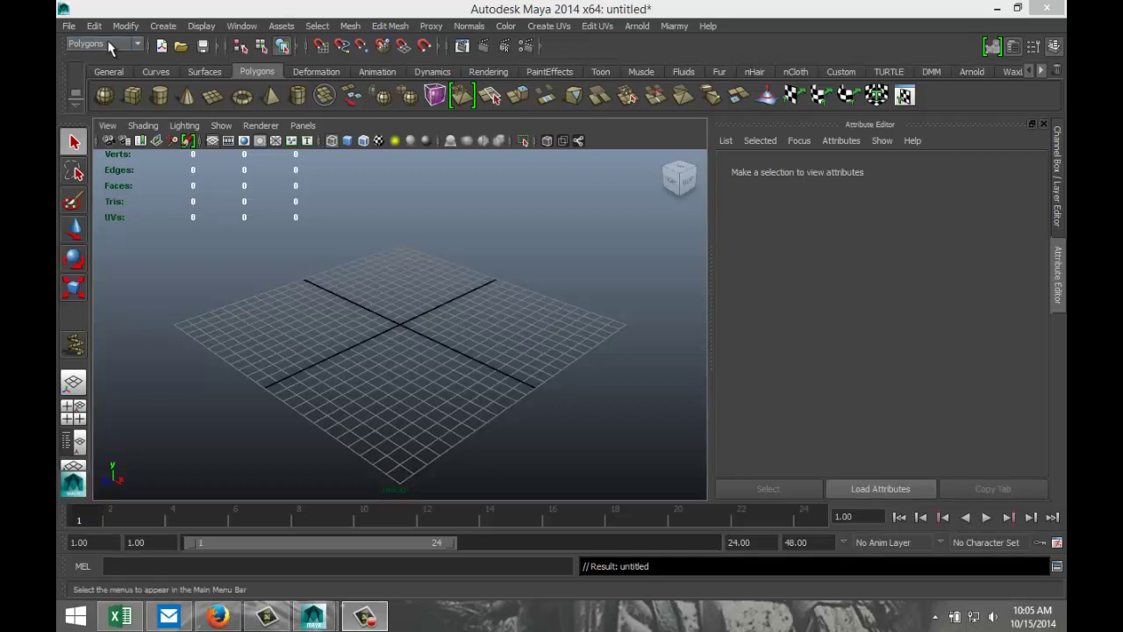
Create a polygon helix on the grid with 3 coils, about 12.7 high and 10.9 wide, with a 0.4 section radius.
click(171, 31)
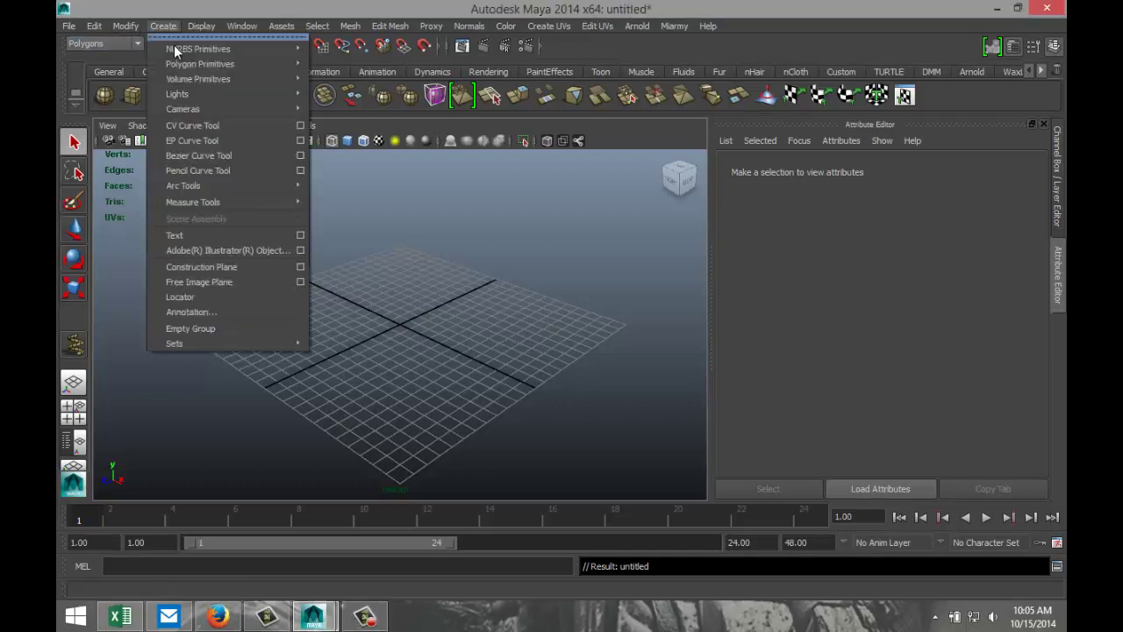
mouse_move(299, 72)
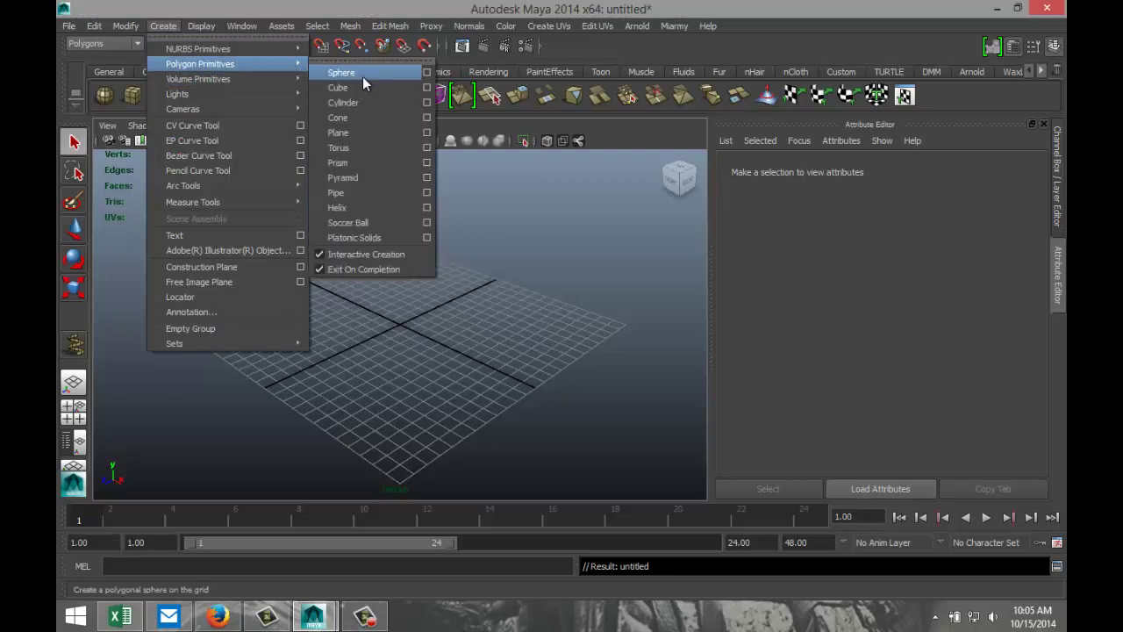
click(365, 207)
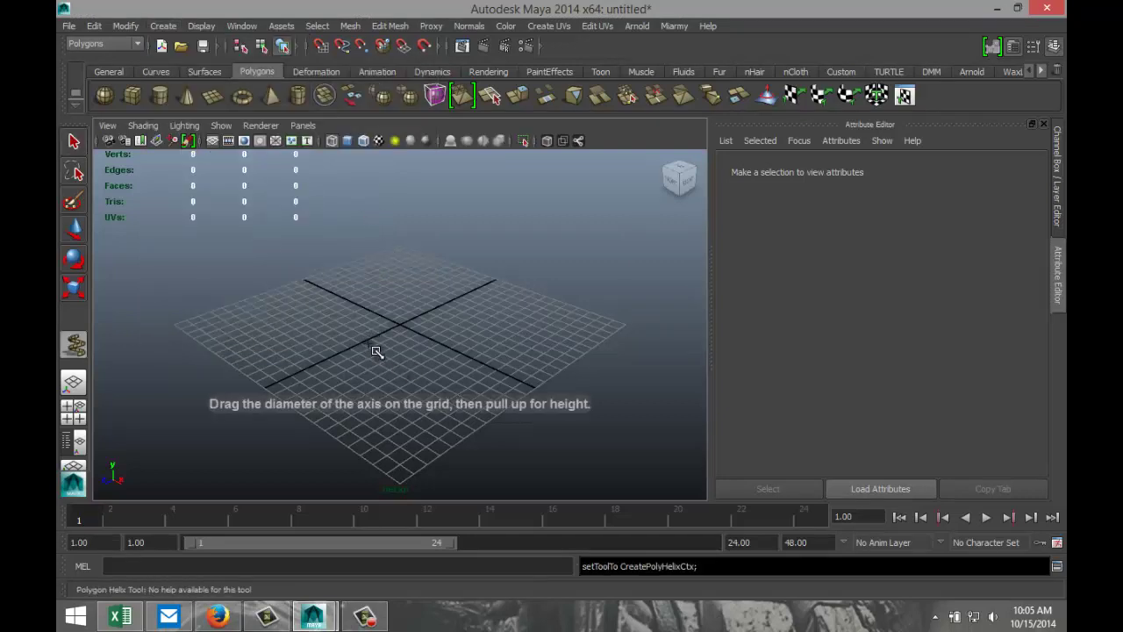
drag(376, 349, 431, 167)
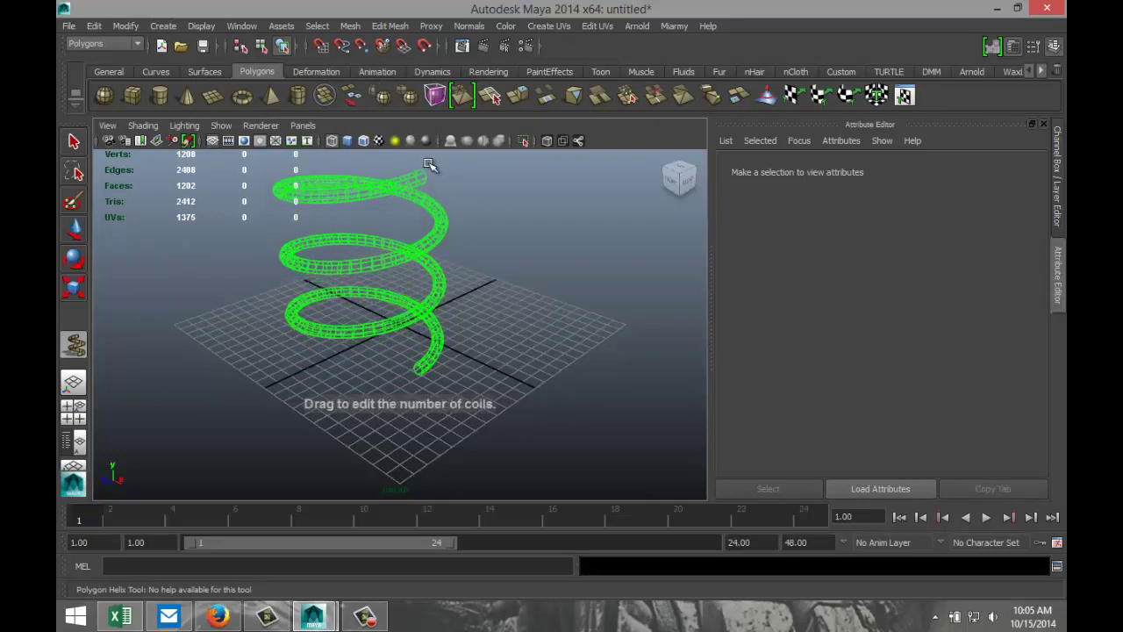
click(568, 208)
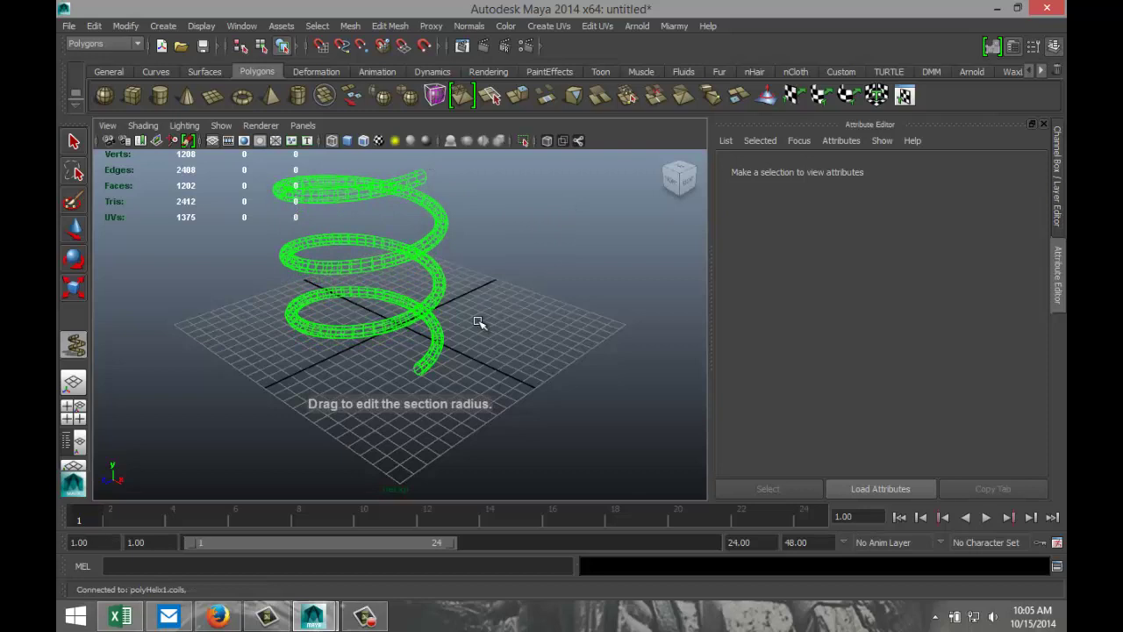
click(559, 361)
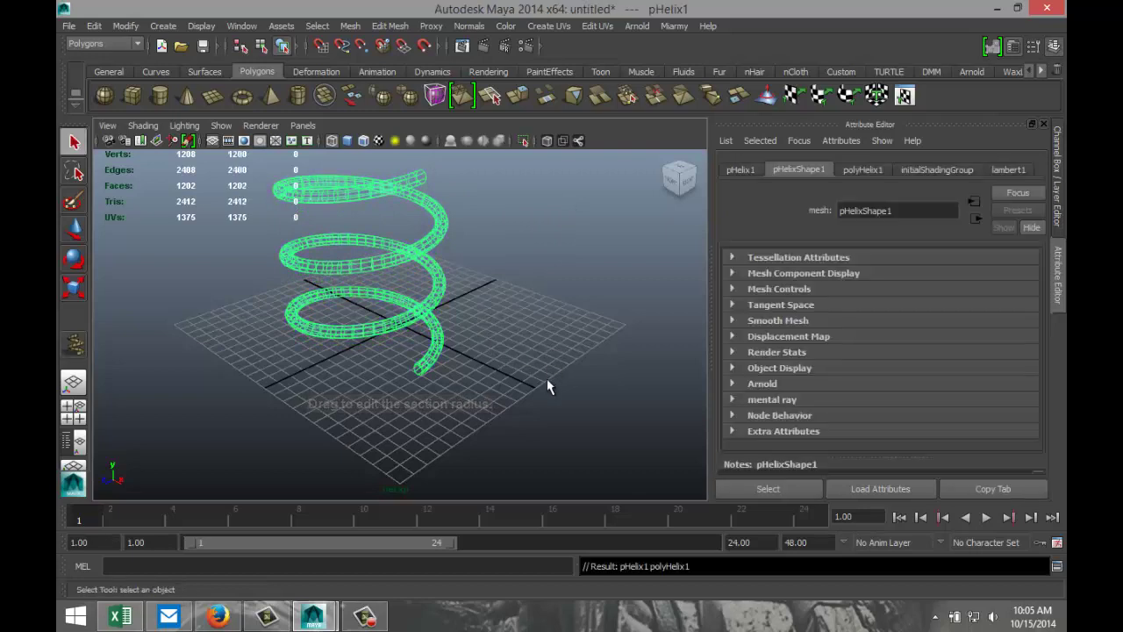
Set the helix's axis subdivisions to 40 and its number of coils to 5.
click(859, 171)
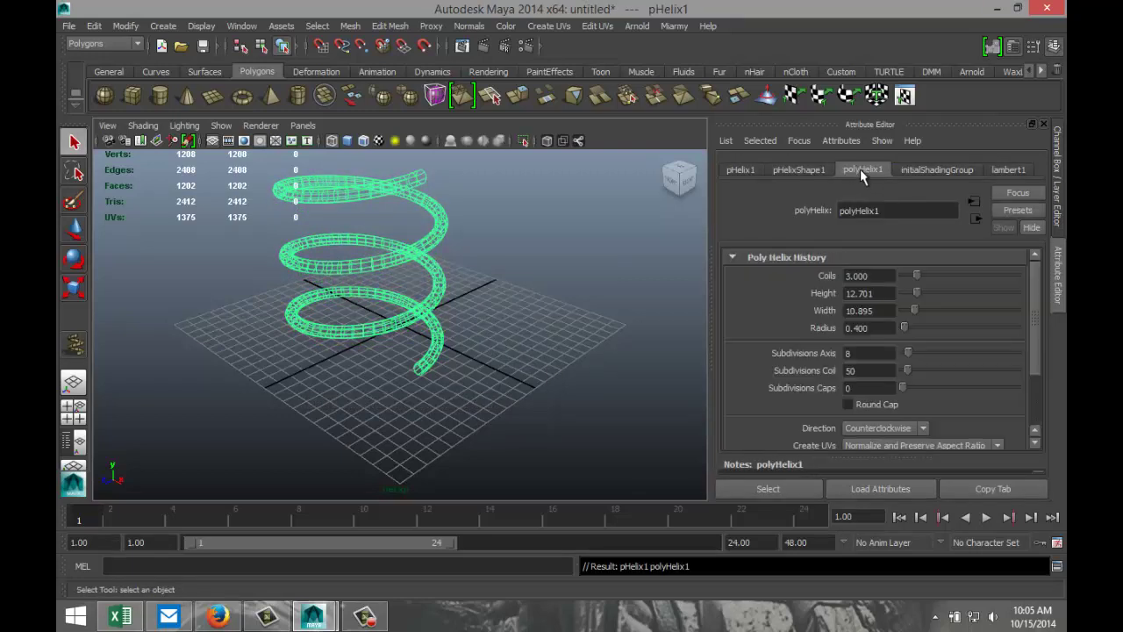
click(884, 353)
text(40)
key(Return)
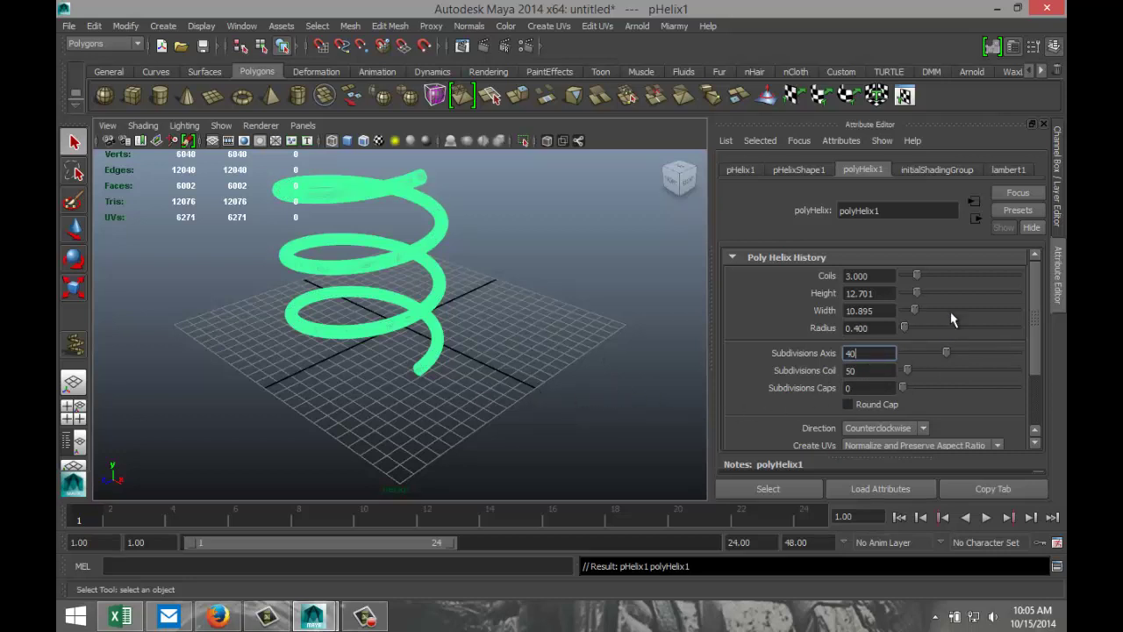
drag(918, 278, 932, 281)
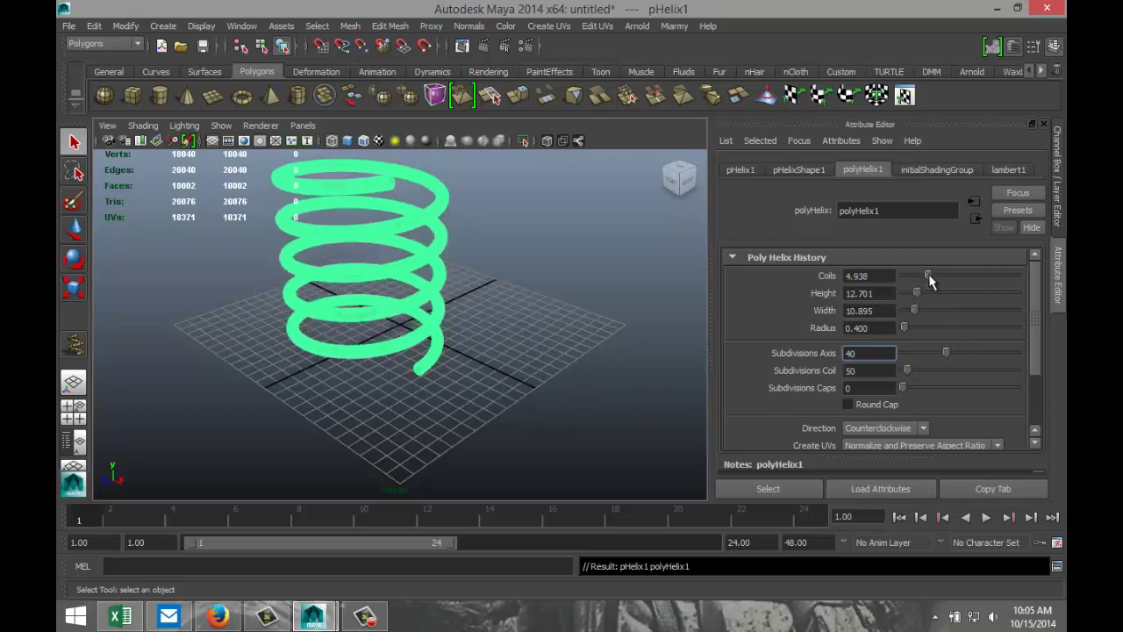
click(865, 276)
text(5)
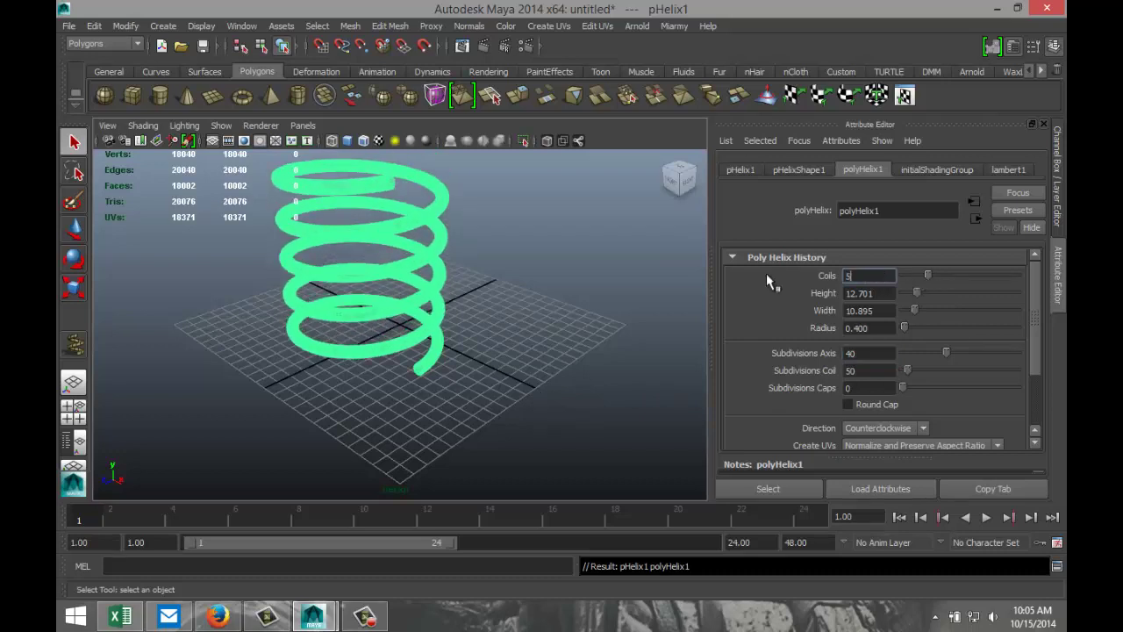
key(Return)
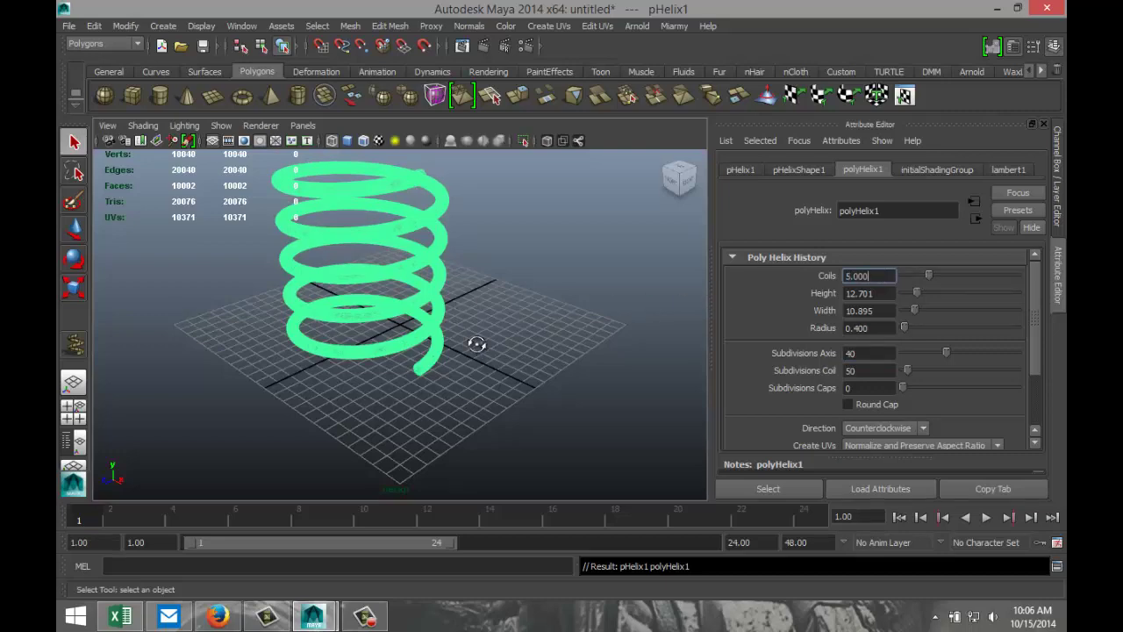
Stretch the helix vertically with the Scale tool to a Y scale of about 2.03.
alt+drag(476, 343, 544, 326)
alt+middle_drag(542, 306, 539, 356)
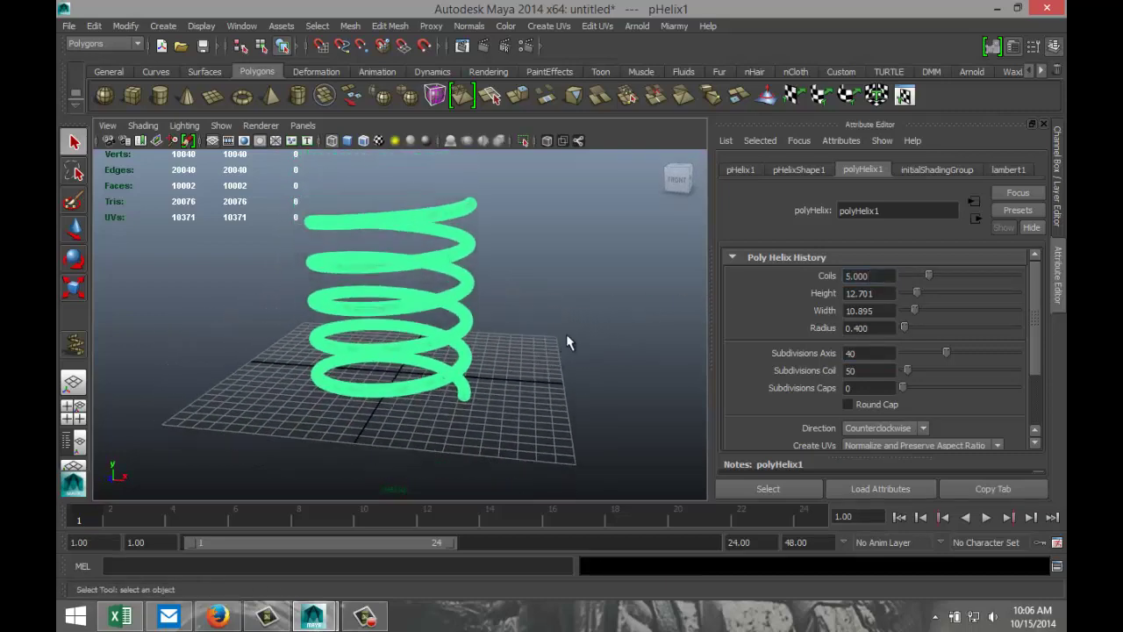
click(566, 342)
click(422, 267)
key(r)
scroll(507, 371, down, 3)
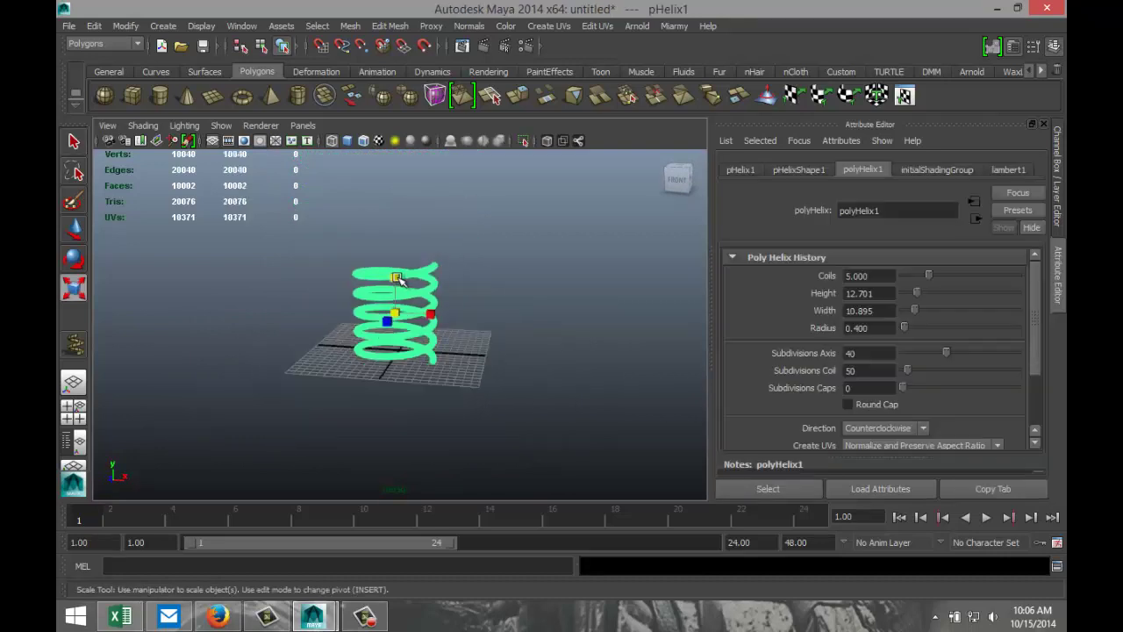
drag(397, 279, 394, 238)
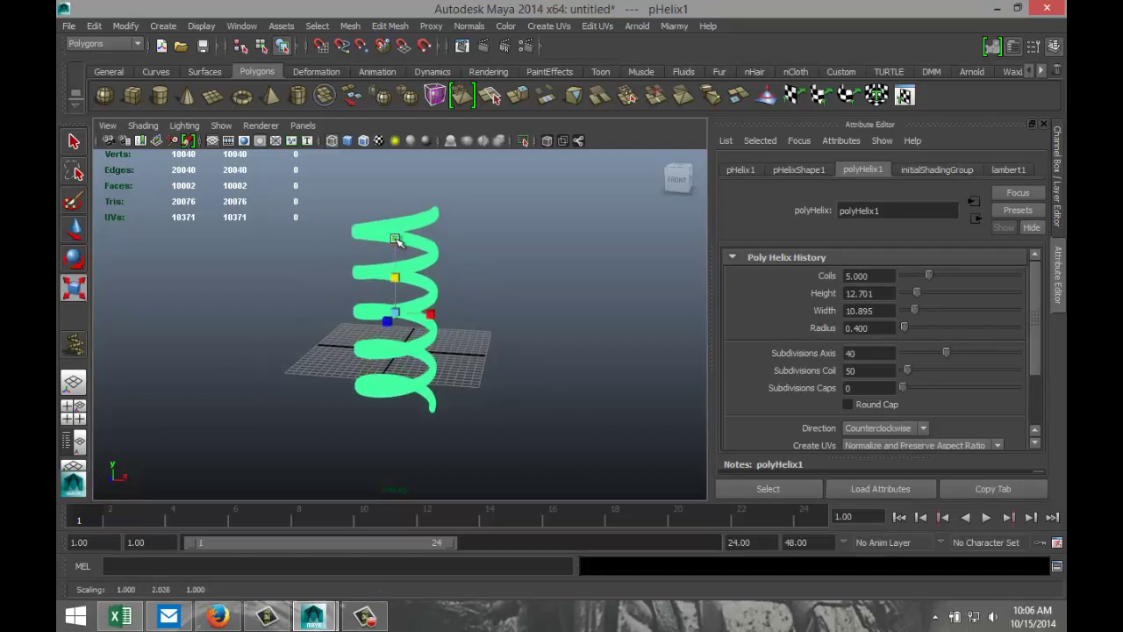
Deselect the helix and switch the viewport to shaded display to inspect the coil from several angles.
alt+drag(504, 299, 446, 349)
click(506, 308)
scroll(439, 335, up, 3)
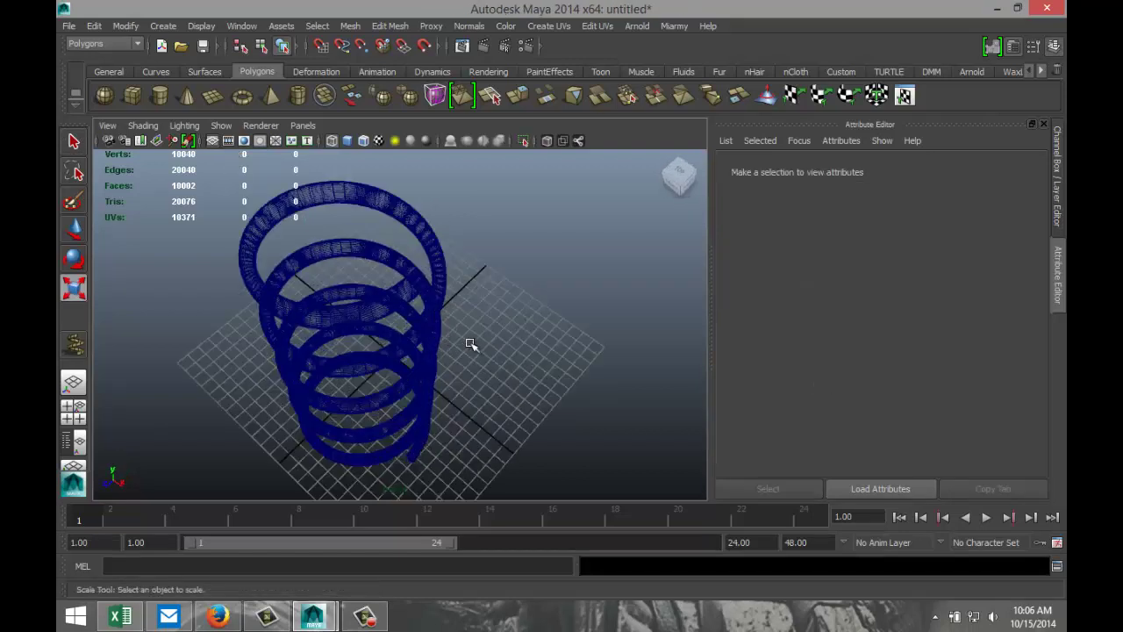
key(5)
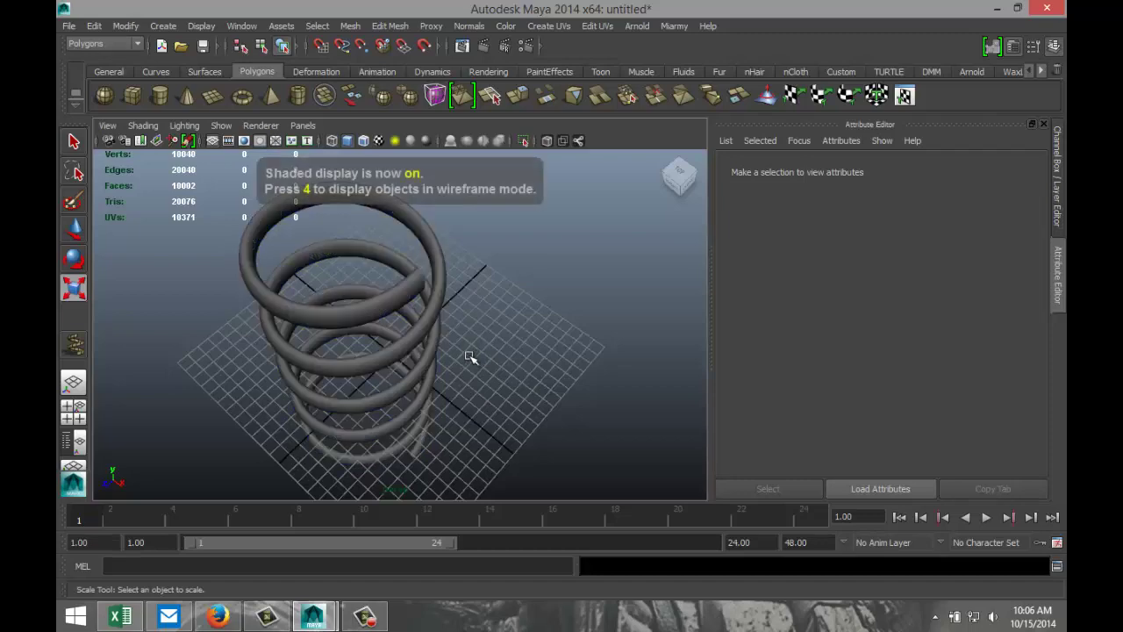
mouse_move(469, 356)
alt+mouse_down()
mouse_move(543, 337)
mouse_move(324, 277)
alt+mouse_up()
mouse_move(474, 306)
alt+mouse_down()
mouse_move(471, 351)
mouse_move(497, 376)
mouse_move(501, 301)
mouse_move(529, 366)
mouse_move(562, 368)
mouse_move(421, 344)
alt+mouse_up()
Center the helix at the origin by setting its X, Y and Z translation to 0.
click(409, 318)
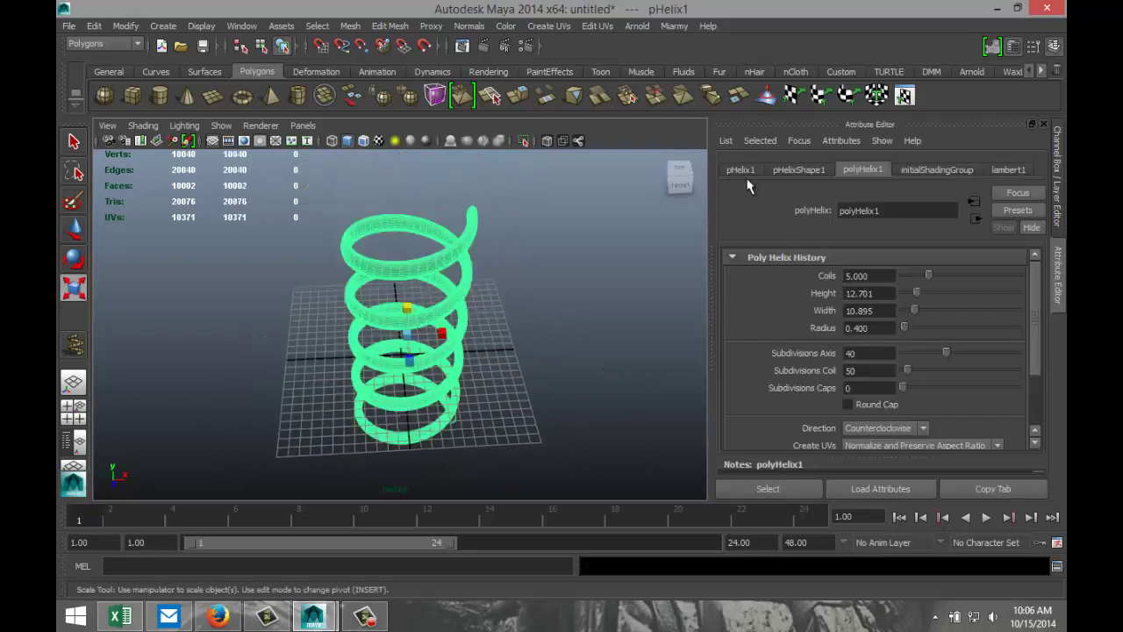
click(743, 170)
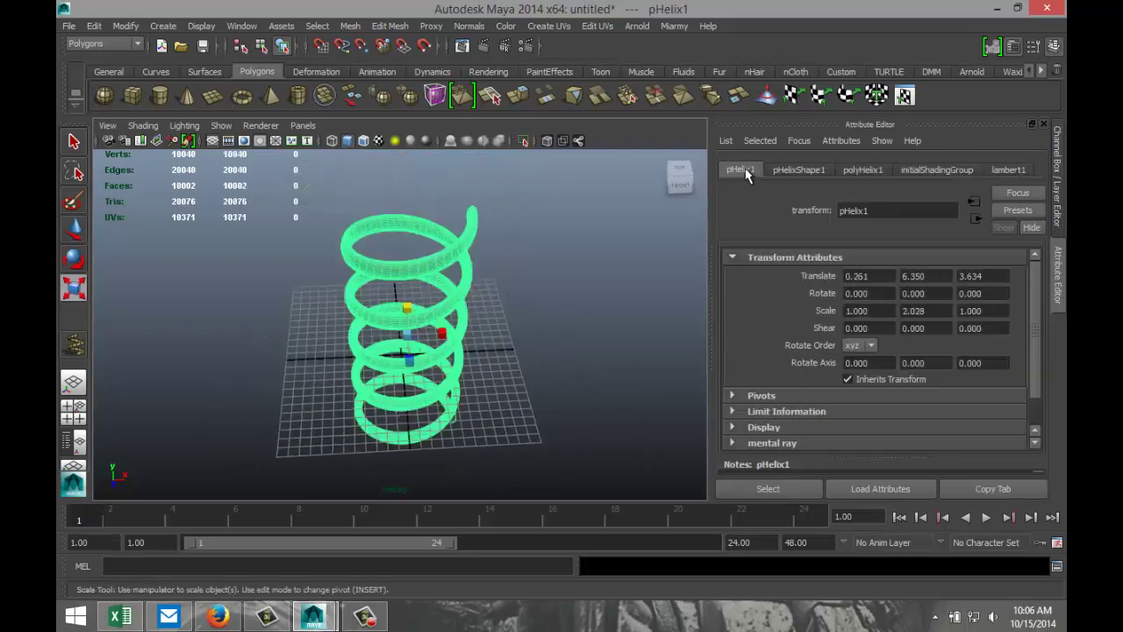
click(866, 276)
text(0)
key(Tab)
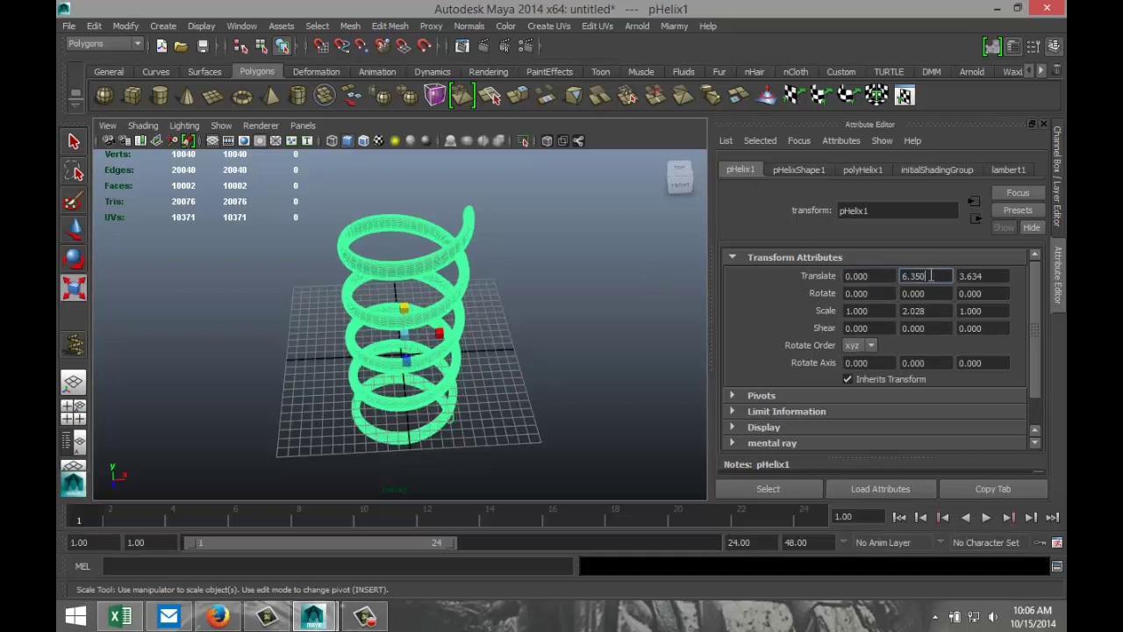
text(0)
click(991, 275)
key(BackSpace)
key(BackSpace)
key(BackSpace)
key(BackSpace)
key(BackSpace)
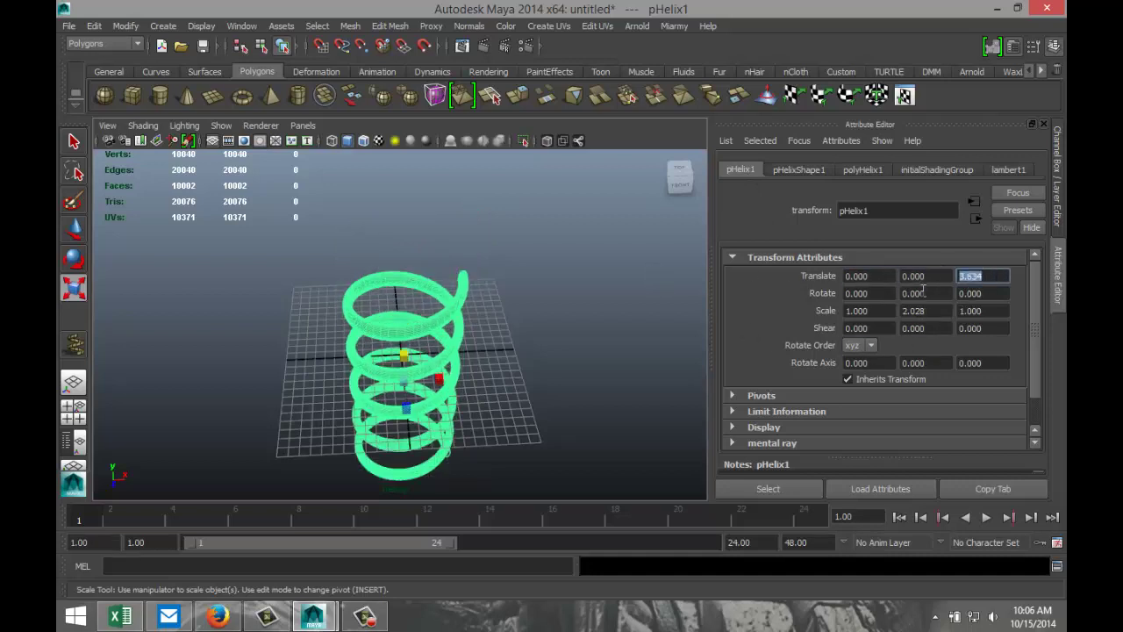
text(0)
click(929, 276)
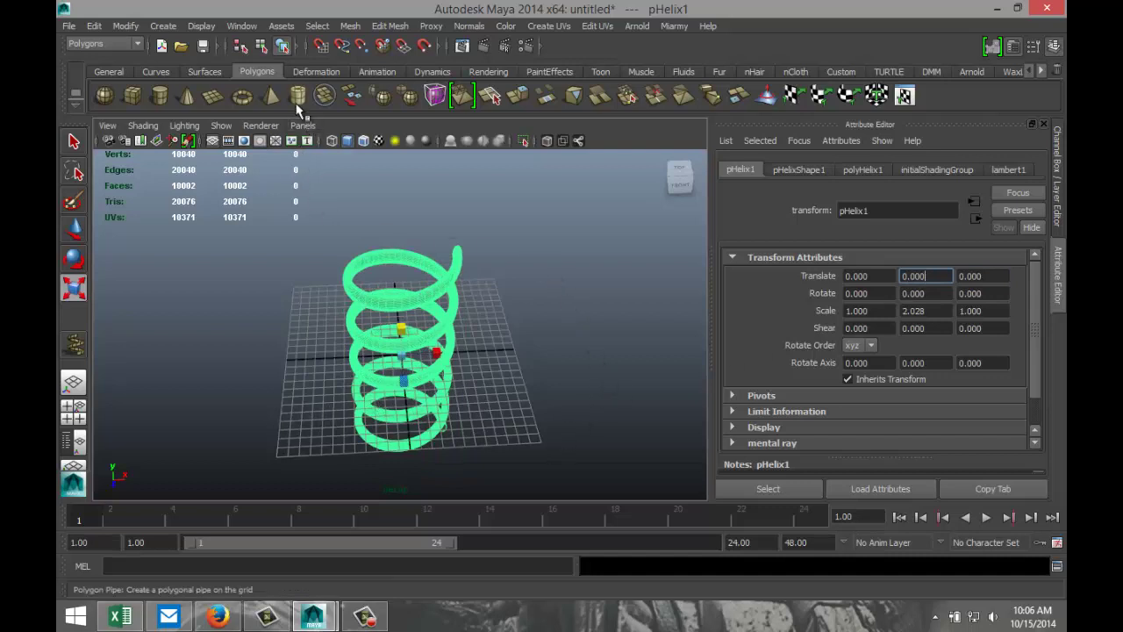
Create a polygon pipe beside the helix, about 5.6 in radius and 36.2 high, and set its axis subdivisions to 60.
click(300, 98)
drag(521, 369, 647, 356)
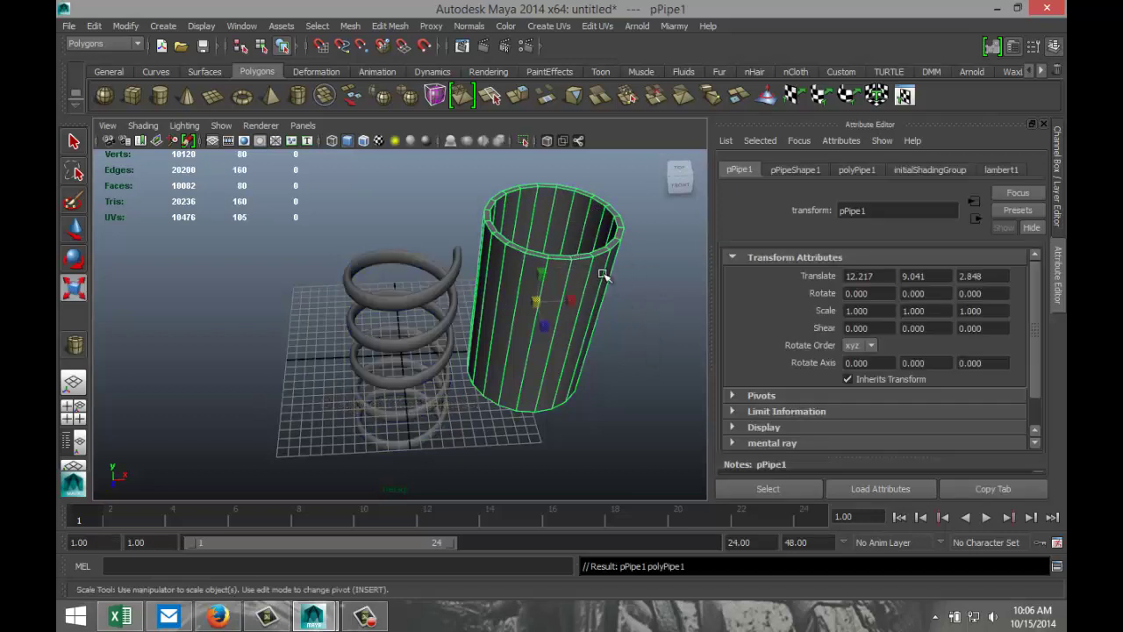
click(857, 170)
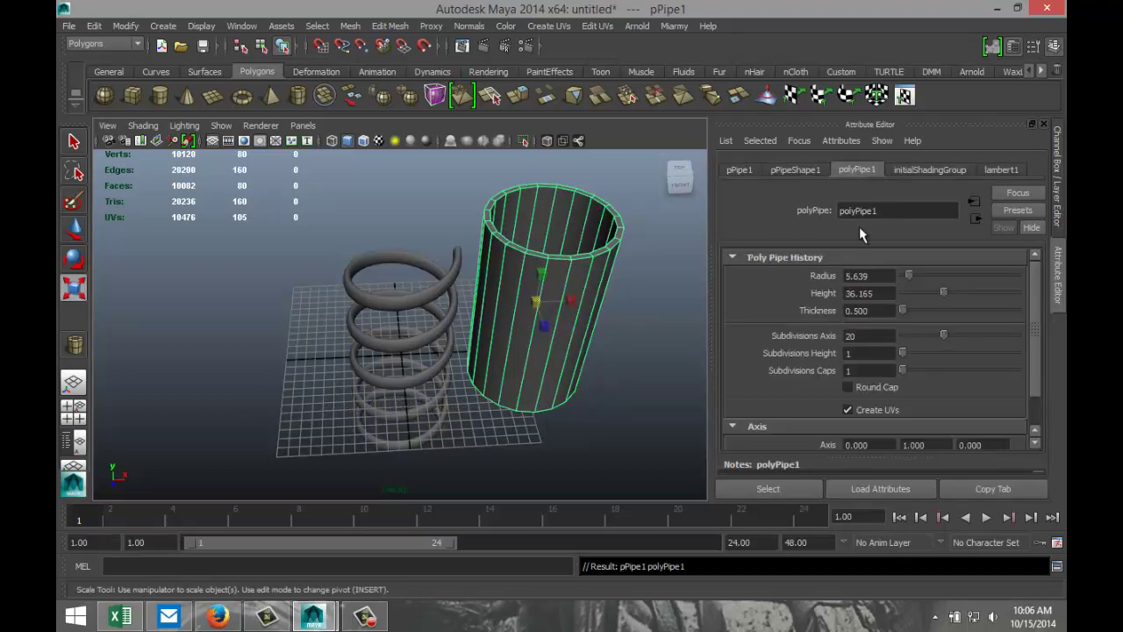
drag(867, 335, 804, 340)
text(40)
key(Return)
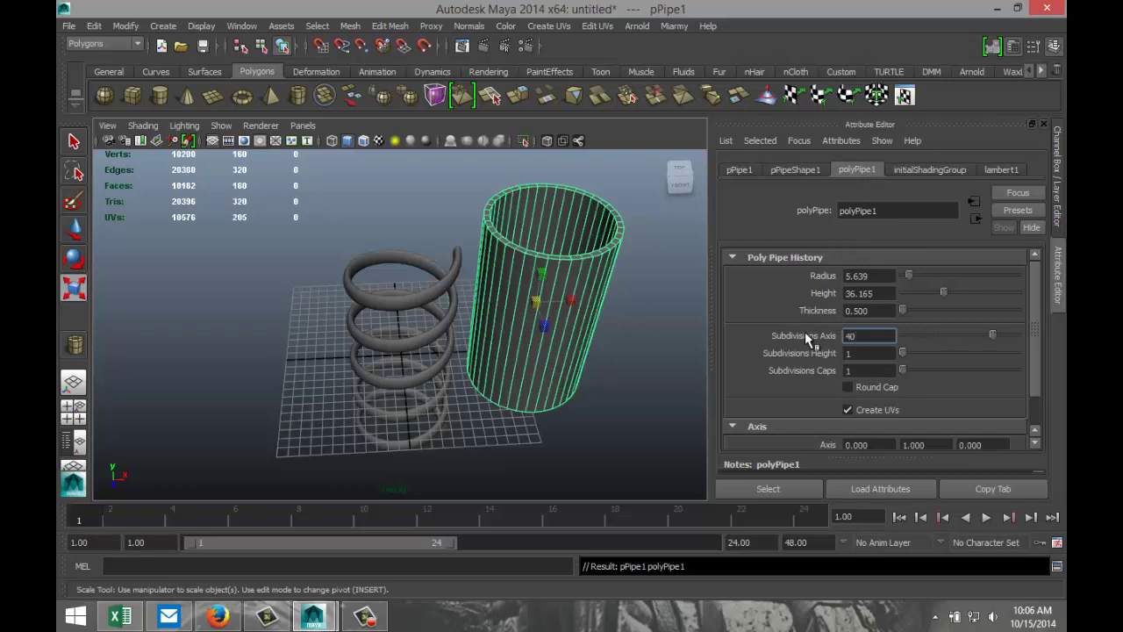
double_click(870, 335)
text(60)
key(Return)
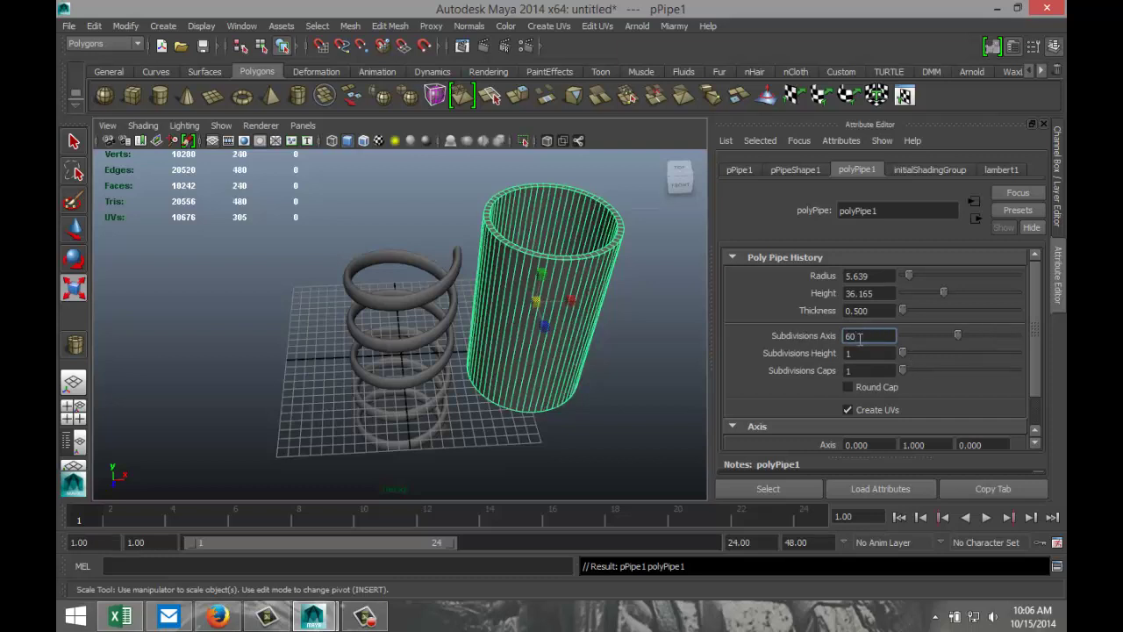
Move the pipe to the origin around the helix by setting its X, Y and Z translation to 0.
click(614, 378)
click(574, 274)
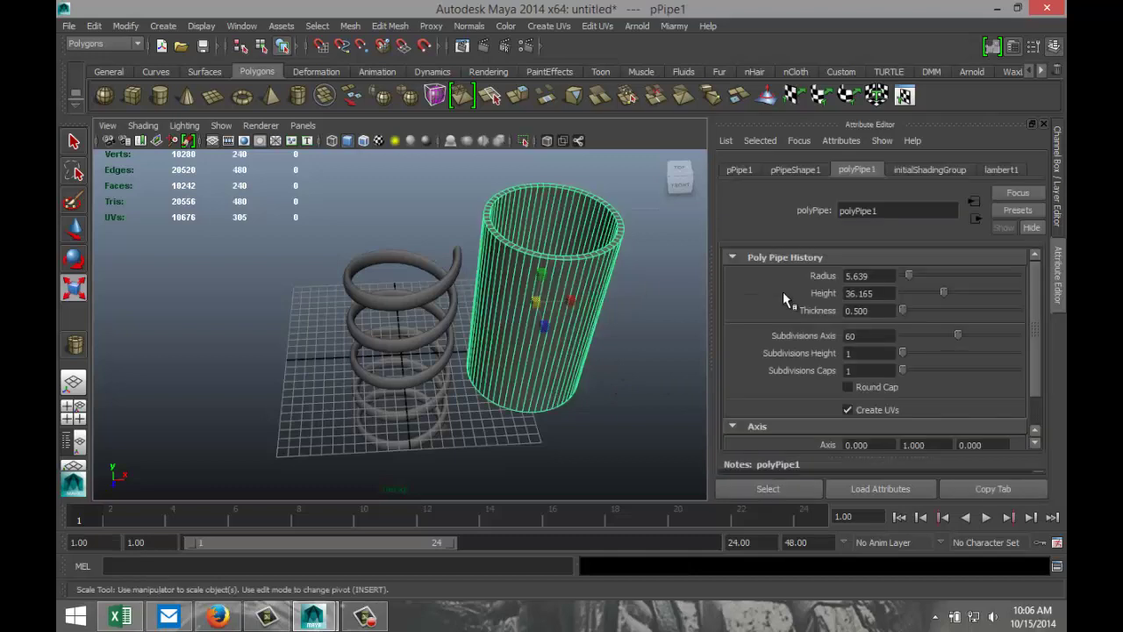
click(739, 170)
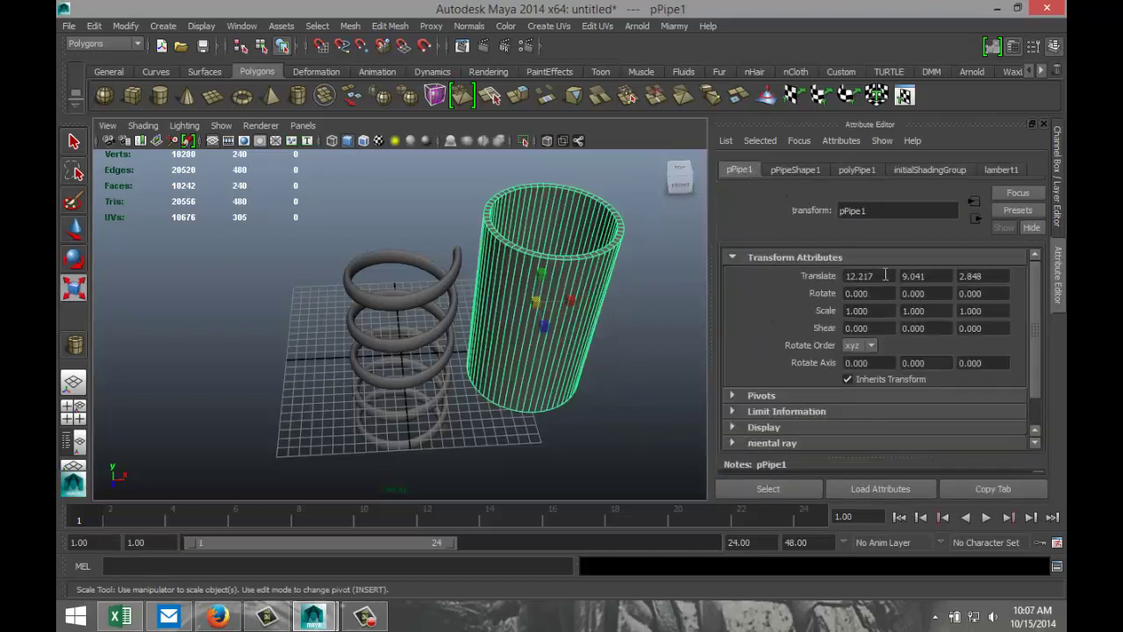
drag(886, 276, 750, 268)
text(0)
key(Tab)
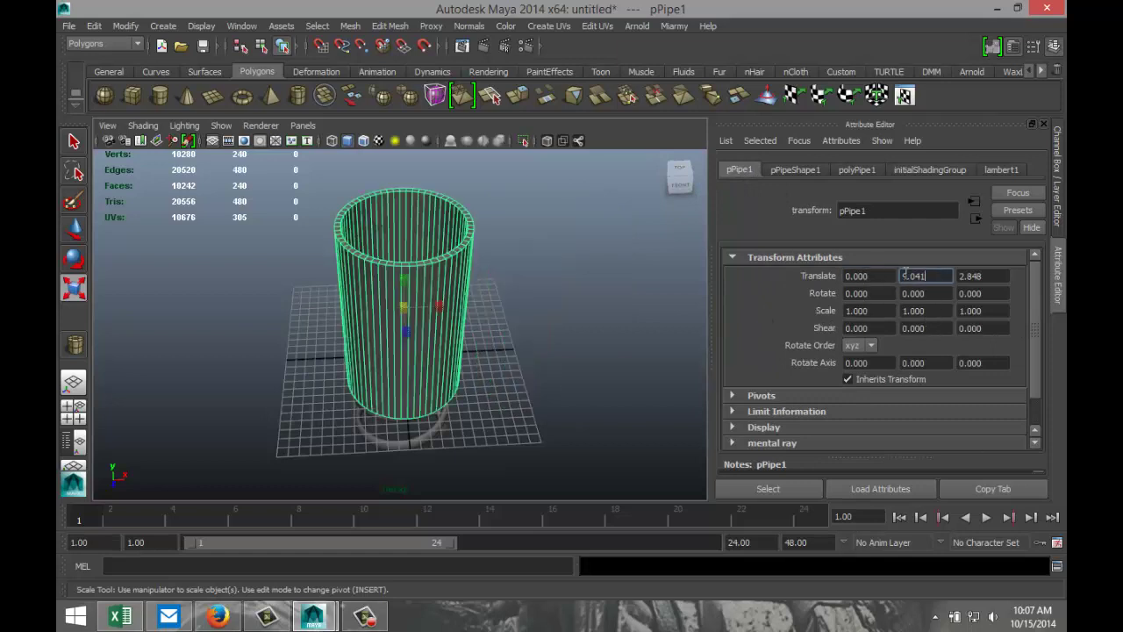
text(0)
key(Tab)
text(0)
click(931, 276)
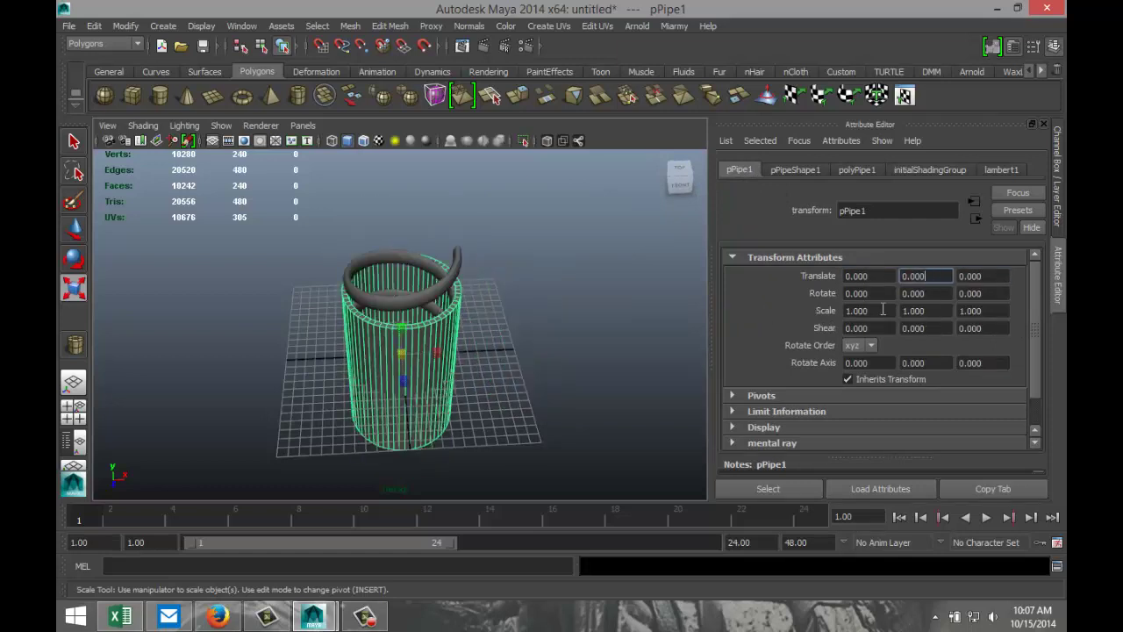
In the top view, scale the pipe uniformly to about 1.144 so its wall surrounds the helix.
click(67, 417)
key(space)
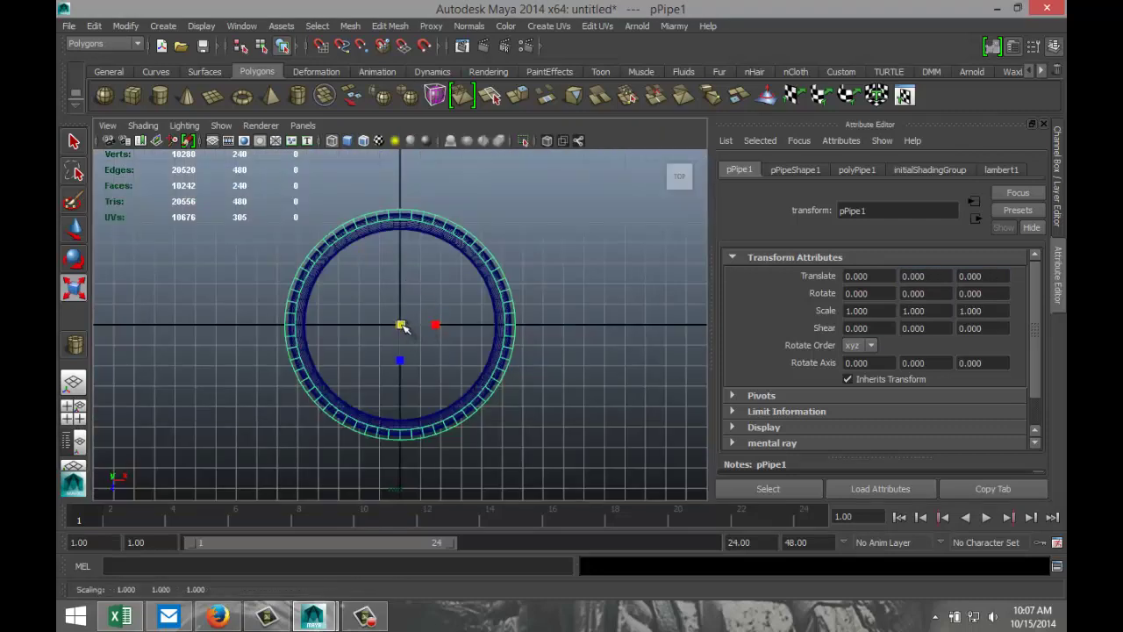
drag(401, 324, 438, 346)
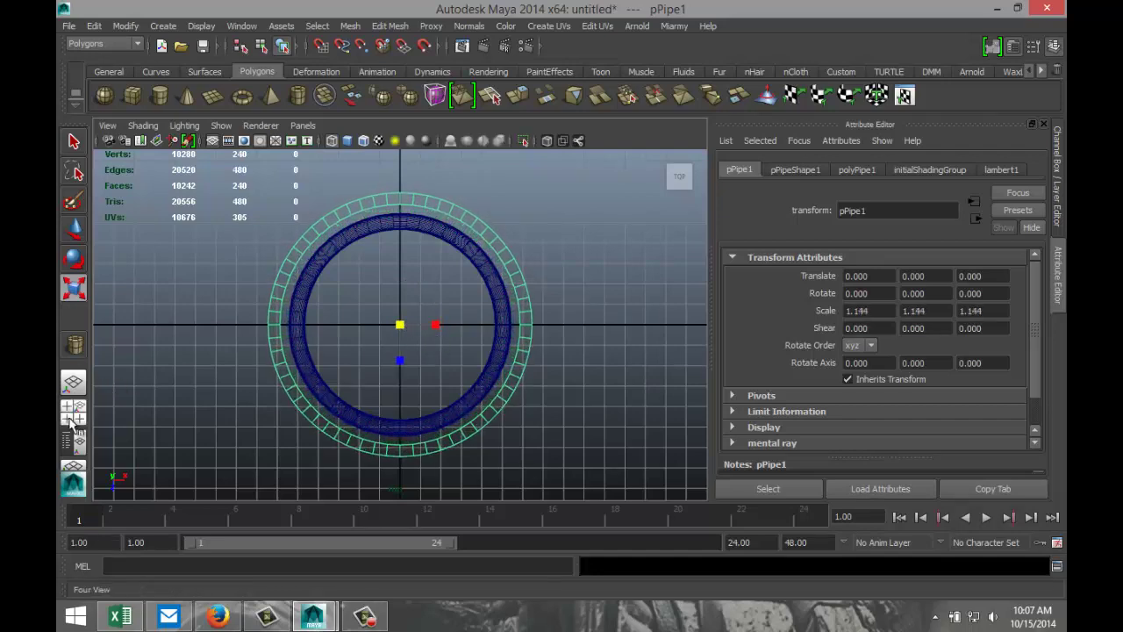
In the side view, stretch the pipe to a Y scale of about 1.525 to cover the helix's full height, then return to perspective.
click(74, 411)
key(space)
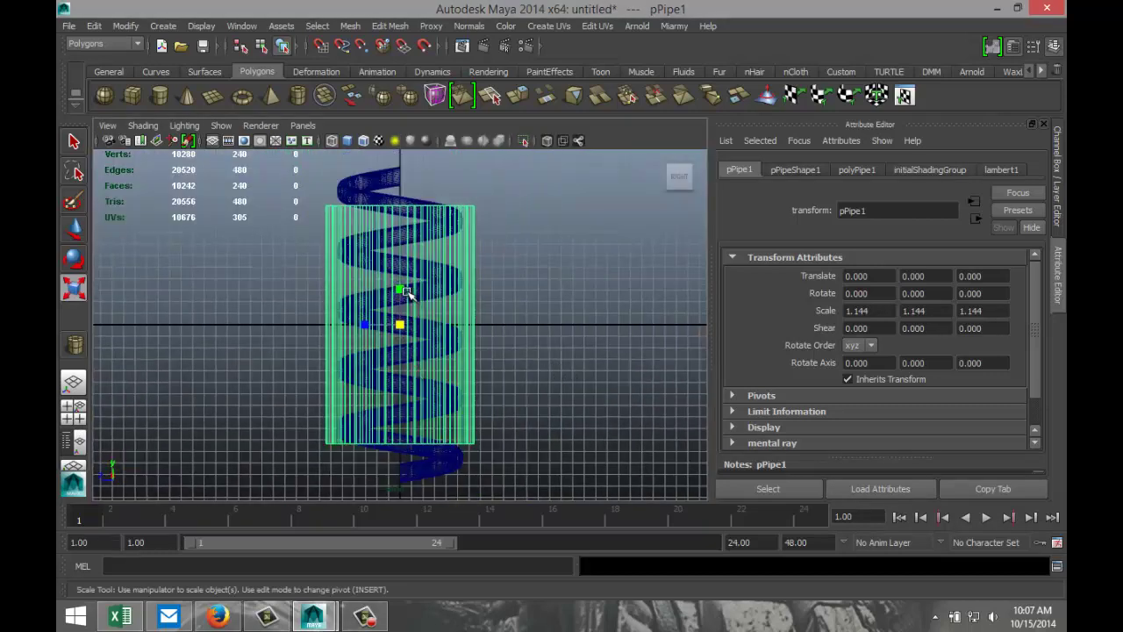
drag(399, 289, 401, 277)
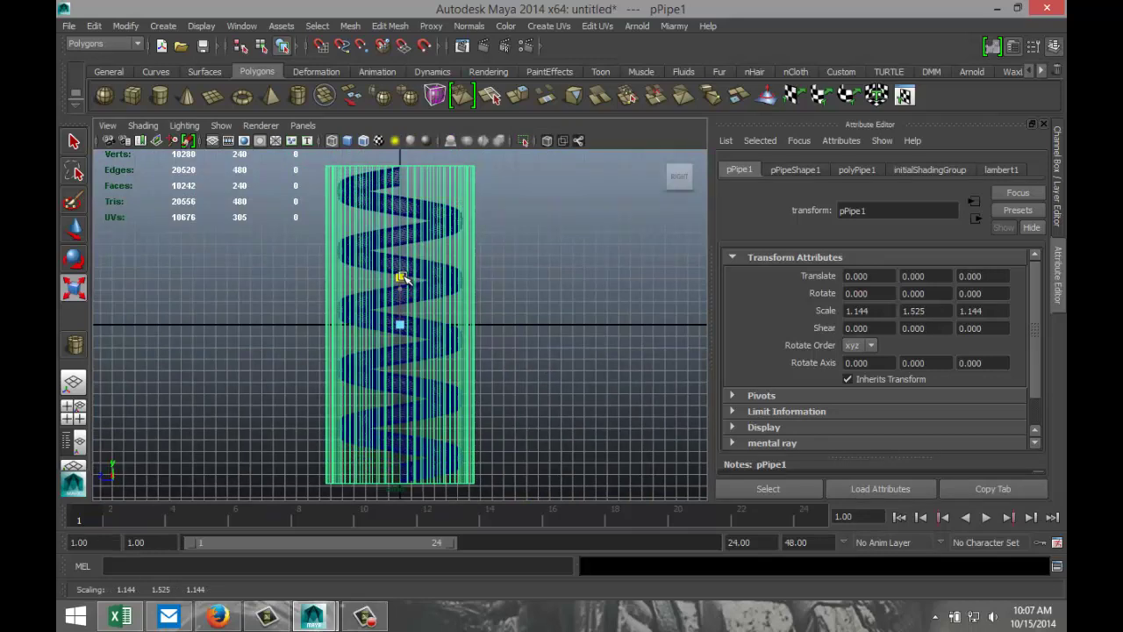
drag(401, 277, 401, 278)
click(77, 419)
key(space)
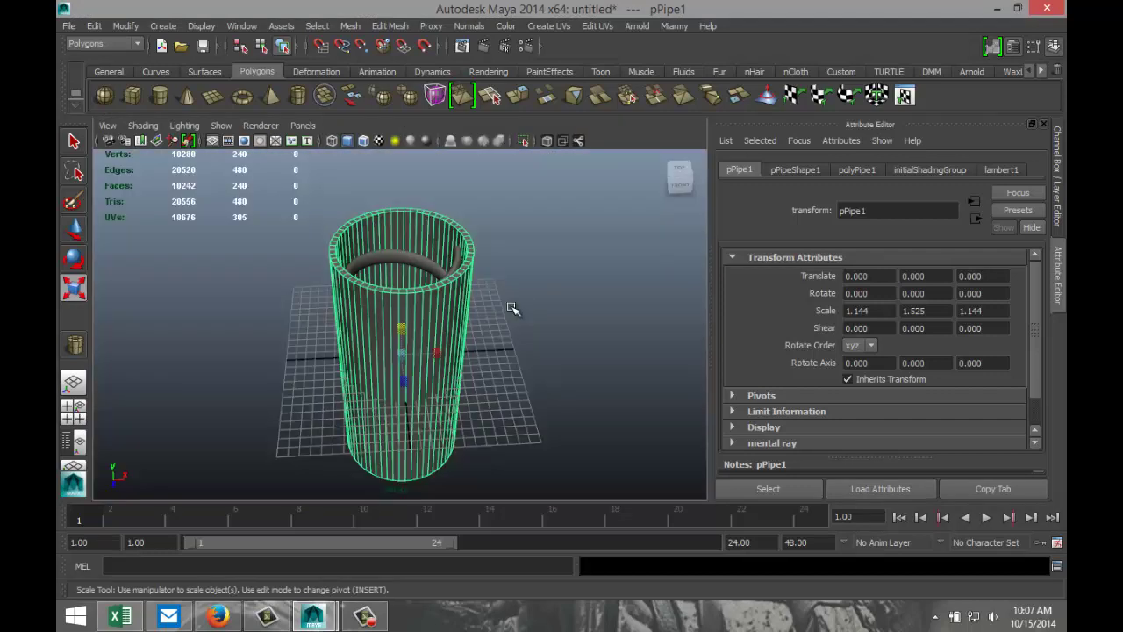
alt+drag(529, 275, 506, 360)
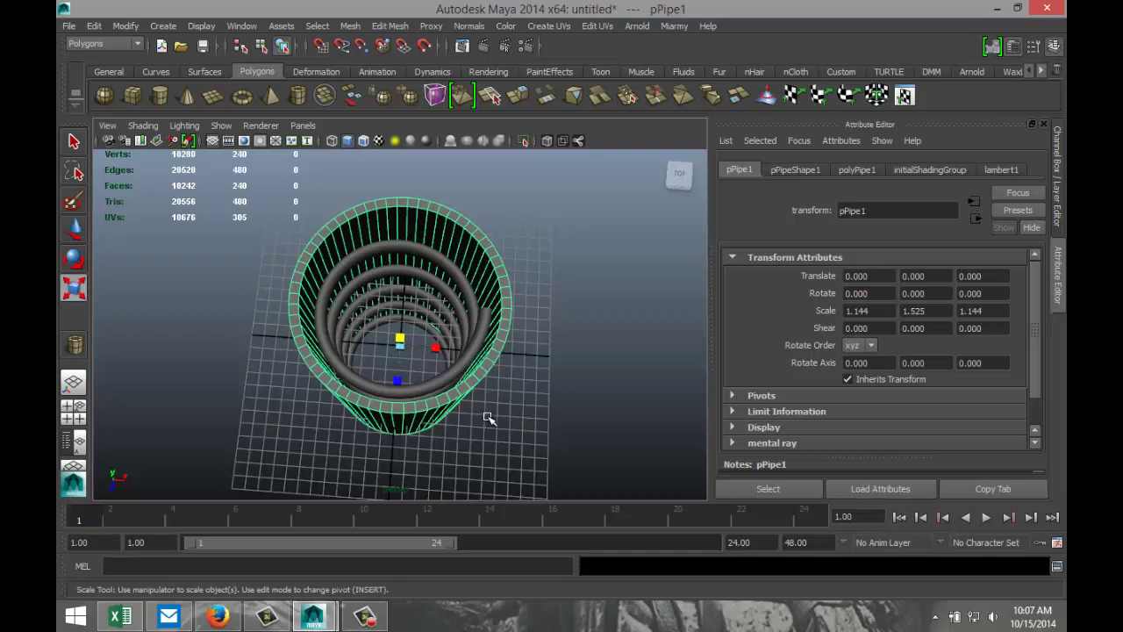
Set the pipe's wall thickness to 0.2.
click(546, 279)
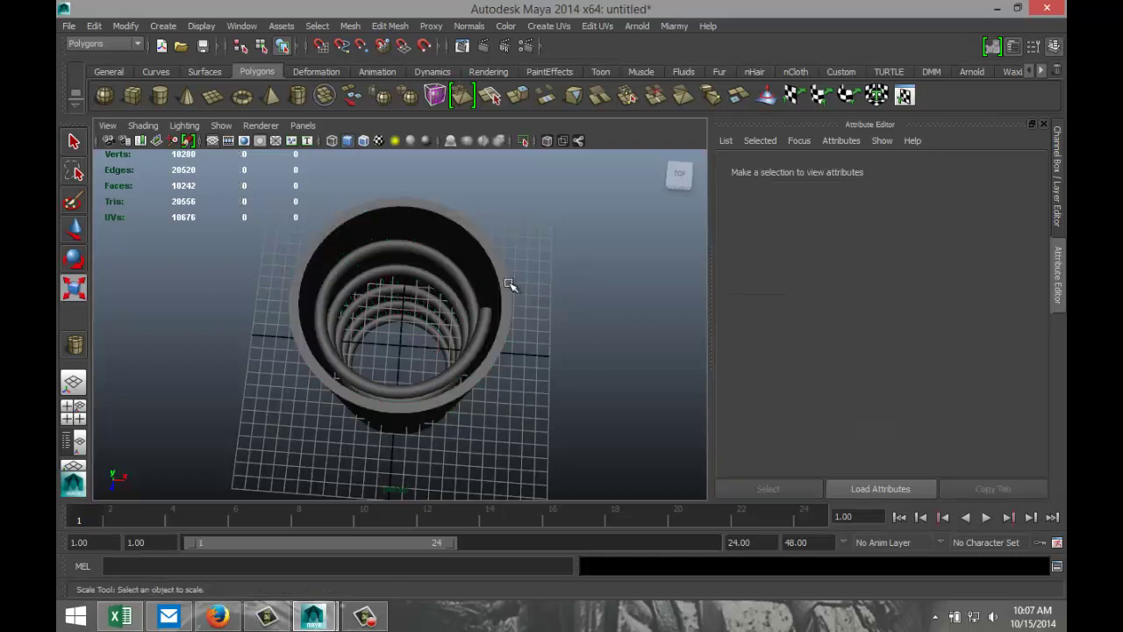
click(508, 283)
click(860, 170)
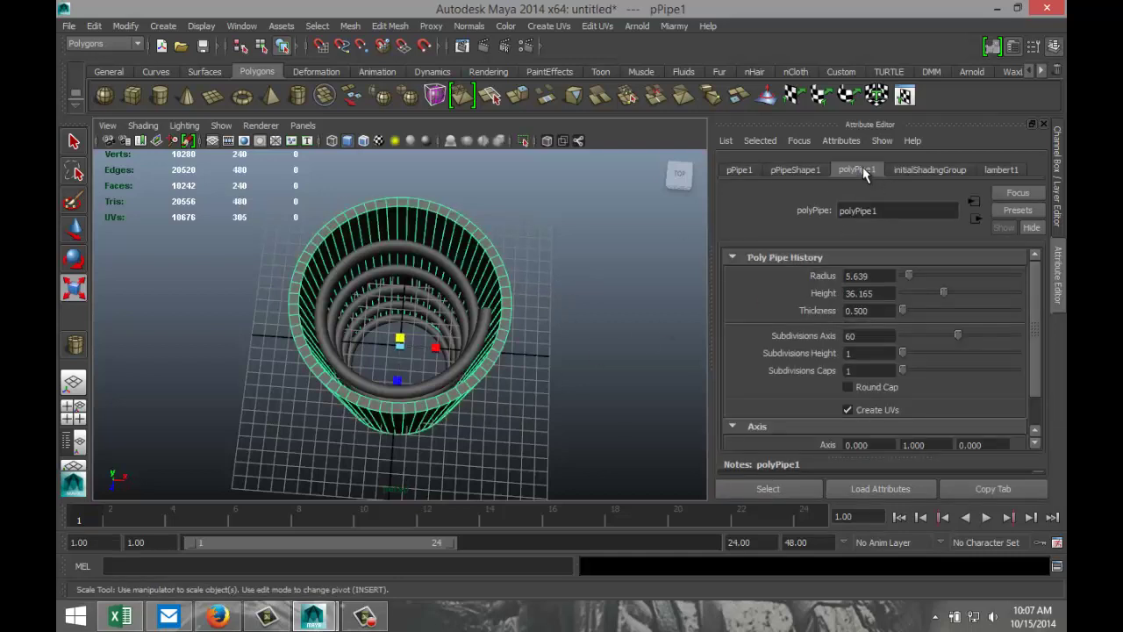
double_click(883, 311)
text(0.2)
key(Return)
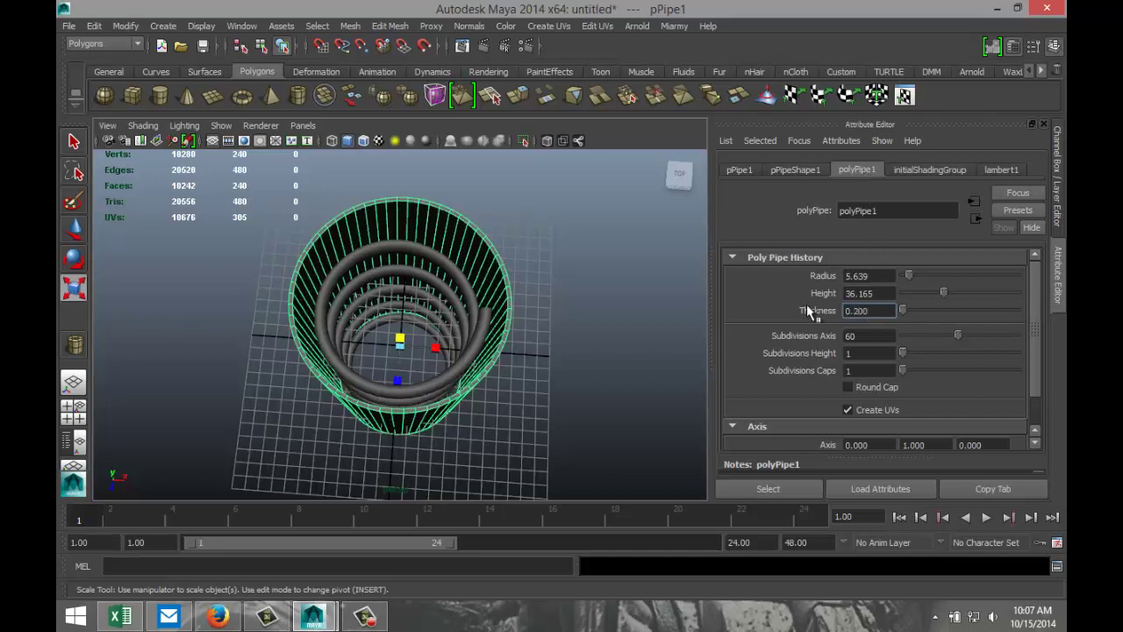
alt+drag(576, 348, 576, 313)
click(604, 351)
Create a polygon cylinder beside the pipe, about 6.8 in radius and 6.3 high.
scroll(577, 320, down, 3)
key(r)
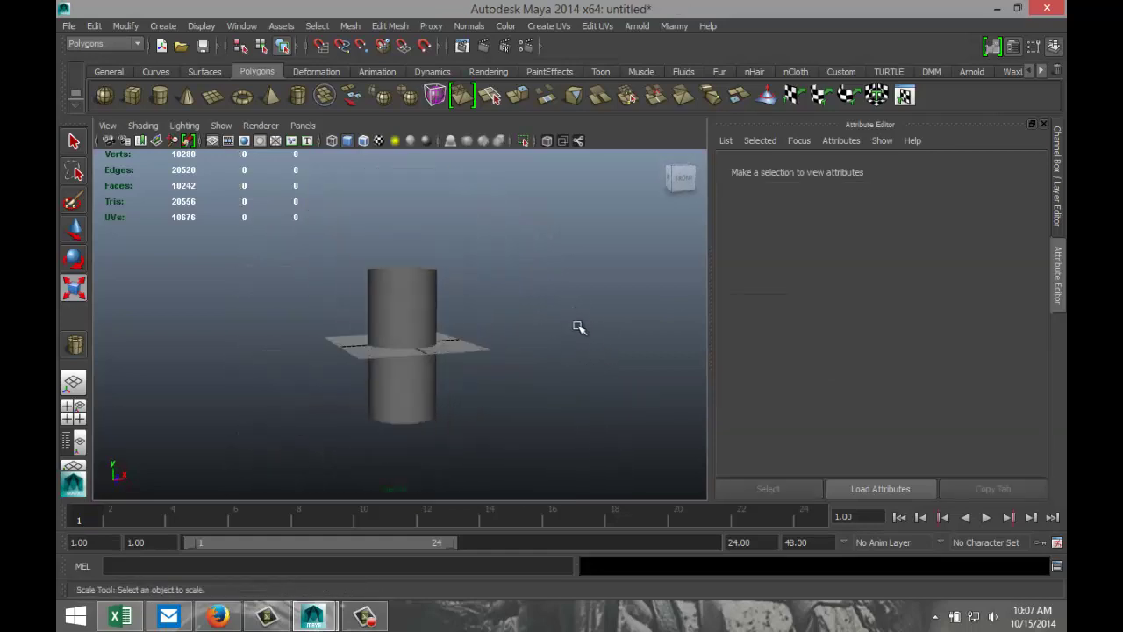
scroll(576, 330, up, 2)
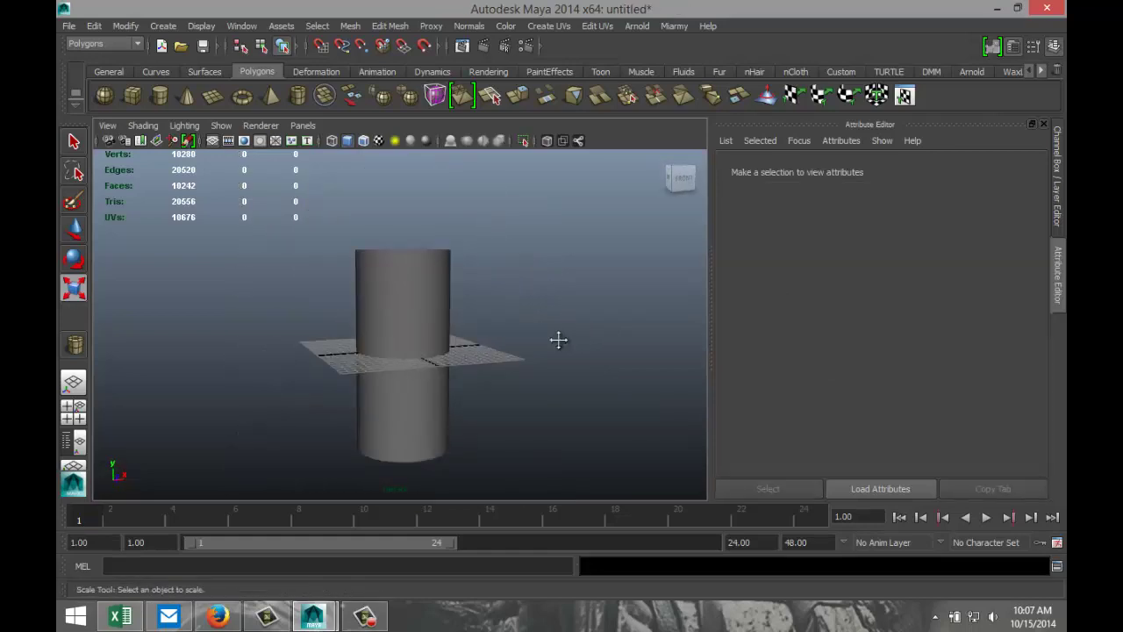
alt+middle_drag(559, 339, 439, 346)
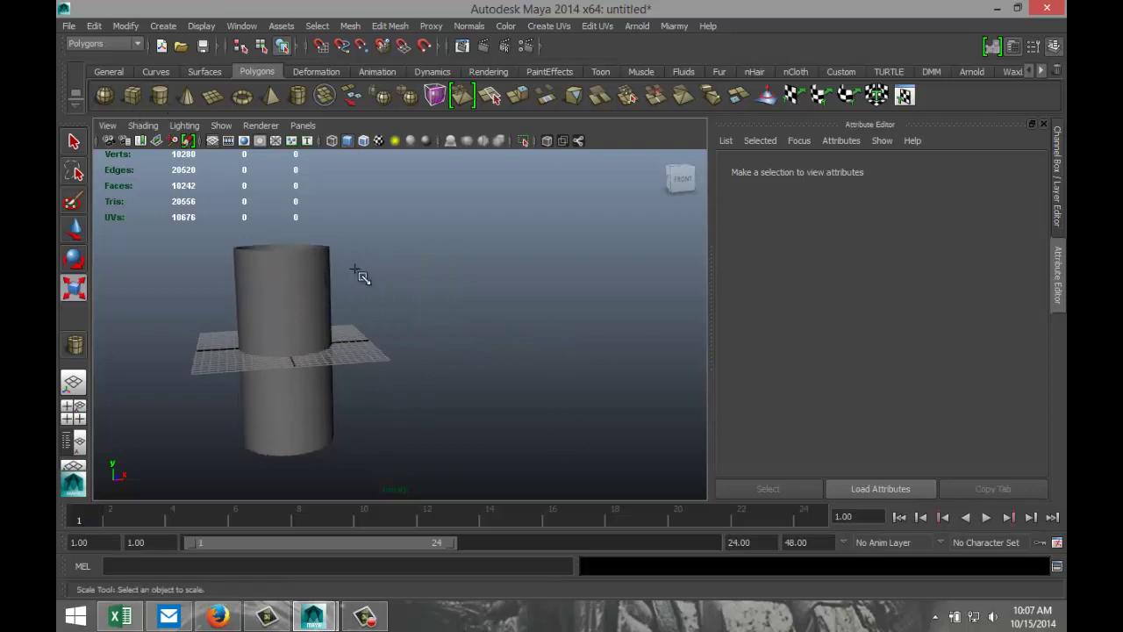
key(y)
mouse_move(483, 336)
alt+mouse_down()
mouse_move(434, 368)
mouse_move(457, 376)
mouse_move(478, 365)
mouse_move(479, 321)
alt+mouse_up()
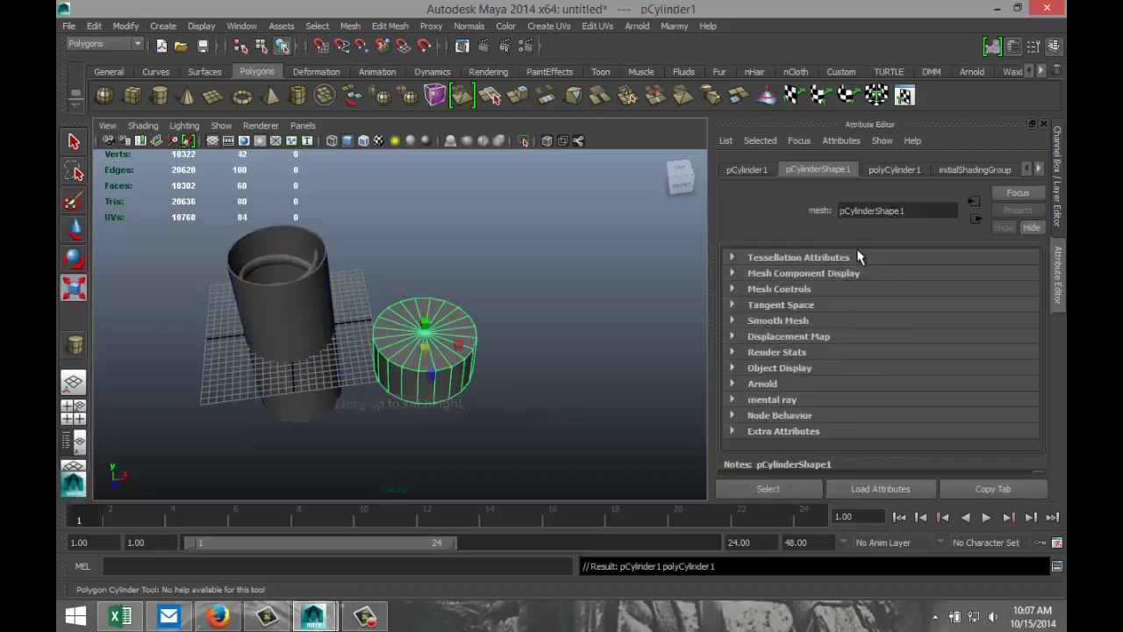
Set the cylinder's subdivisions to 40 around the axis, 4 along the height and 4 on the caps.
click(897, 169)
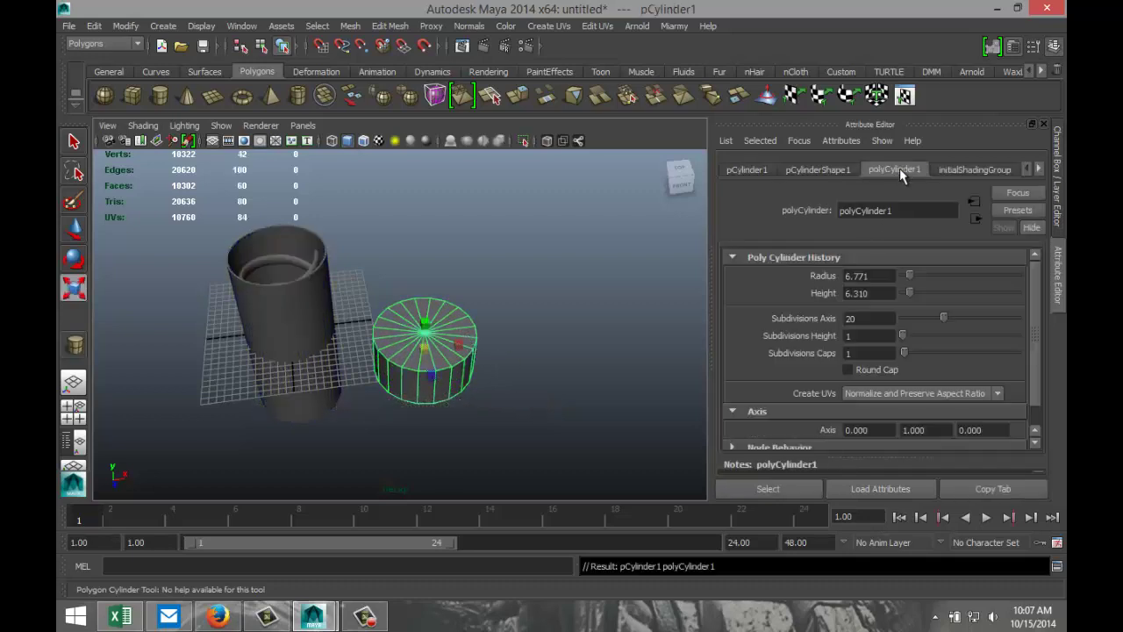
click(887, 320)
key(Return)
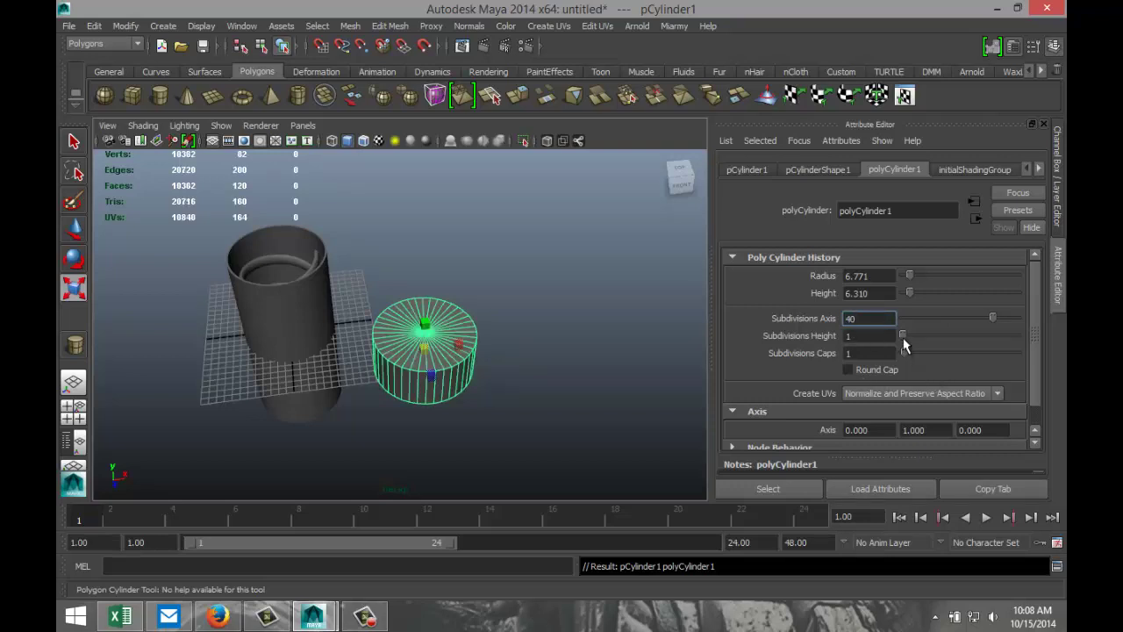
drag(902, 335, 913, 353)
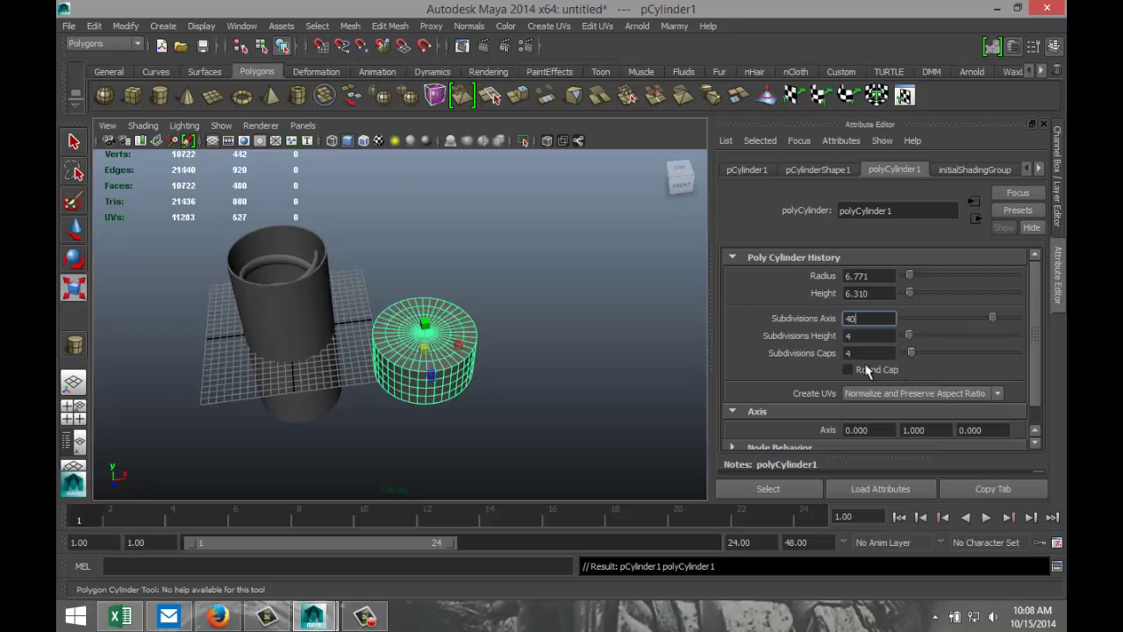
key(r)
click(572, 390)
alt+drag(431, 451, 466, 406)
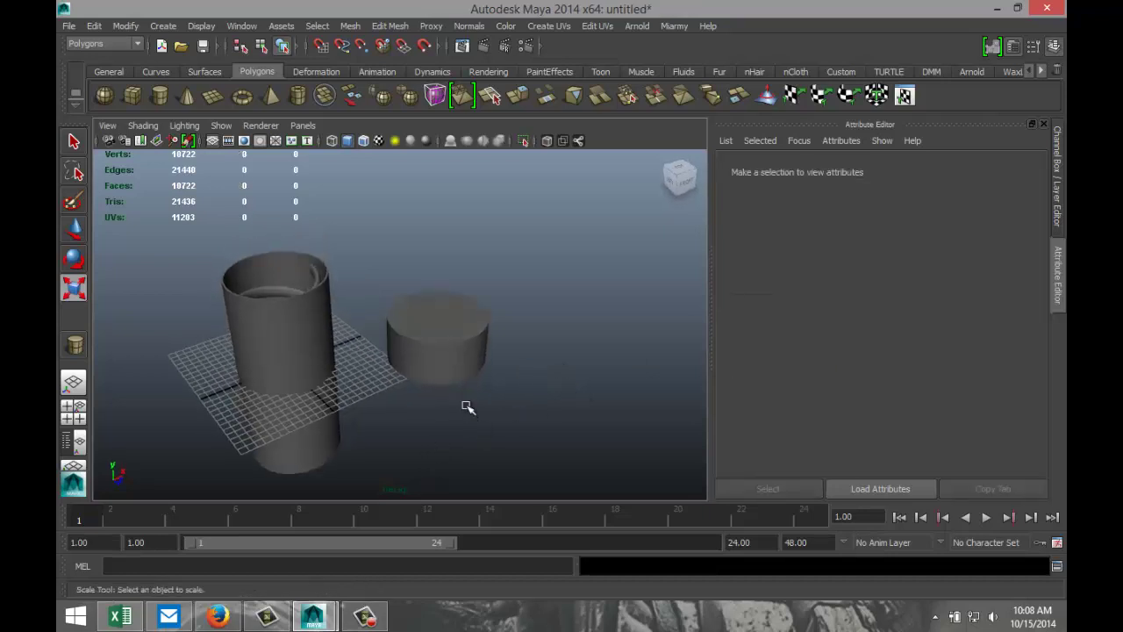
Move the cylinder to the origin by setting its X, Y and Z translation to 0.
click(458, 334)
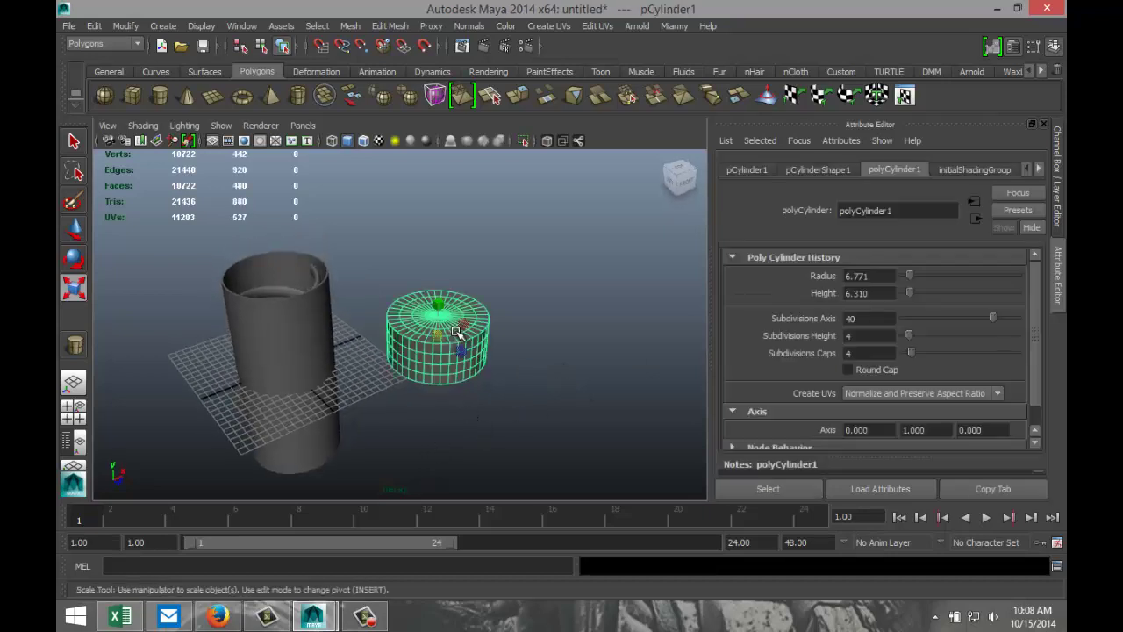
click(747, 170)
click(889, 277)
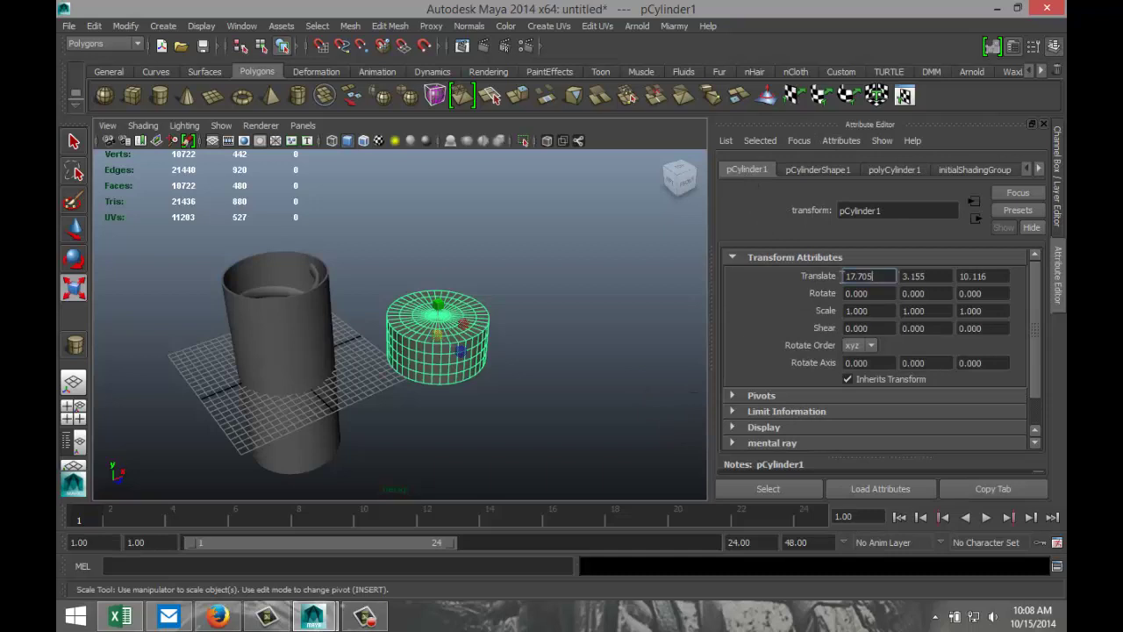
text(0)
key(Tab)
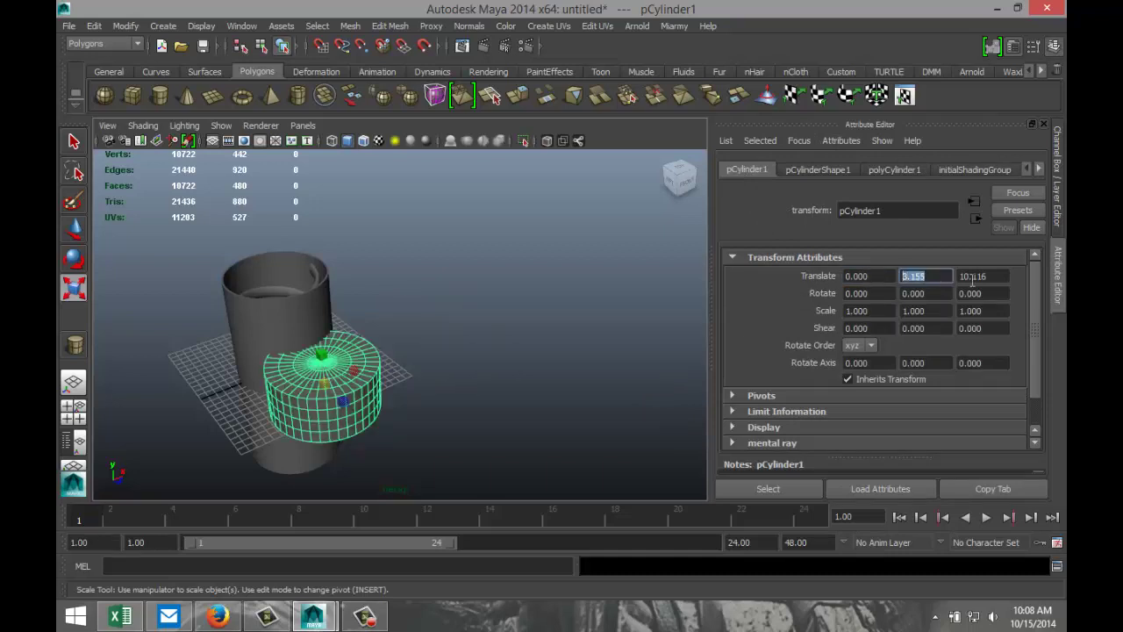
text(0)
key(Tab)
text(0)
key(Return)
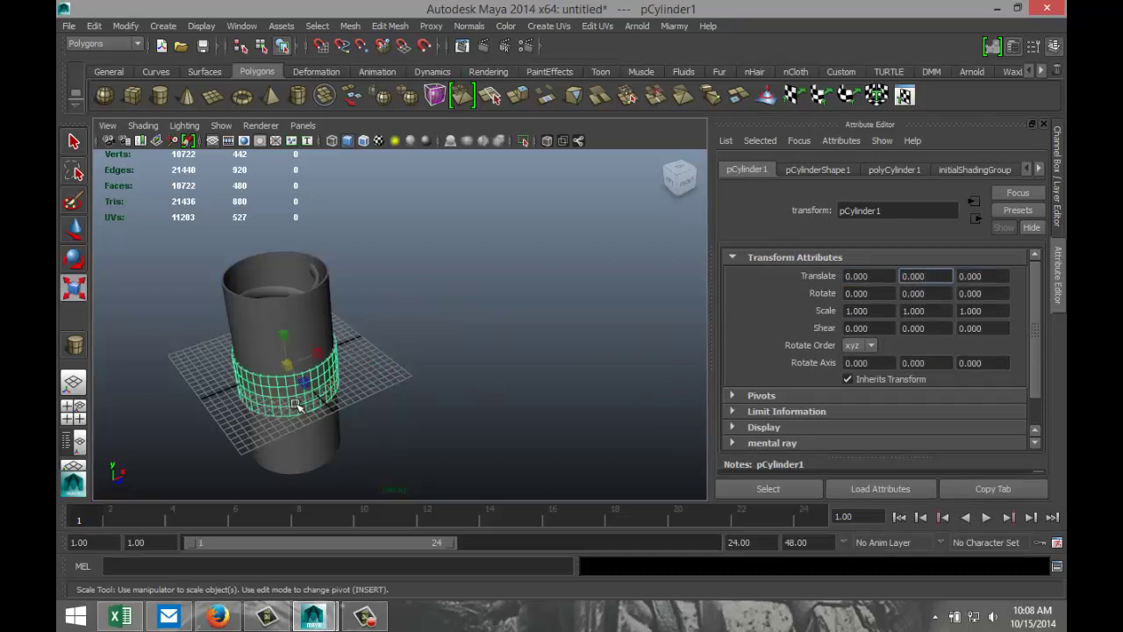
click(386, 373)
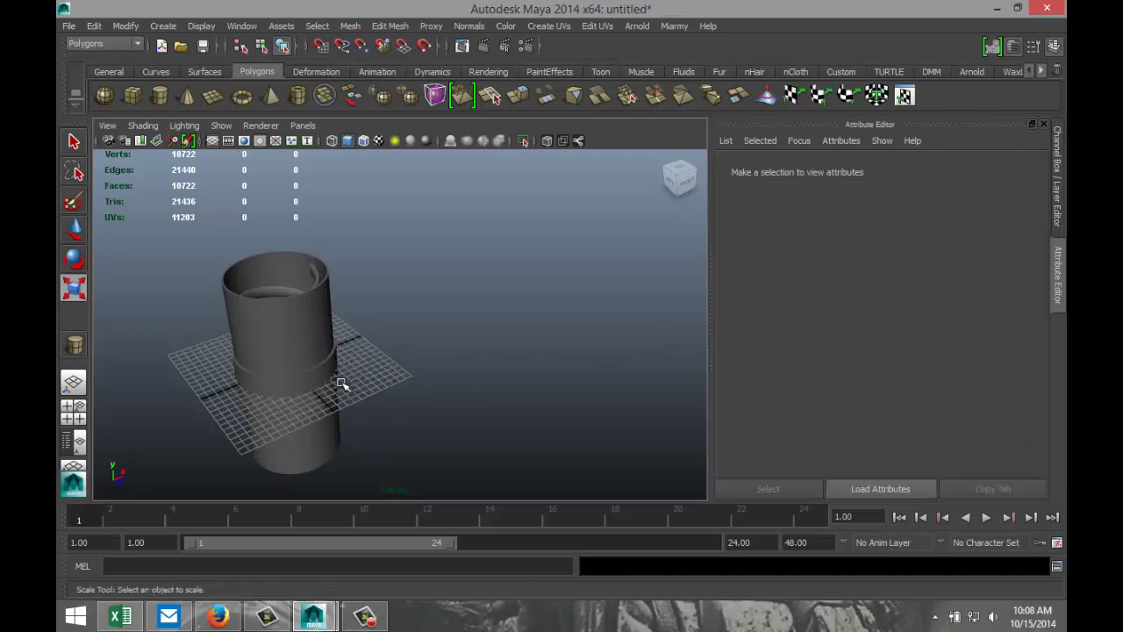
Raise the cylinder along Y to about 15.28, using the side view to seat it over the pipe's upper end.
click(337, 388)
key(w)
drag(284, 341, 282, 242)
click(76, 416)
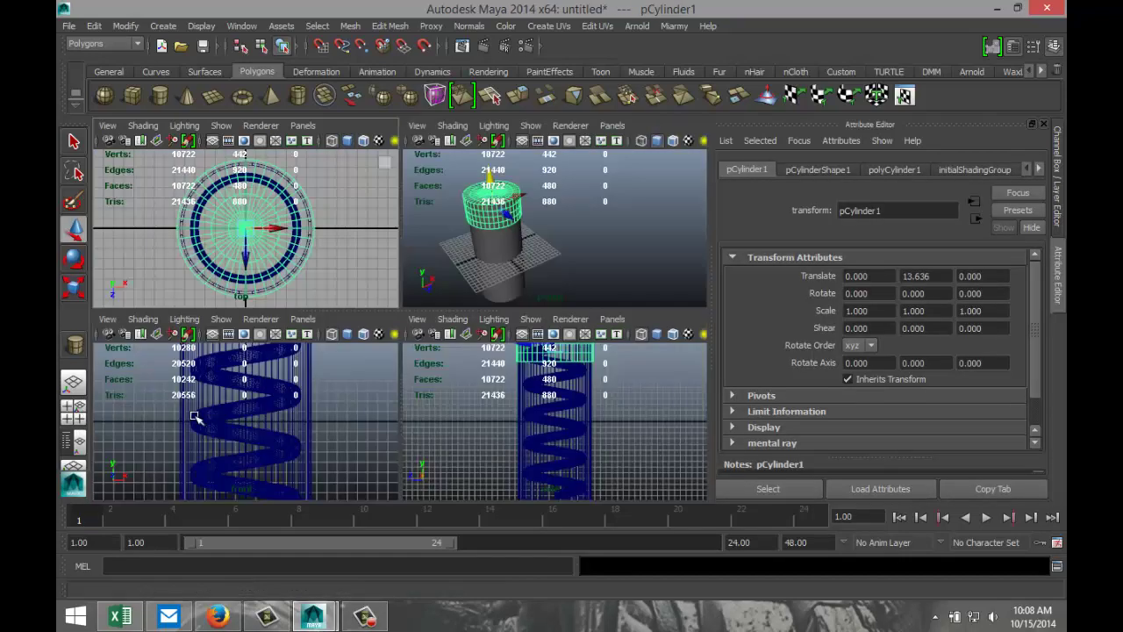
key(space)
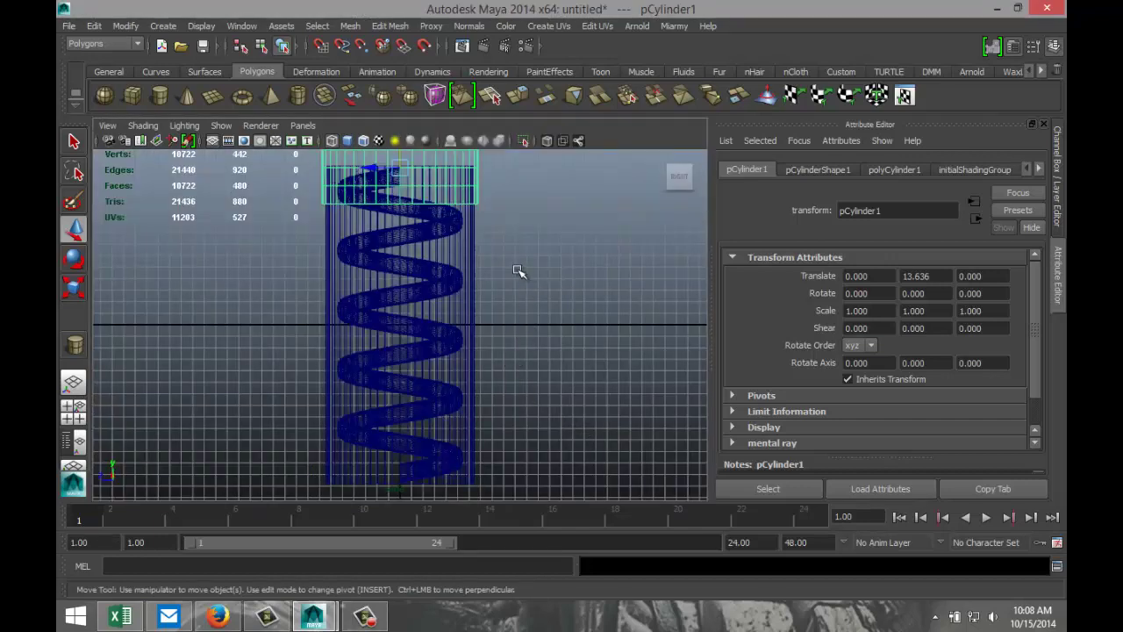
alt+middle_drag(525, 272, 555, 398)
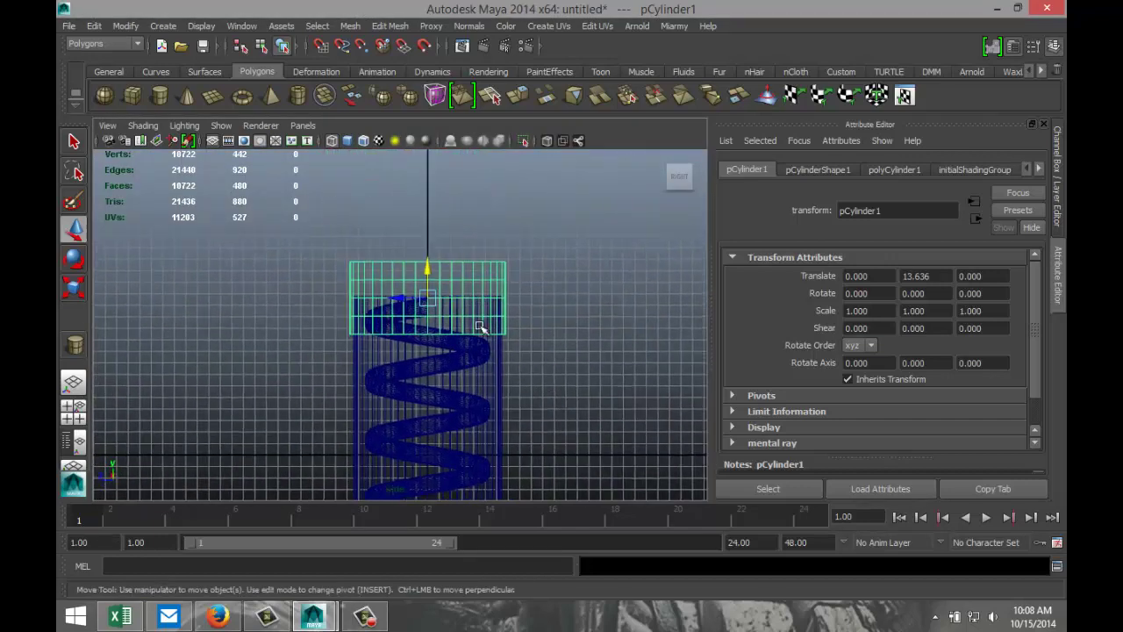
mouse_move(427, 265)
mouse_down()
mouse_move(431, 237)
mouse_move(434, 252)
mouse_up()
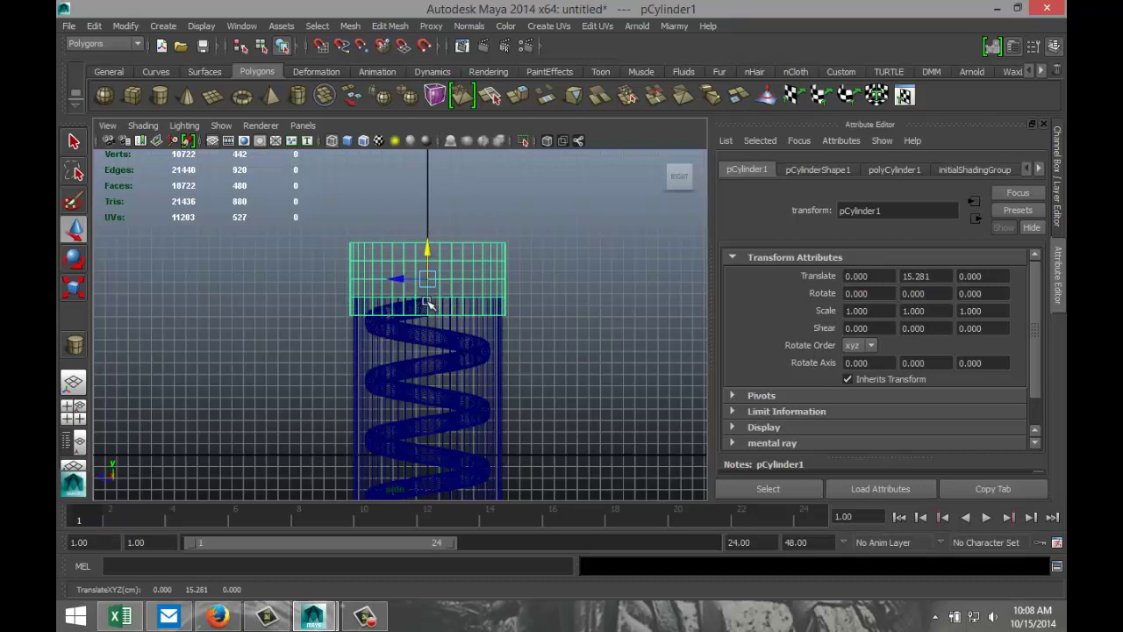
mouse_move(426, 247)
mouse_down()
mouse_move(424, 224)
mouse_move(436, 246)
mouse_up()
Scale the cylinder uniformly to about 1.095 so it overhangs the pipe wall, then return to the perspective view.
key(r)
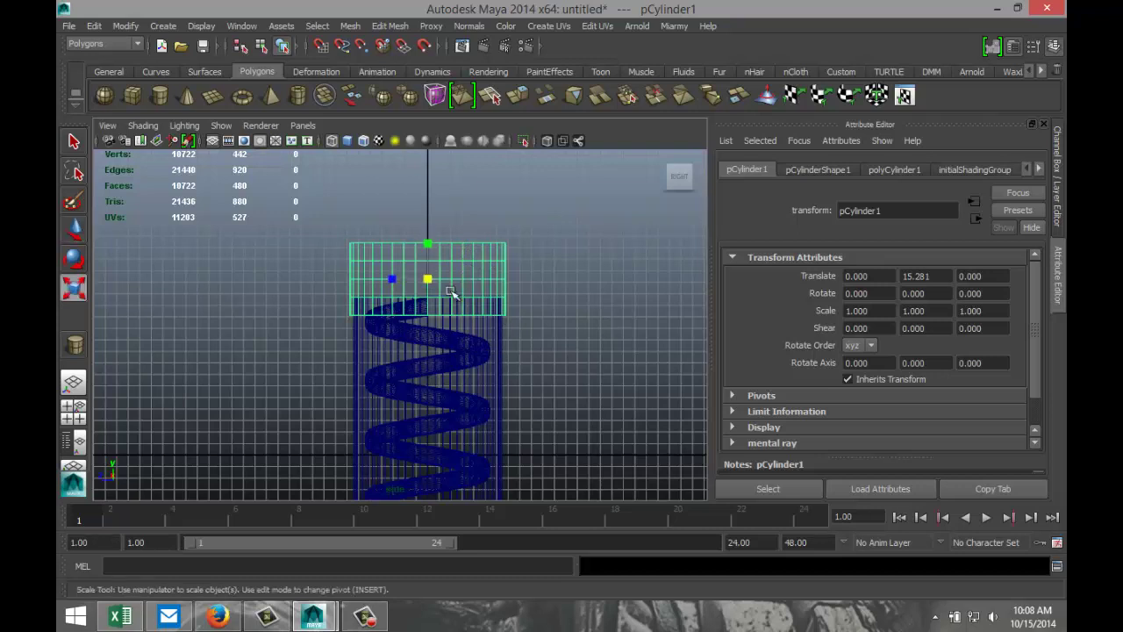
drag(428, 279, 439, 281)
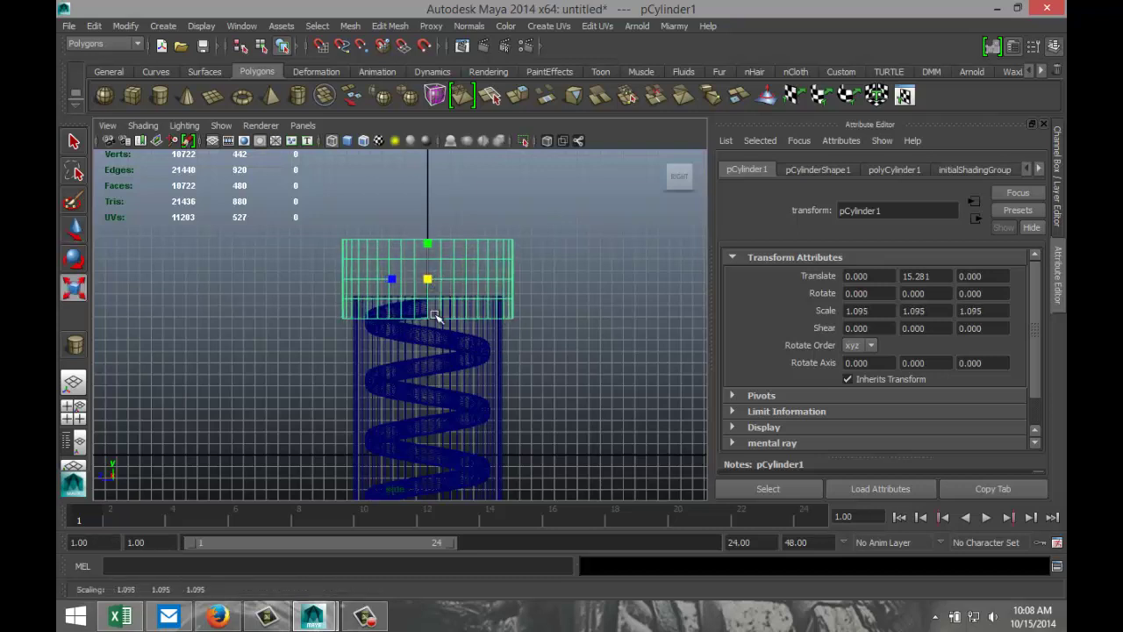
click(73, 406)
key(space)
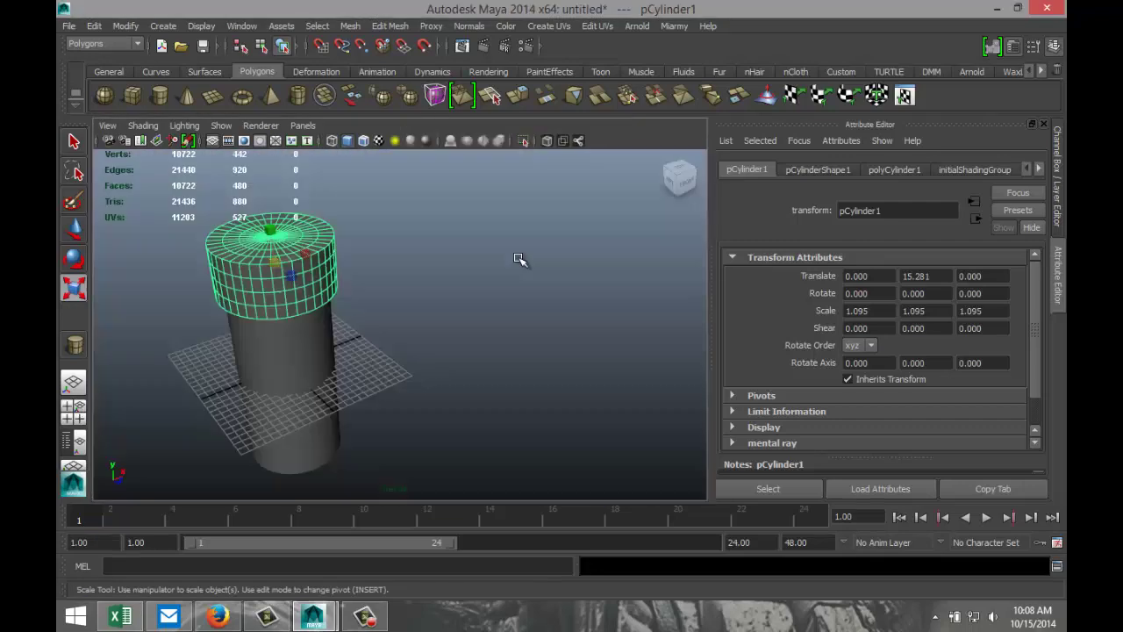
Bevel the edge loop around the cylinder cap's lower rim with the default 0.5 offset and one segment.
alt+drag(450, 366, 524, 406)
scroll(537, 378, up, 5)
key(r)
scroll(530, 419, up, 3)
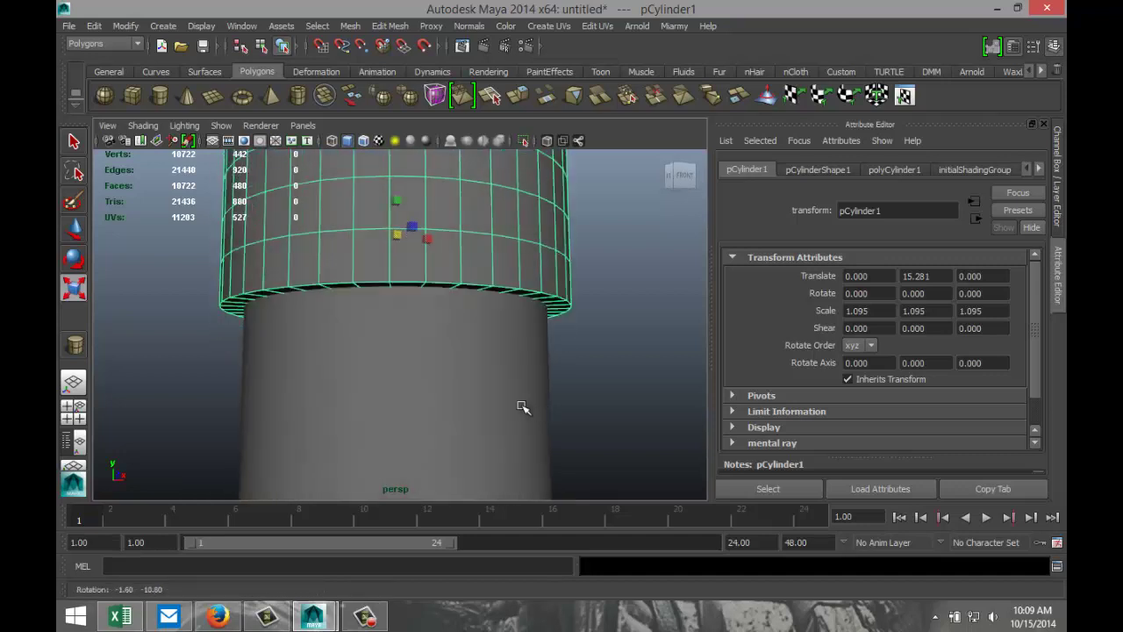
right_drag(406, 281, 407, 244)
double_click(408, 281)
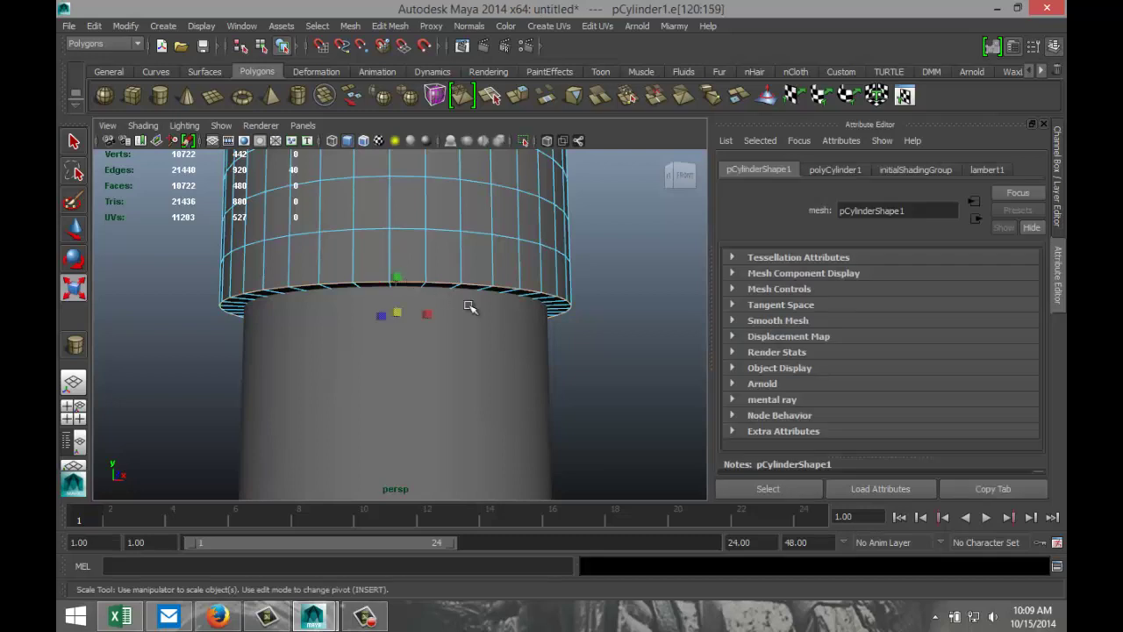
click(388, 26)
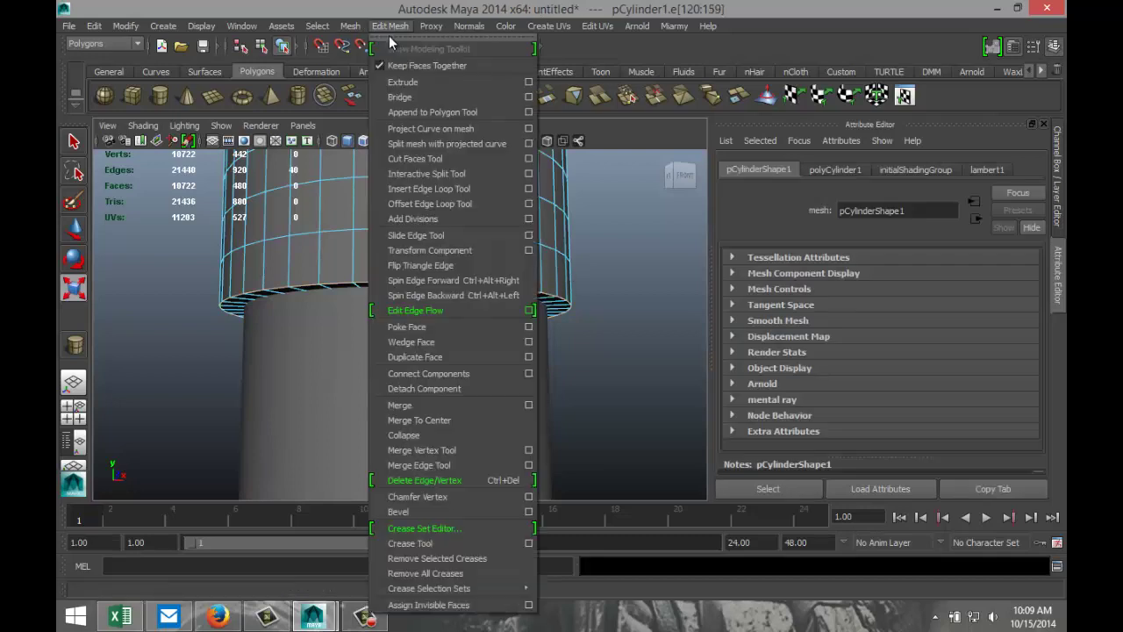
click(417, 512)
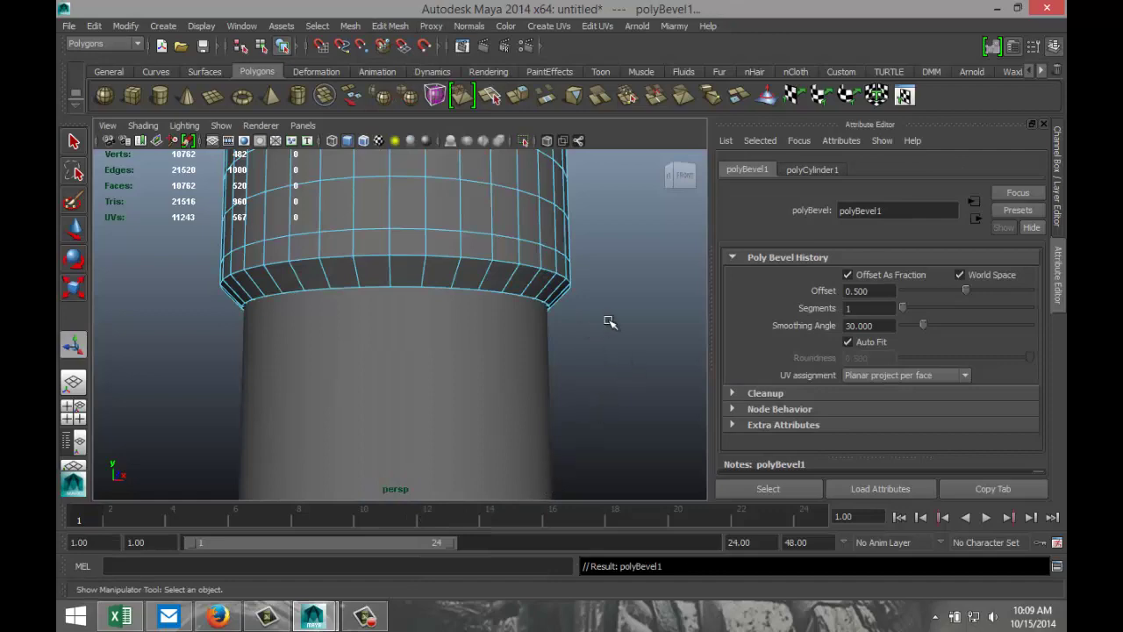
Bevel the edge loop around the cap's upper rim with the default 0.5 offset and one segment.
scroll(610, 322, down, 3)
alt+drag(591, 319, 582, 349)
scroll(580, 355, up, 2)
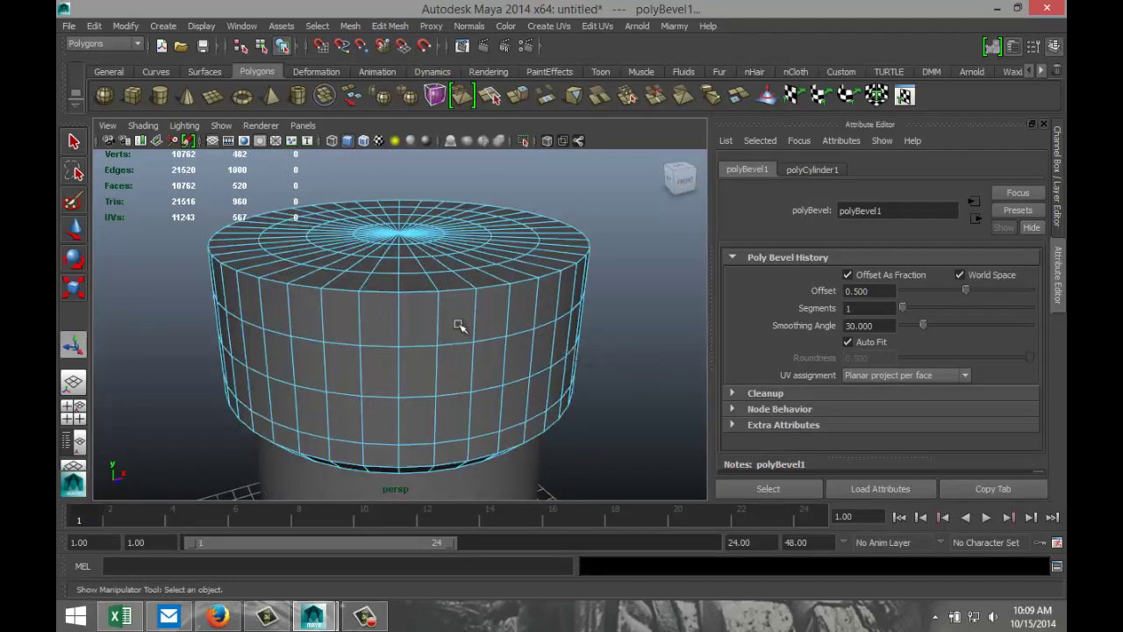
double_click(417, 292)
click(389, 27)
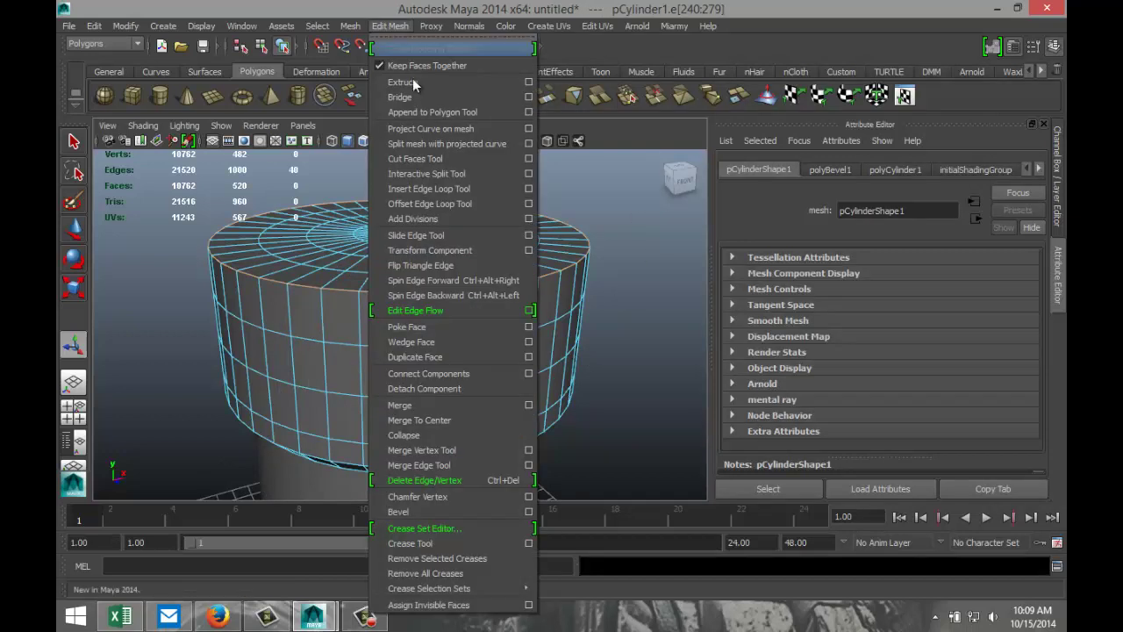
click(419, 510)
Select every other vertical strip of side faces around the front and left side of the cap, leaving the bevels out.
alt+drag(593, 431, 597, 416)
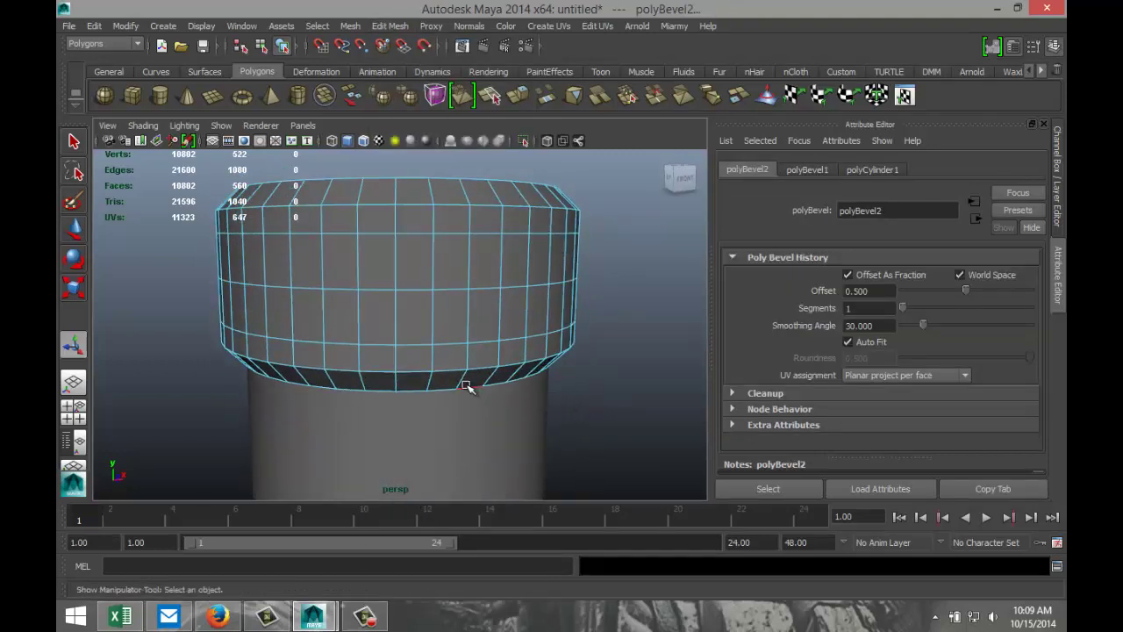
alt+drag(523, 397, 489, 276)
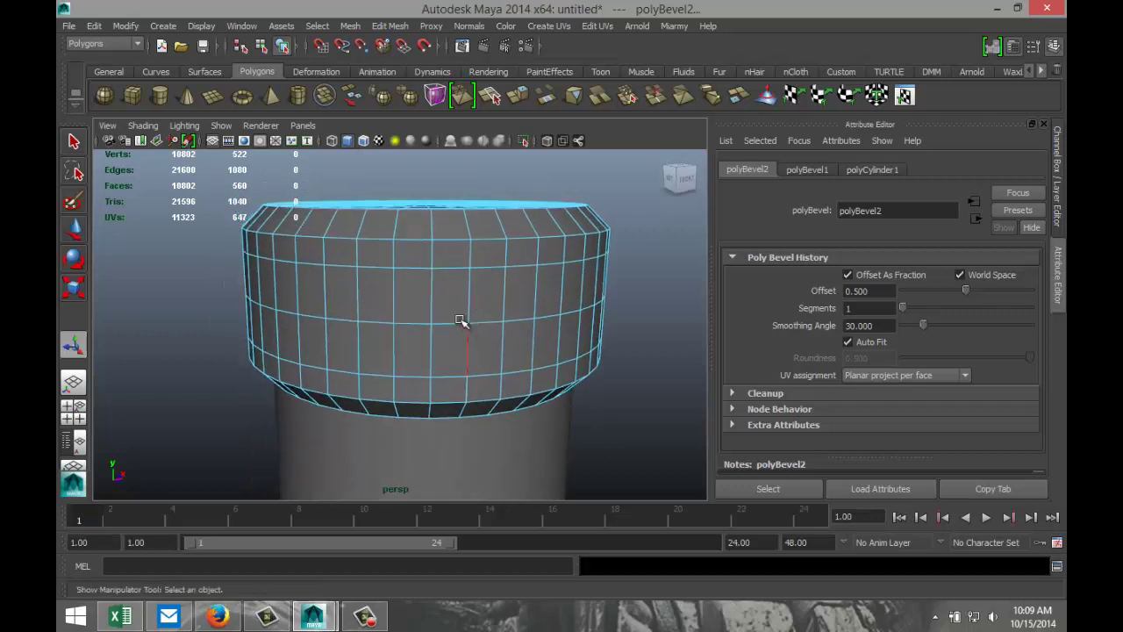
right_drag(449, 289, 453, 327)
mouse_move(451, 250)
mouse_down()
mouse_move(460, 349)
mouse_move(456, 388)
mouse_move(441, 389)
mouse_up()
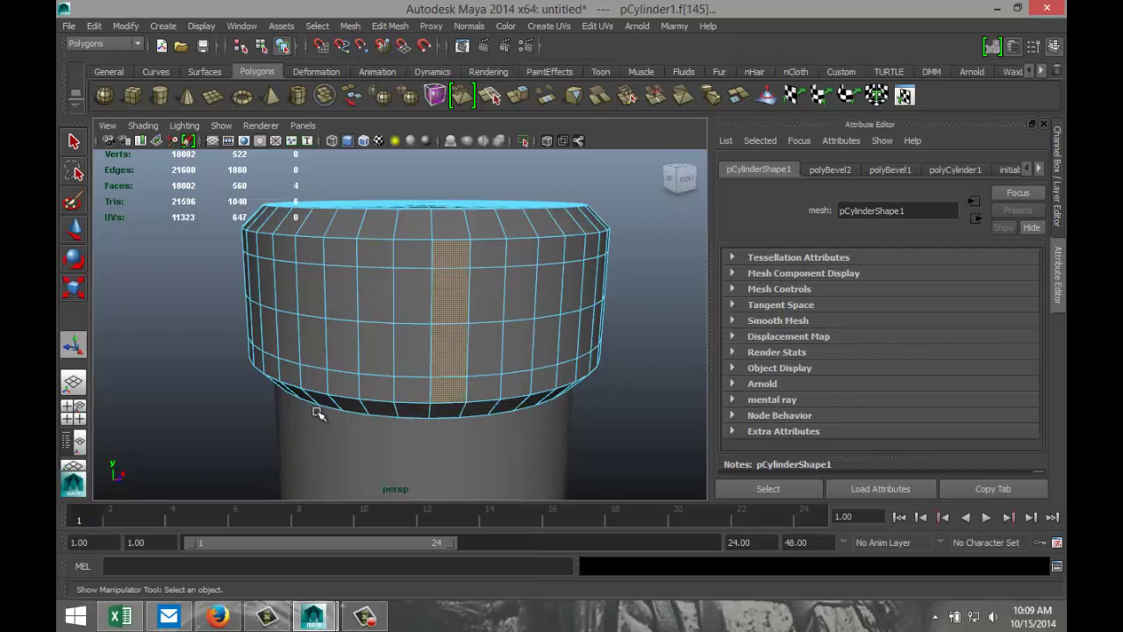
alt+drag(334, 401, 459, 391)
mouse_move(396, 272)
shift+mouse_down()
mouse_move(386, 363)
mouse_move(342, 393)
mouse_move(527, 289)
mouse_move(536, 306)
mouse_move(529, 386)
shift+mouse_up()
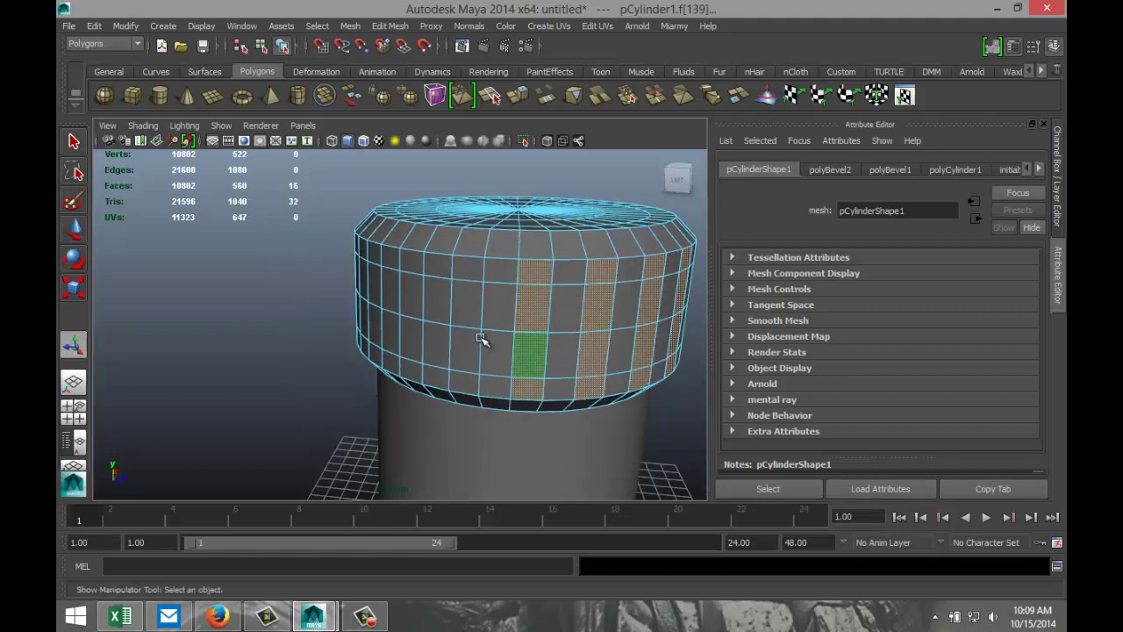
shift+drag(468, 269, 465, 377)
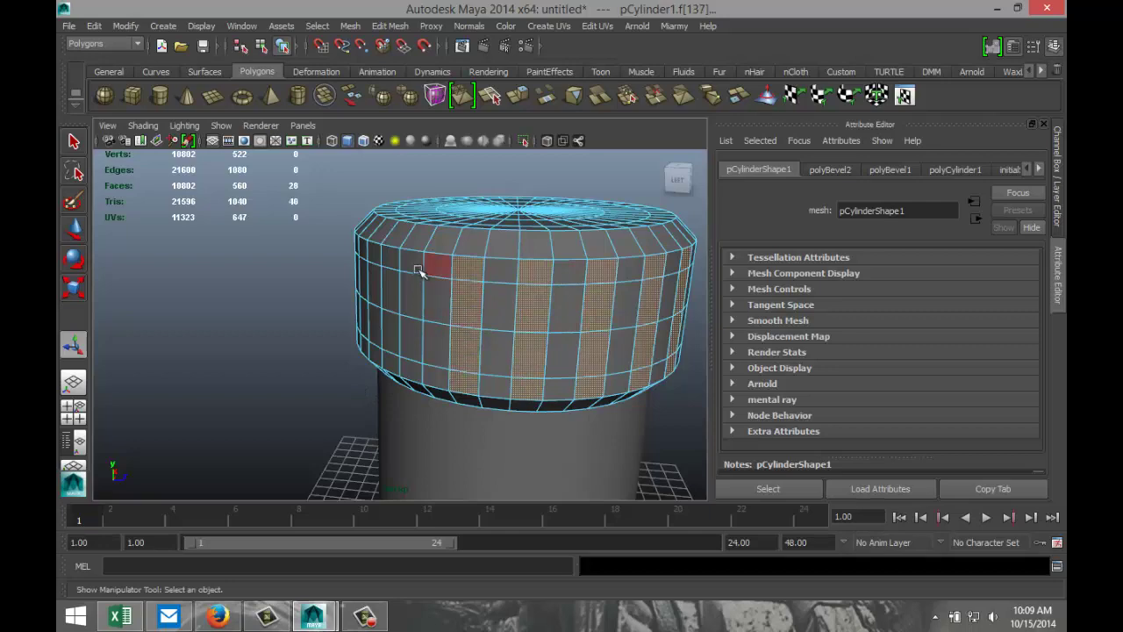
mouse_move(421, 262)
shift+mouse_down()
mouse_move(409, 304)
mouse_move(412, 378)
shift+mouse_up()
Add the alternating vertical strips of side faces around the back of the cap to the selection.
alt+drag(338, 390, 574, 318)
shift+drag(516, 286, 501, 356)
shift+drag(459, 258, 455, 355)
shift+drag(419, 253, 418, 351)
alt+drag(326, 367, 468, 371)
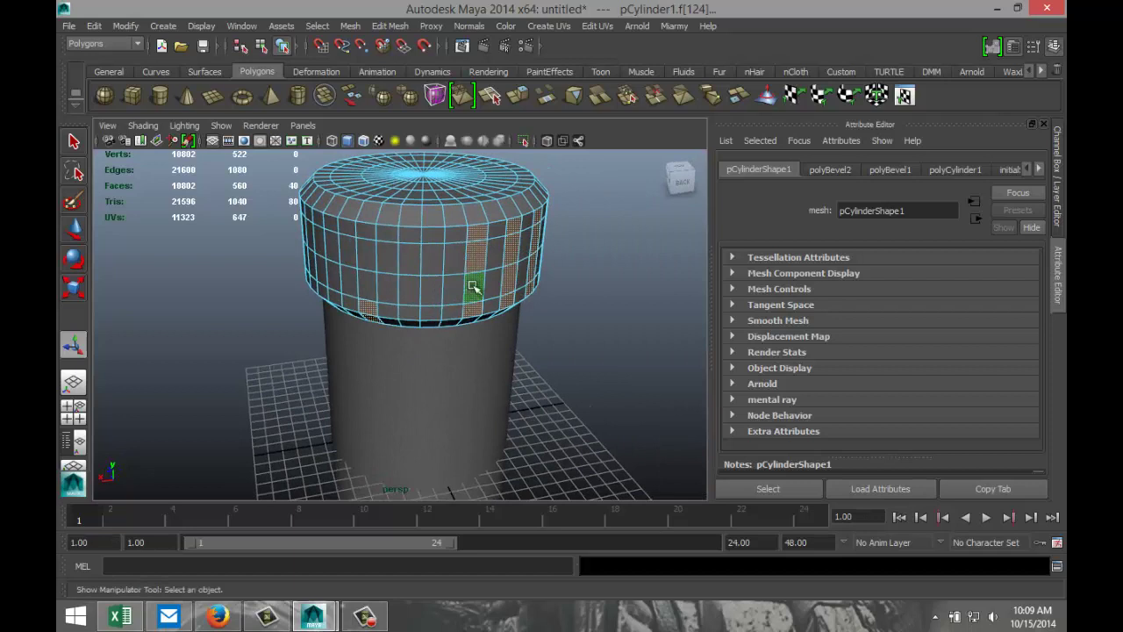
shift+click(433, 239)
mouse_move(433, 255)
shift+mouse_down()
mouse_move(431, 314)
mouse_move(400, 317)
mouse_move(380, 230)
shift+mouse_up()
Deselect the stray faces picked on the cap's lower bevel.
alt+drag(375, 327, 484, 321)
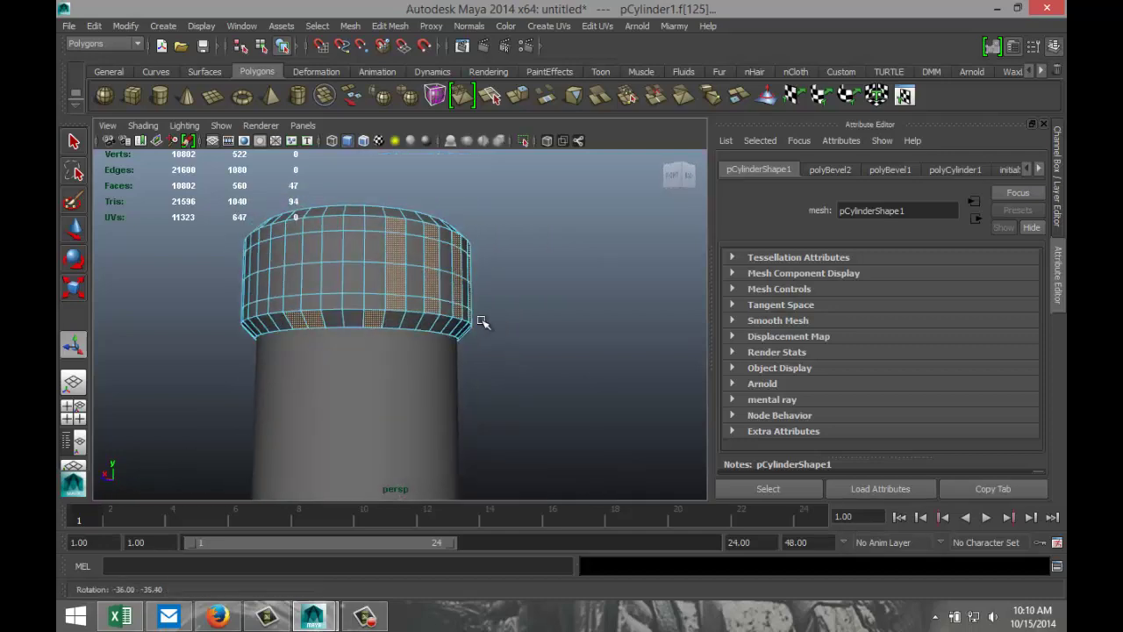
ctrl+click(350, 332)
ctrl+drag(318, 321, 293, 321)
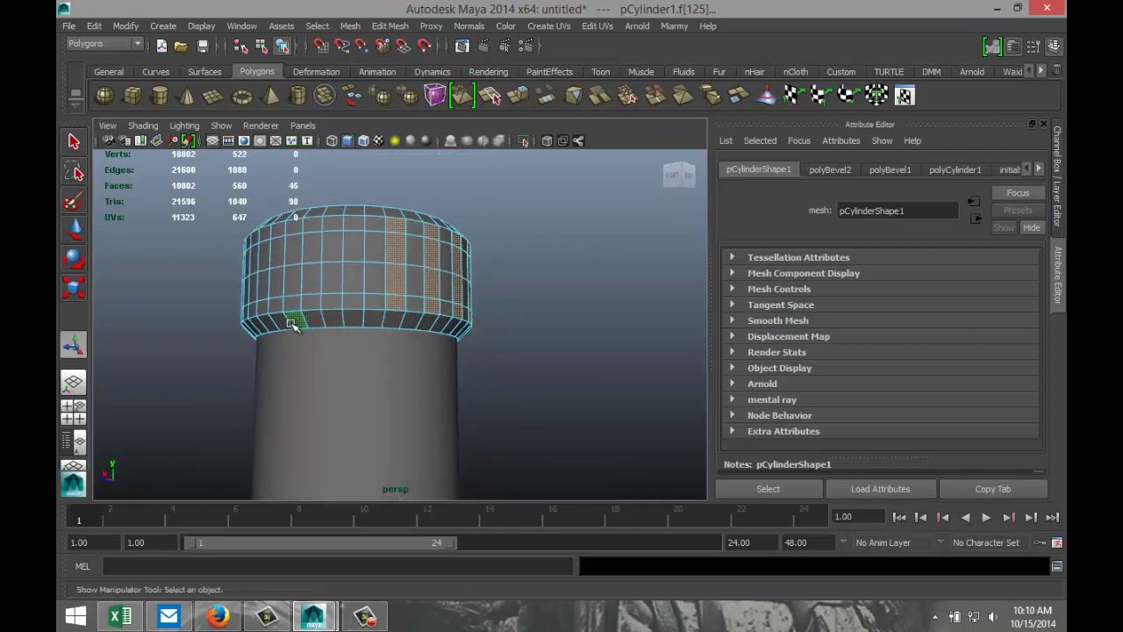
alt+drag(482, 351, 574, 381)
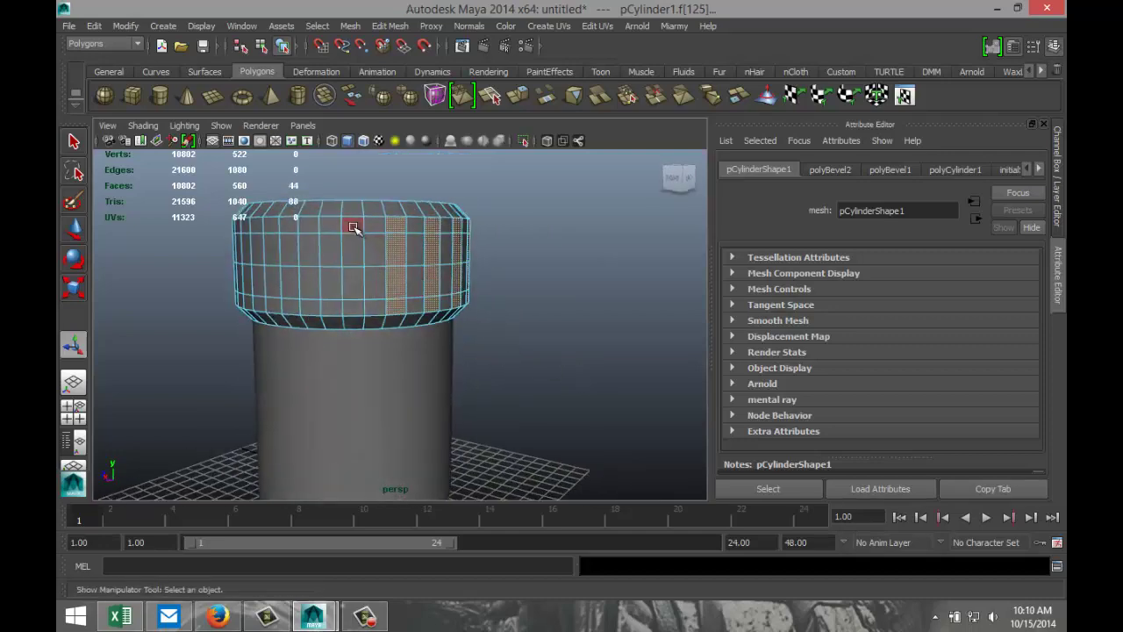
Complete the selection of alternating vertical face strips around the cap's right side and front.
mouse_move(355, 227)
shift+mouse_down()
mouse_move(352, 308)
mouse_move(310, 304)
mouse_move(304, 221)
shift+mouse_up()
alt+drag(267, 325, 358, 334)
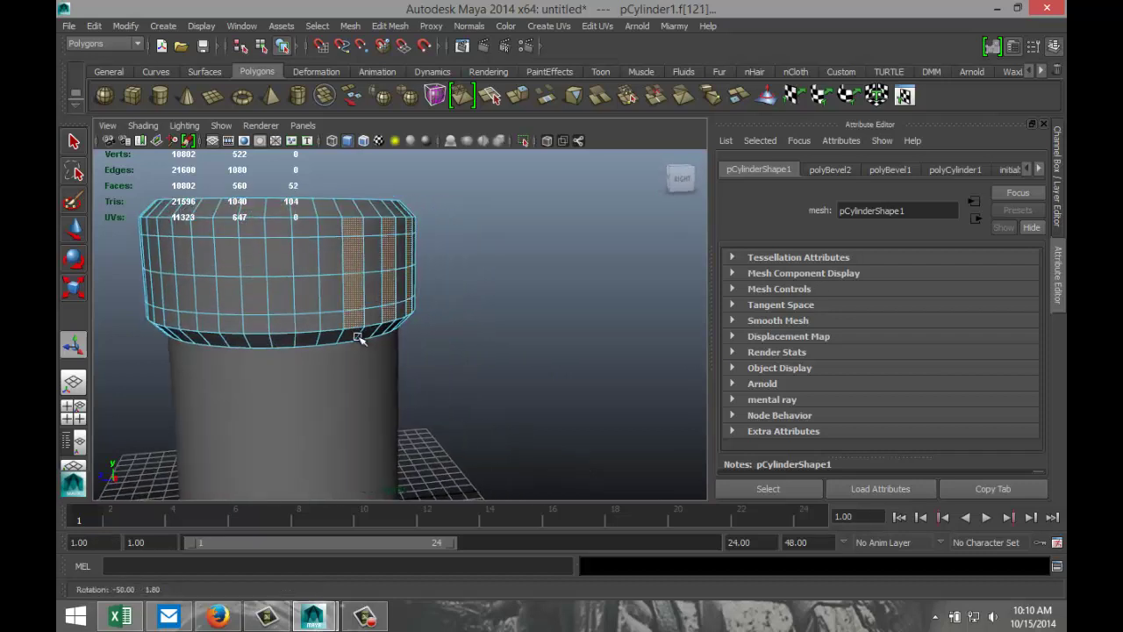
mouse_move(303, 230)
shift+mouse_down()
mouse_move(305, 313)
mouse_move(284, 318)
mouse_move(258, 296)
mouse_move(258, 258)
mouse_move(234, 230)
mouse_move(210, 226)
mouse_move(207, 312)
mouse_move(175, 349)
mouse_move(255, 362)
mouse_move(290, 346)
shift+mouse_up()
mouse_move(273, 267)
shift+mouse_down()
mouse_move(271, 376)
mouse_move(214, 376)
mouse_move(216, 268)
mouse_move(211, 295)
mouse_move(104, 409)
mouse_move(295, 389)
shift+mouse_up()
shift+drag(394, 254, 388, 371)
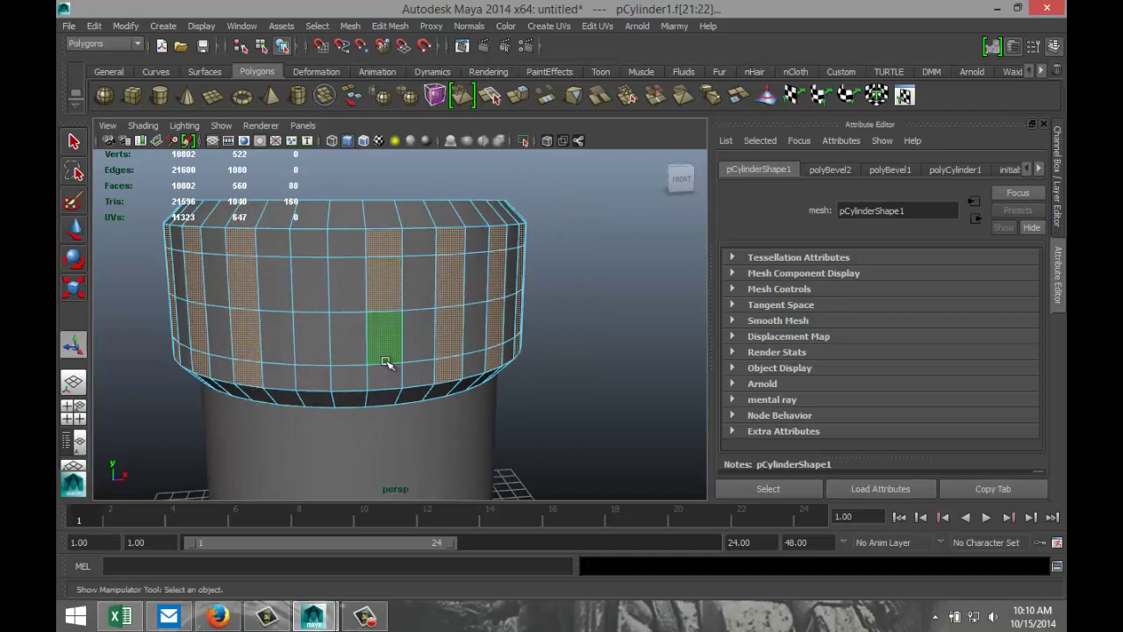
shift+drag(308, 255, 314, 386)
alt+drag(580, 351, 602, 351)
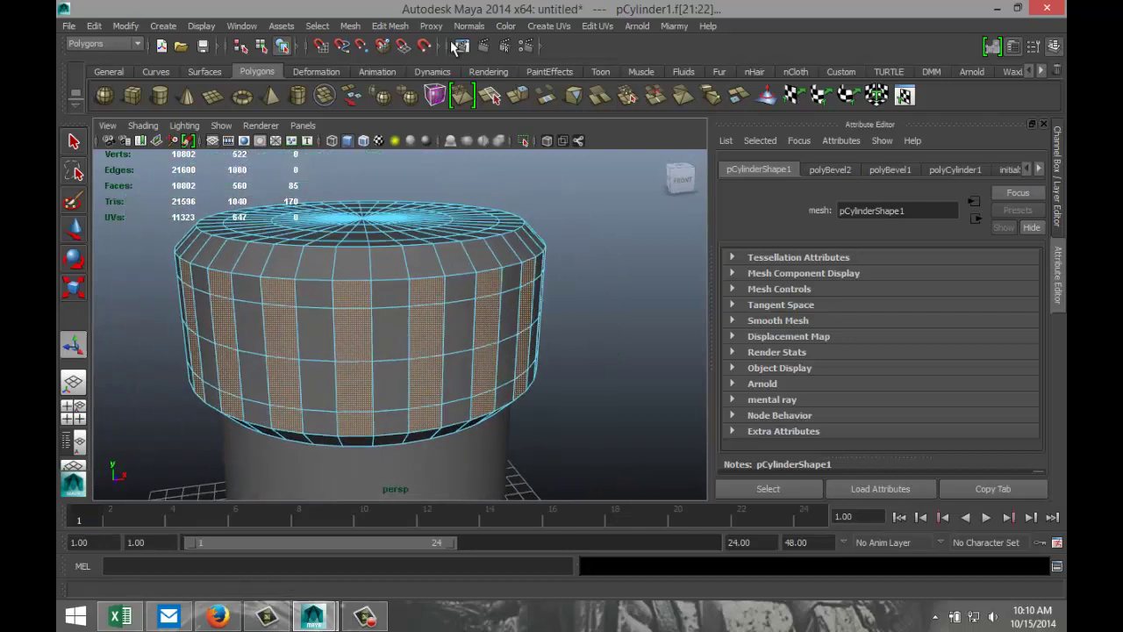
Extrude the selected face strips and scale them outward from the cap's axis to form raised grip ridges.
click(389, 26)
click(421, 85)
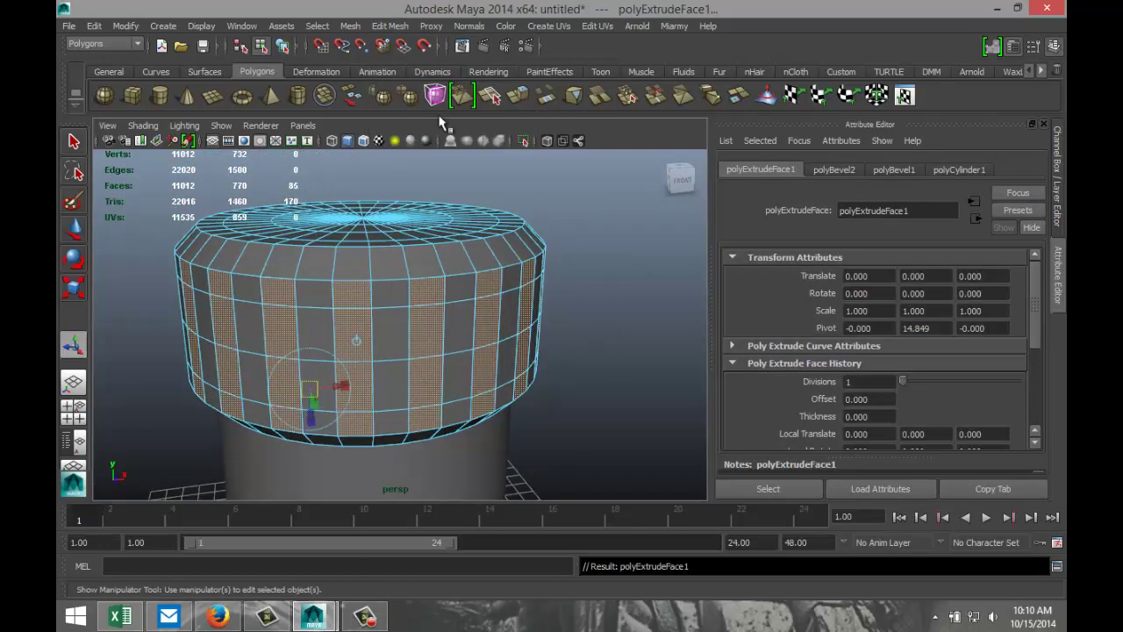
key(r)
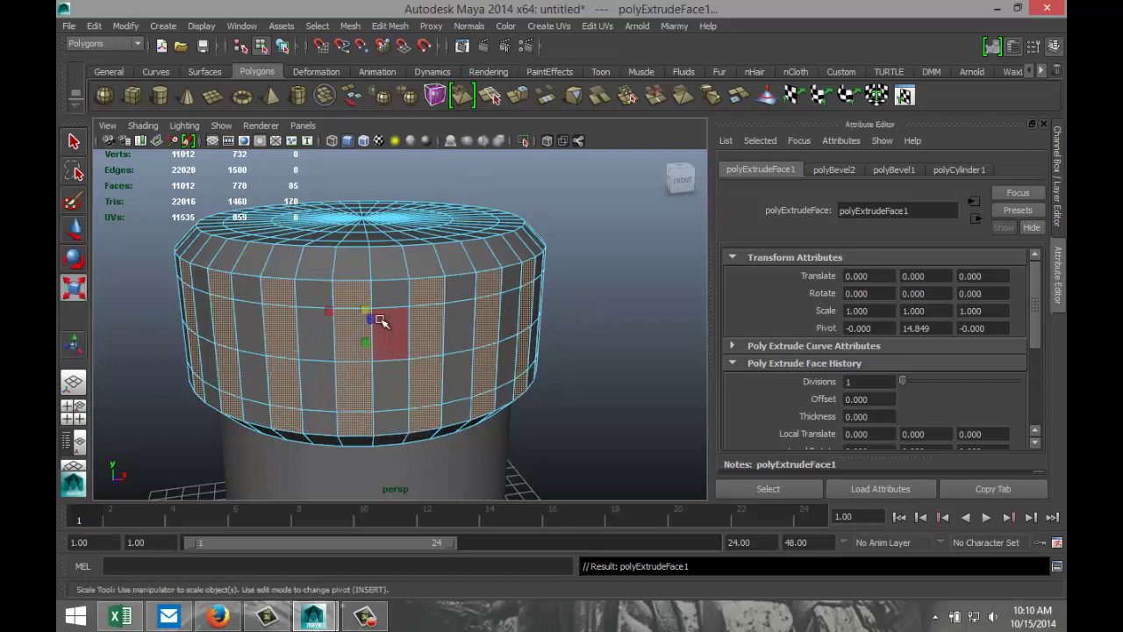
drag(365, 306, 405, 322)
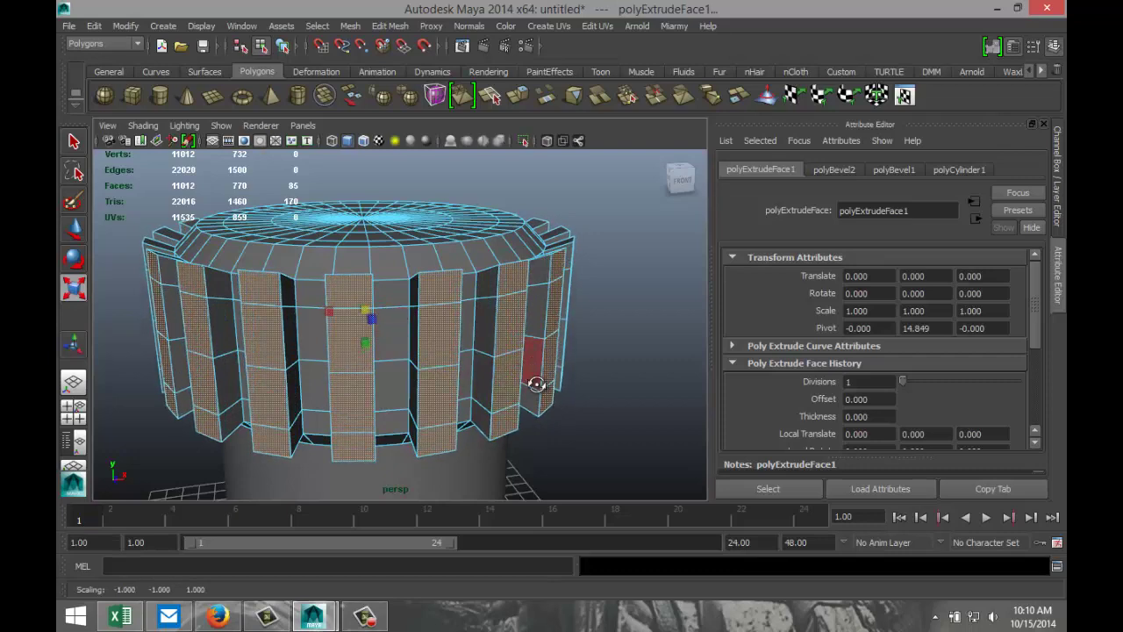
Scale the extruded ridge faces down along Y so the ridge ends slope, and clear the selection.
alt+drag(531, 380, 502, 378)
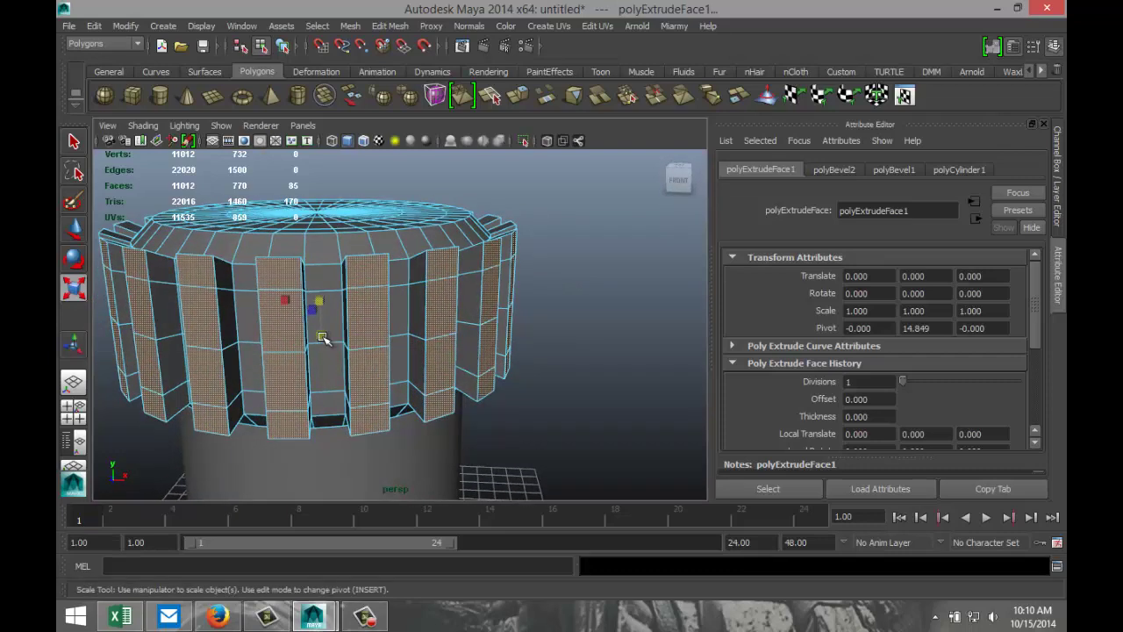
drag(321, 333, 329, 321)
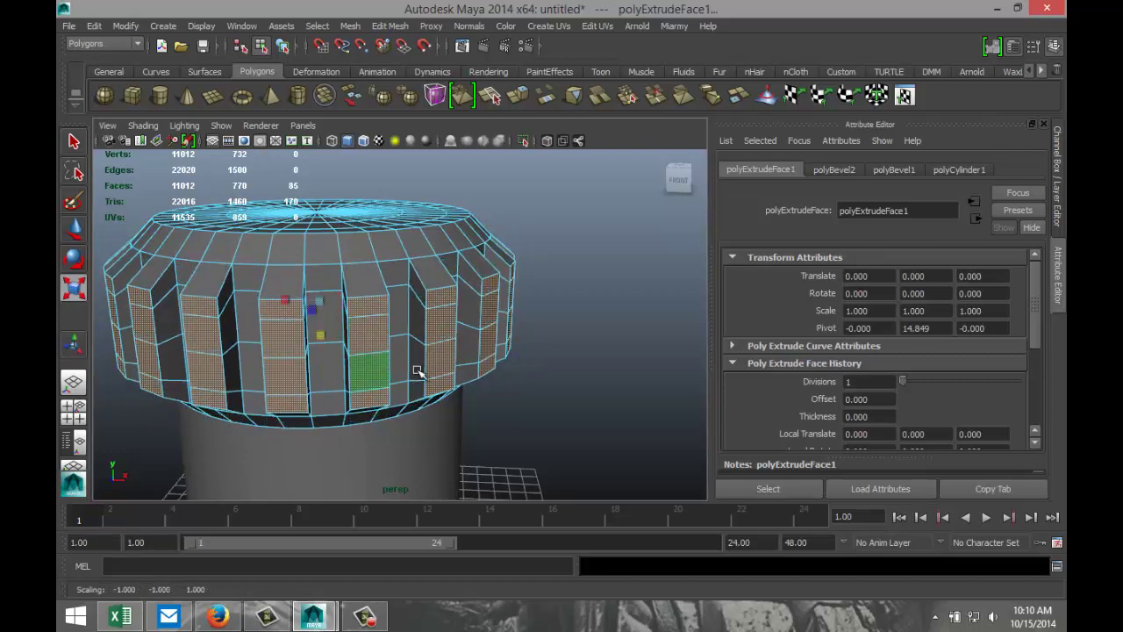
alt+drag(533, 351, 567, 363)
click(549, 365)
Extrude the second face ring in from the cap's top rim and lower it to about Y 18.12 as a circular groove.
scroll(588, 364, down, 5)
scroll(581, 355, up, 2)
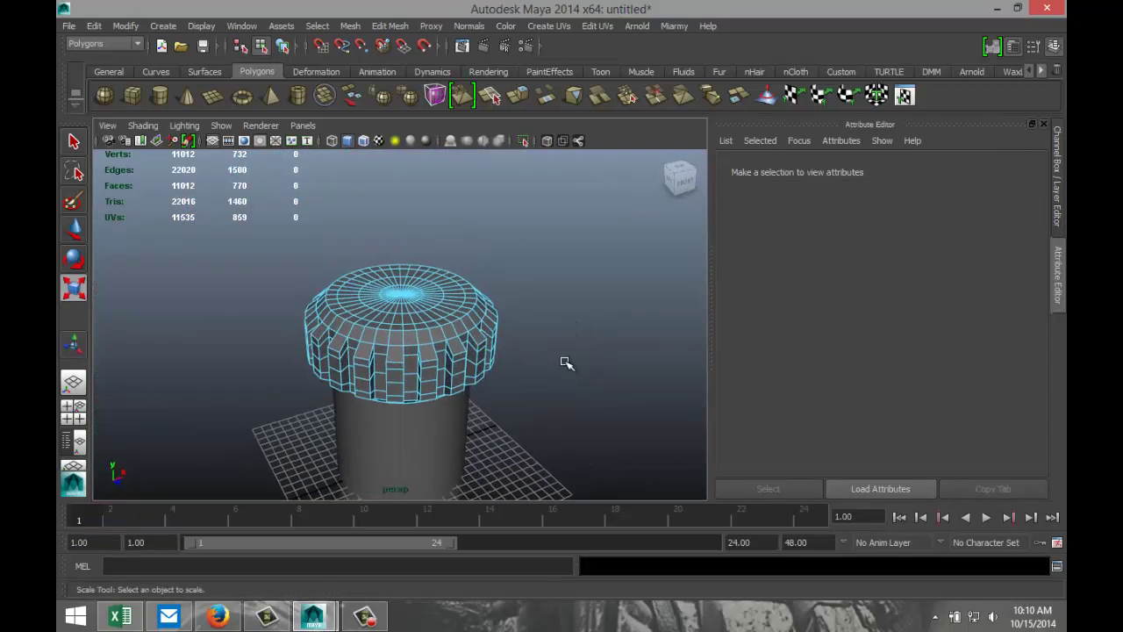
scroll(566, 366, up, 3)
scroll(567, 366, up, 3)
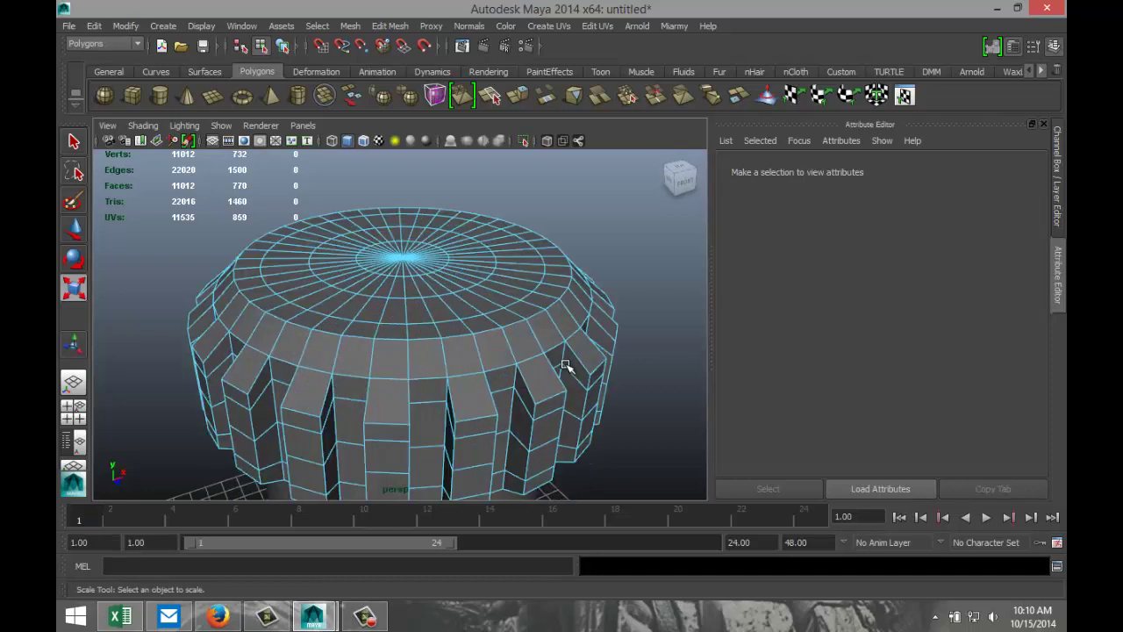
click(394, 319)
shift+double_click(420, 311)
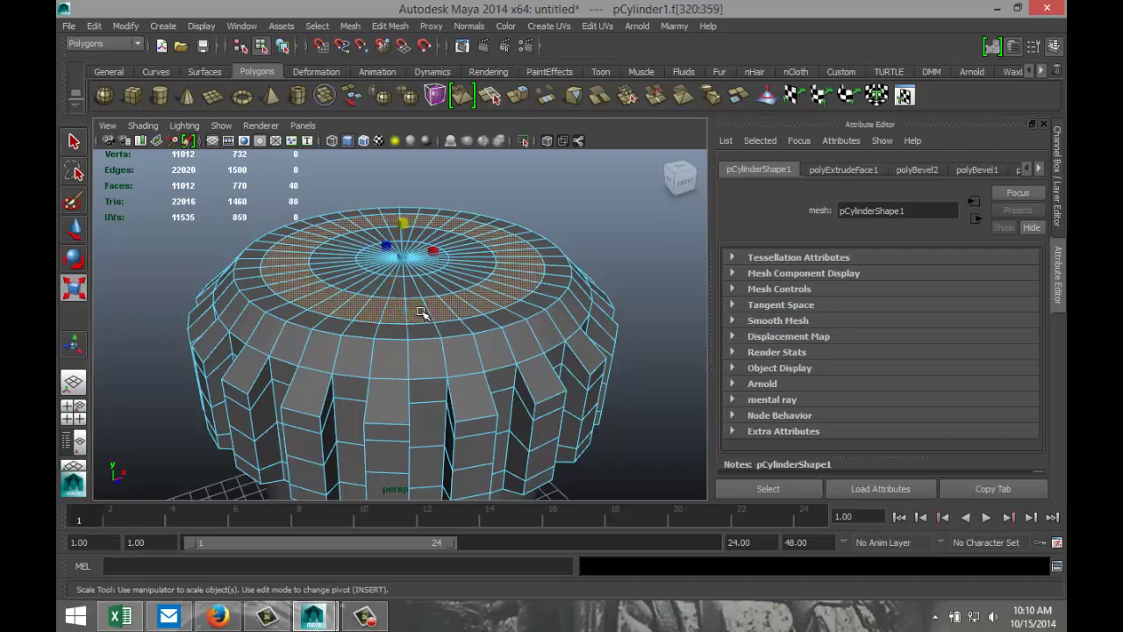
click(390, 25)
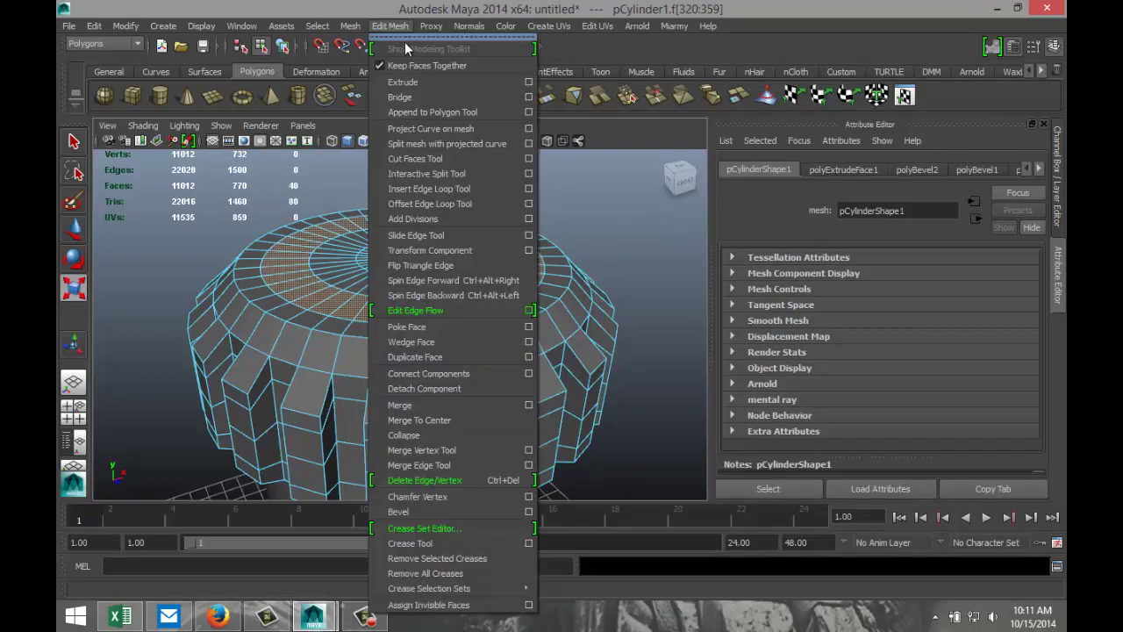
click(408, 77)
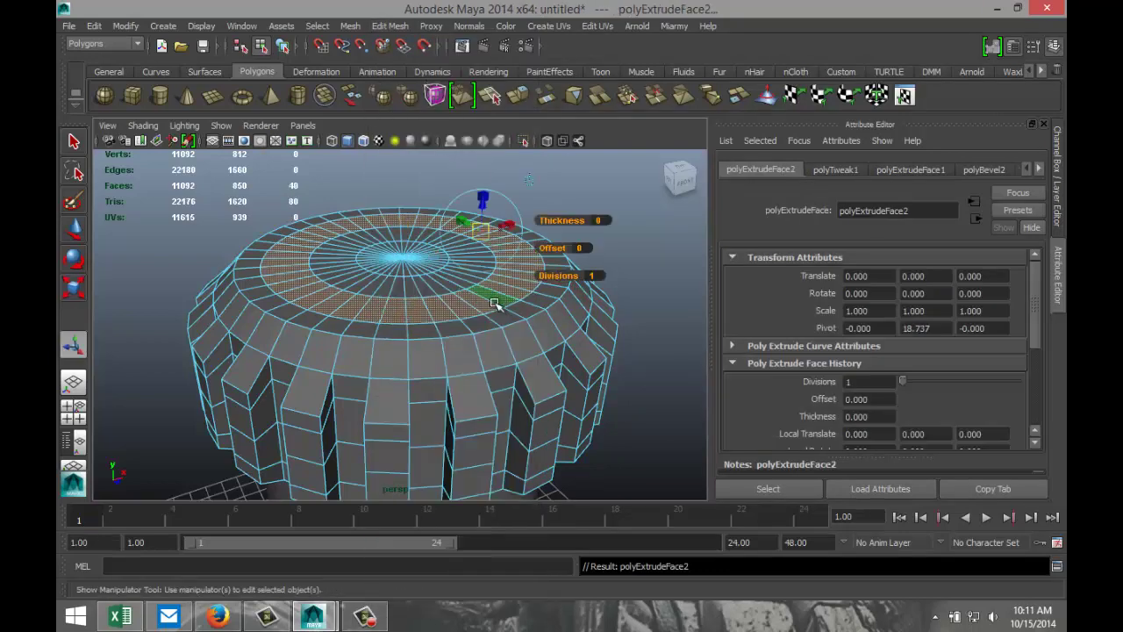
key(w)
mouse_move(399, 227)
mouse_down()
mouse_move(402, 267)
mouse_move(402, 244)
mouse_up()
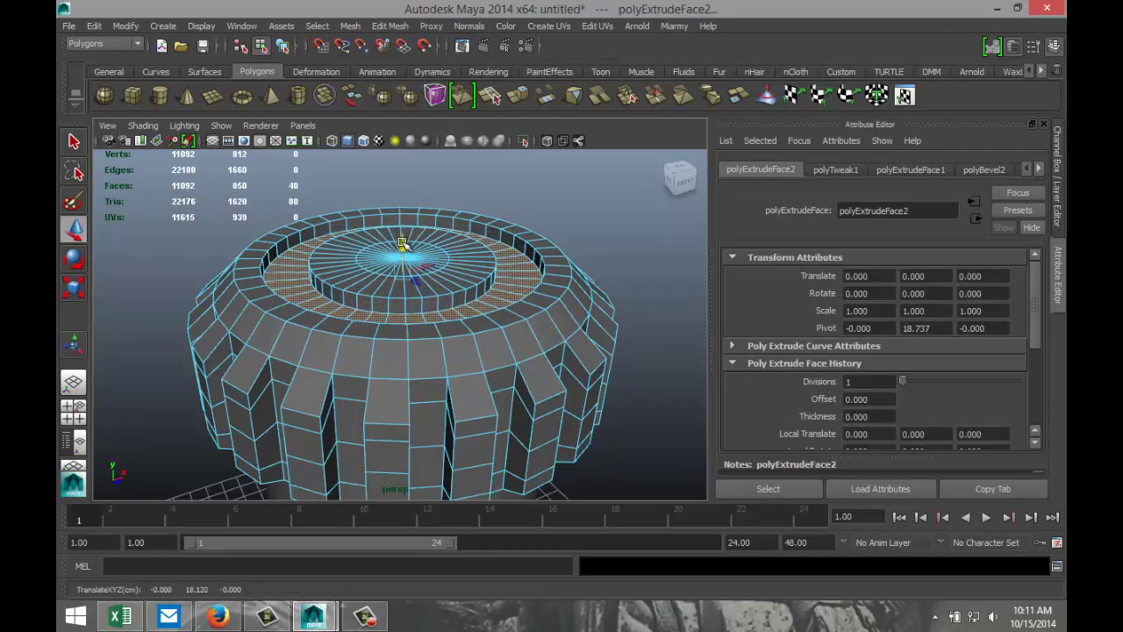
Bevel the upper edge loop of the raised central disc on the cap's top with offset 0.5 and one segment.
scroll(443, 312, up, 3)
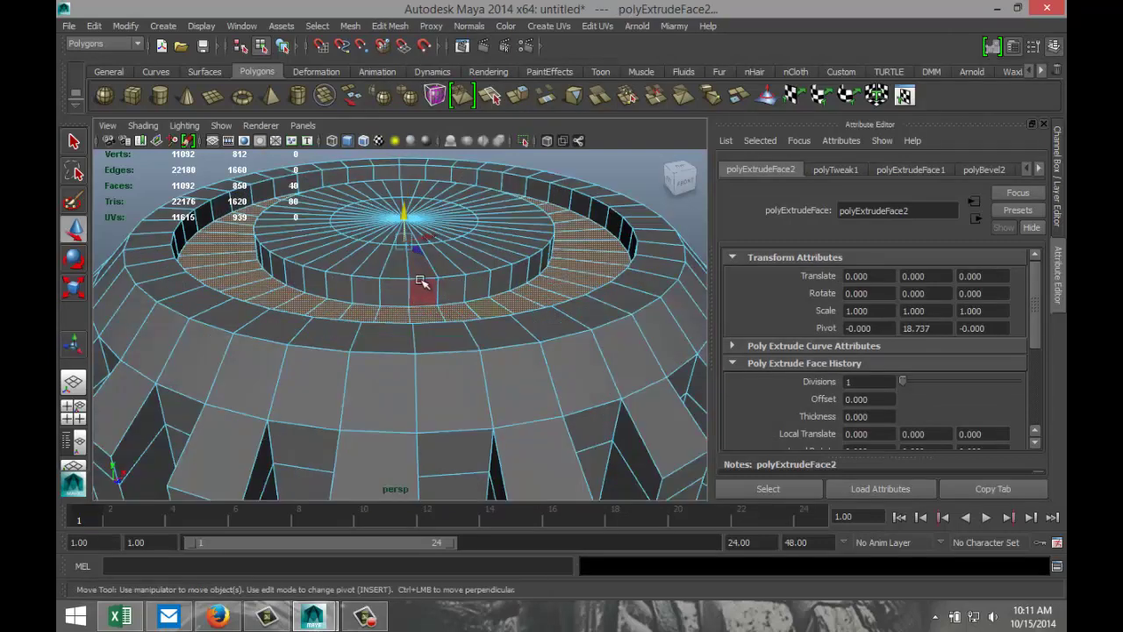
mouse_move(424, 278)
right_down()
mouse_move(426, 248)
mouse_move(427, 275)
right_up()
double_click(424, 278)
click(391, 26)
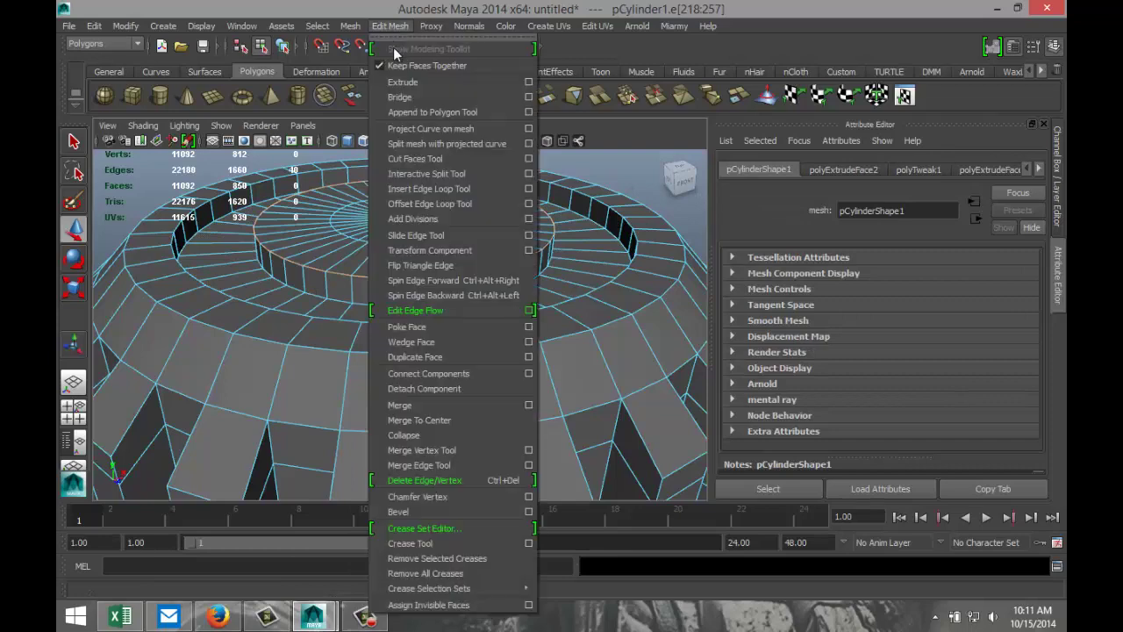
click(438, 512)
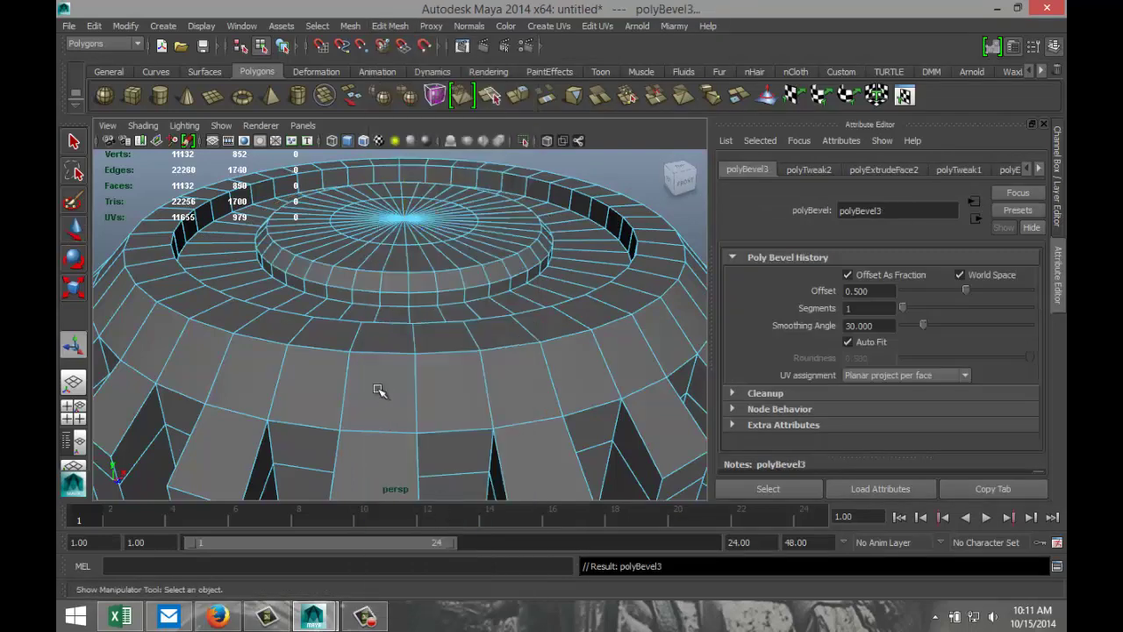
Create a polygon torus on the grid beside the pipe, with a radius of about 5.27 and a section radius of 0.5.
scroll(379, 390, down, 5)
scroll(382, 382, up, 4)
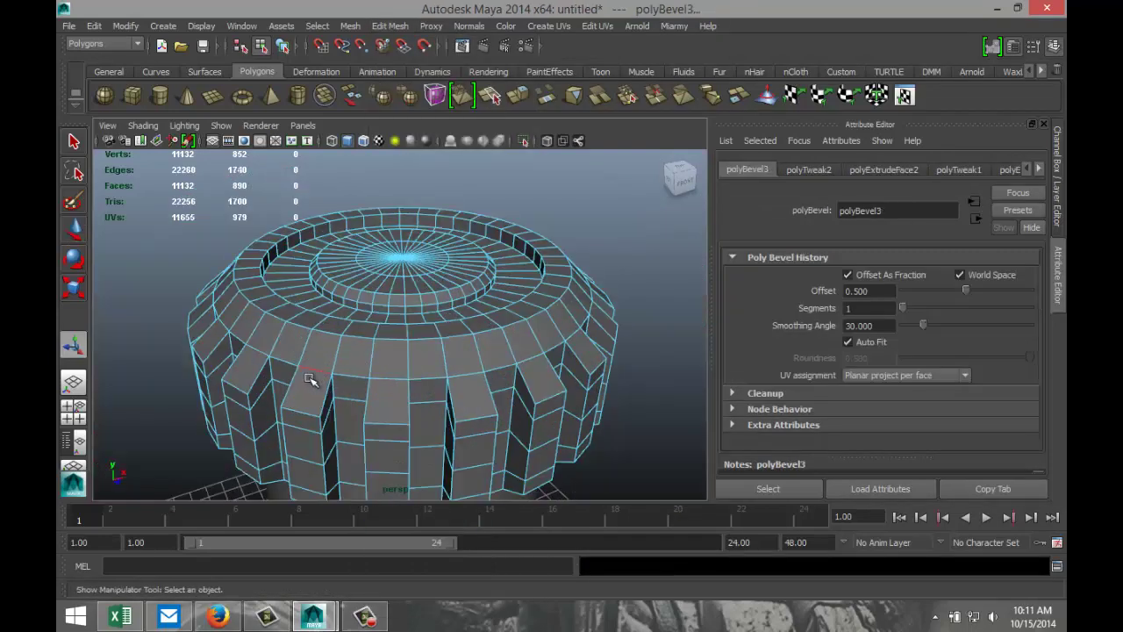
mouse_move(225, 343)
alt+mouse_down()
mouse_move(316, 321)
mouse_move(223, 327)
alt+mouse_up()
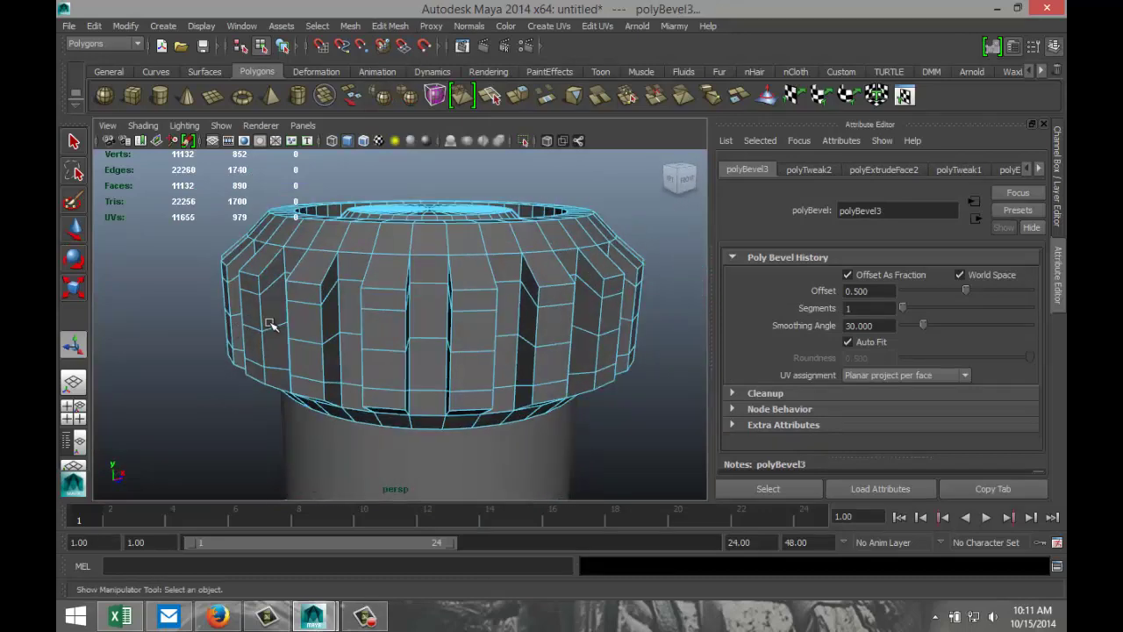
scroll(281, 327, down, 3)
alt+drag(378, 330, 257, 339)
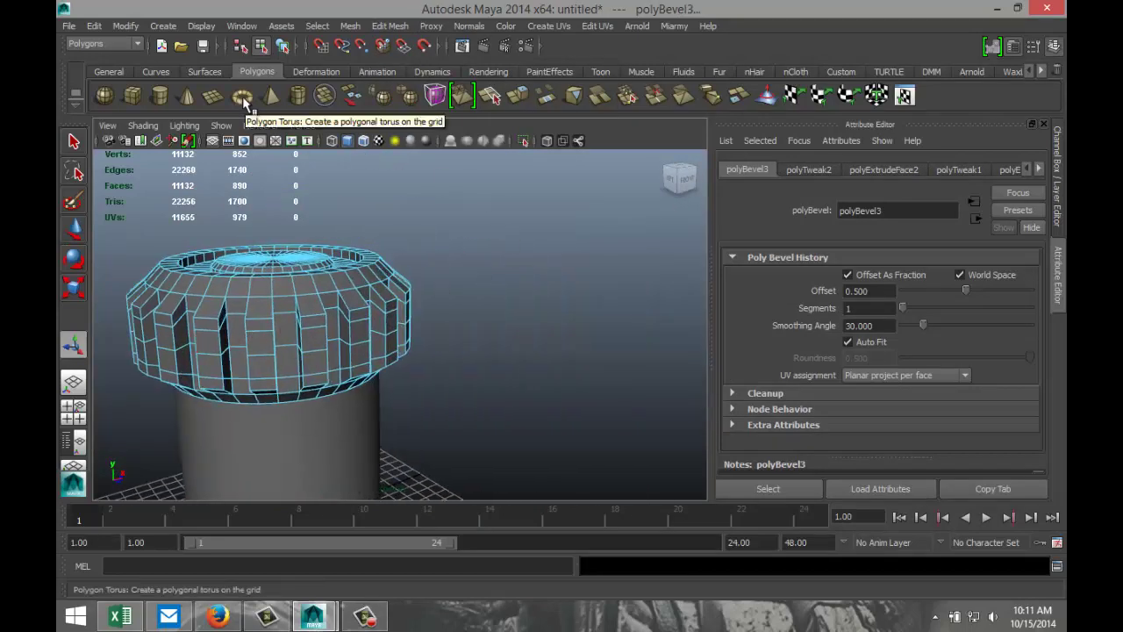
click(242, 95)
alt+drag(546, 333, 582, 462)
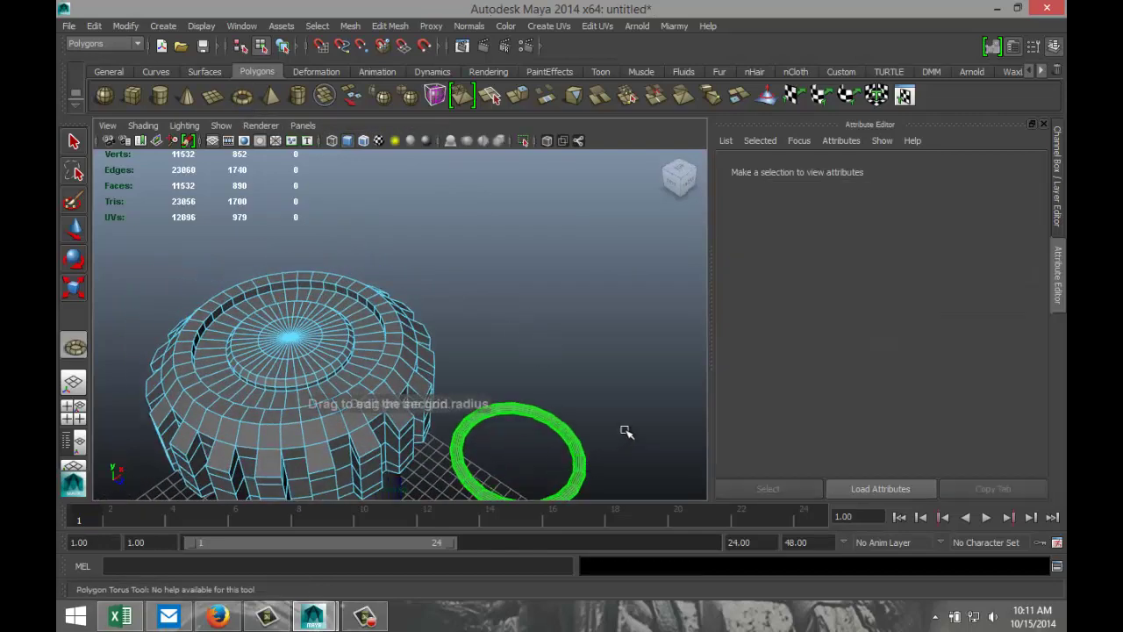
key(w)
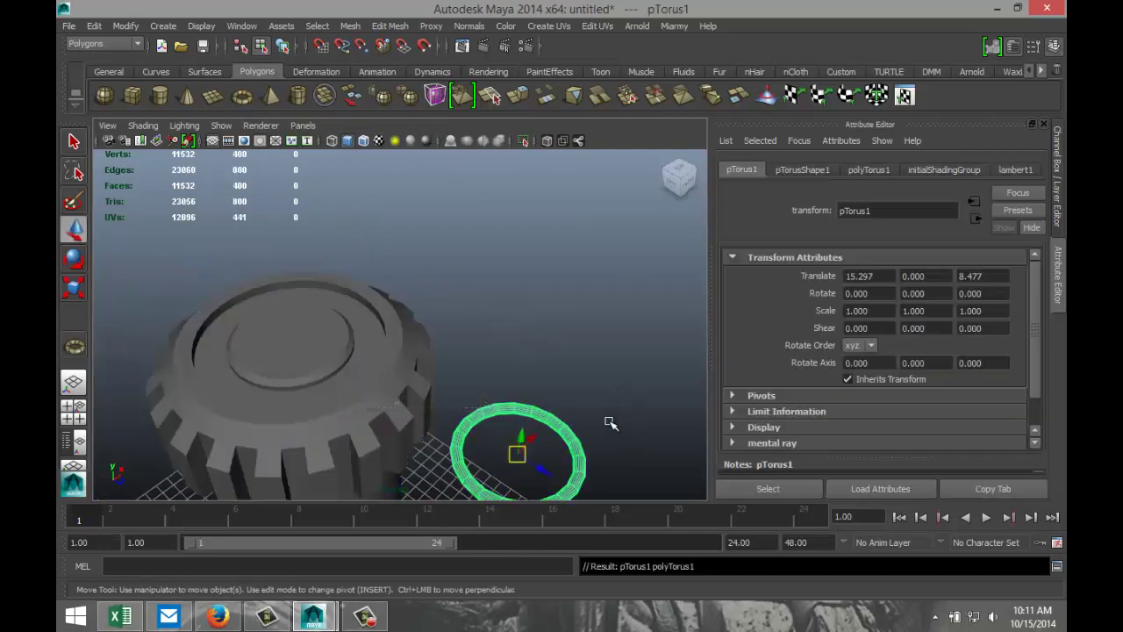
Set the torus's axis and height subdivisions to 40 each.
click(855, 169)
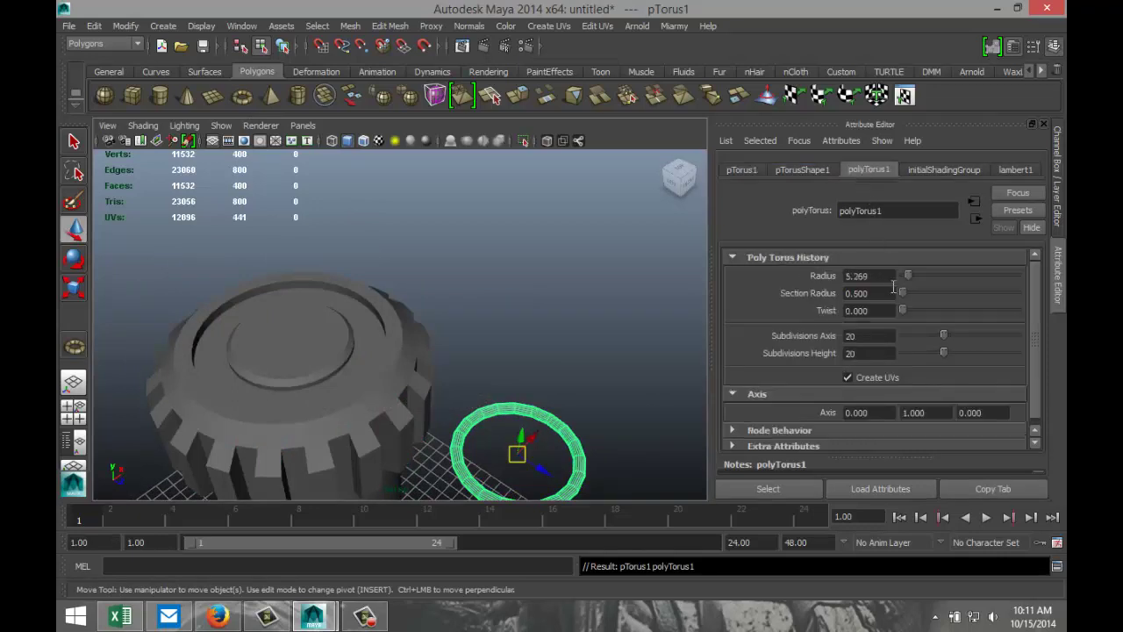
click(880, 333)
text(40)
key(Tab)
text(40)
click(864, 336)
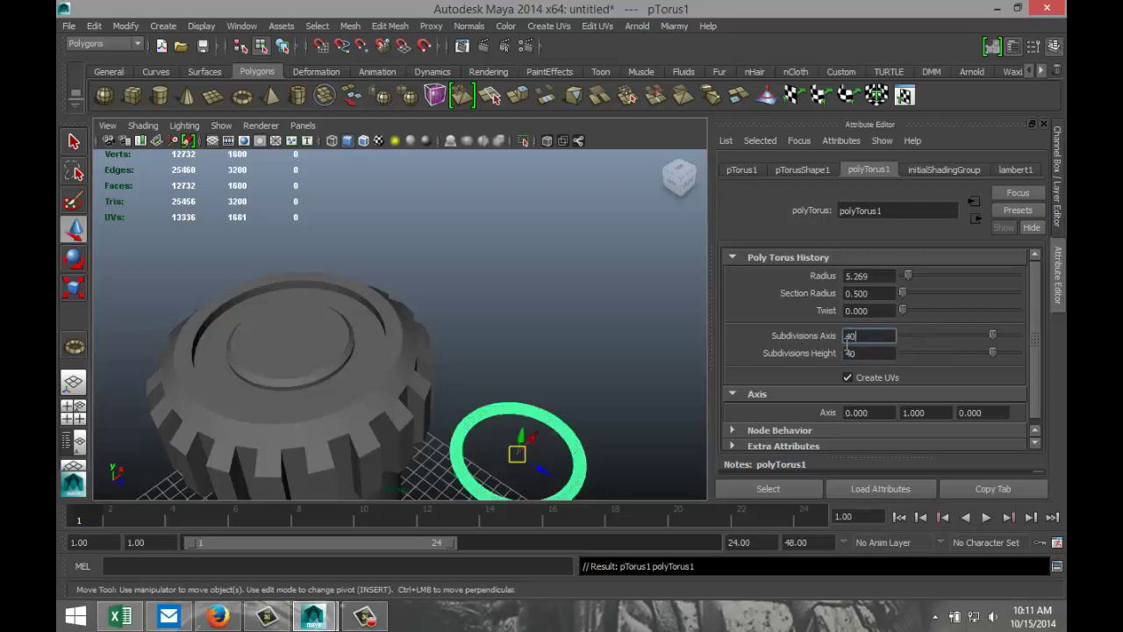
Center the torus on the origin by setting its X, Y and Z translation to 0.
click(746, 170)
click(886, 278)
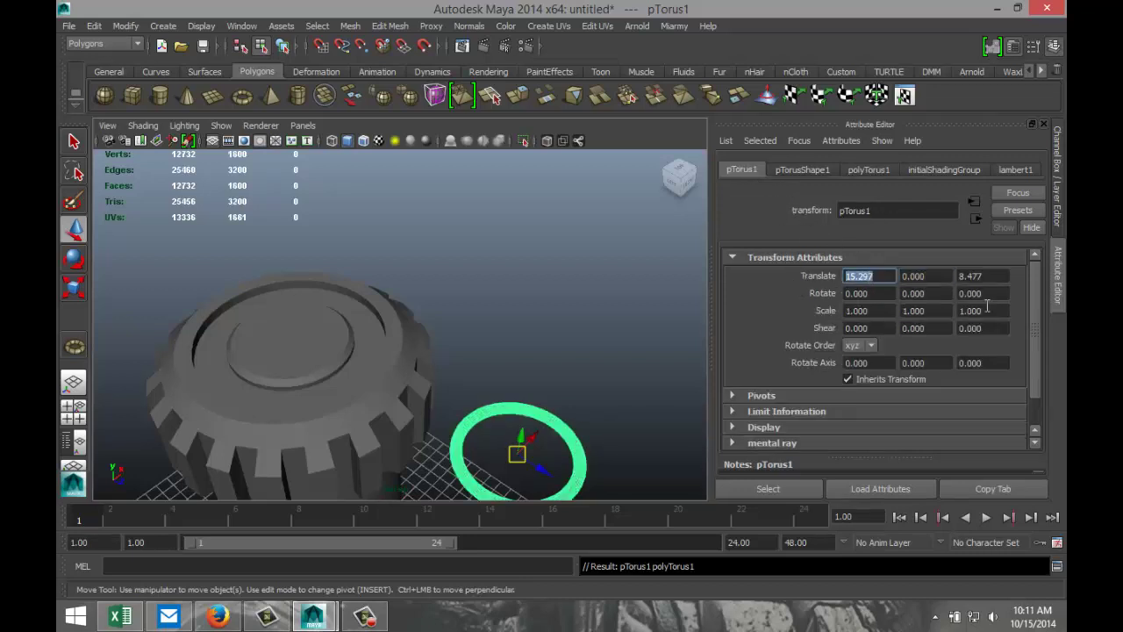
text(0)
key(Tab)
text(0)
key(Tab)
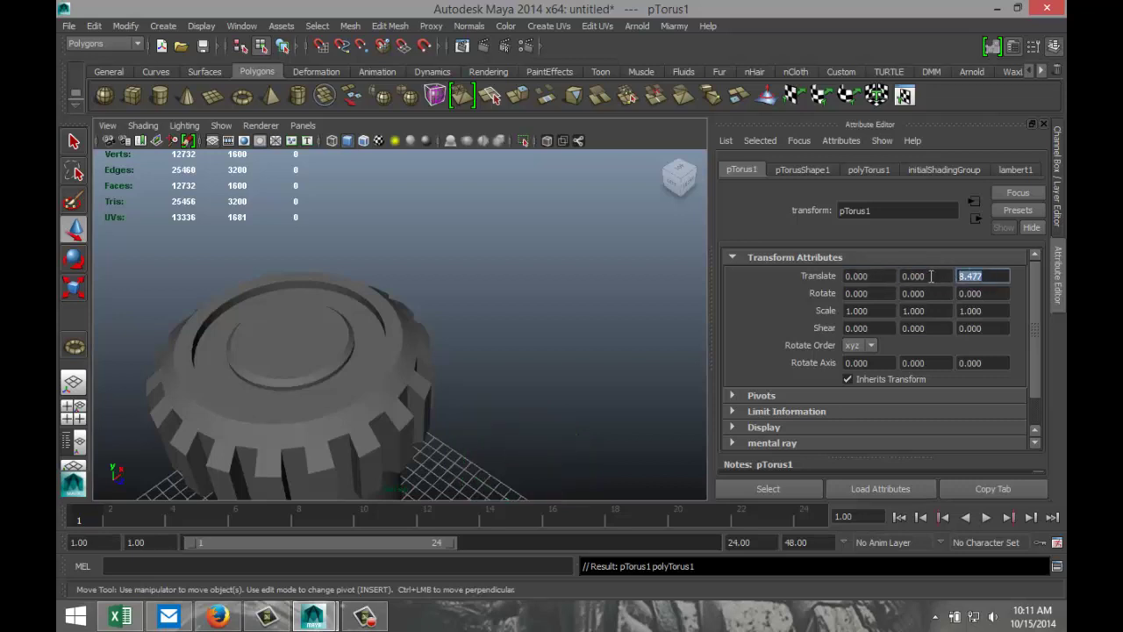
text(0)
key(Return)
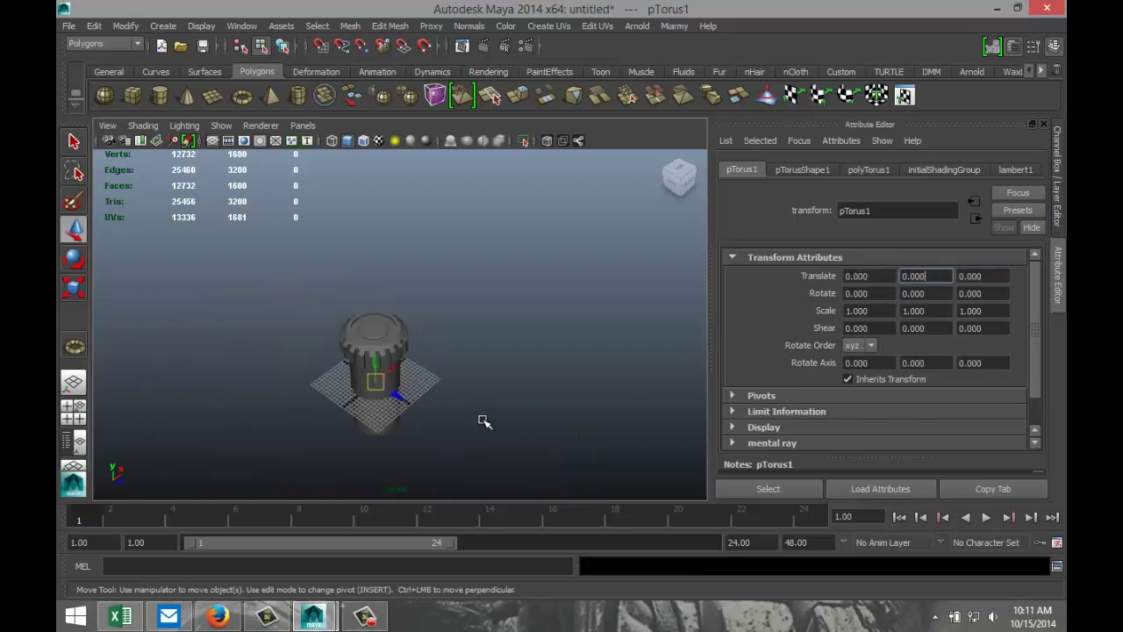
Raise the torus to about Y 19.40, just above the cap's top.
drag(374, 362, 377, 304)
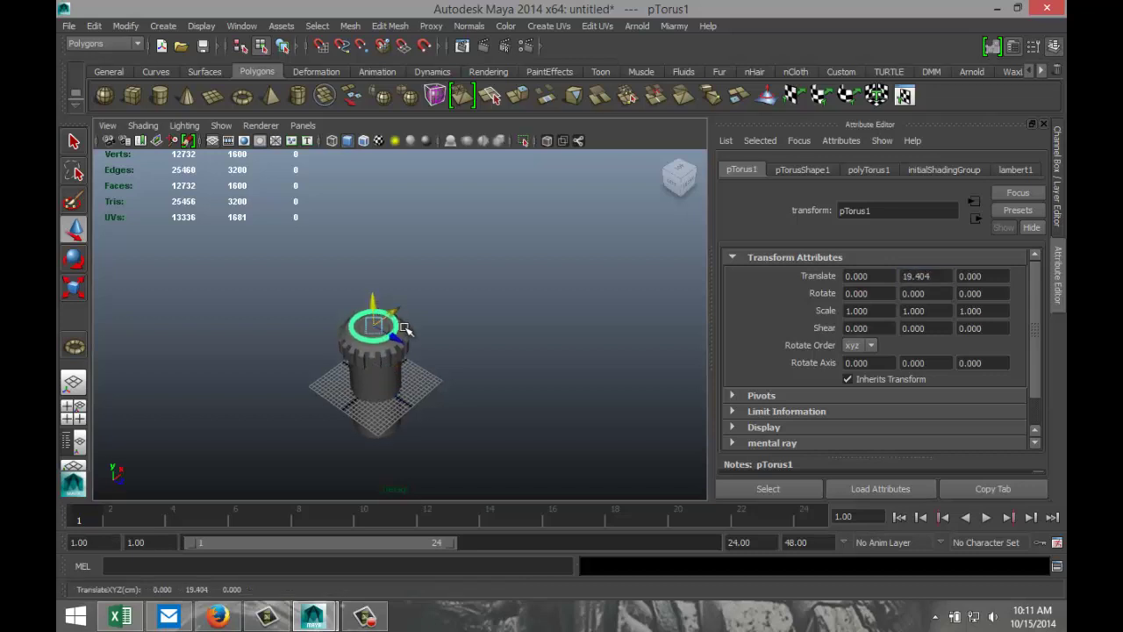
key(f)
mouse_move(505, 409)
alt+mouse_down()
mouse_move(514, 381)
mouse_move(503, 391)
alt+mouse_up()
Scale the torus uniformly to about 0.78, checking its fit inside the cap's rim from above.
click(75, 417)
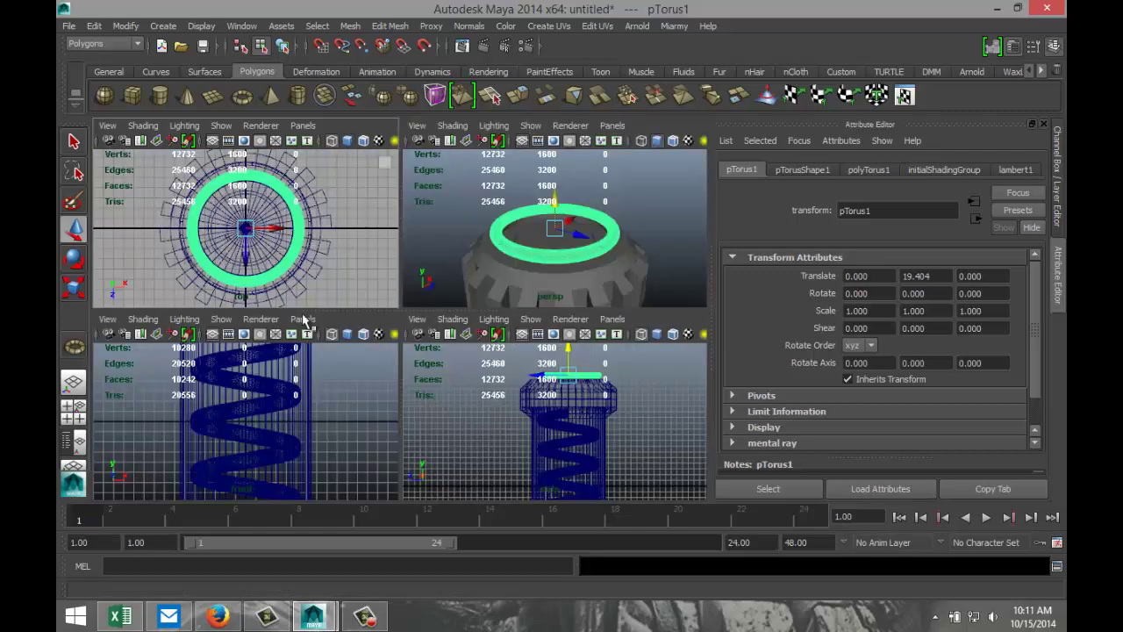
key(space)
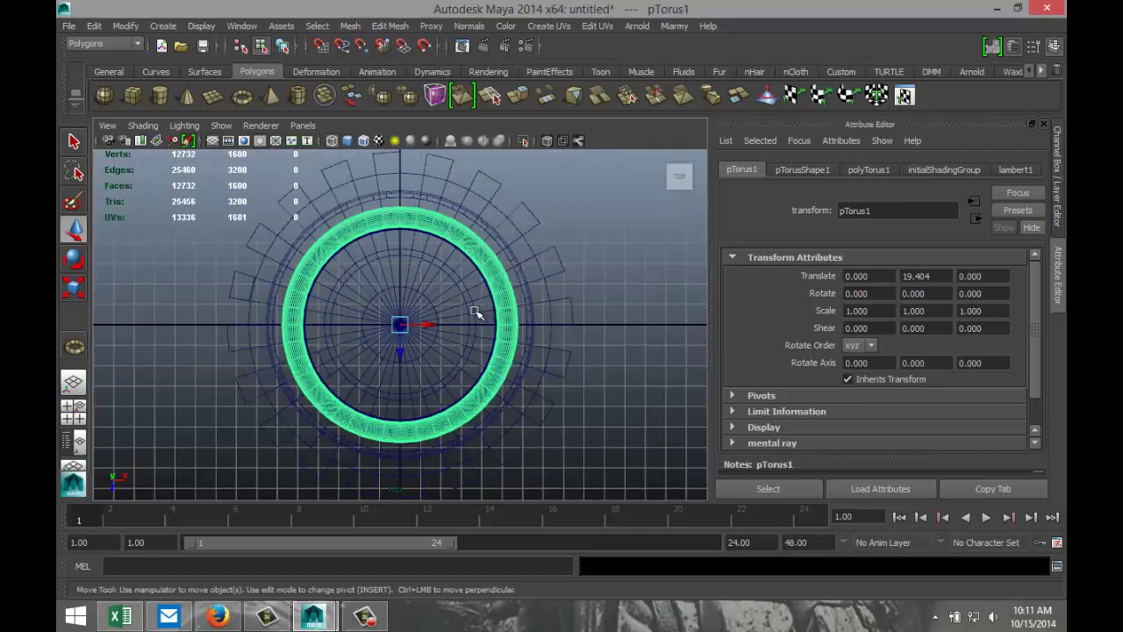
key(r)
drag(400, 325, 365, 332)
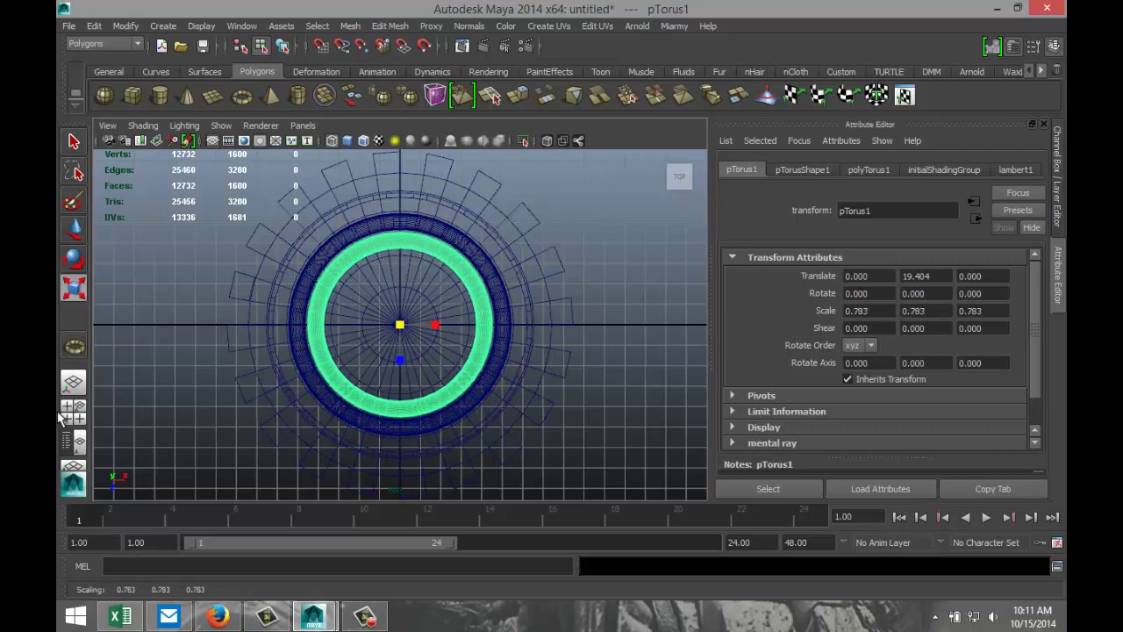
Lower the torus onto the cap's top surface at about Y 18.58, using the side view.
click(74, 412)
key(space)
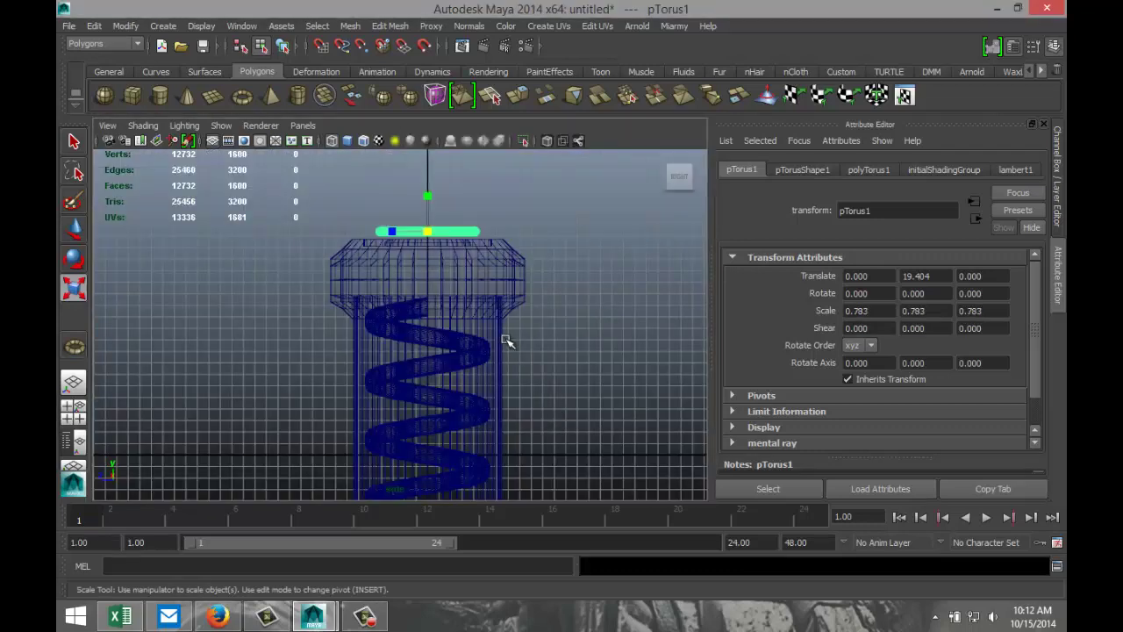
key(w)
drag(430, 204, 430, 217)
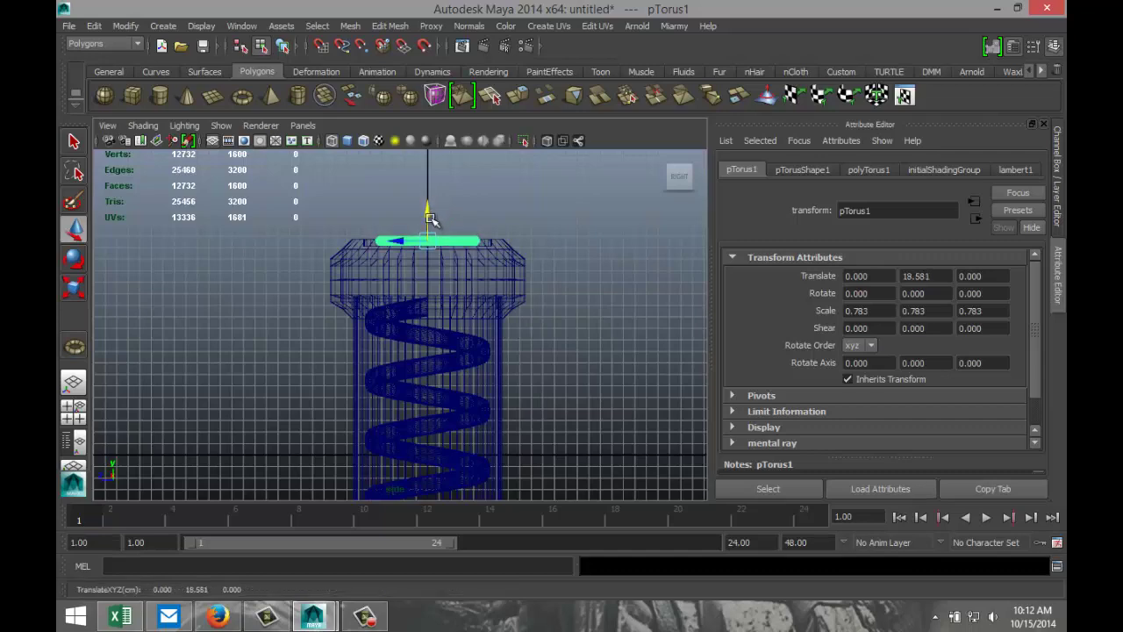
Shrink the torus uniformly to about 0.76 so it fits closely around the cap's central disc.
click(74, 412)
key(space)
scroll(570, 366, up, 3)
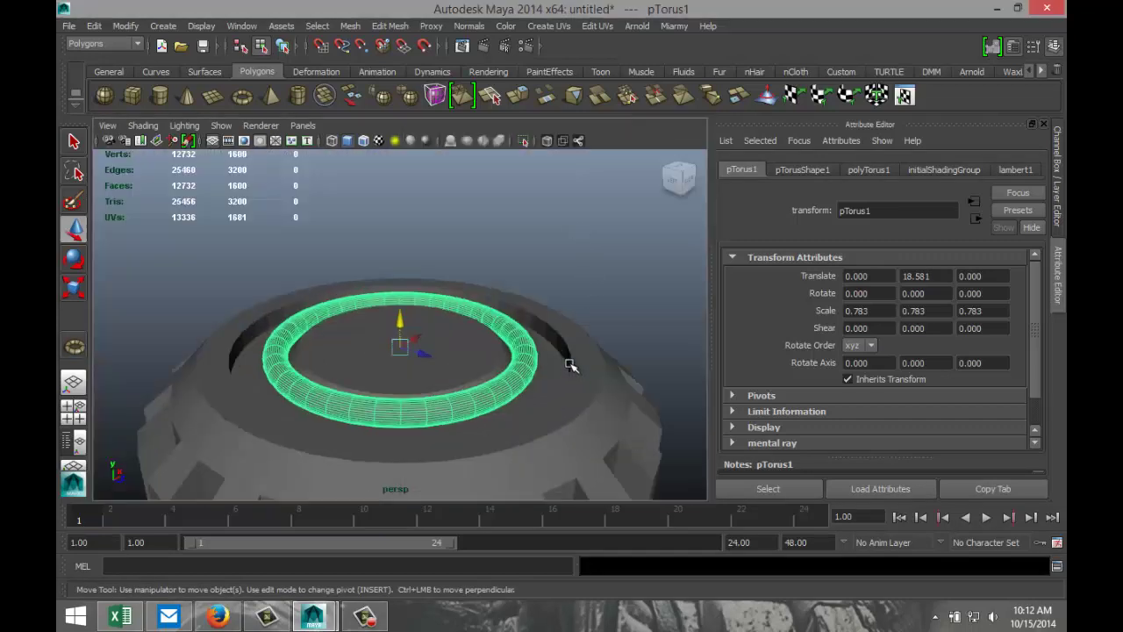
alt+drag(559, 334, 591, 359)
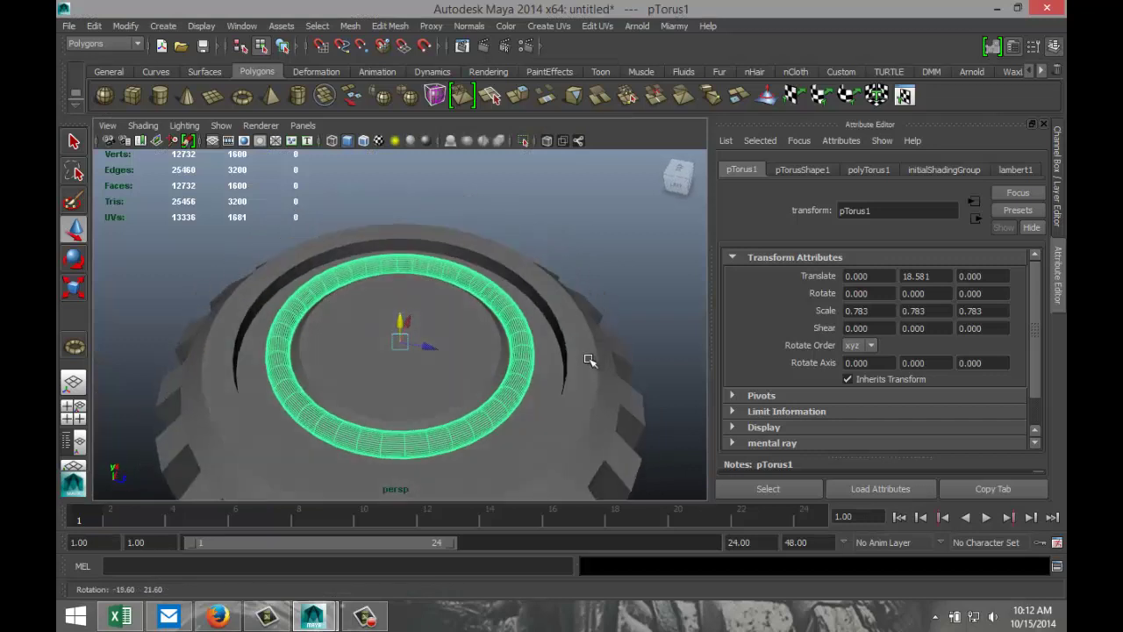
key(r)
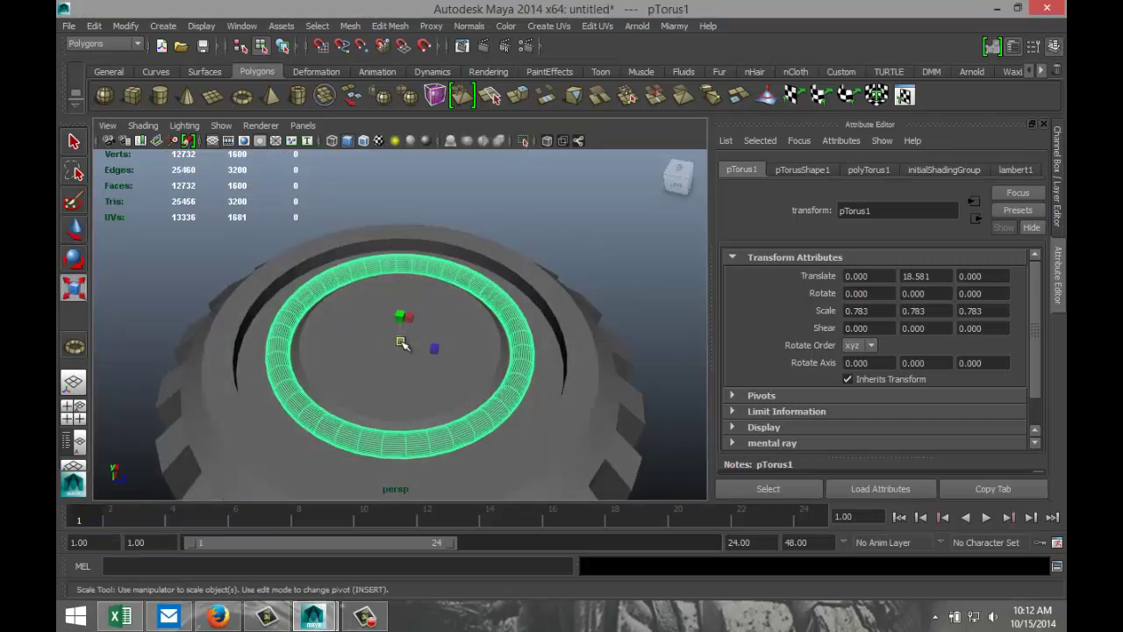
drag(401, 343, 397, 342)
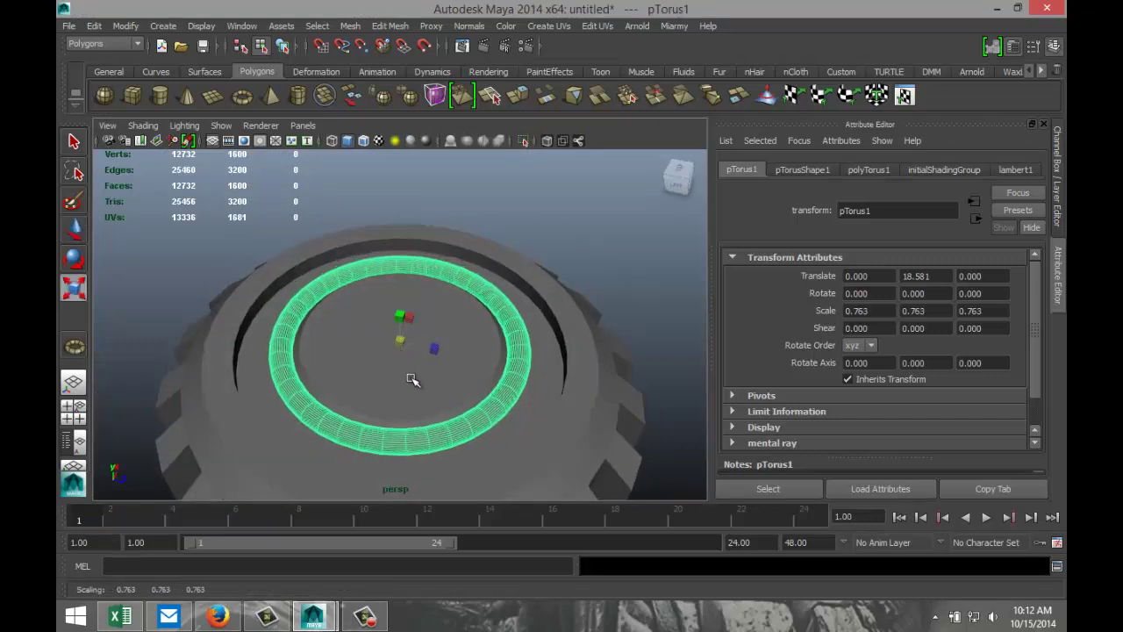
alt+drag(436, 404, 393, 369)
scroll(393, 369, down, 6)
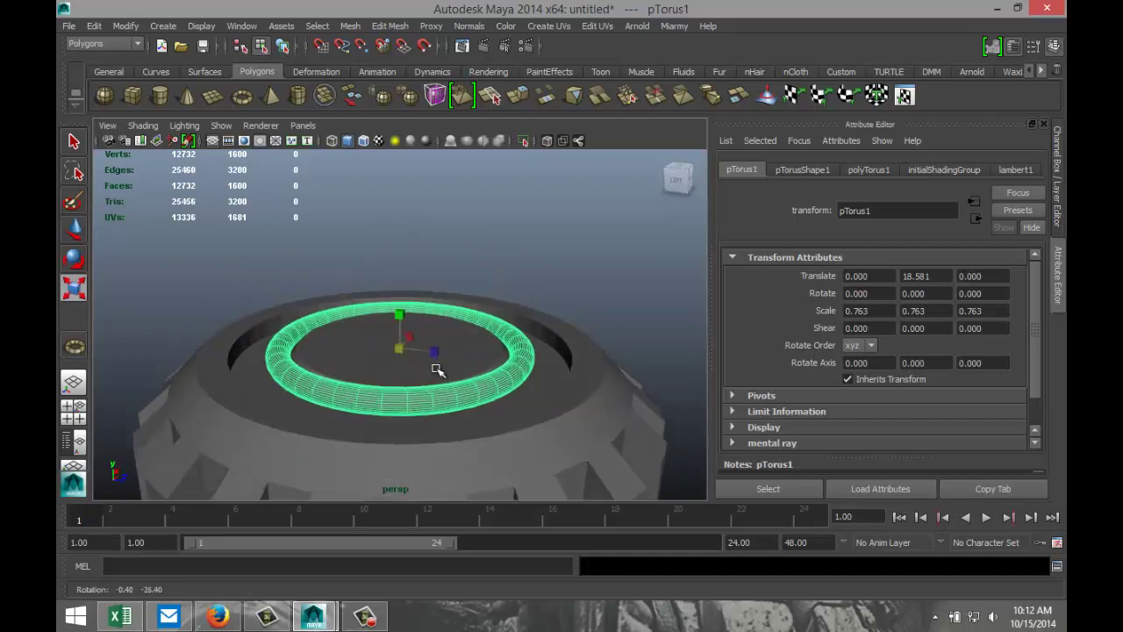
Create a short polygon cylinder beside the pipe with a radius of about 4.55 and a height of about 1.7.
scroll(488, 380, down, 4)
alt+drag(559, 406, 575, 327)
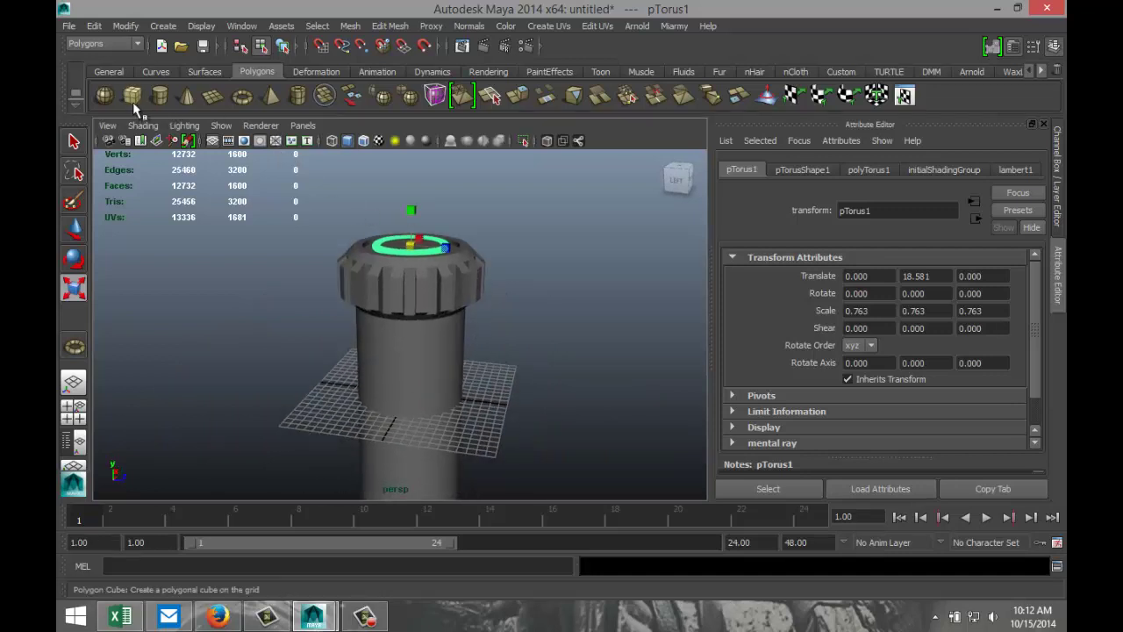
click(161, 97)
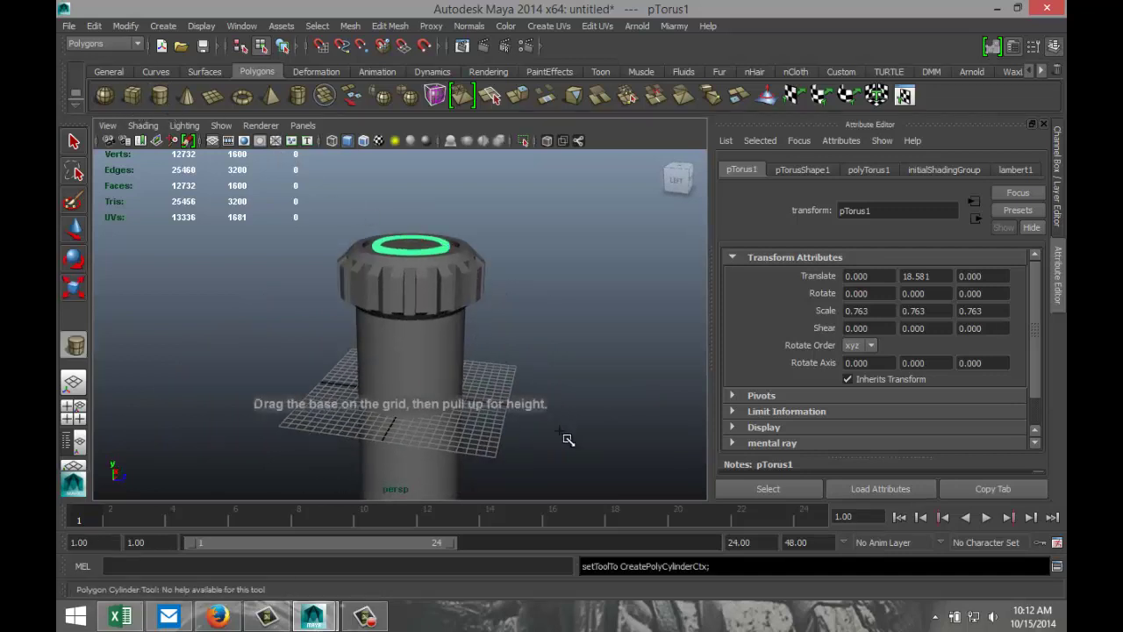
drag(535, 429, 579, 410)
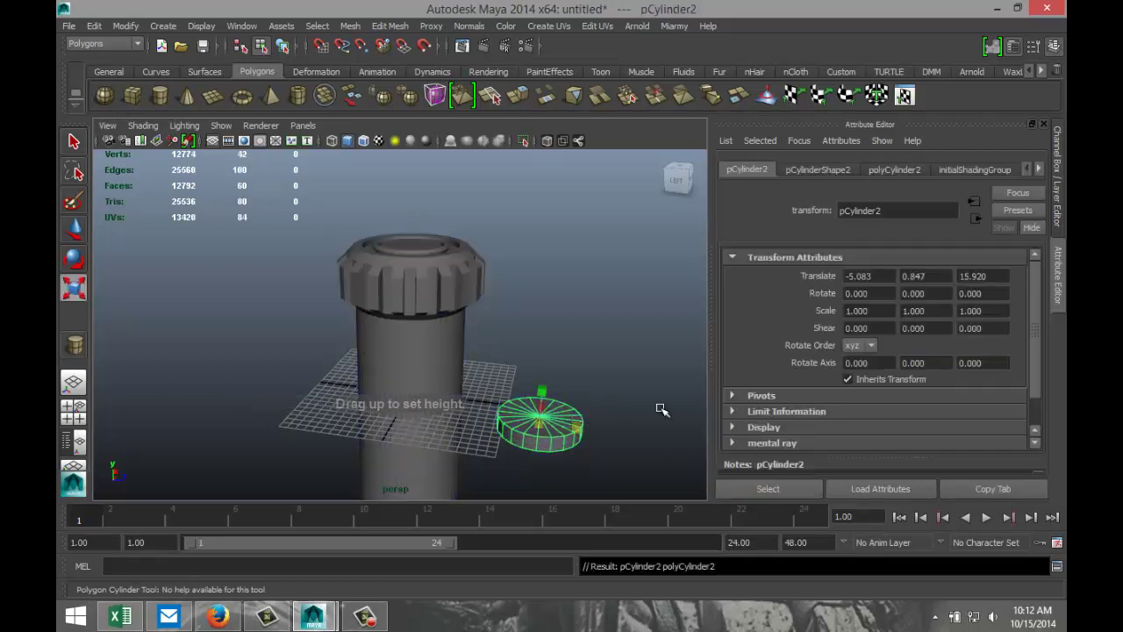
Set the new cylinder's axis subdivisions to 40 and its cap subdivisions to 3.
click(882, 171)
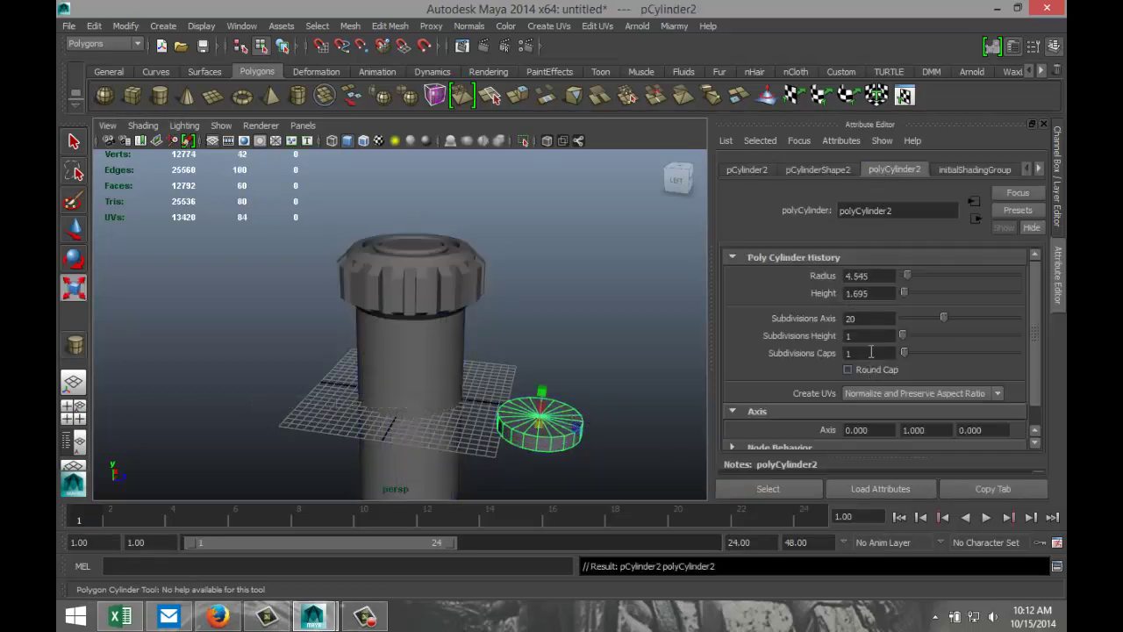
click(880, 325)
text(40)
key(Return)
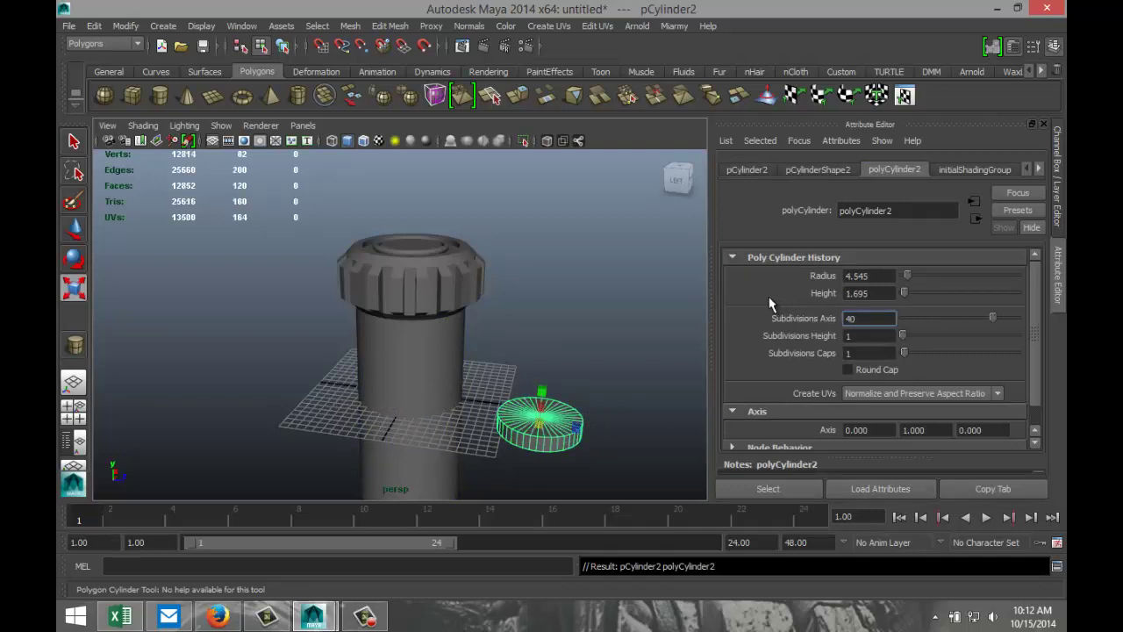
scroll(621, 374, up, 3)
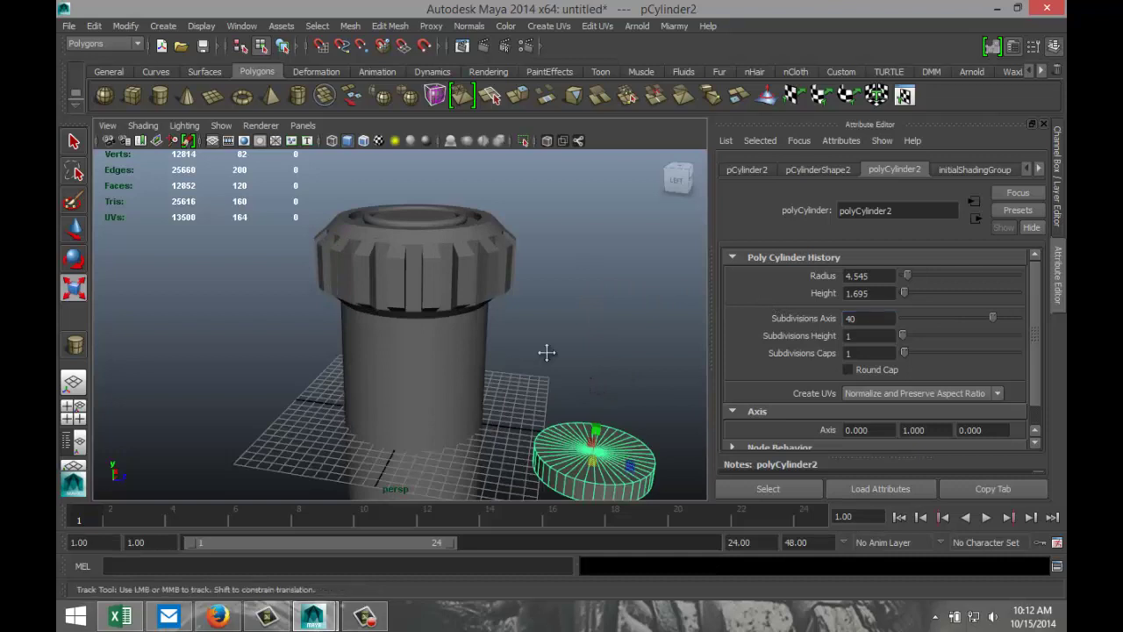
alt+drag(544, 348, 474, 261)
scroll(591, 336, up, 2)
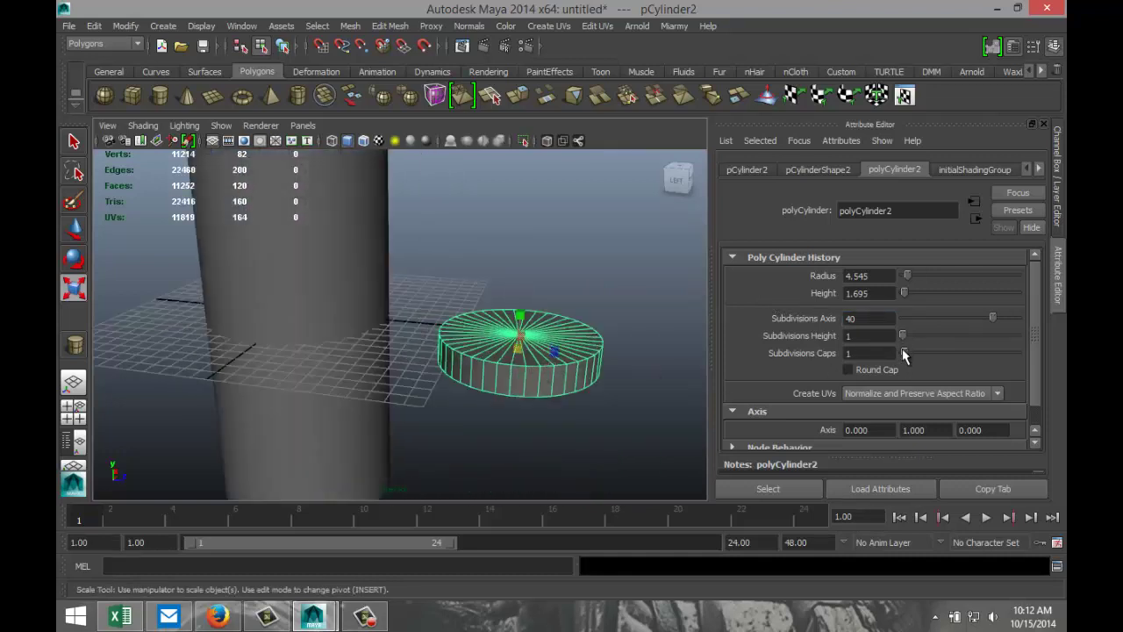
drag(904, 354, 911, 355)
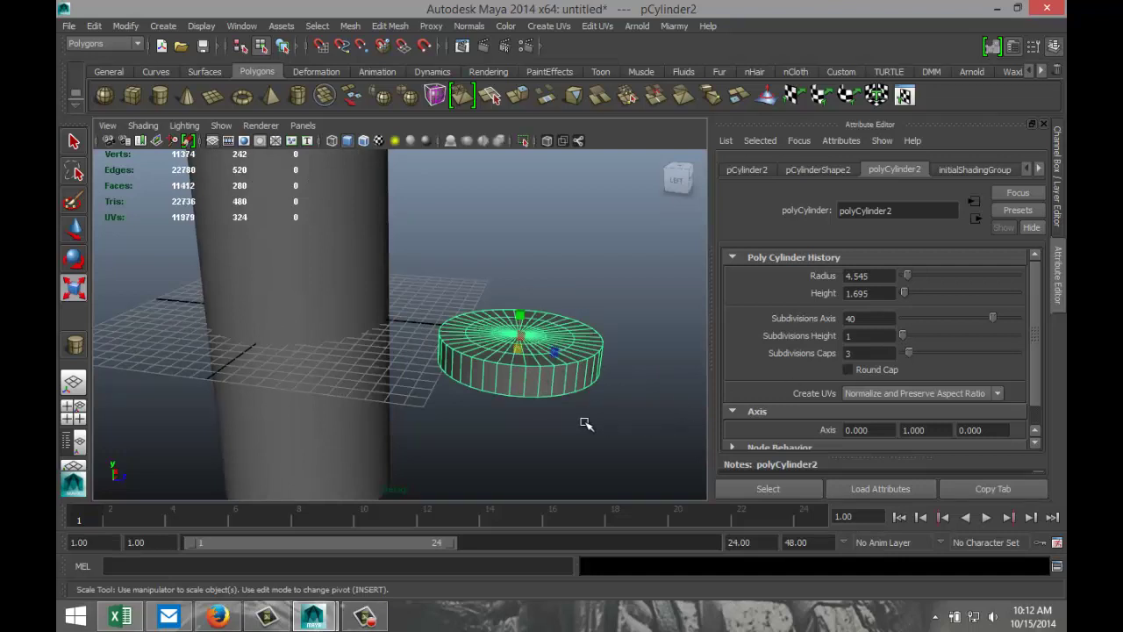
alt+drag(526, 427, 484, 421)
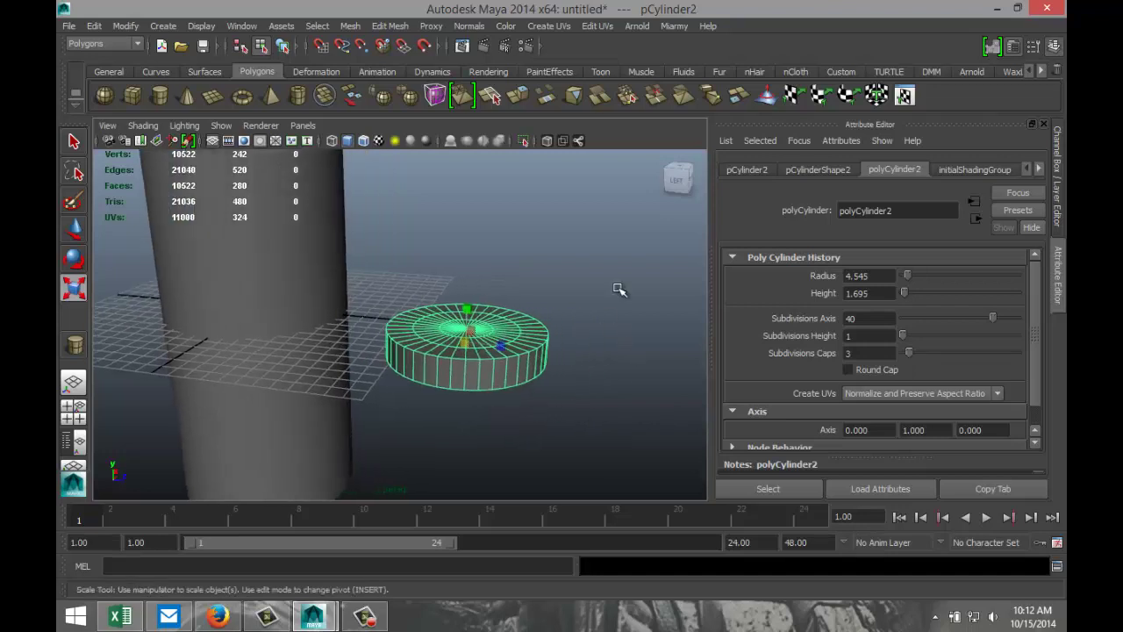
Center the short cylinder on the origin by setting its X, Y and Z translation to 0.
click(617, 373)
click(532, 365)
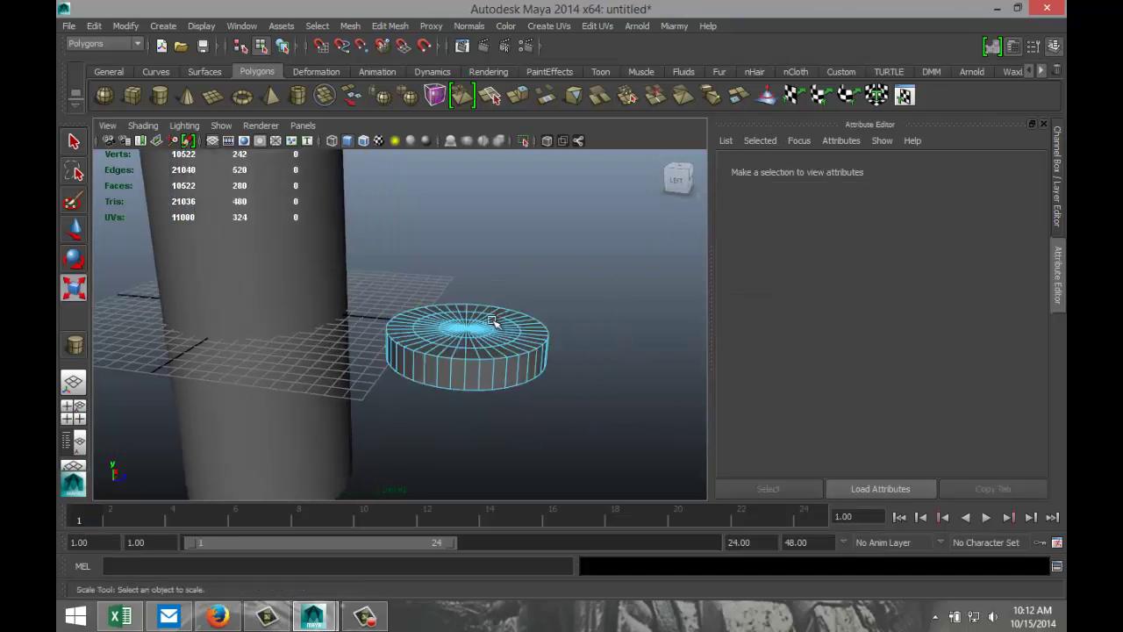
right_drag(494, 287, 543, 277)
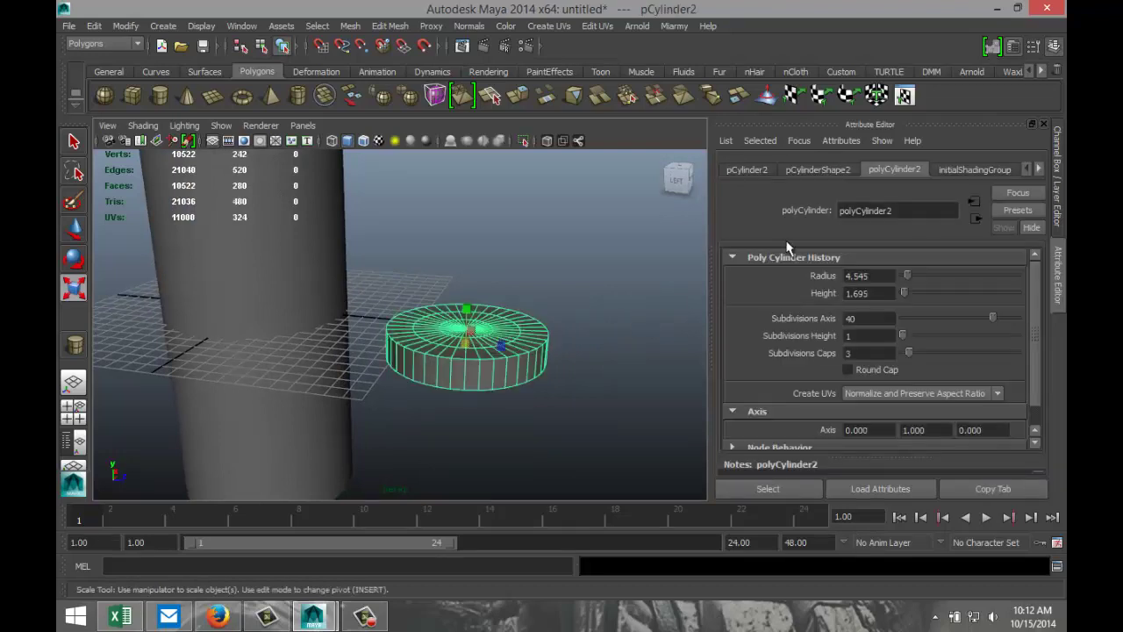
click(748, 170)
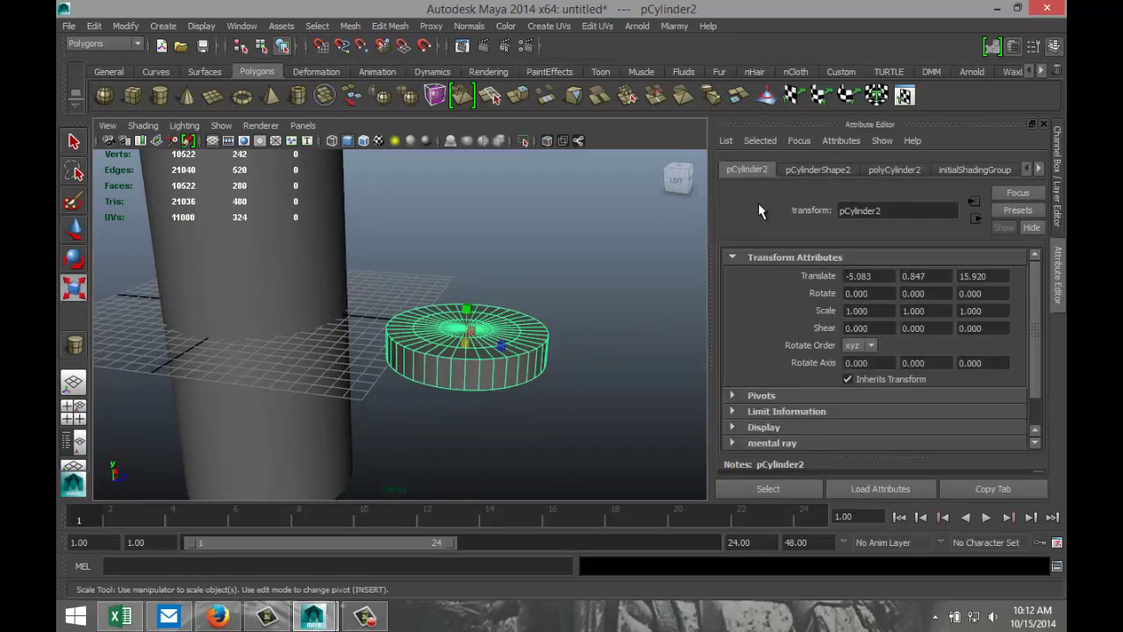
click(891, 277)
text(0)
key(Tab)
text(0)
key(Tab)
text(0)
click(931, 276)
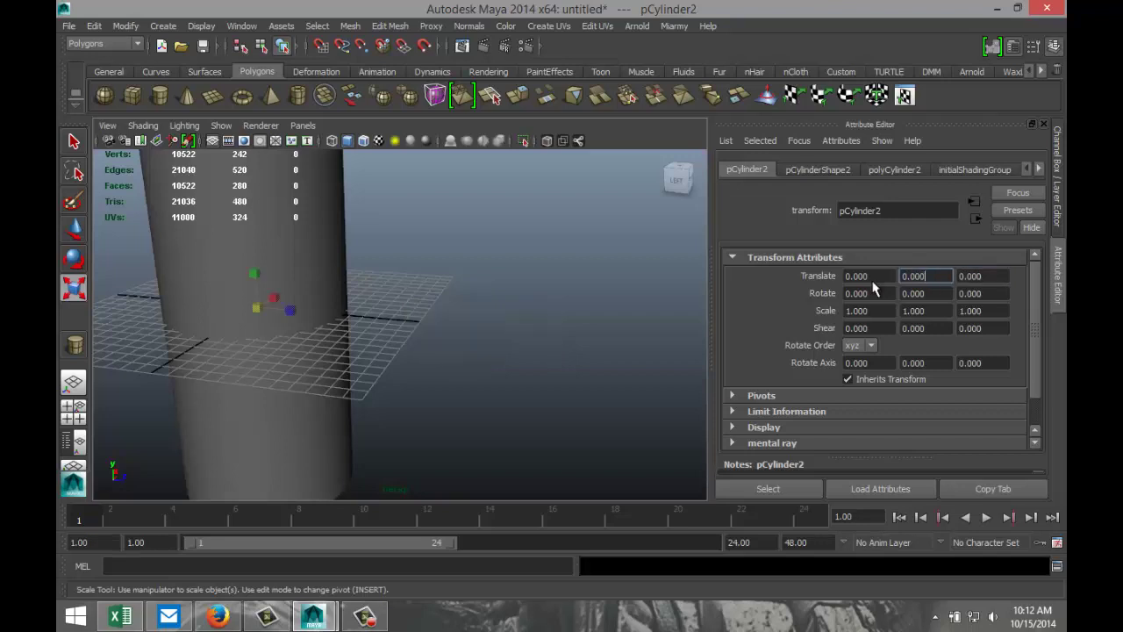
Select the short cylinder inside the pipe in wireframe display and raise it to about Y 19.03 at the cap's top.
scroll(348, 369, down, 4)
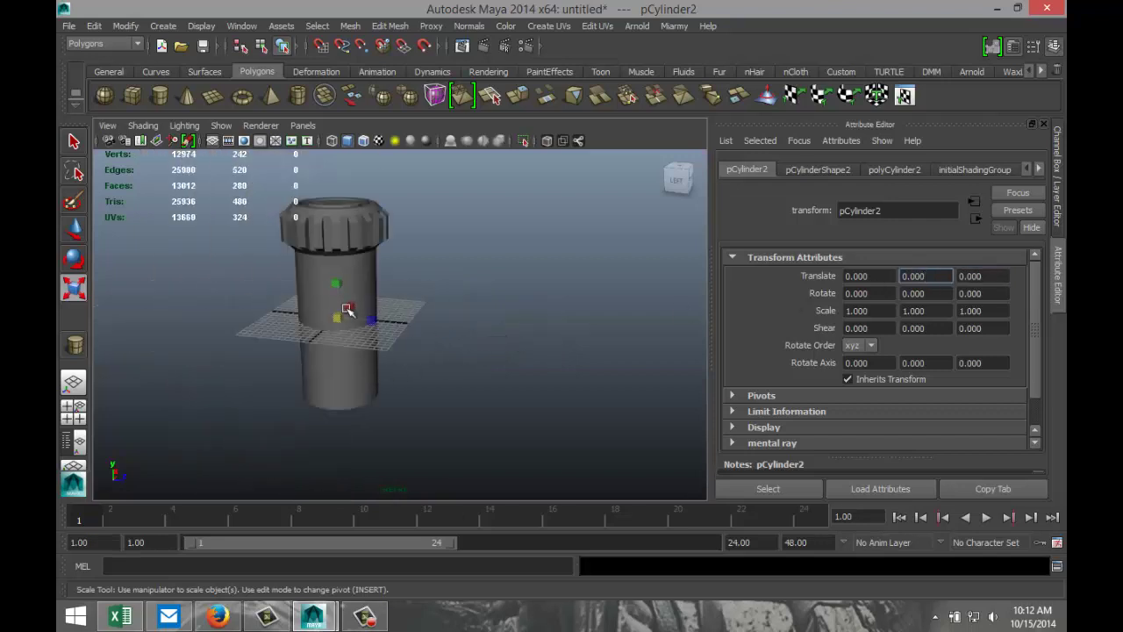
click(400, 350)
key(4)
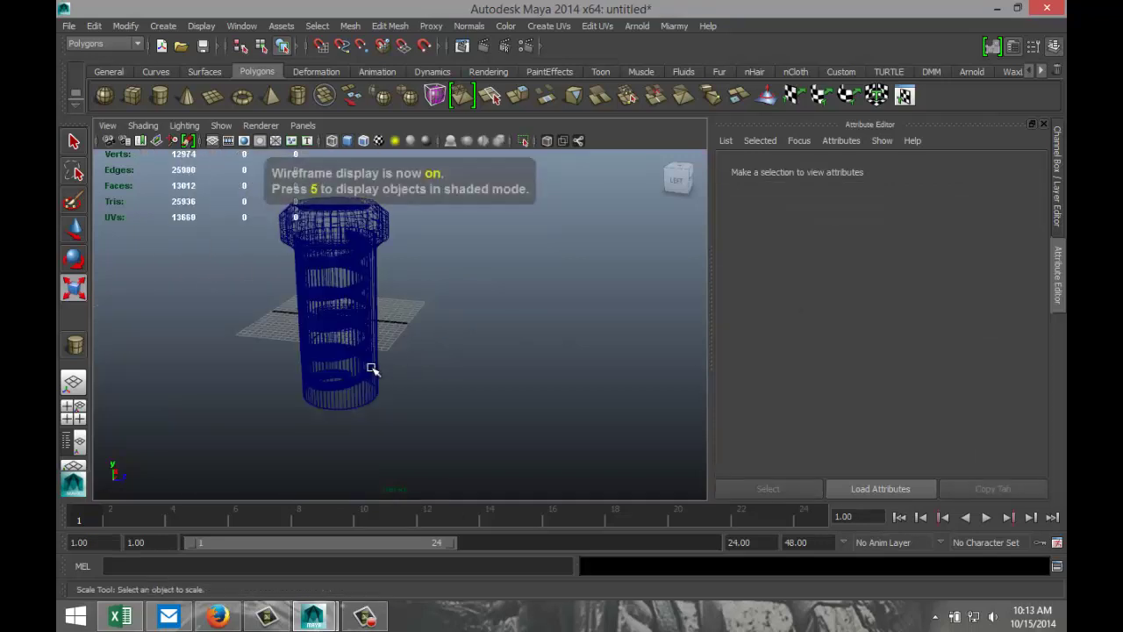
scroll(360, 367, up, 3)
scroll(255, 313, up, 6)
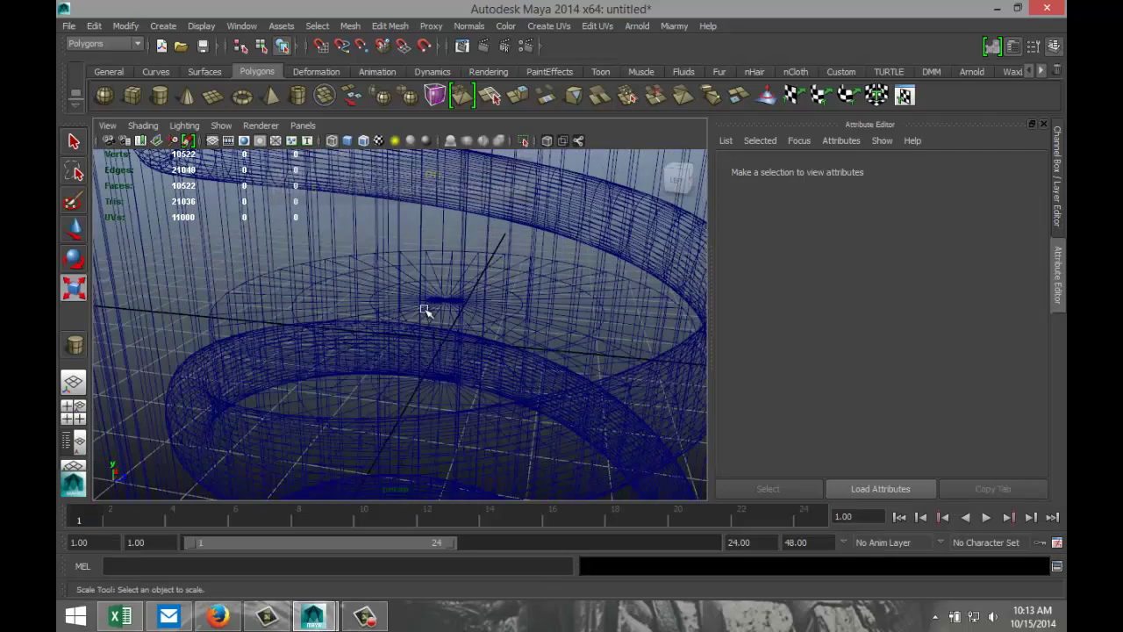
click(410, 256)
scroll(412, 263, down, 8)
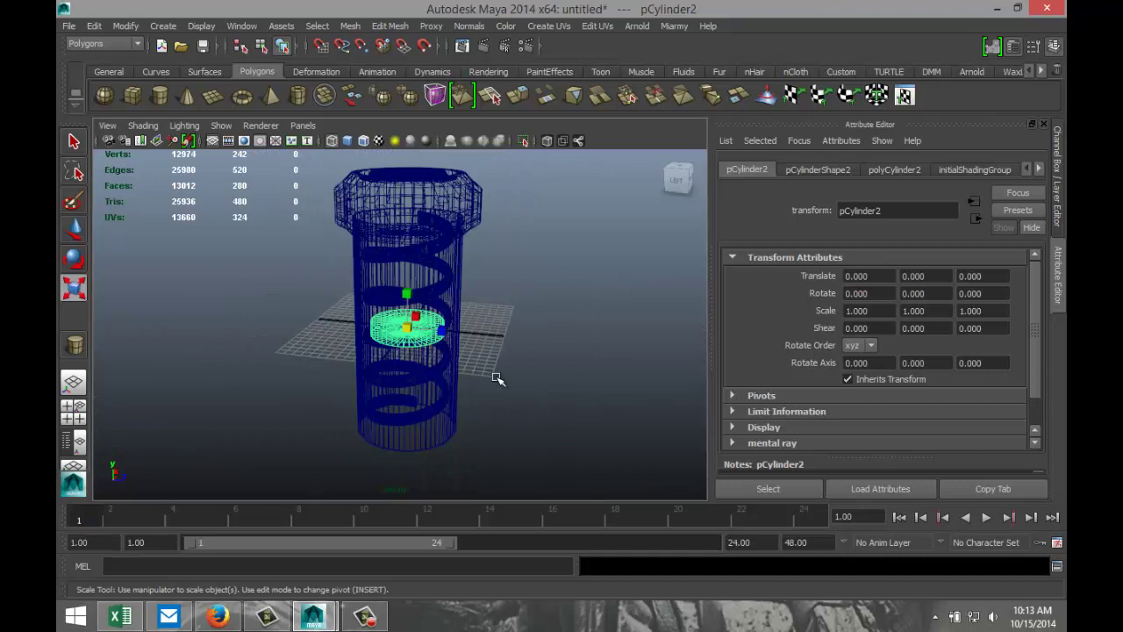
key(w)
drag(407, 300, 399, 141)
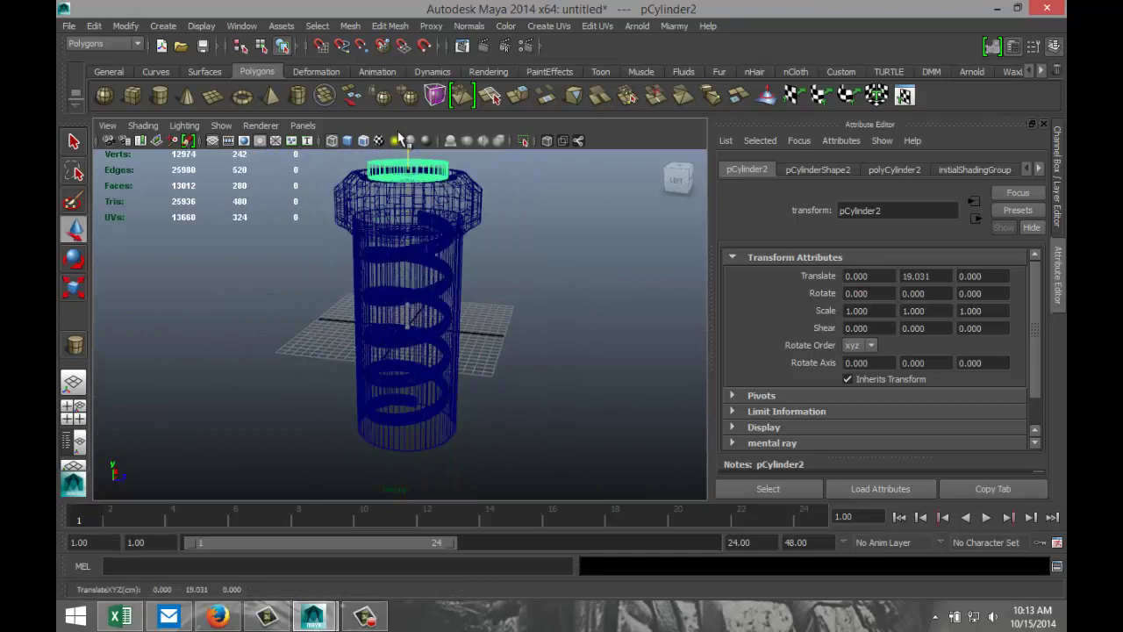
Restore shaded display and raise the short cylinder slightly to about Y 19.47 above the cap.
key(5)
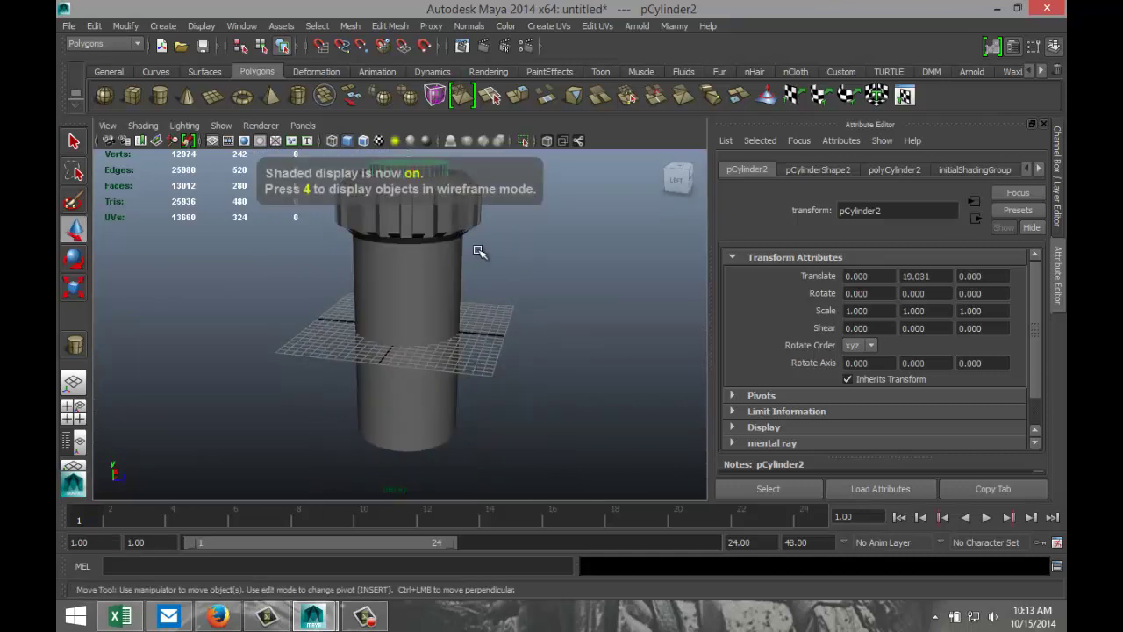
key(f)
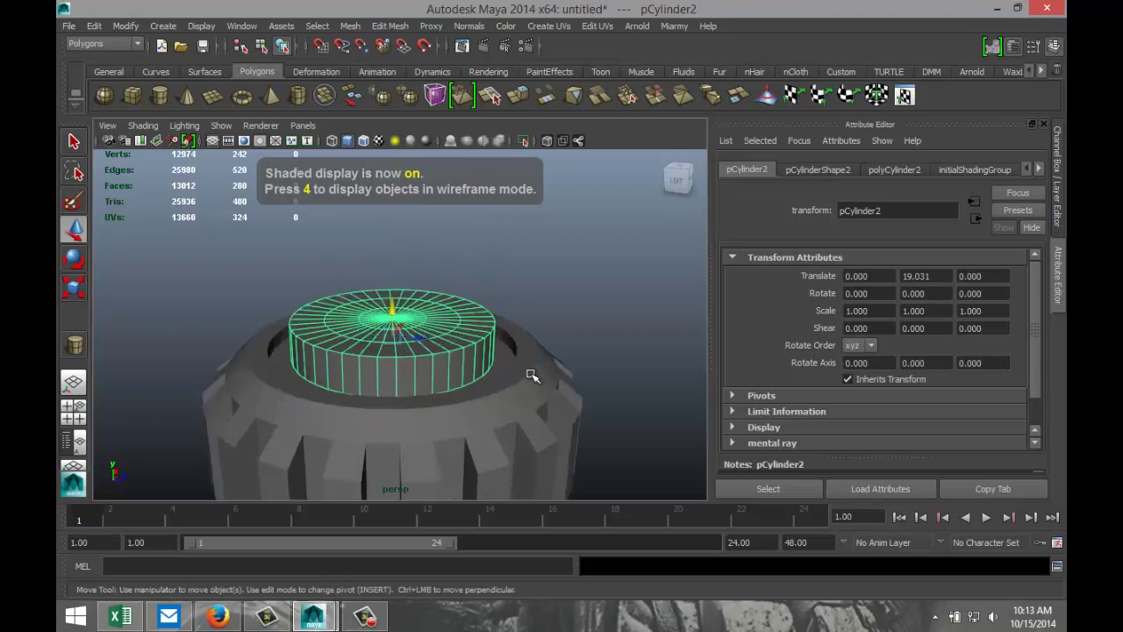
mouse_move(399, 321)
mouse_down()
mouse_move(406, 309)
mouse_move(546, 363)
mouse_move(553, 381)
mouse_up()
Flatten the short cylinder to a Y scale of about 0.372 and lower it to about Y 19.27, onto the torus ring.
key(r)
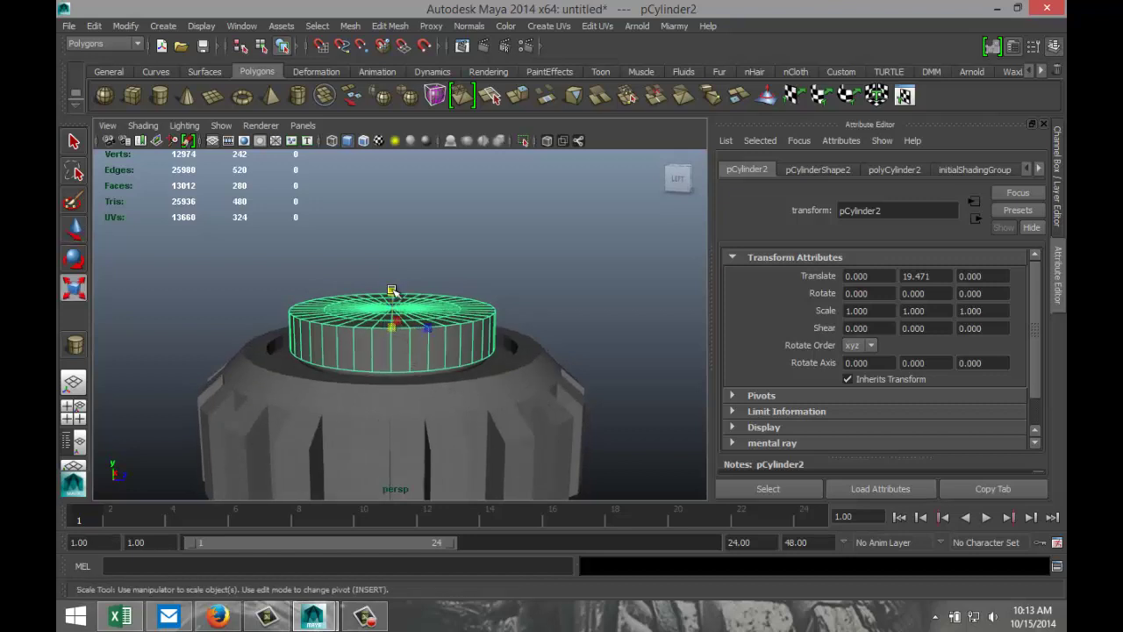
drag(391, 291, 397, 314)
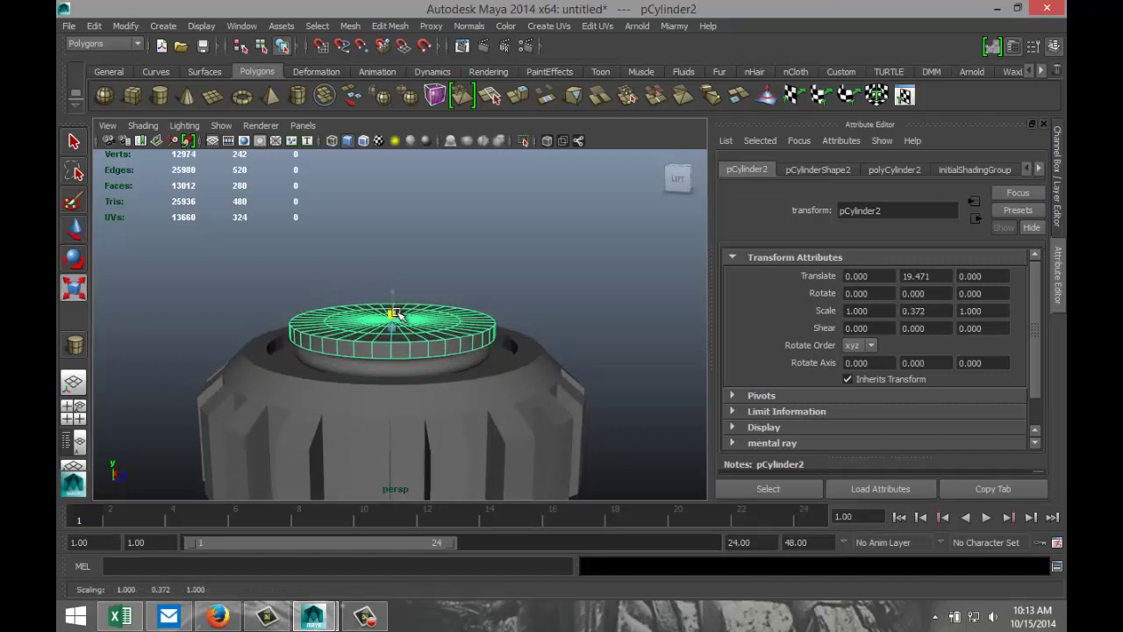
click(73, 418)
key(space)
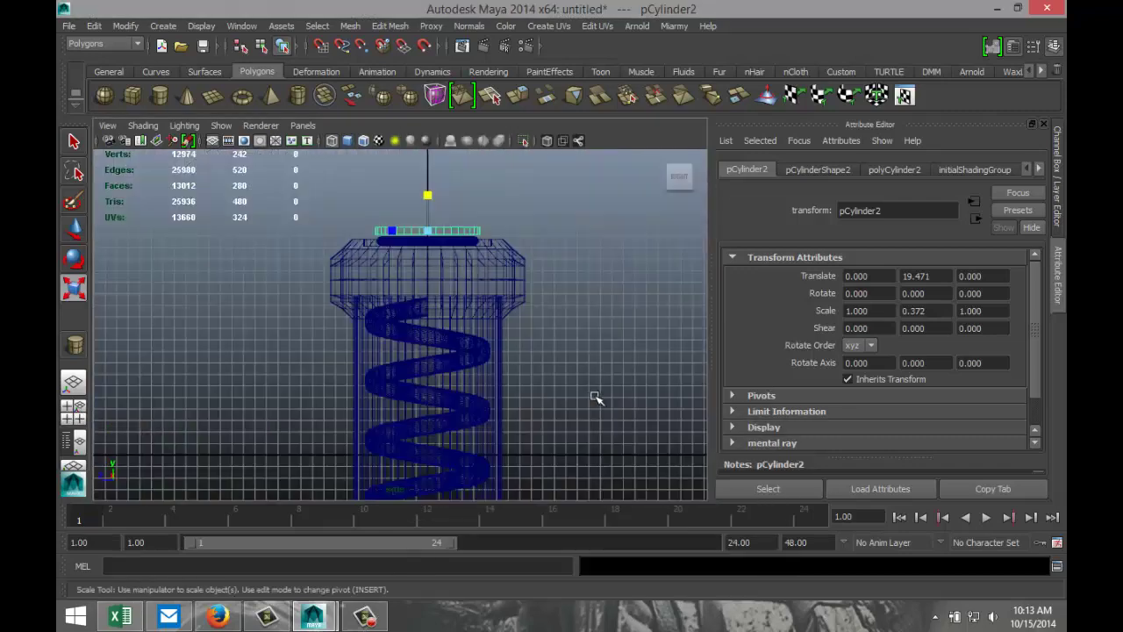
key(w)
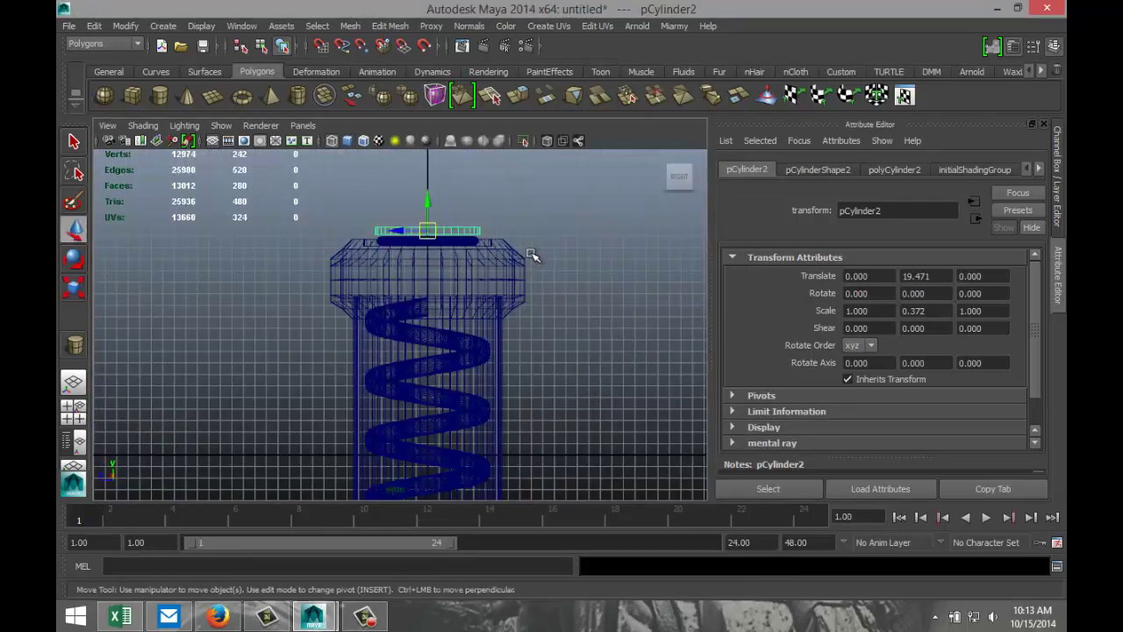
scroll(532, 254, up, 5)
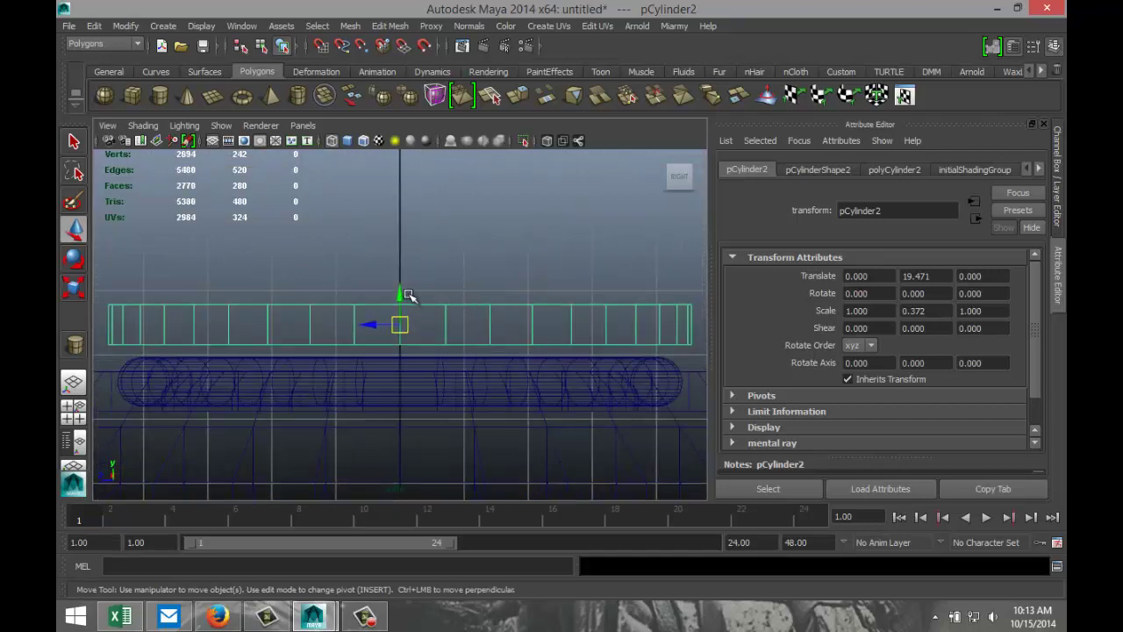
drag(399, 293, 402, 306)
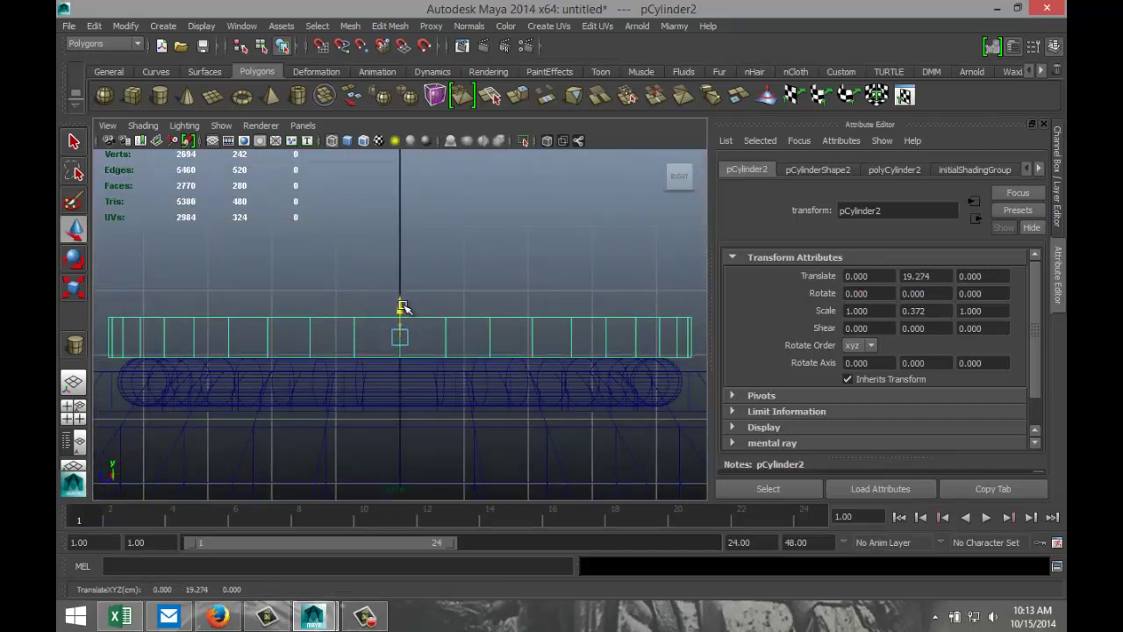
click(74, 413)
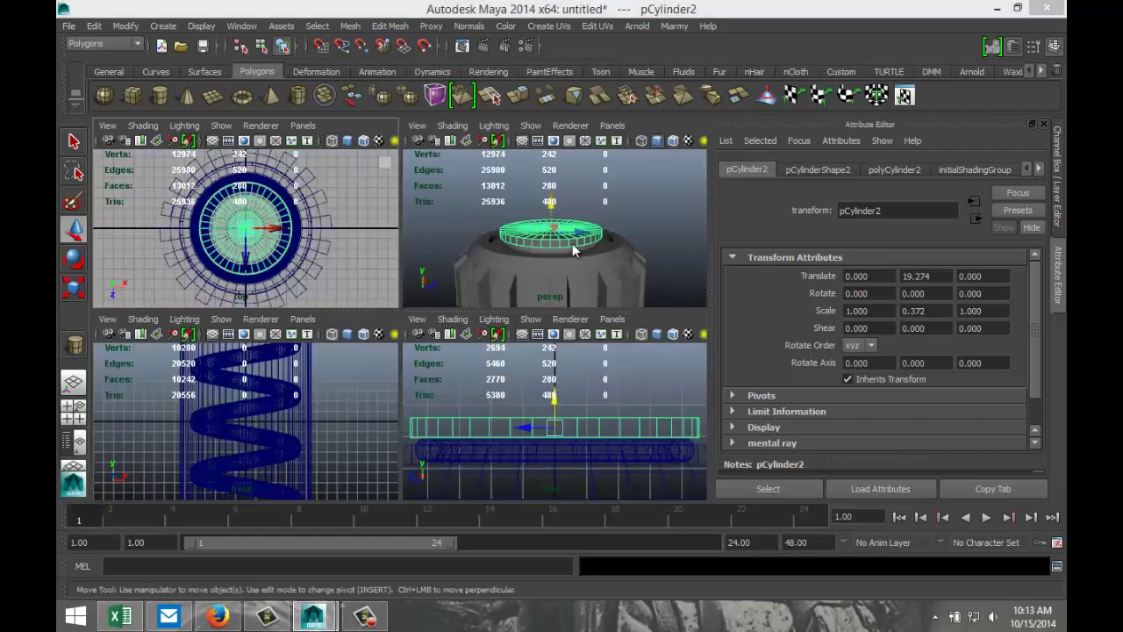
key(space)
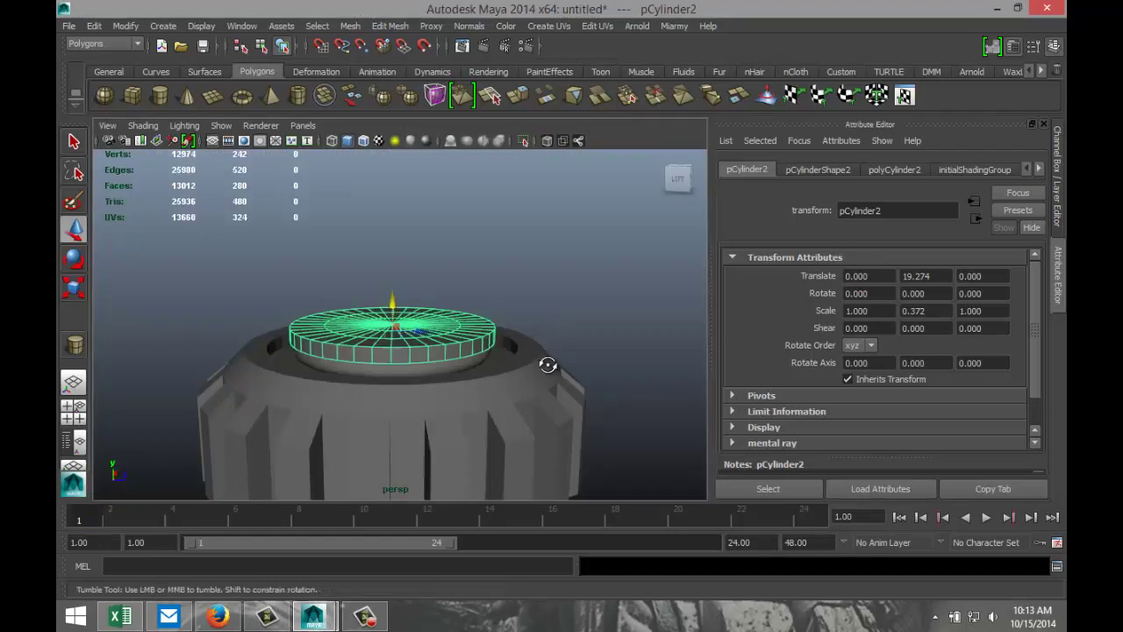
Bevel the outer edge loop around the top of the short cylinder.
alt+drag(554, 366, 511, 406)
scroll(474, 411, up, 3)
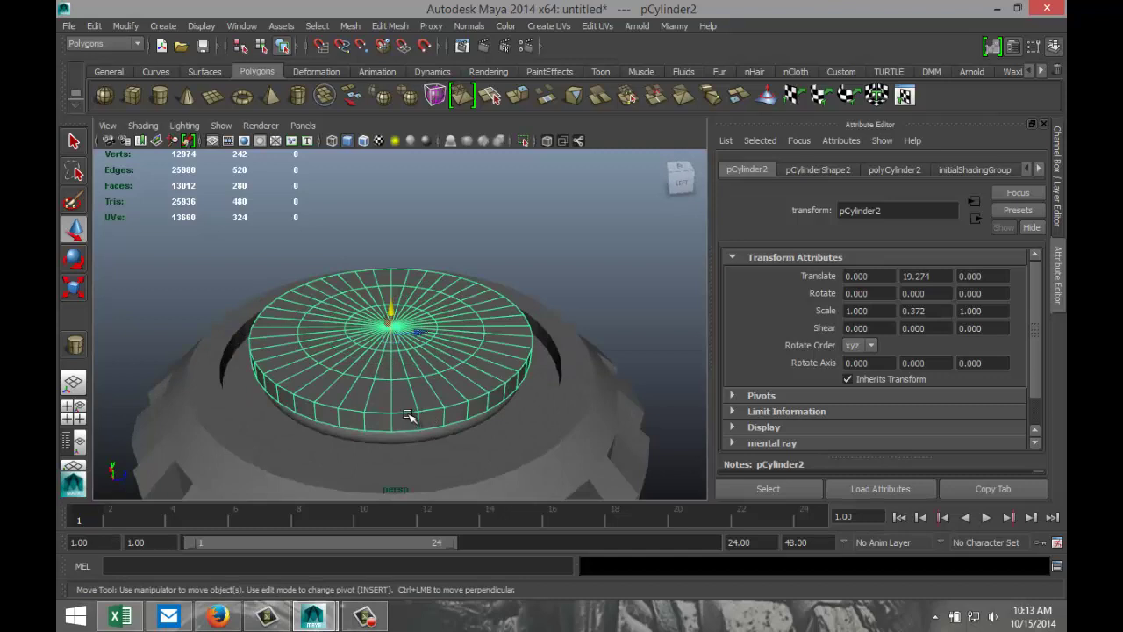
right_drag(405, 413, 404, 430)
double_click(405, 414)
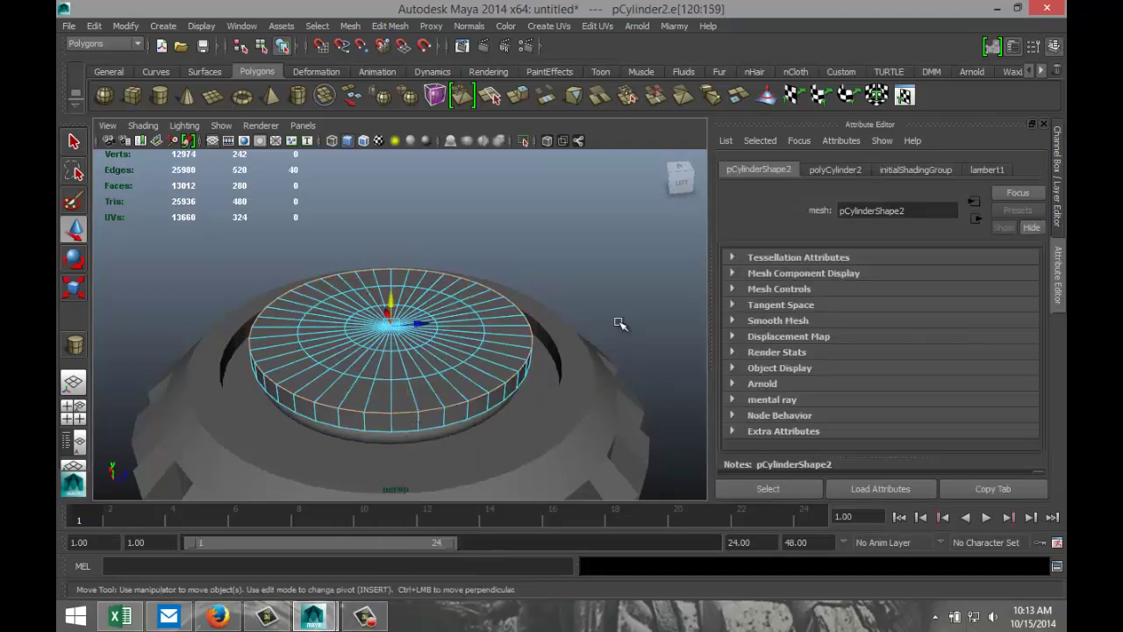
click(390, 25)
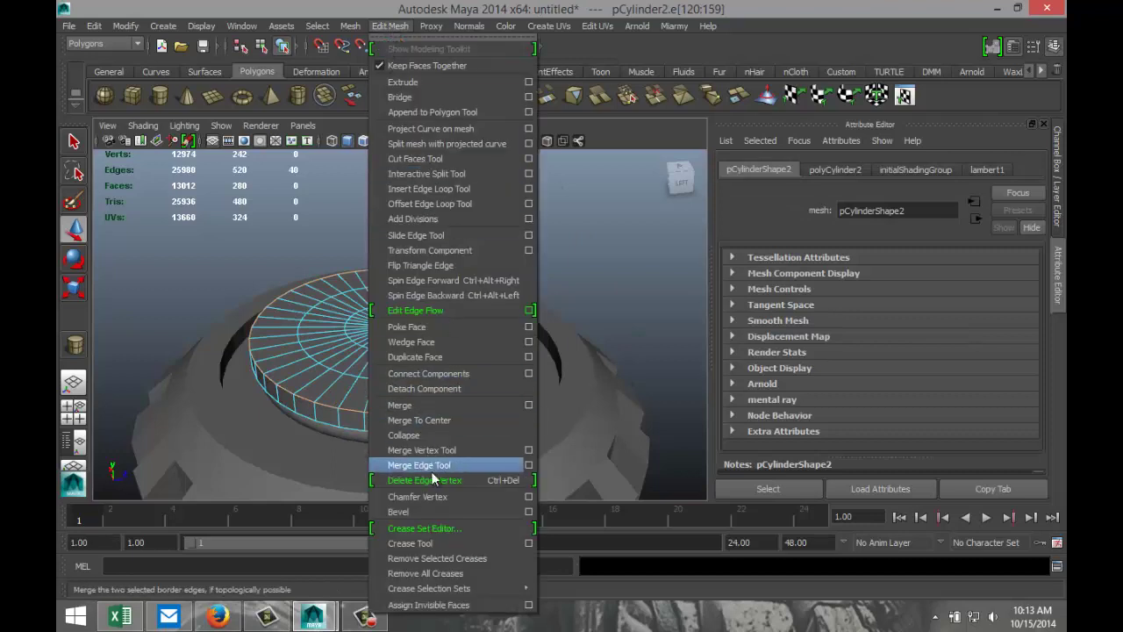
click(439, 509)
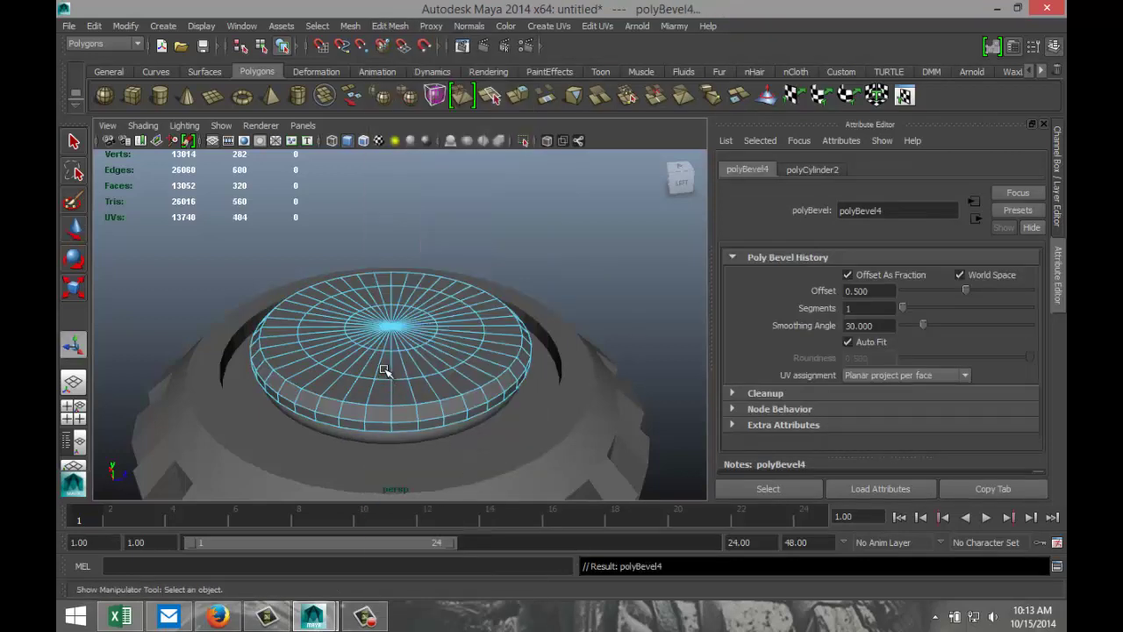
Extrude the middle ring of faces on the short cylinder's top and raise it to about Y 19.95.
right_drag(384, 369, 381, 250)
double_click(384, 370)
key(ctrl+F11)
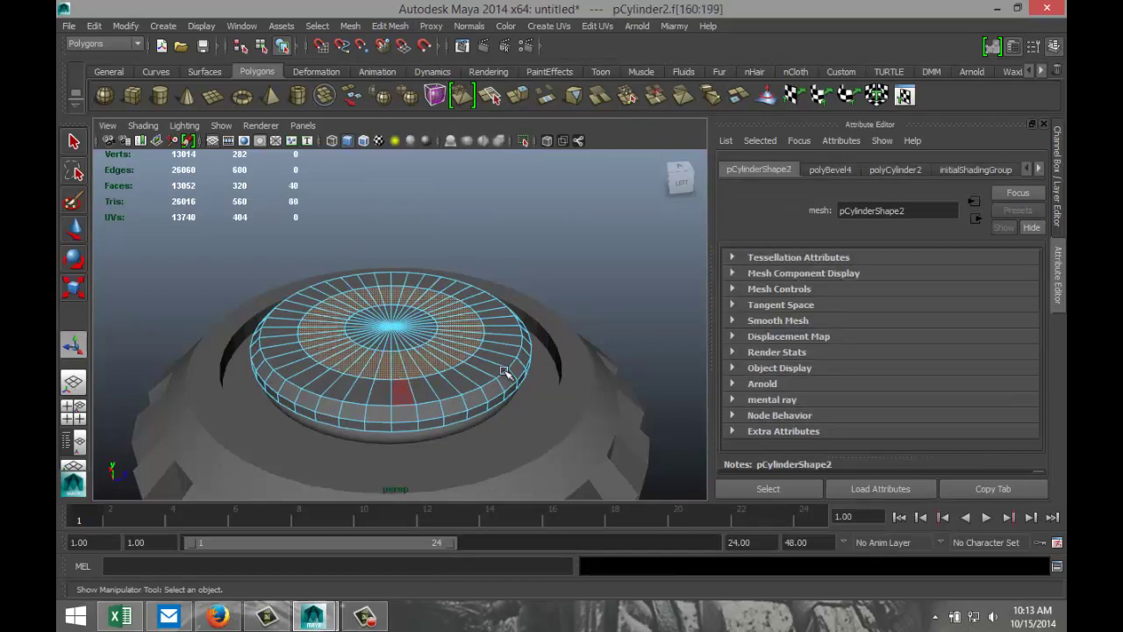
click(390, 26)
click(424, 82)
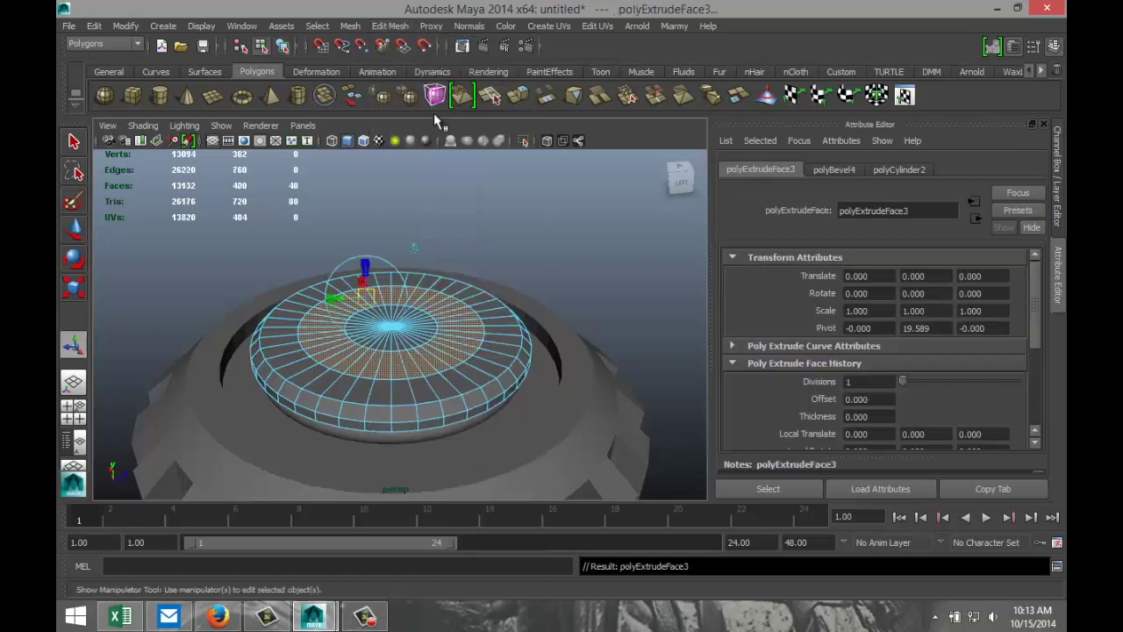
key(w)
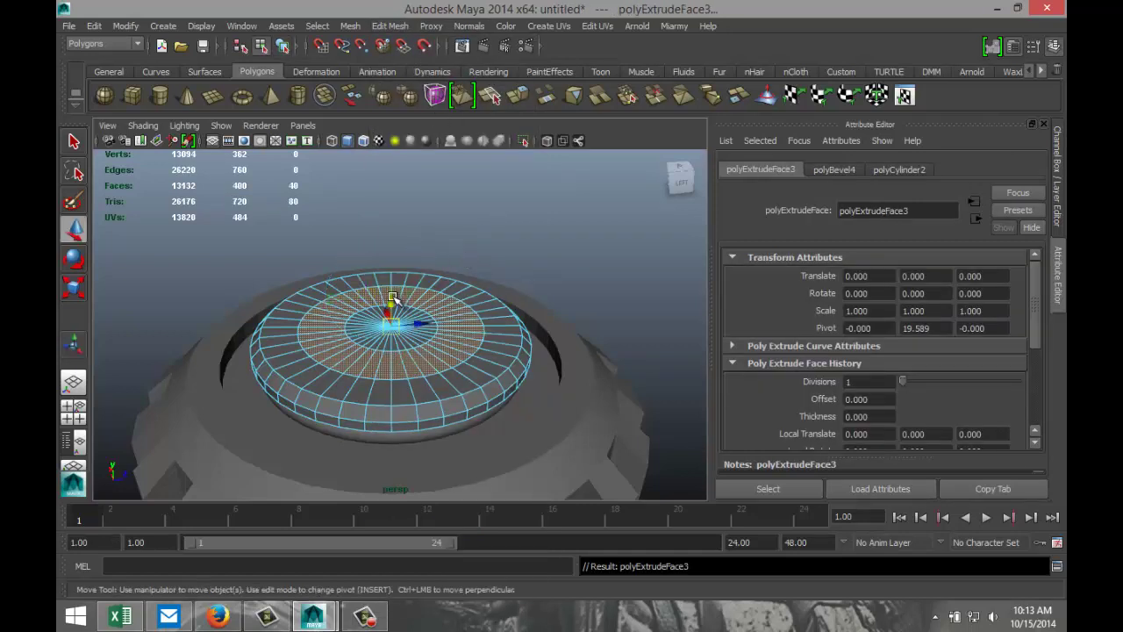
drag(393, 298, 393, 286)
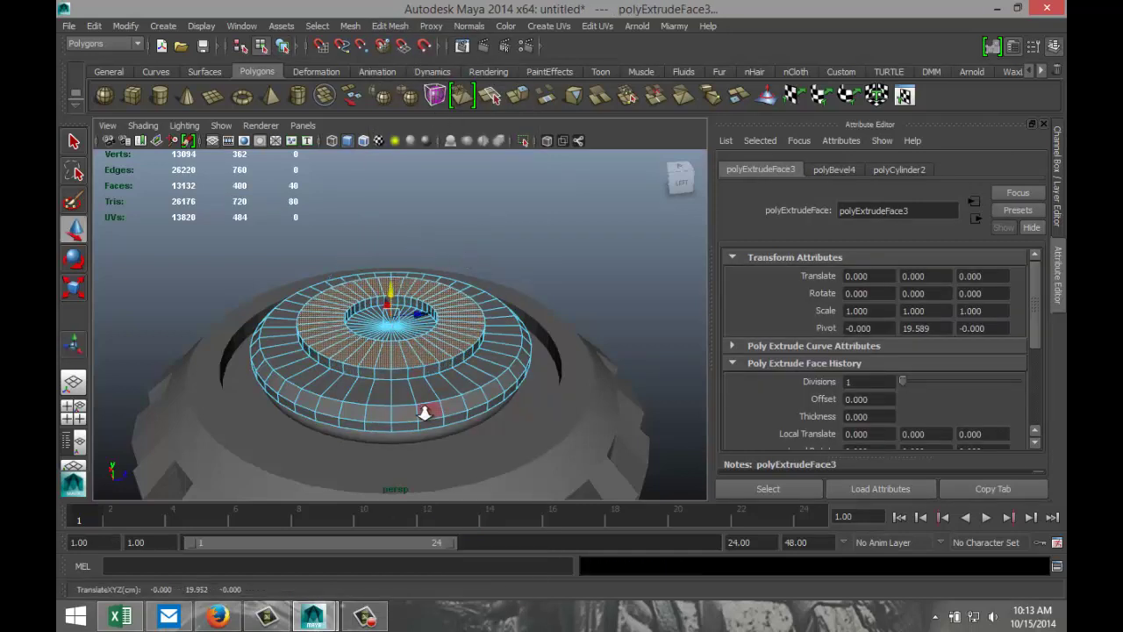
Bevel the outer and inner top edge loops of the raised ring on the short cylinder.
scroll(417, 413, up, 3)
right_drag(399, 390, 411, 285)
click(399, 387)
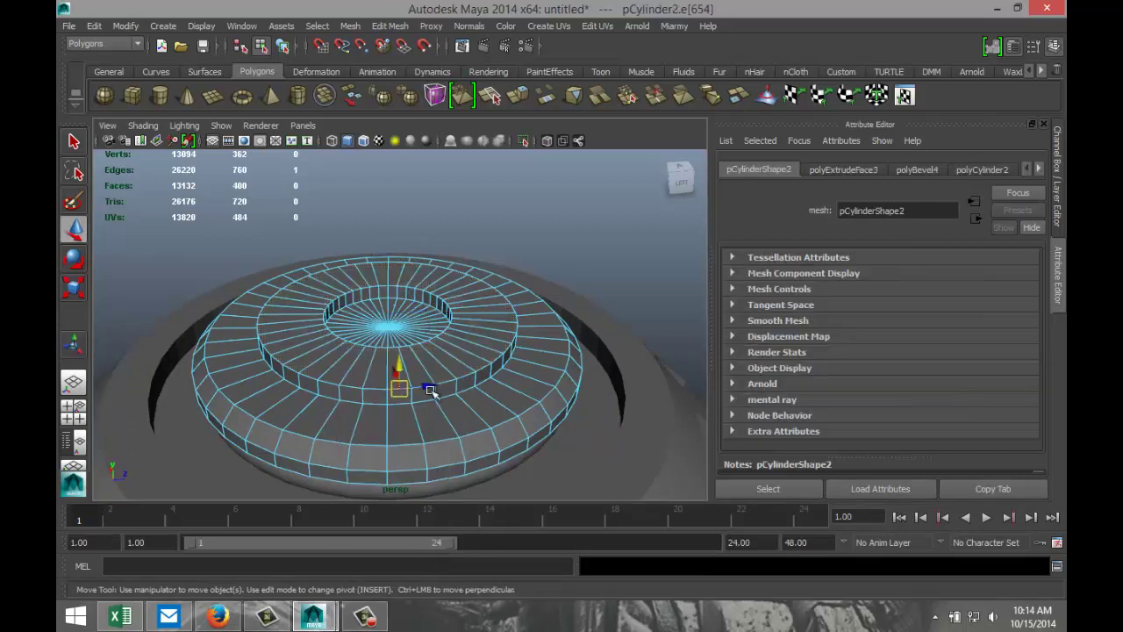
double_click(389, 388)
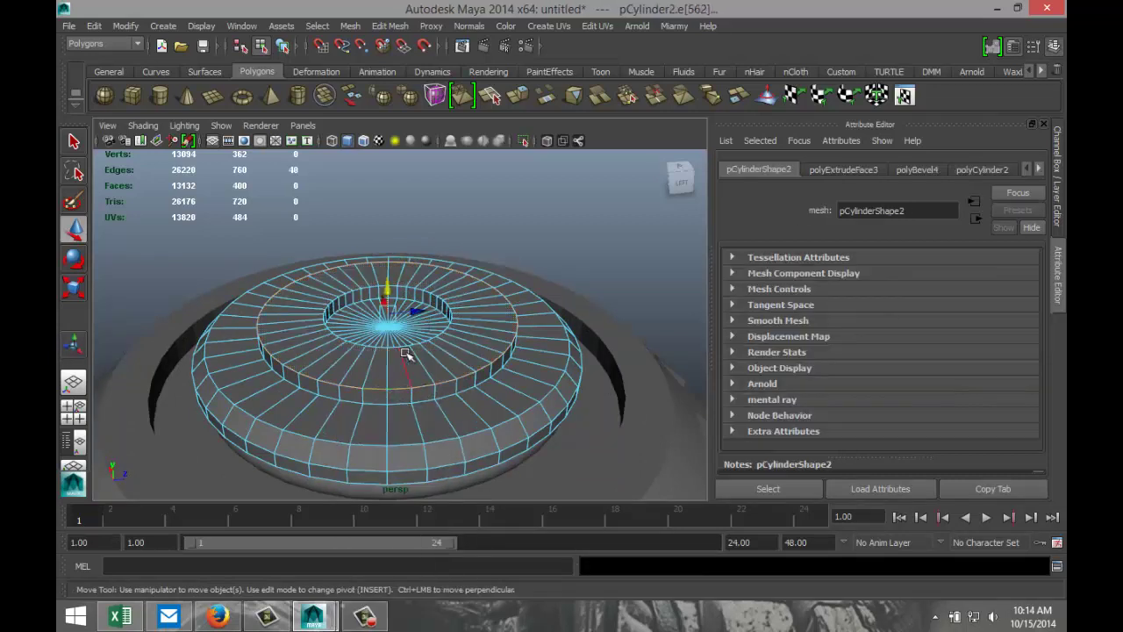
scroll(403, 342, up, 3)
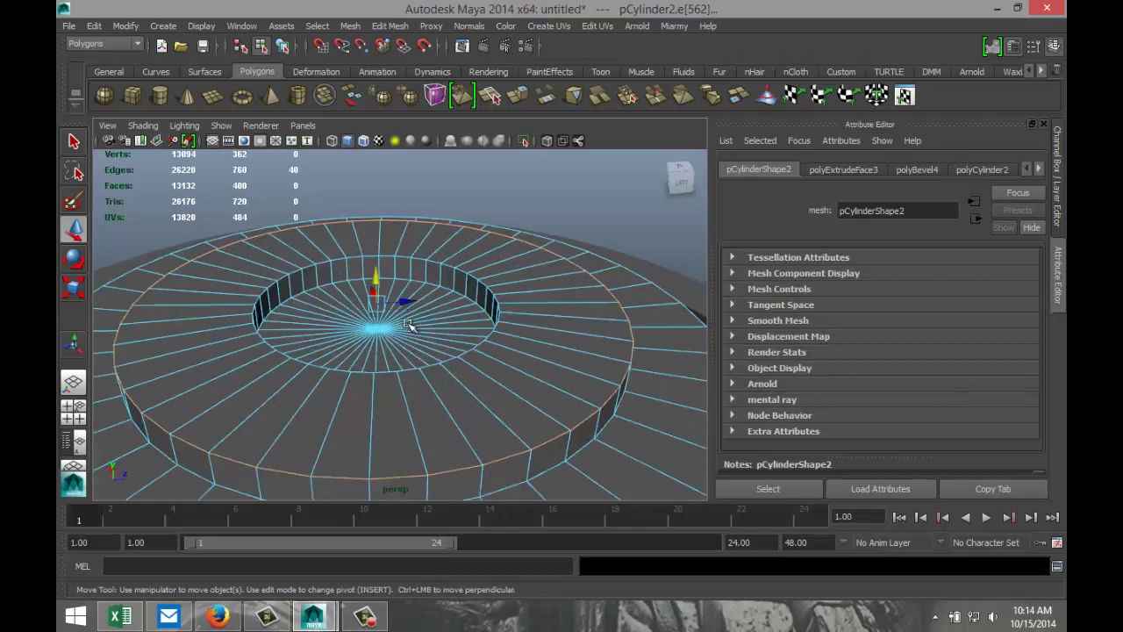
shift+double_click(422, 261)
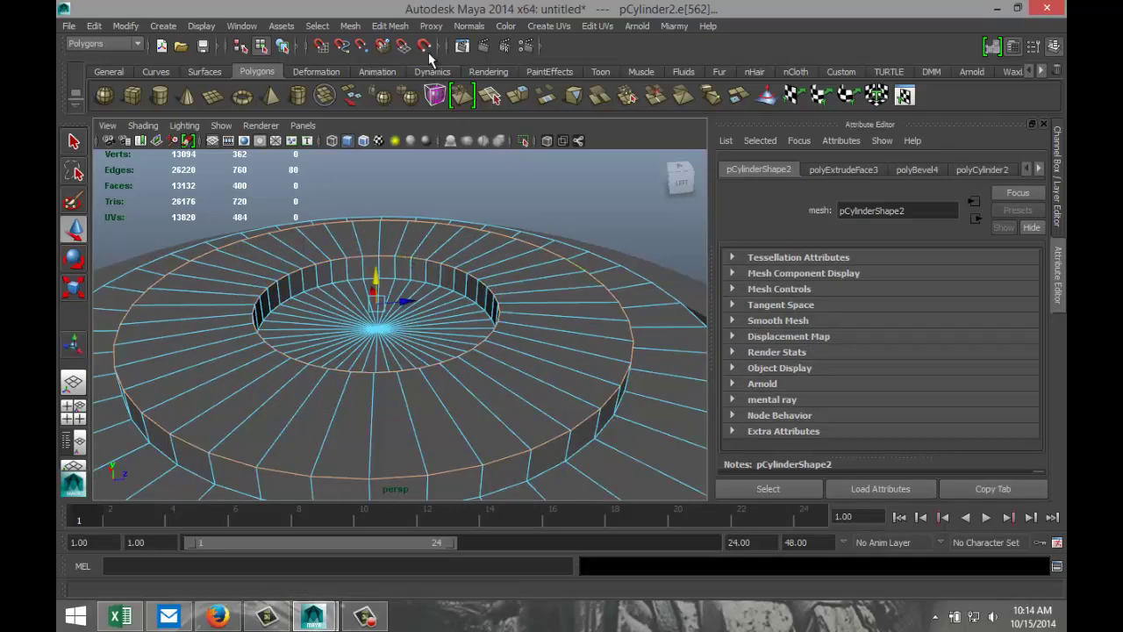
click(391, 26)
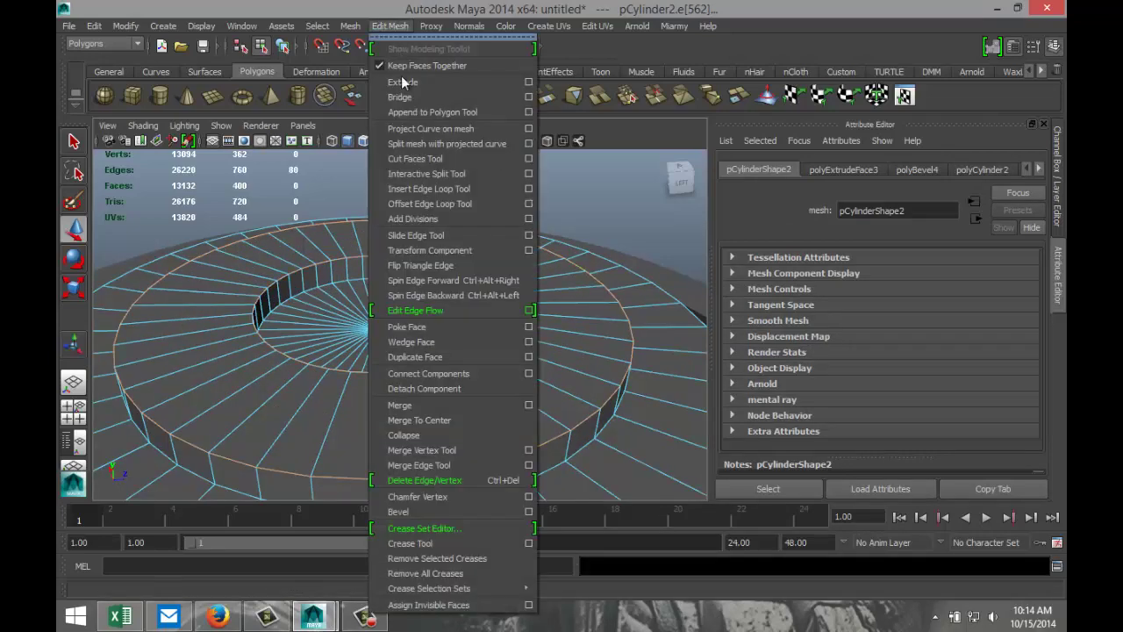
click(439, 510)
scroll(531, 389, down, 6)
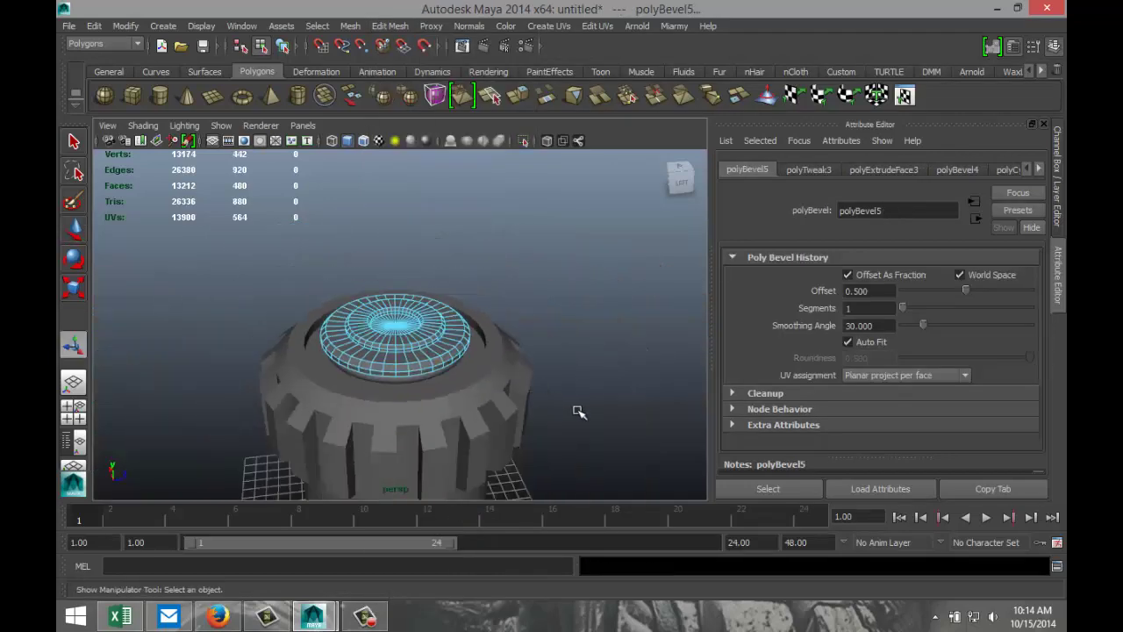
alt+drag(579, 412, 563, 346)
click(571, 380)
key(t)
key(a)
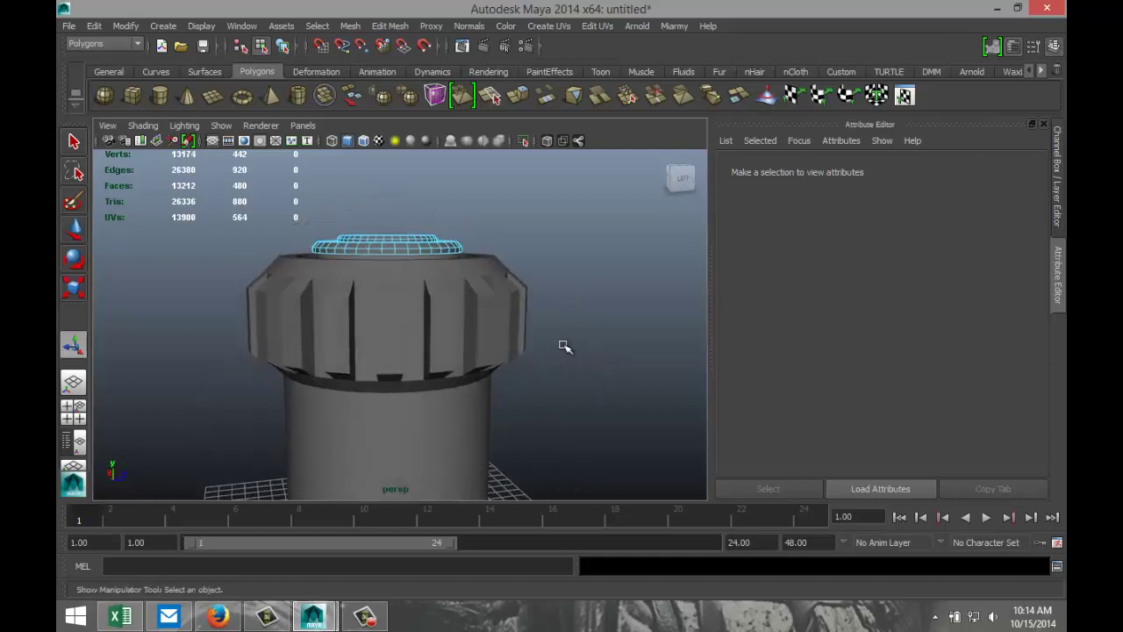
click(354, 318)
key(f)
alt+drag(453, 281, 455, 305)
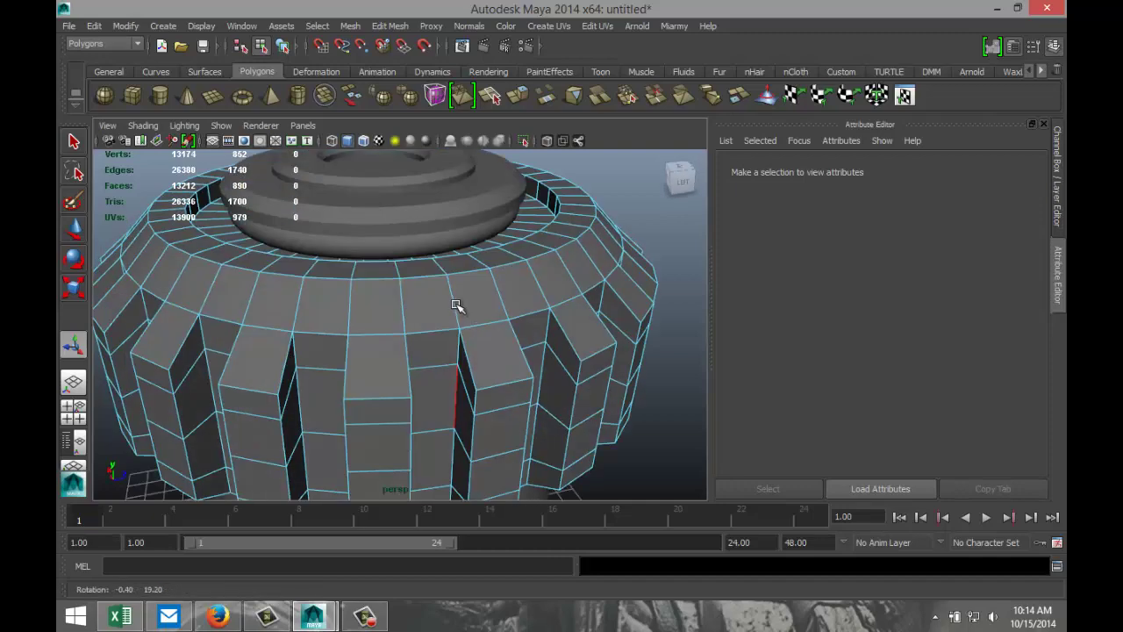
click(423, 226)
shift+click(420, 228)
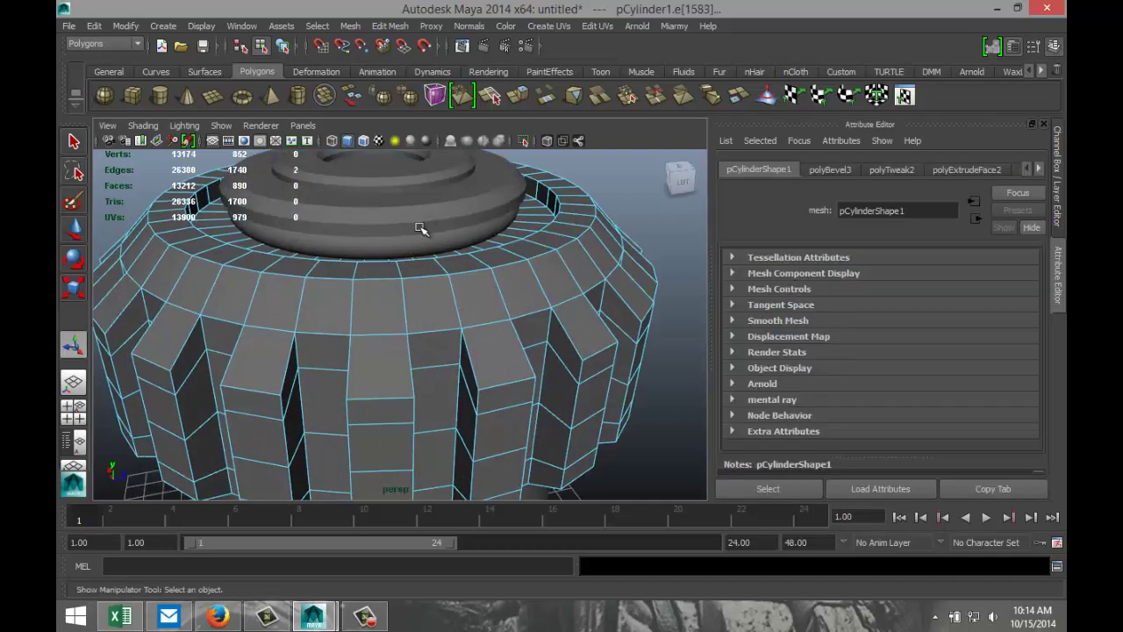
Select the short cylinder, torus ring and ridged cap as whole objects and combine them into one mesh.
right_drag(430, 215, 460, 200)
click(438, 212)
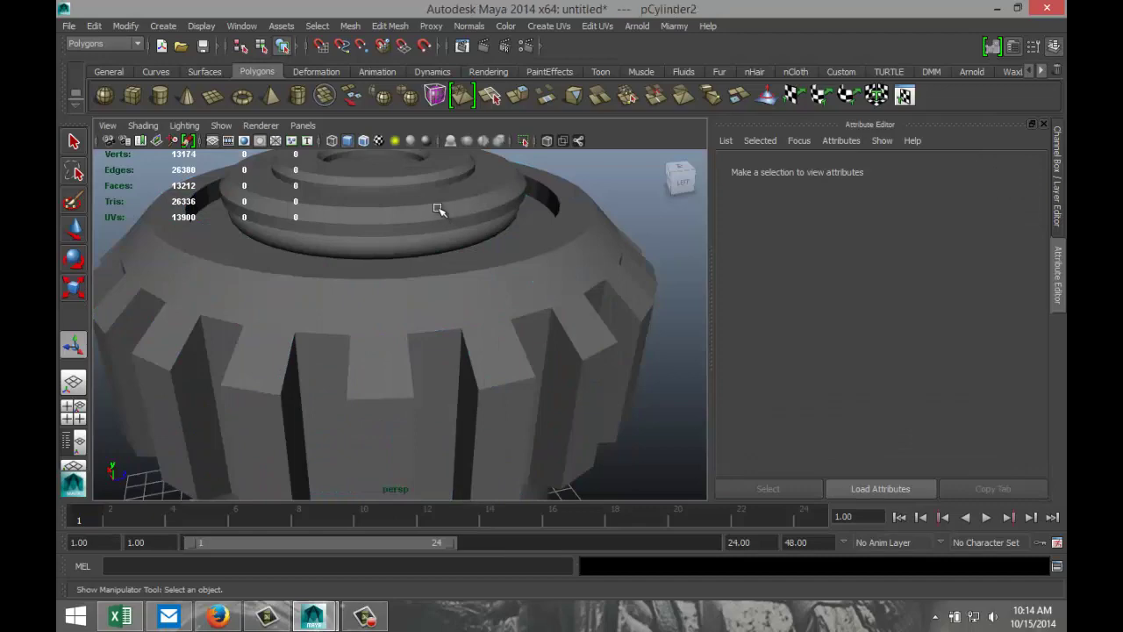
shift+click(428, 248)
shift+click(431, 305)
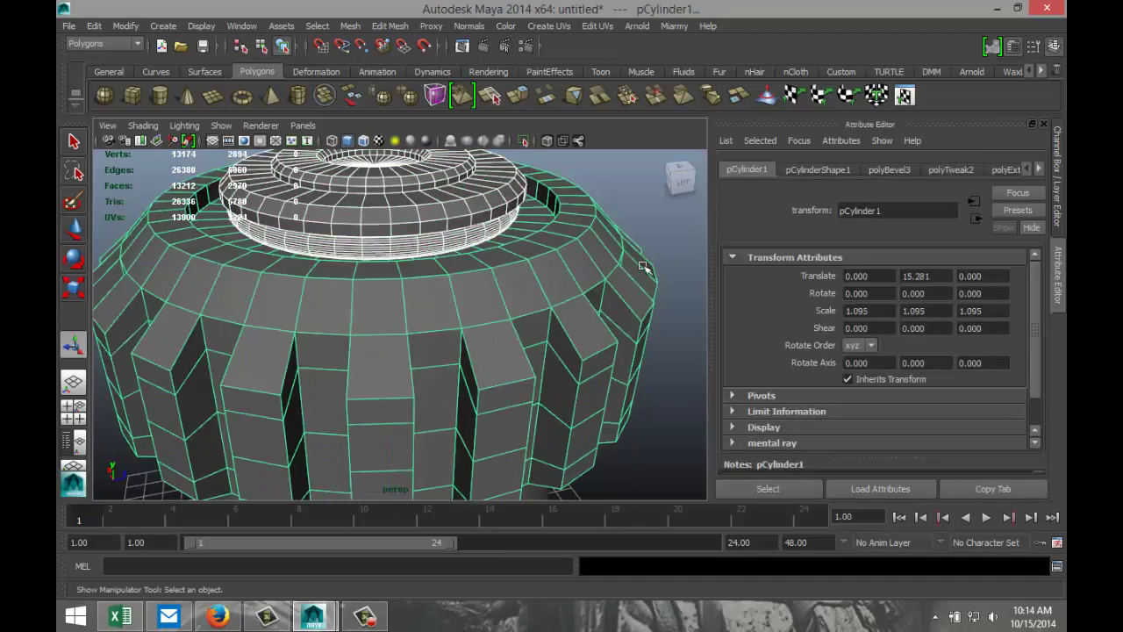
click(351, 25)
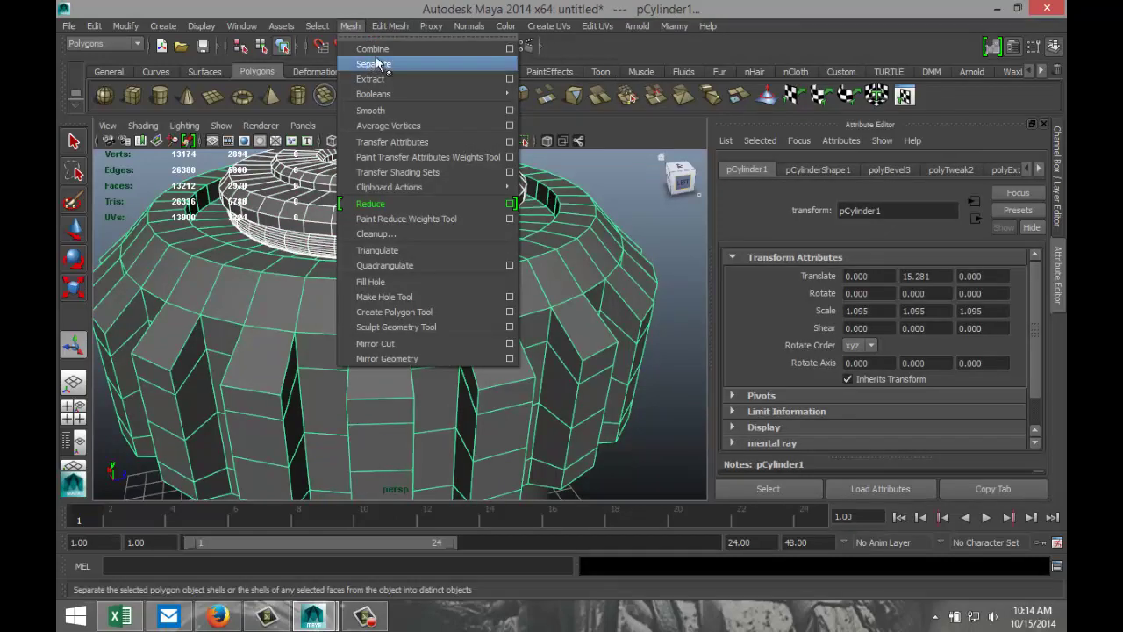
click(372, 49)
Duplicate the combined cap and move the copy down below the pipe to about Y -45.33.
scroll(564, 346, down, 5)
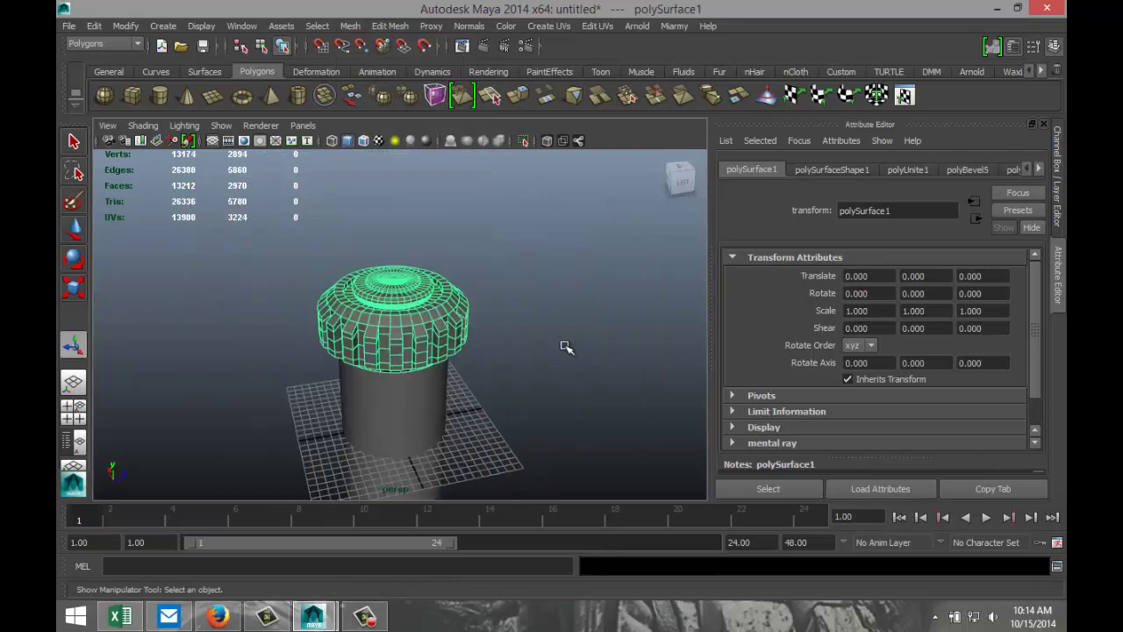
key(ctrl+d)
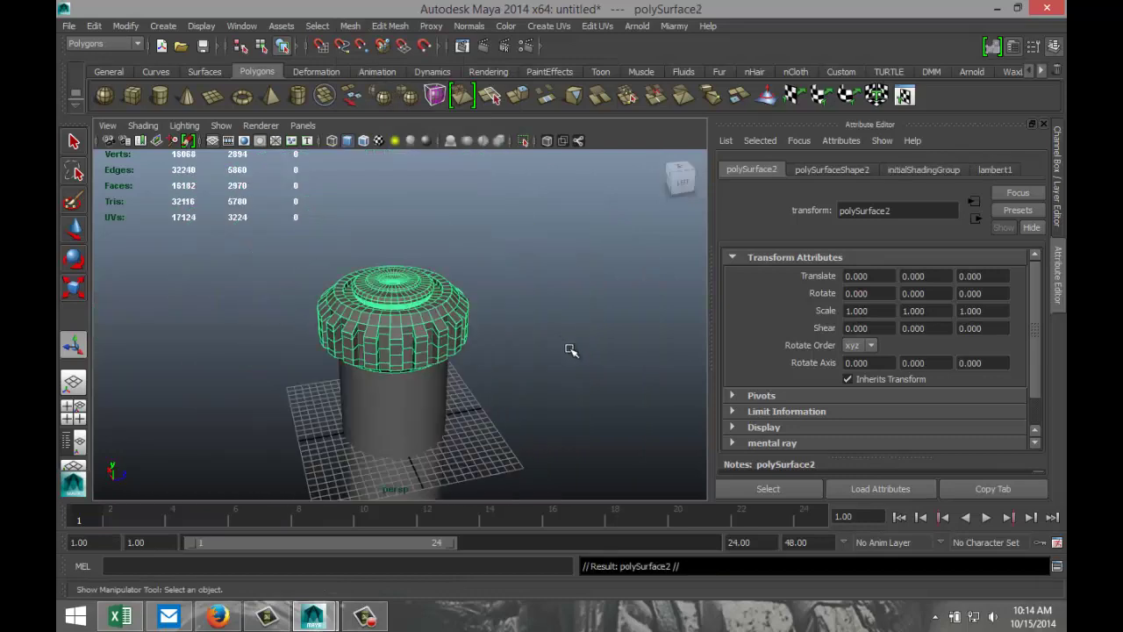
scroll(514, 323, down, 5)
key(w)
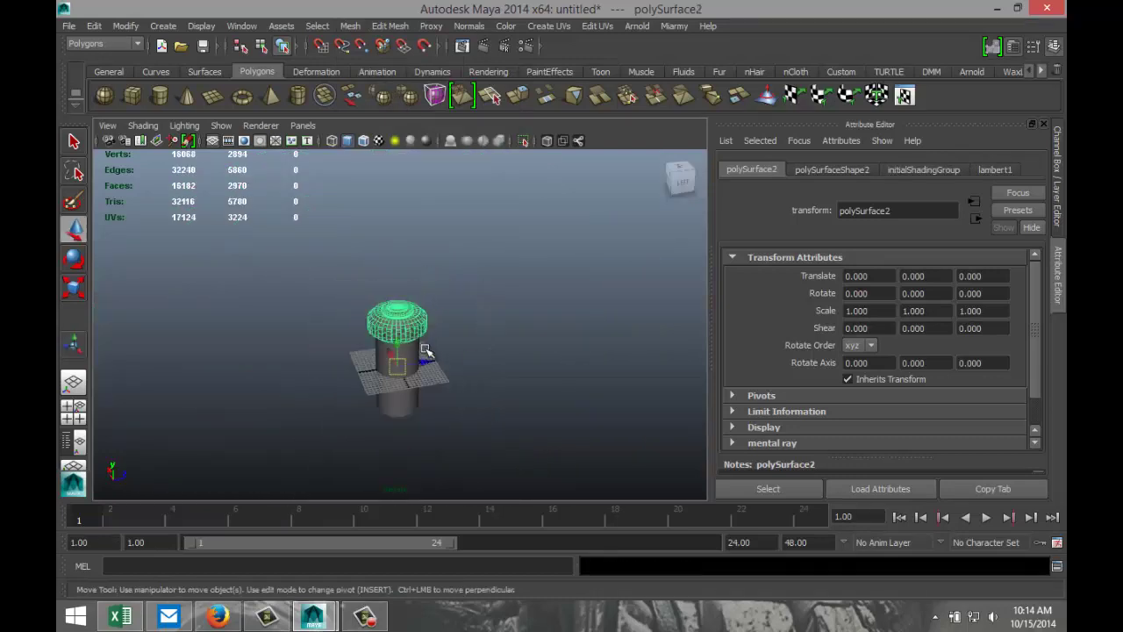
drag(397, 353, 422, 465)
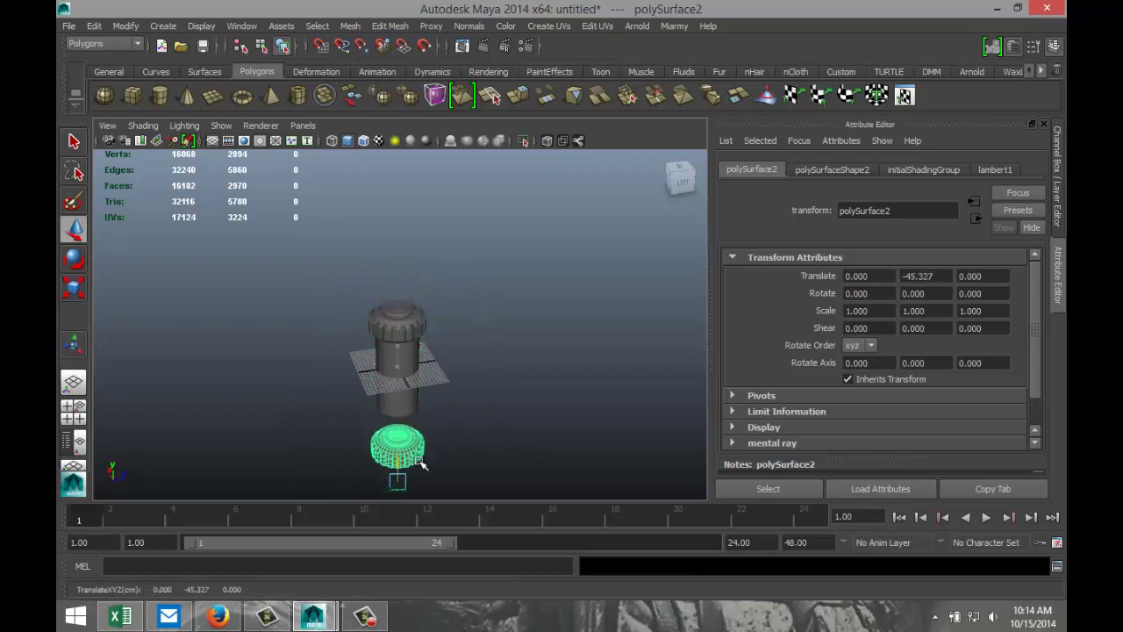
Rotate the duplicated cap about -181.3 degrees around X to turn it upside down.
alt+drag(514, 439, 514, 401)
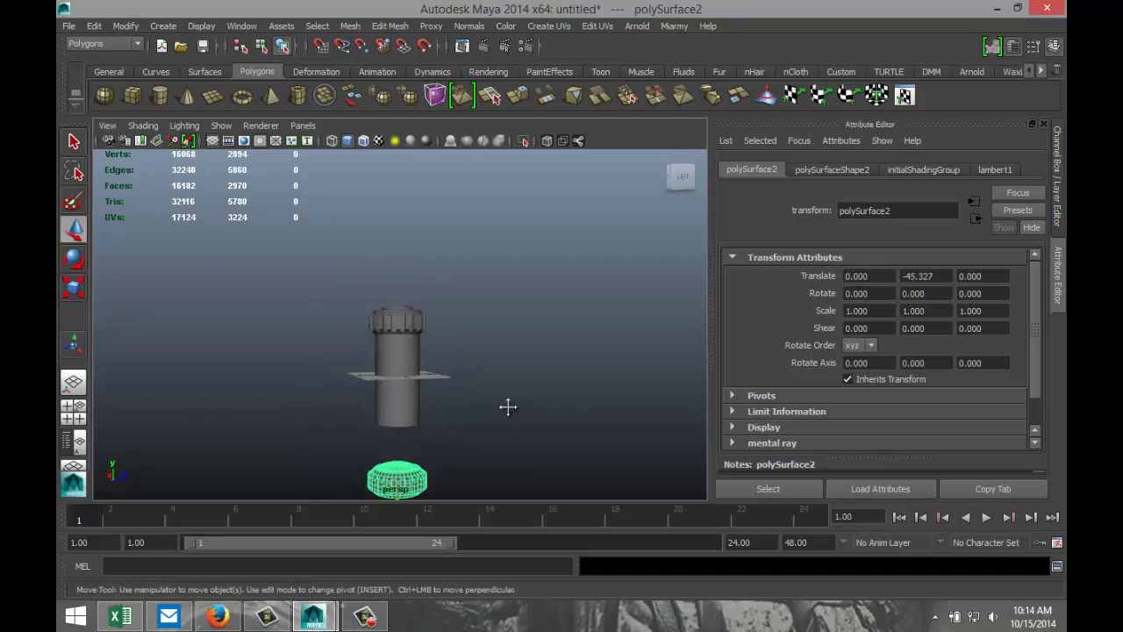
alt+middle_drag(506, 406, 521, 309)
key(e)
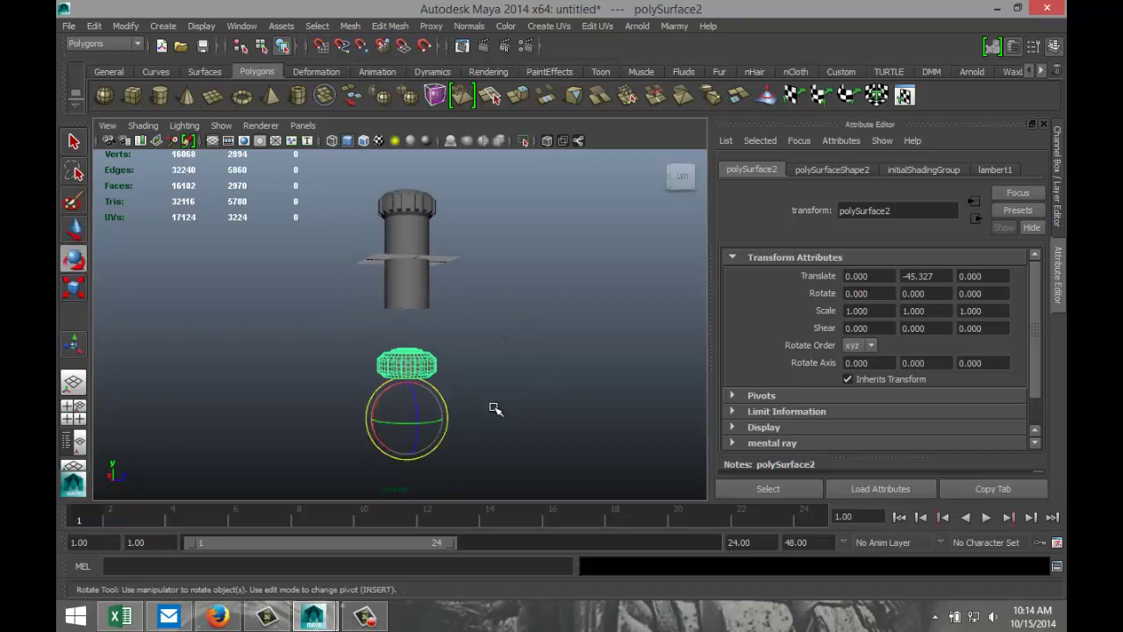
drag(387, 397, 465, 456)
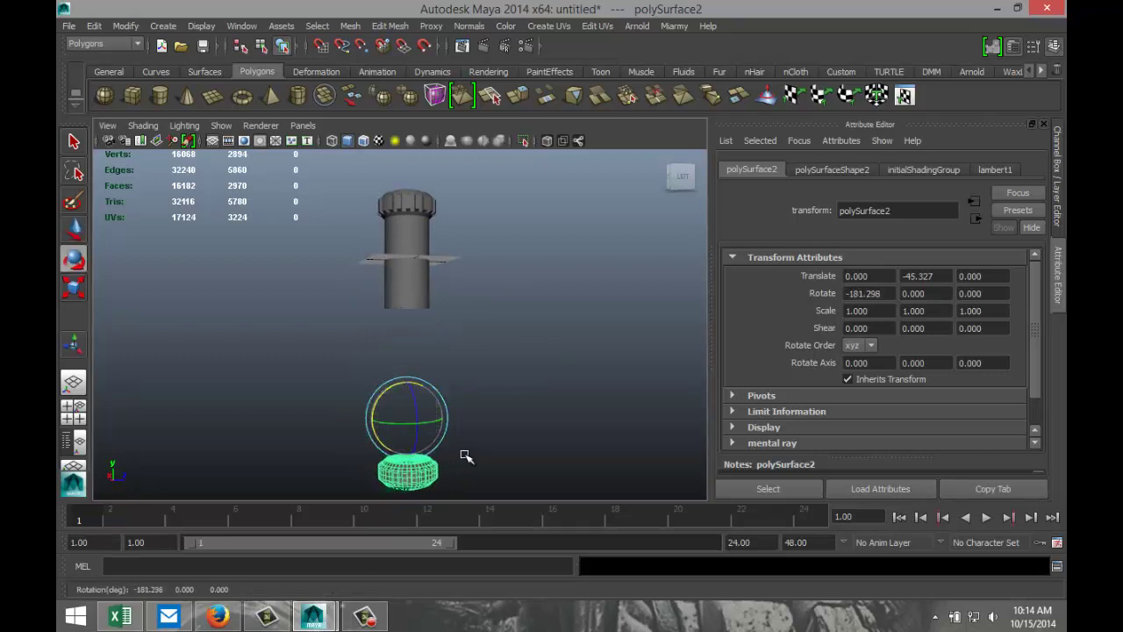
Set the duplicated cap's X rotation to -180 degrees.
click(888, 294)
text(-180)
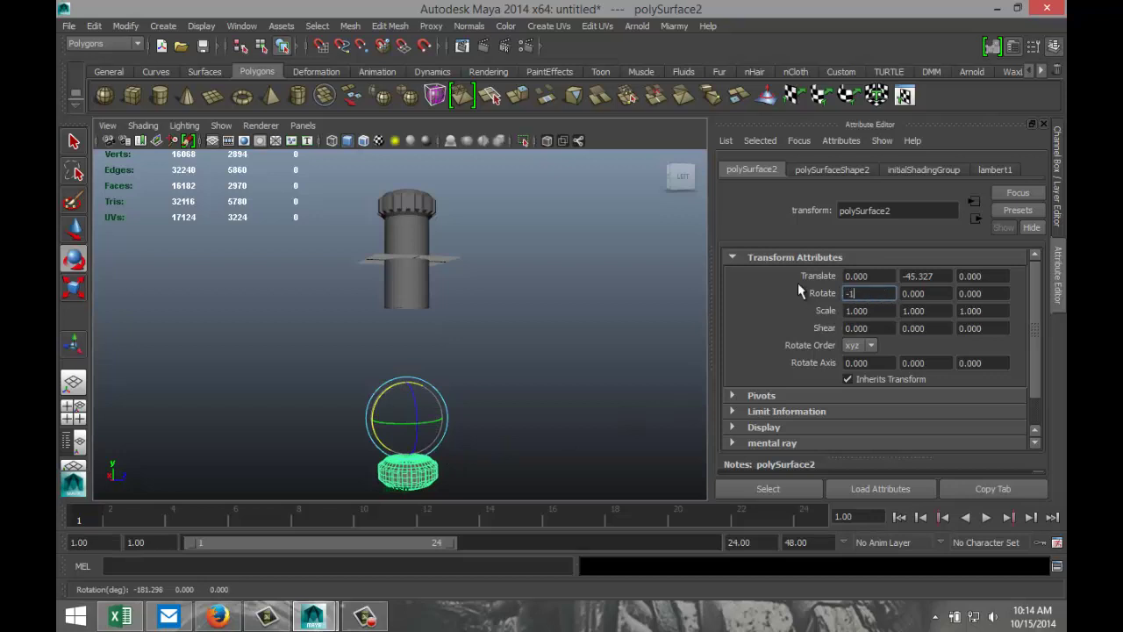
key(Return)
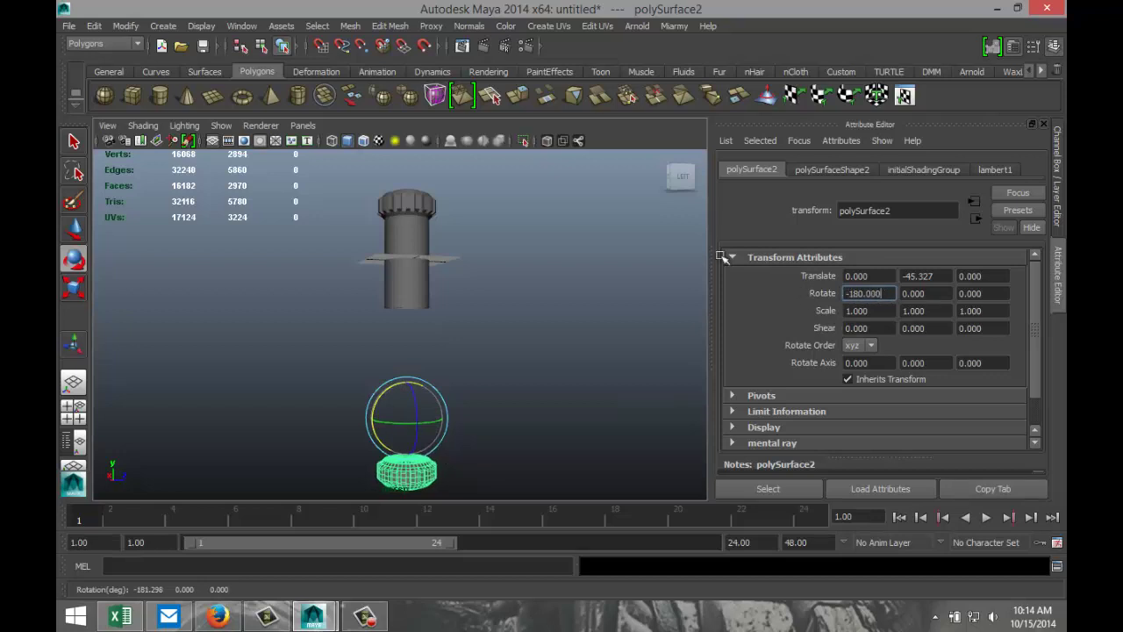
Move the upside-down cap up onto the pipe's lower end, to about Y -0.53.
click(539, 331)
click(413, 474)
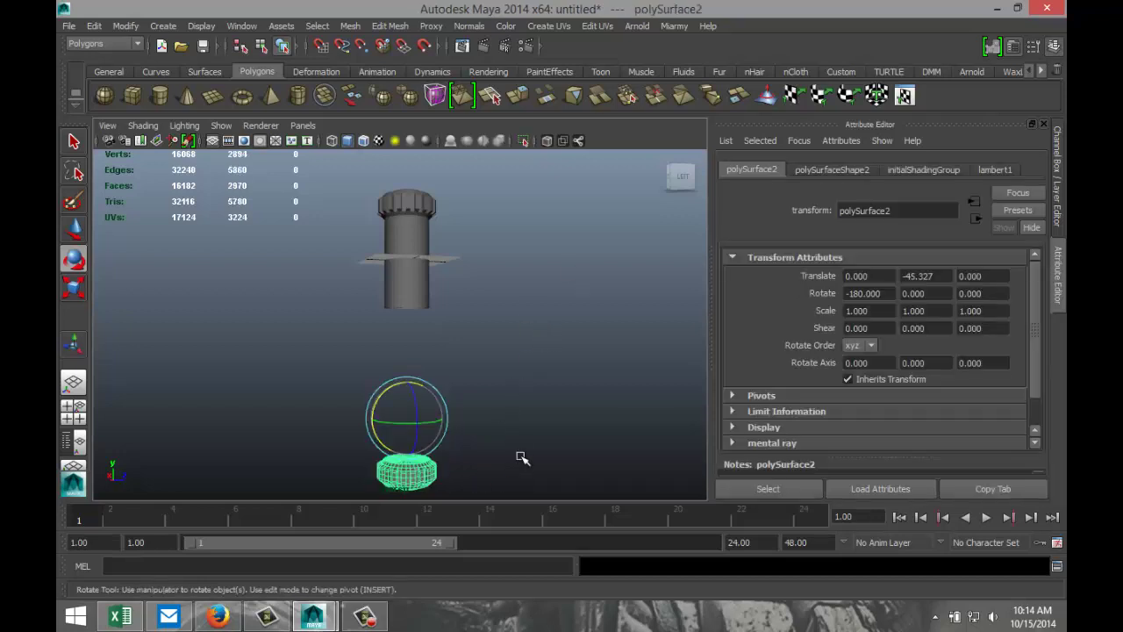
key(w)
drag(408, 391, 408, 235)
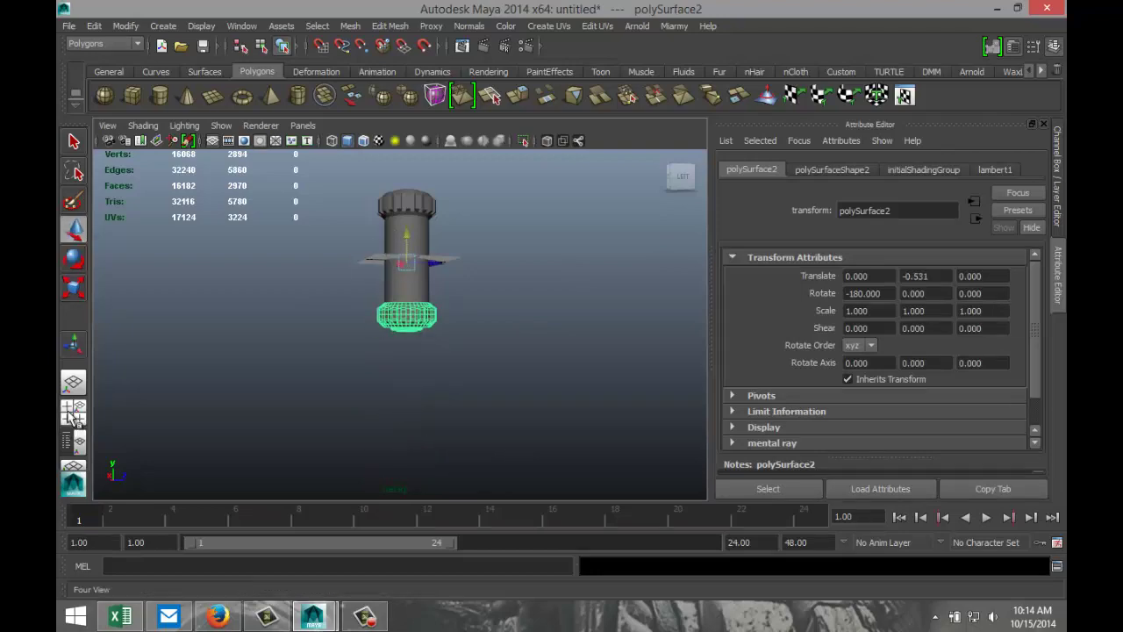
Center the lower cap's pivot and, in the side view, raise the cap over the pipe end to about Y -0.225.
click(71, 414)
key(space)
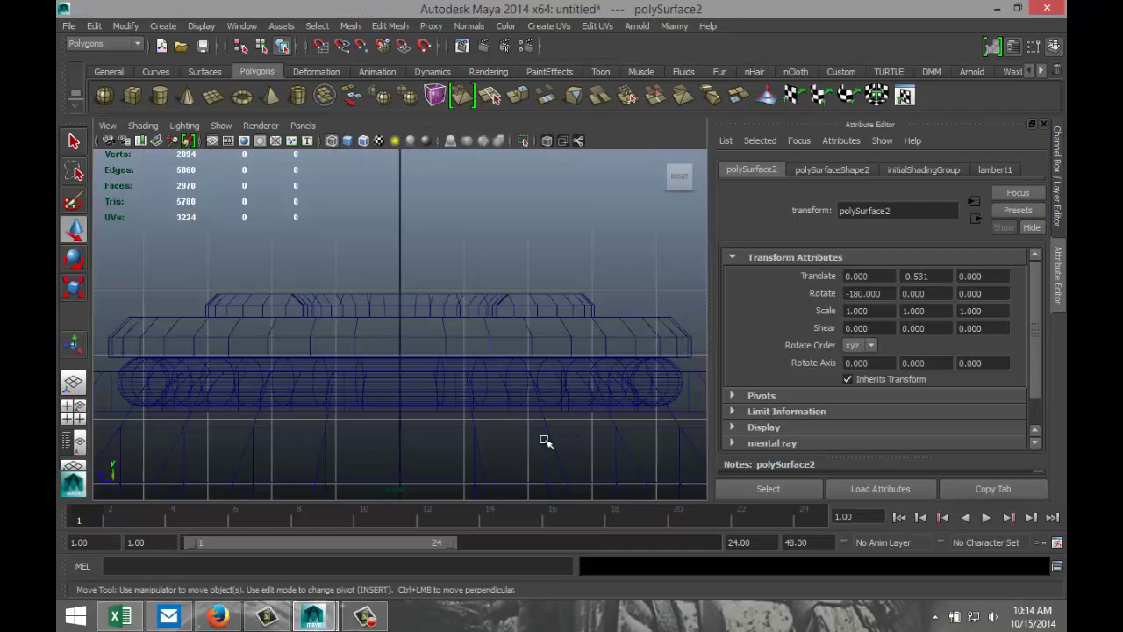
click(489, 401)
key(f)
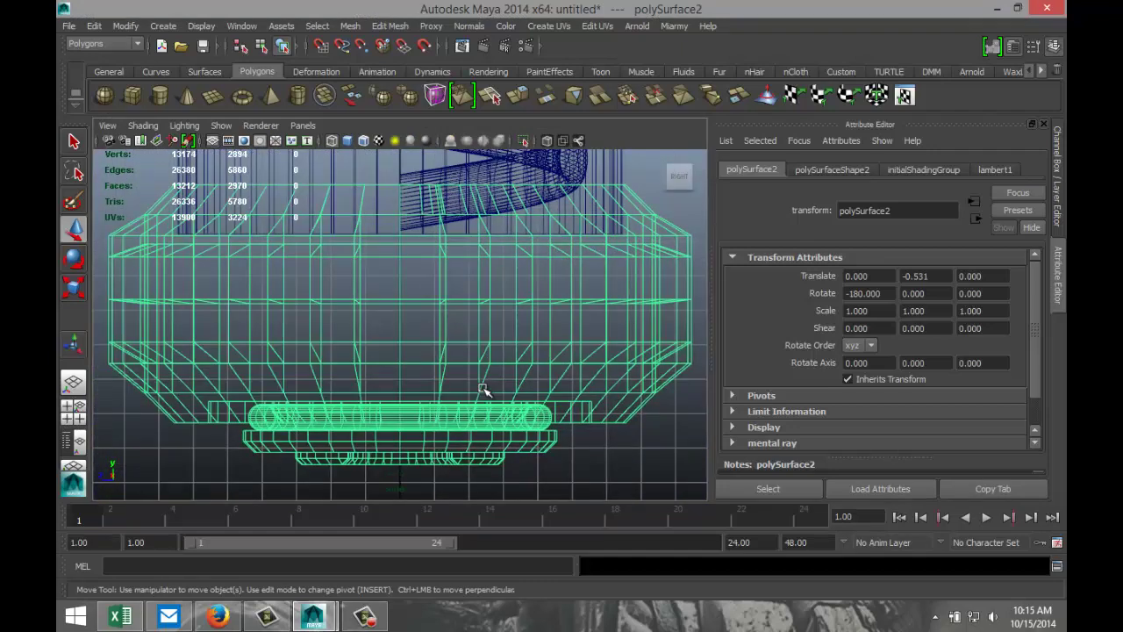
scroll(483, 390, down, 2)
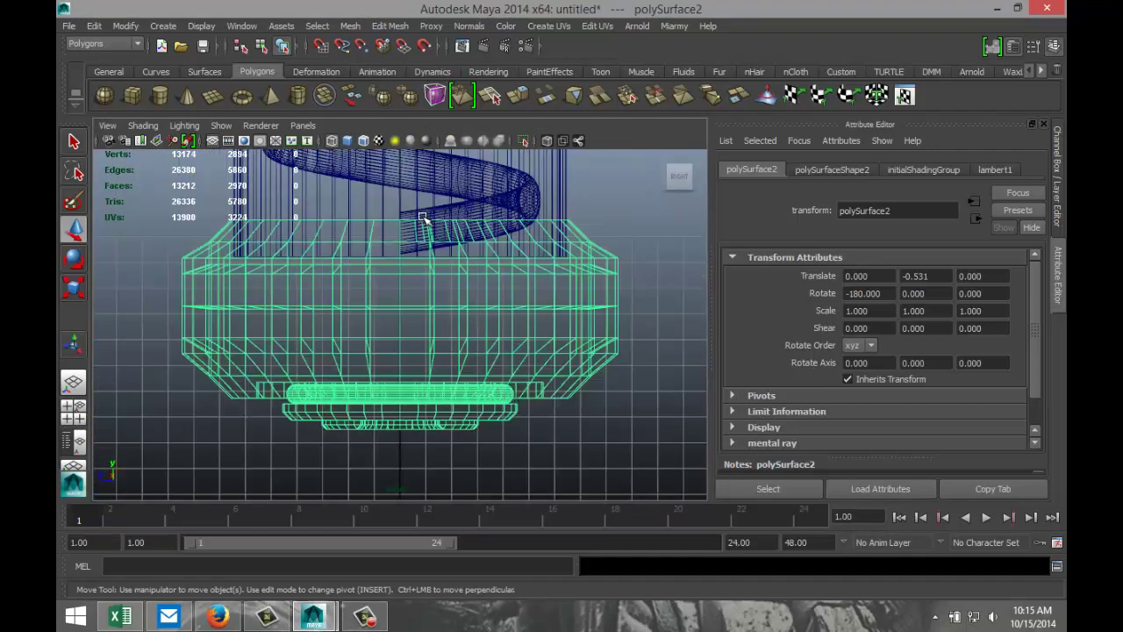
click(608, 433)
click(597, 374)
click(128, 28)
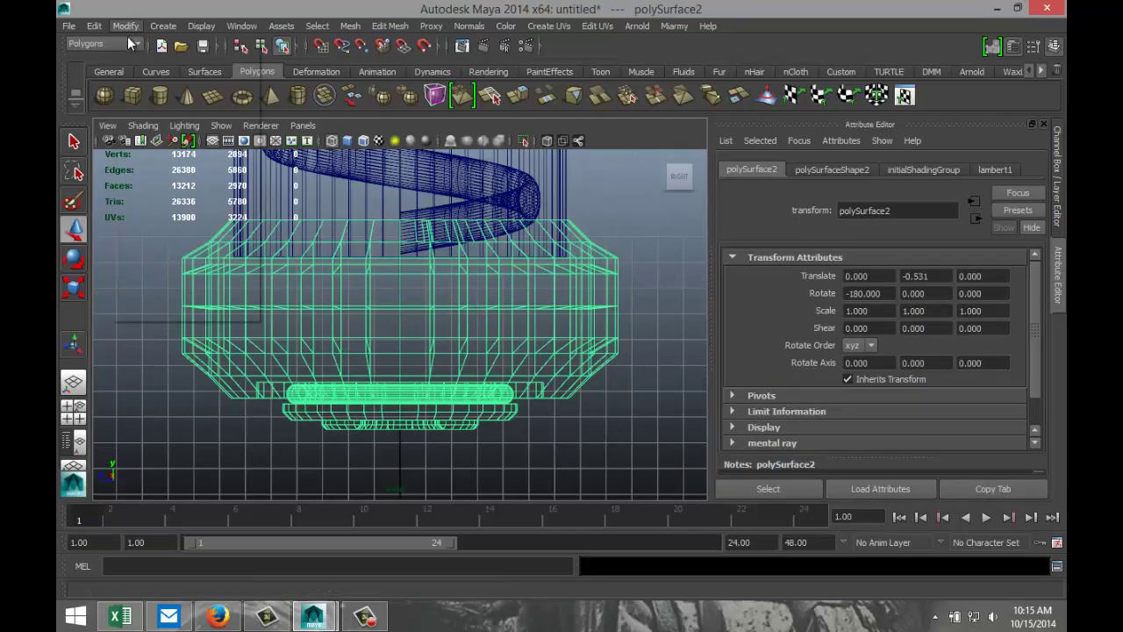
click(171, 170)
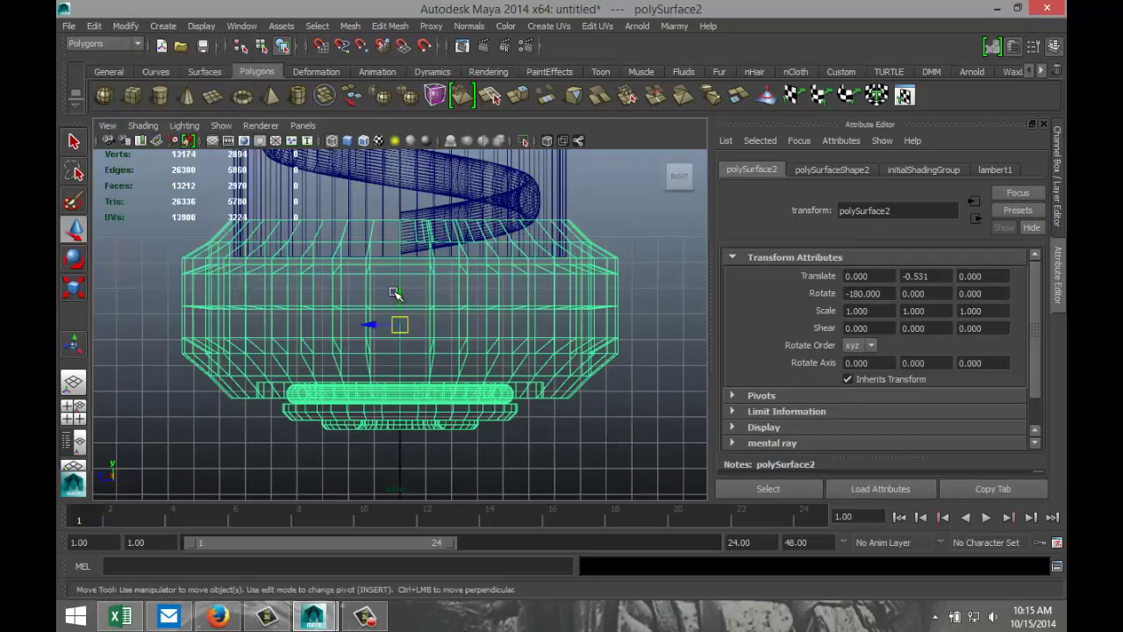
drag(399, 295, 398, 286)
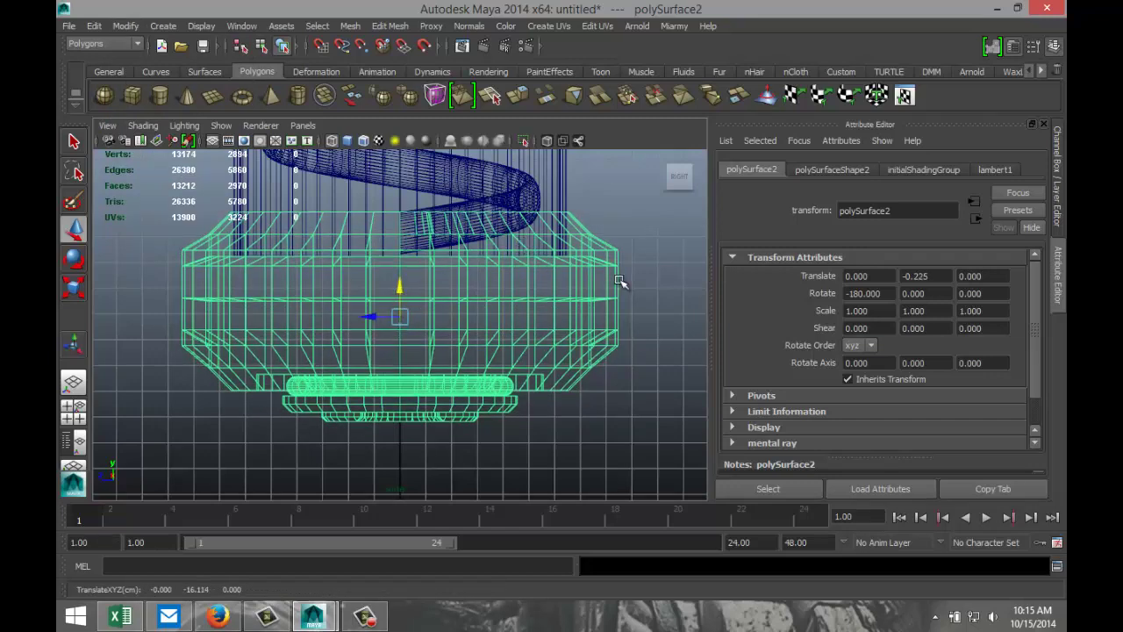
click(585, 333)
click(614, 340)
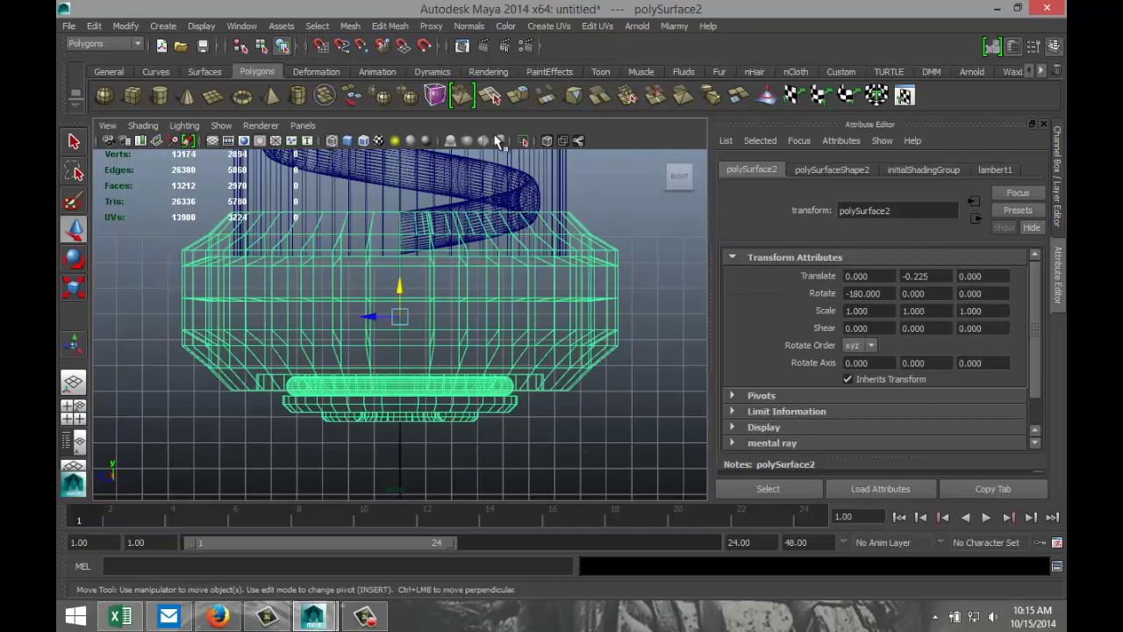
Separate the combined lower cap into its individual pieces.
click(350, 25)
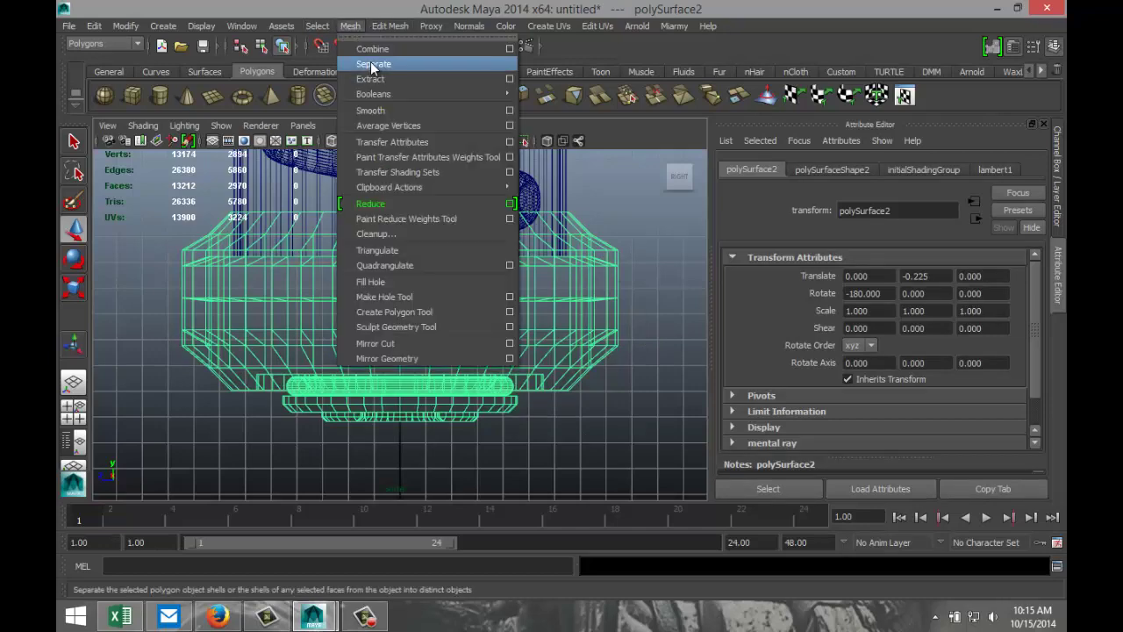
click(378, 65)
click(74, 413)
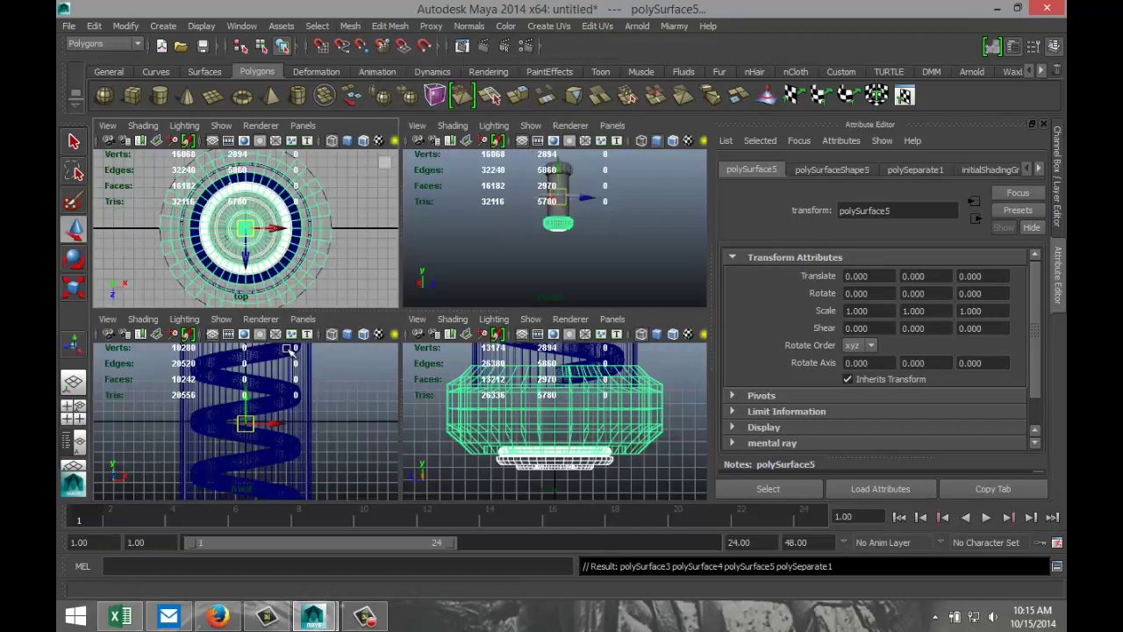
key(space)
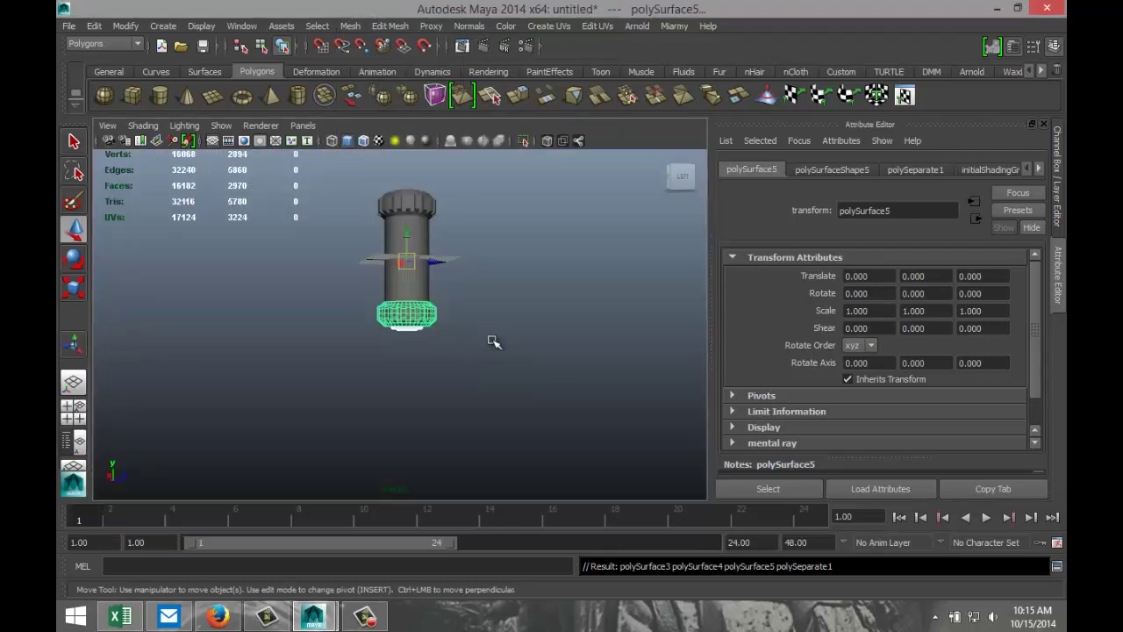
mouse_move(484, 334)
alt+mouse_down()
mouse_move(504, 413)
mouse_move(509, 333)
mouse_move(496, 296)
mouse_move(484, 316)
alt+mouse_up()
scroll(465, 351, up, 5)
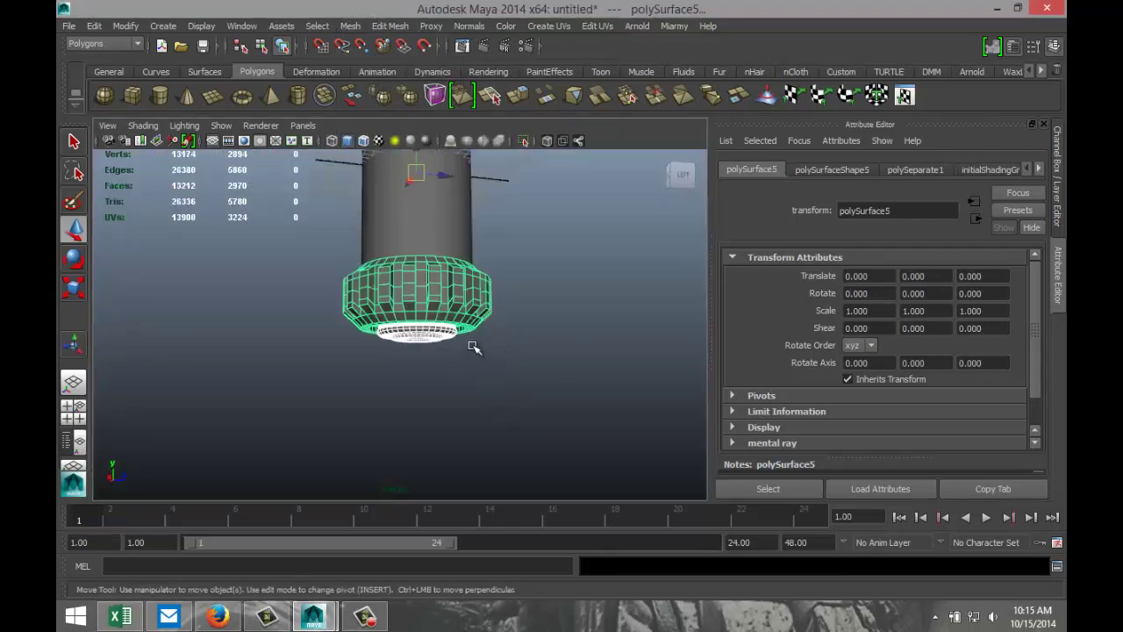
scroll(491, 345, up, 3)
scroll(571, 280, down, 5)
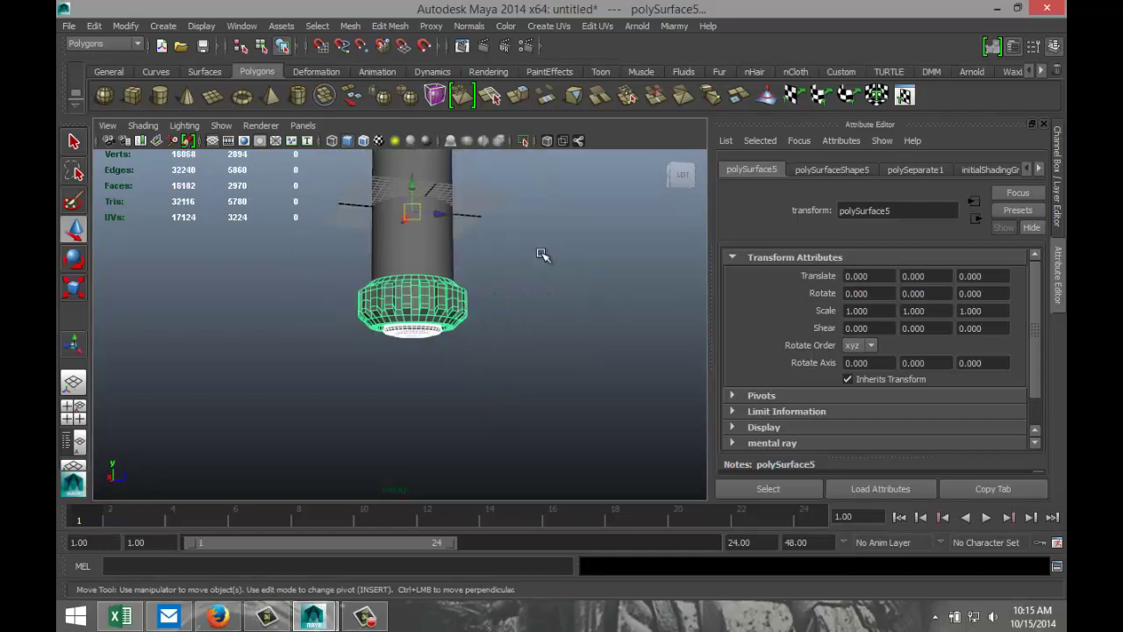
scroll(523, 378, down, 3)
Select the combined cap on the pipe's upper end and separate it into individual pieces.
alt+drag(524, 378, 556, 389)
scroll(553, 324, up, 4)
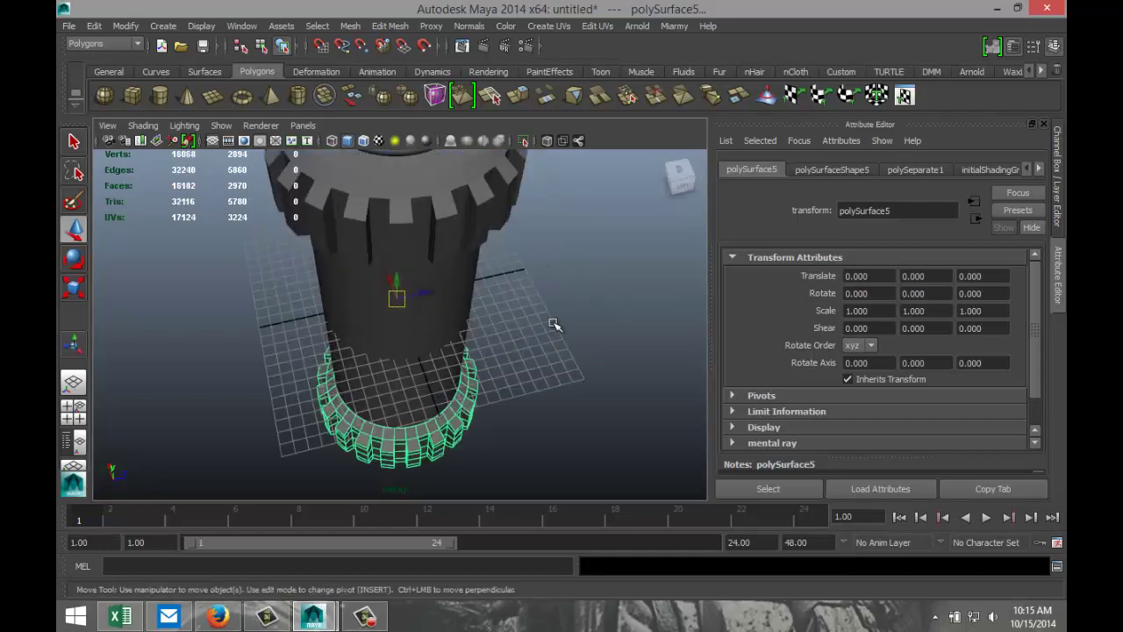
alt+drag(556, 238, 500, 344)
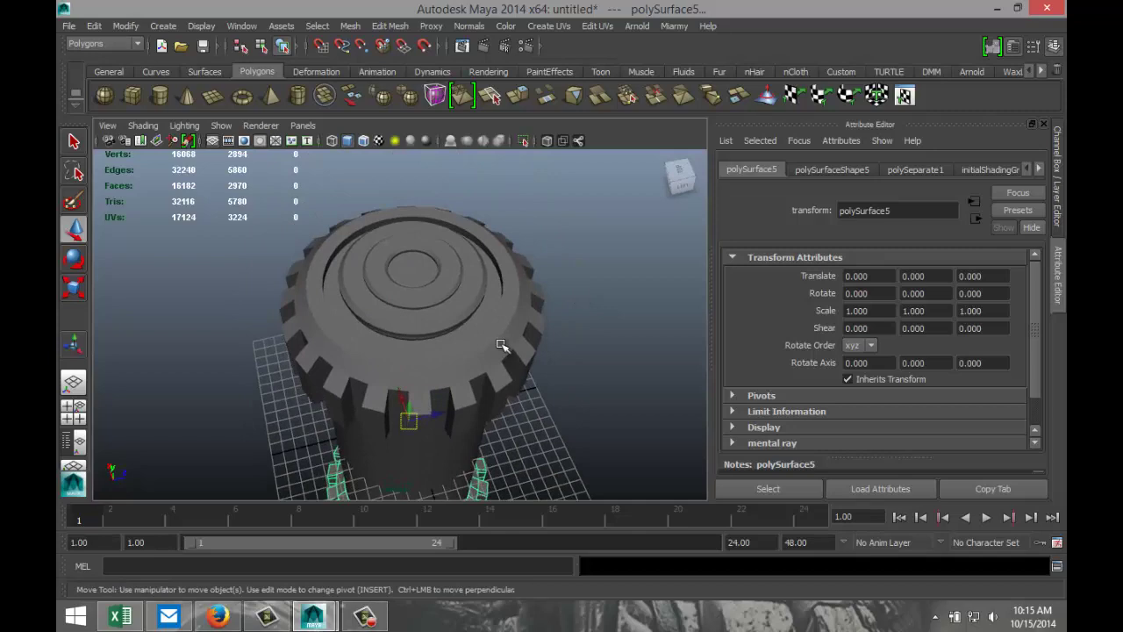
click(422, 301)
alt+drag(581, 369, 593, 343)
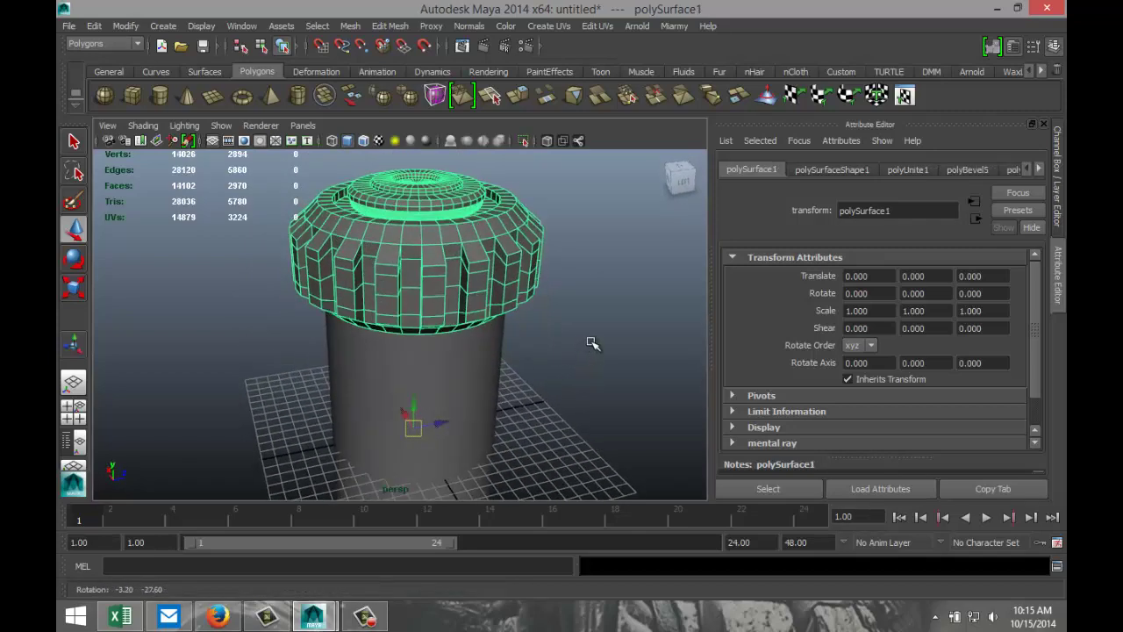
click(350, 26)
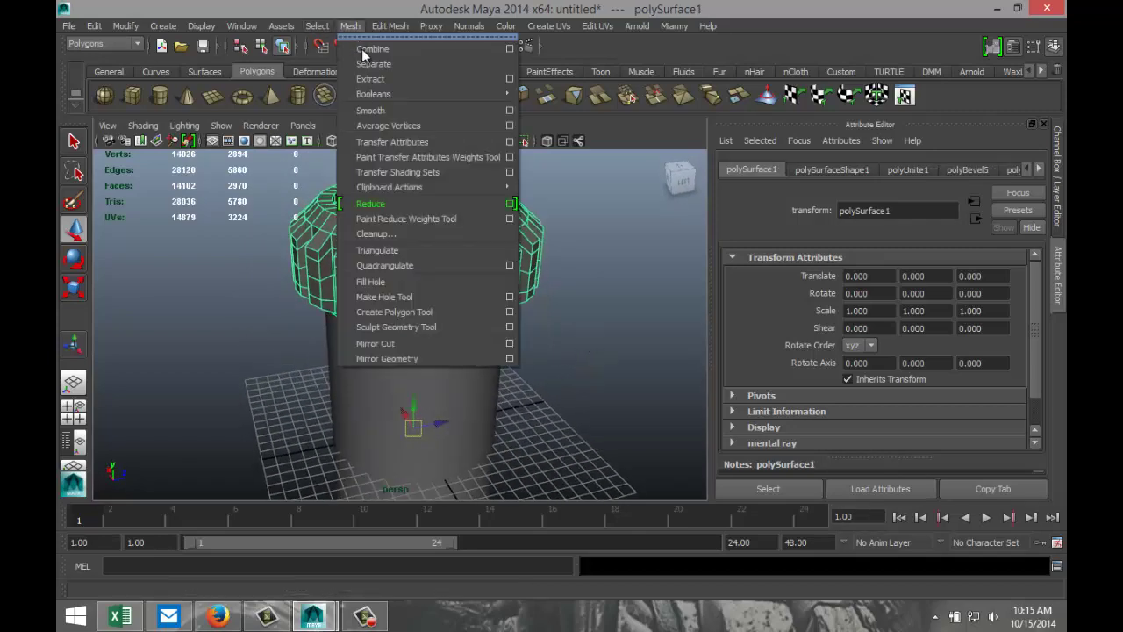
click(369, 49)
Delete the beveled short cylinder and the torus ring from the top of the upper cap.
click(568, 272)
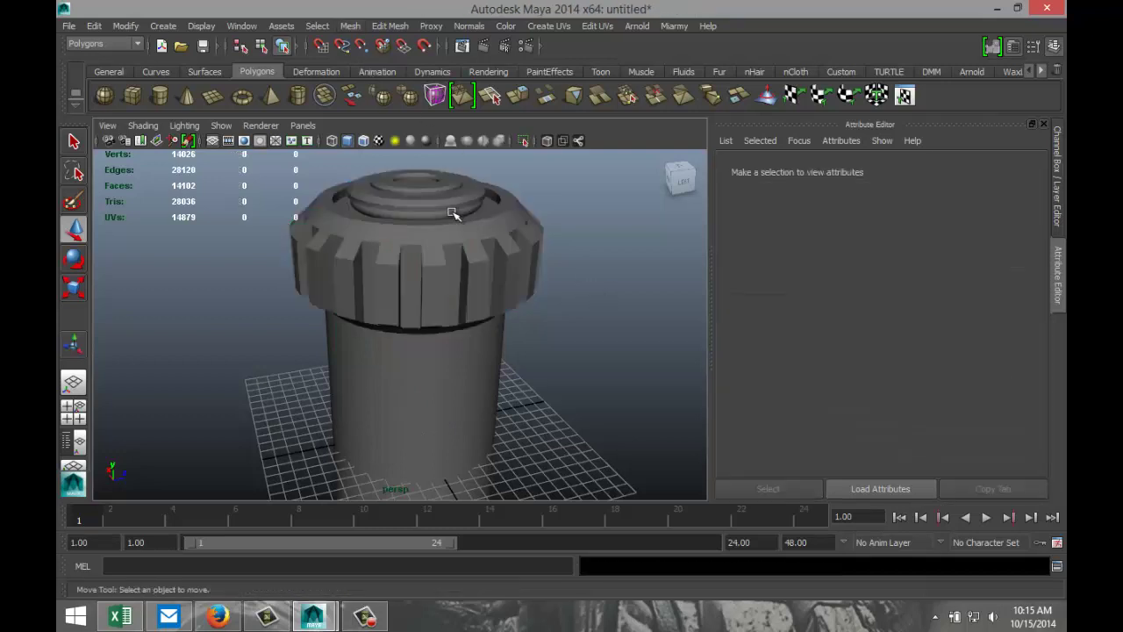
click(445, 201)
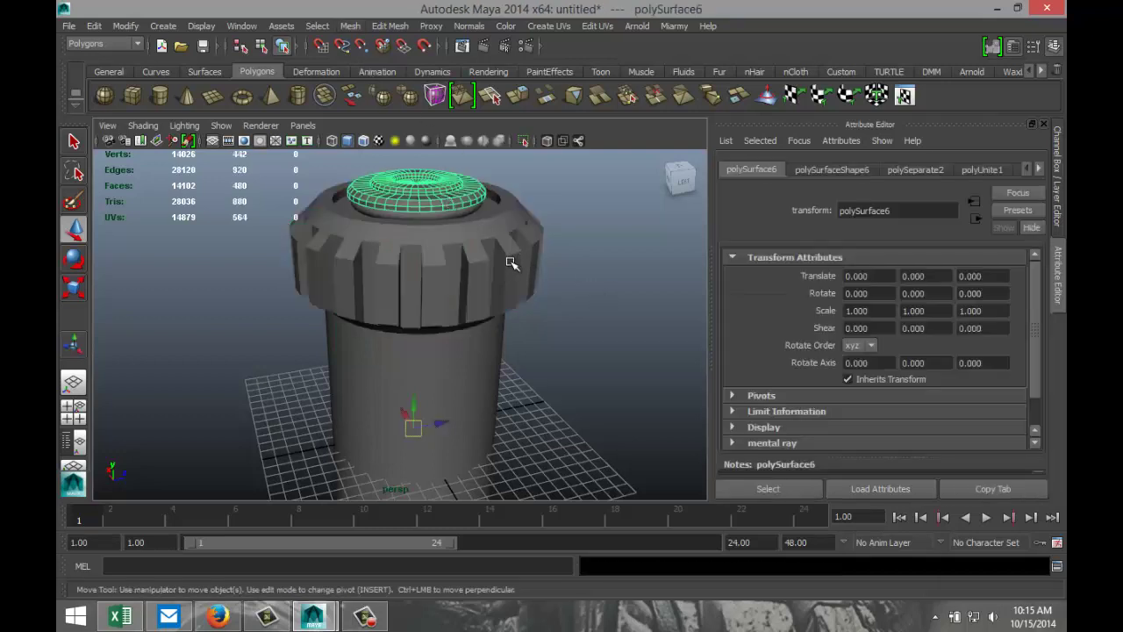
key(Delete)
click(449, 213)
click(561, 287)
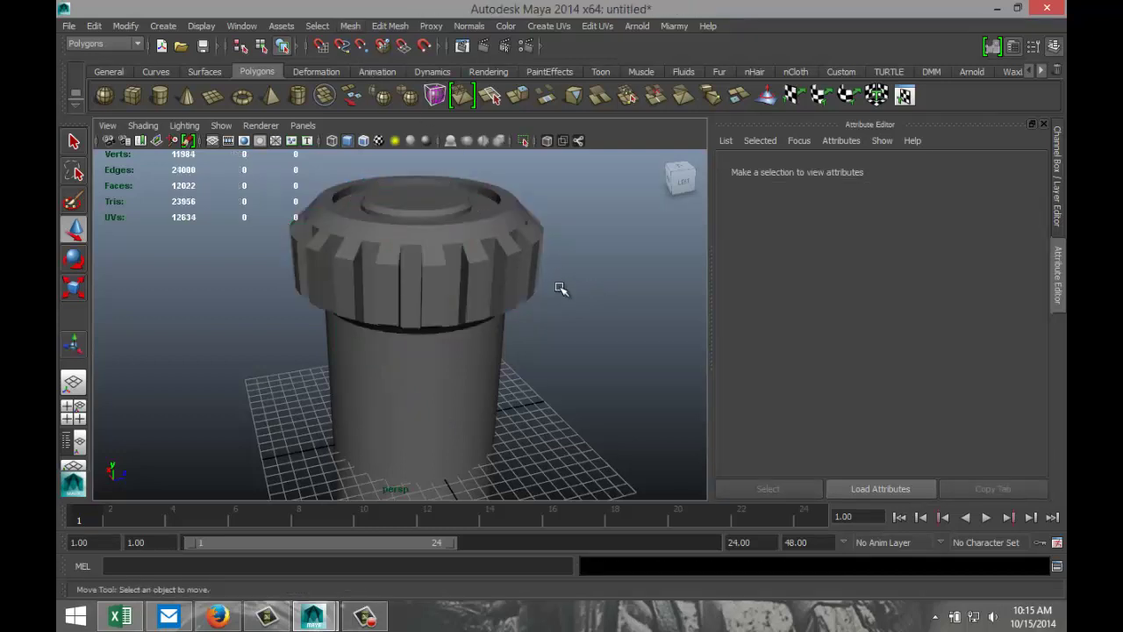
Combine the helix, pipe and all cap pieces into one mesh and move it up to about Y 20.33.
mouse_move(538, 373)
alt+mouse_down()
mouse_move(549, 389)
mouse_move(542, 193)
mouse_move(531, 381)
alt+mouse_up()
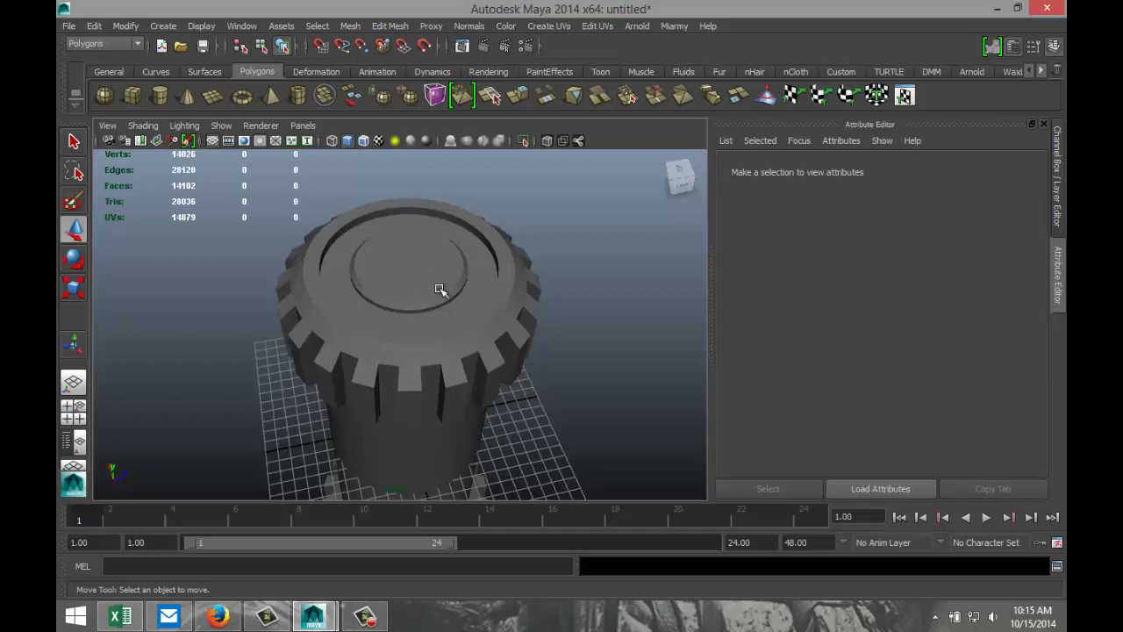
scroll(551, 334, down, 5)
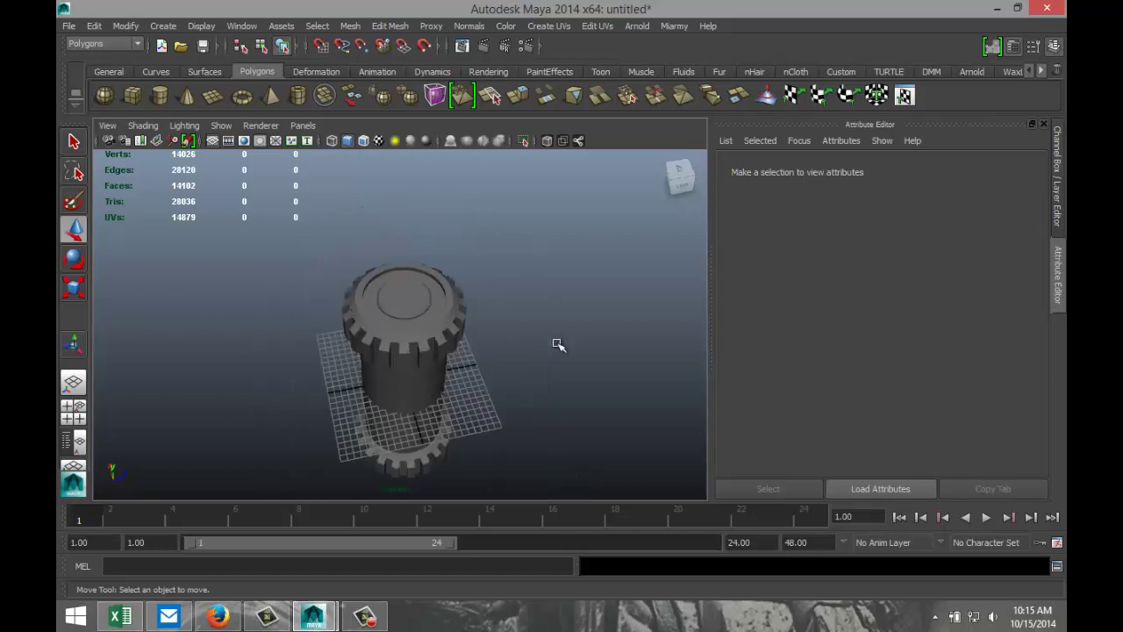
alt+drag(555, 369, 571, 281)
scroll(547, 290, down, 3)
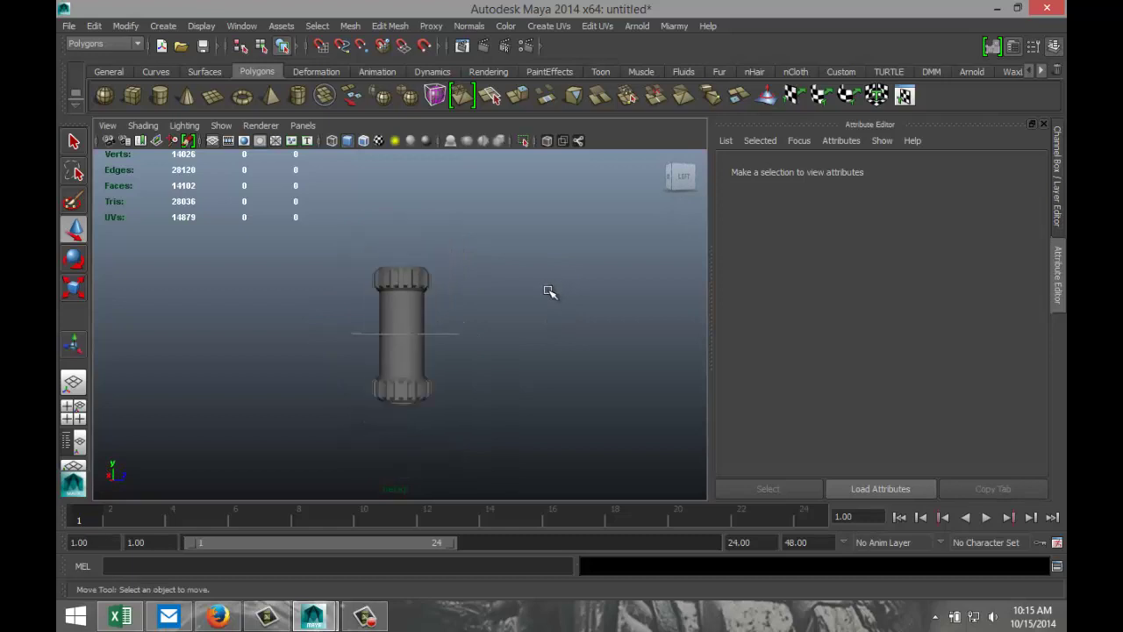
scroll(342, 240, down, 2)
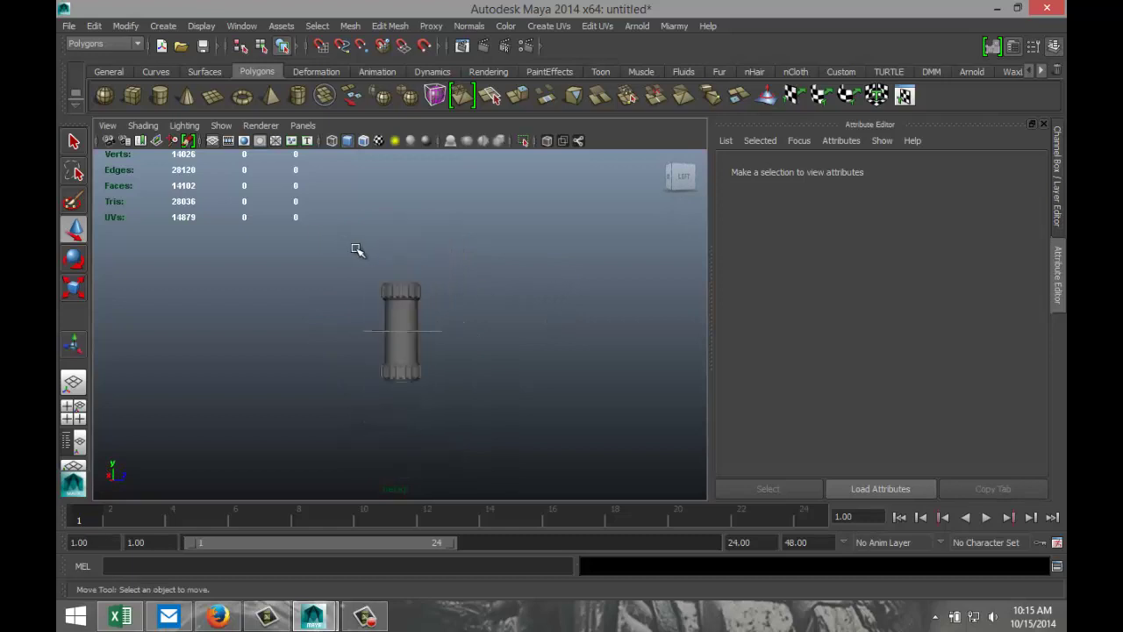
drag(313, 253, 485, 349)
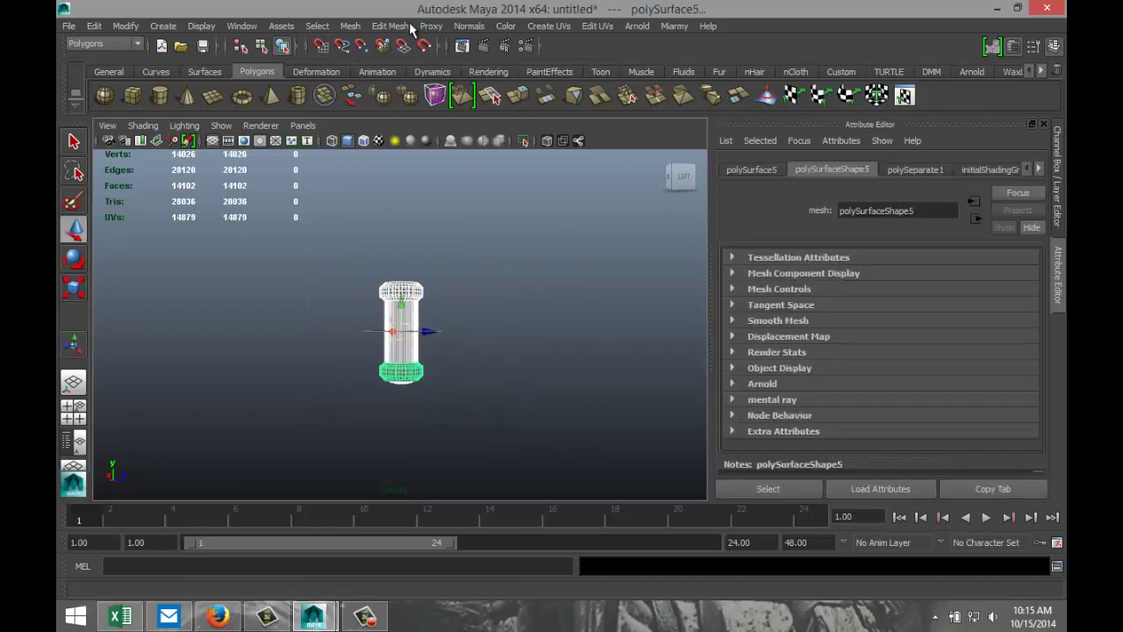
click(356, 26)
click(379, 46)
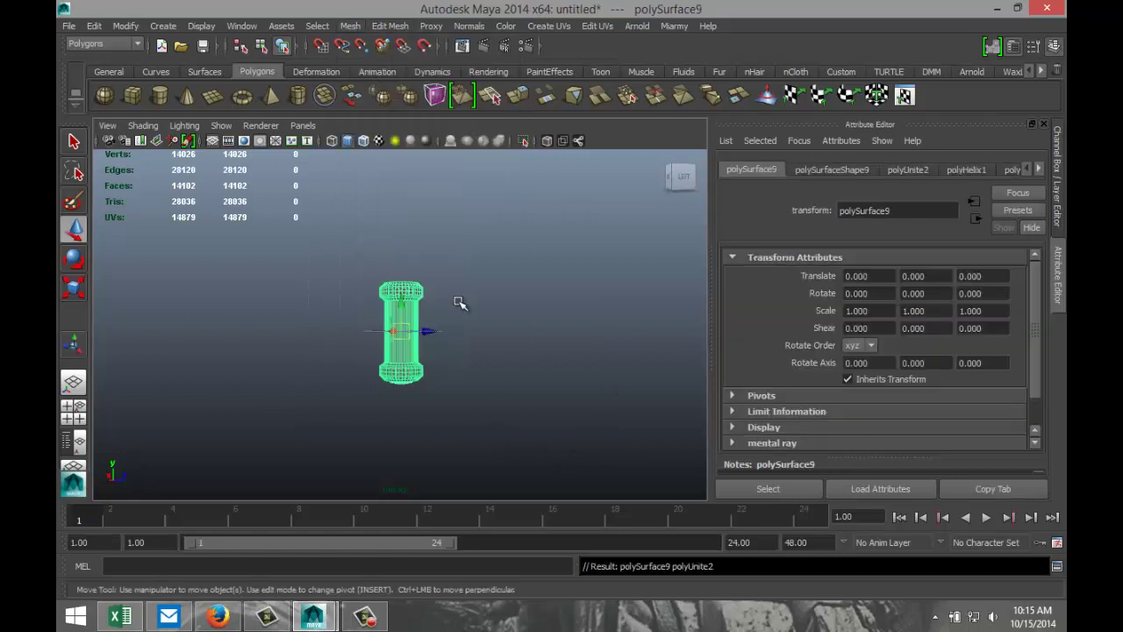
drag(399, 298, 400, 245)
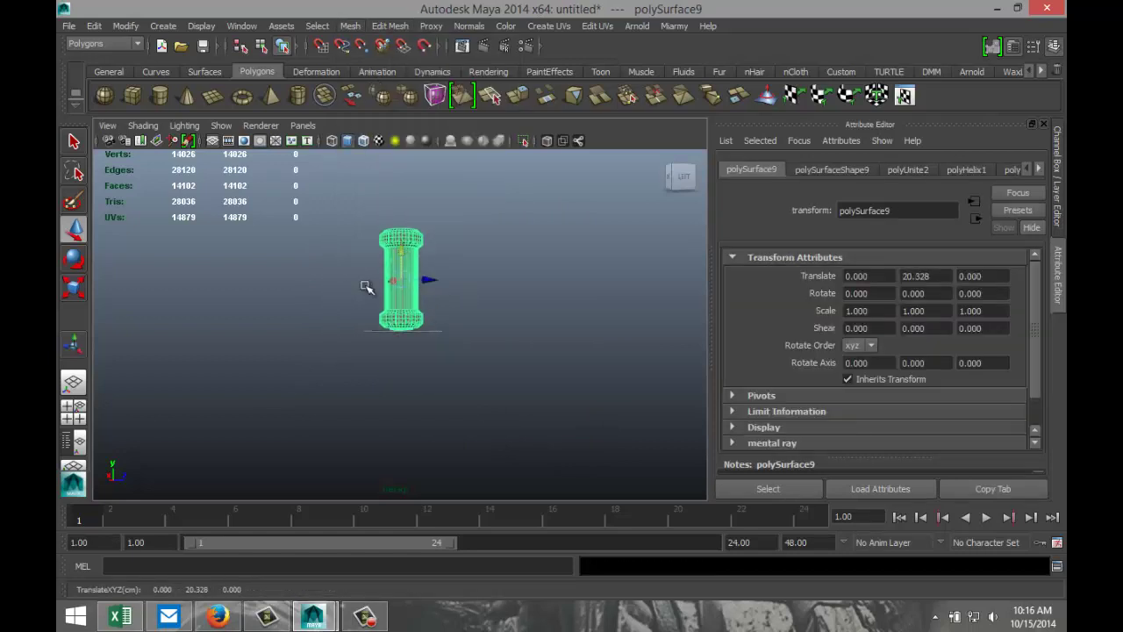
Examine how the combined model's base sits against the ground grid in the side and perspective views.
click(74, 412)
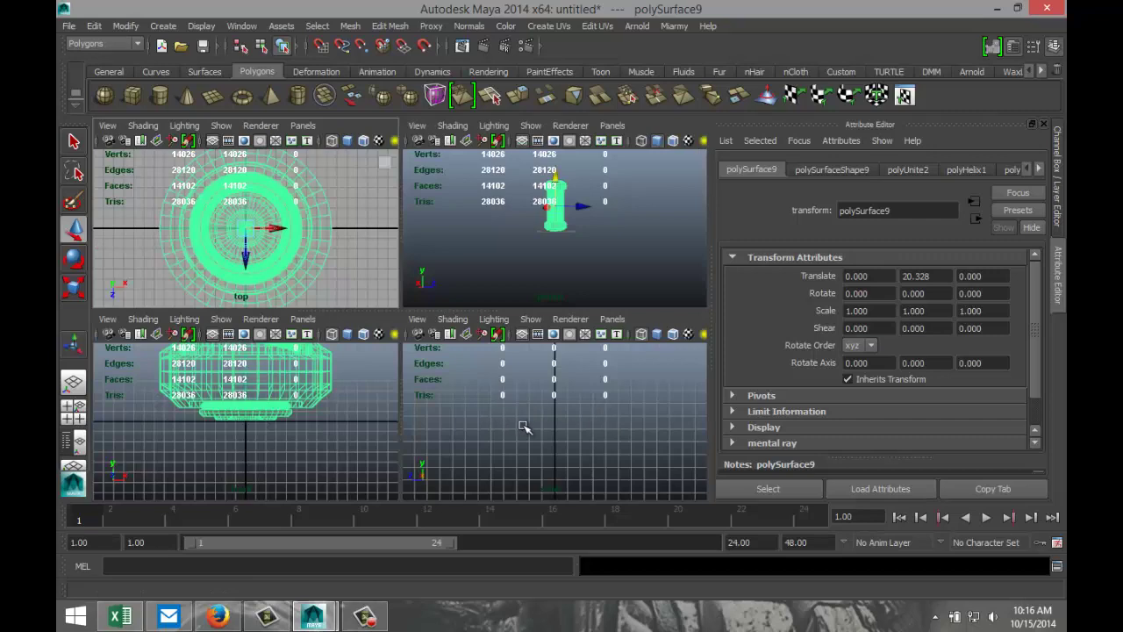
key(space)
key(f)
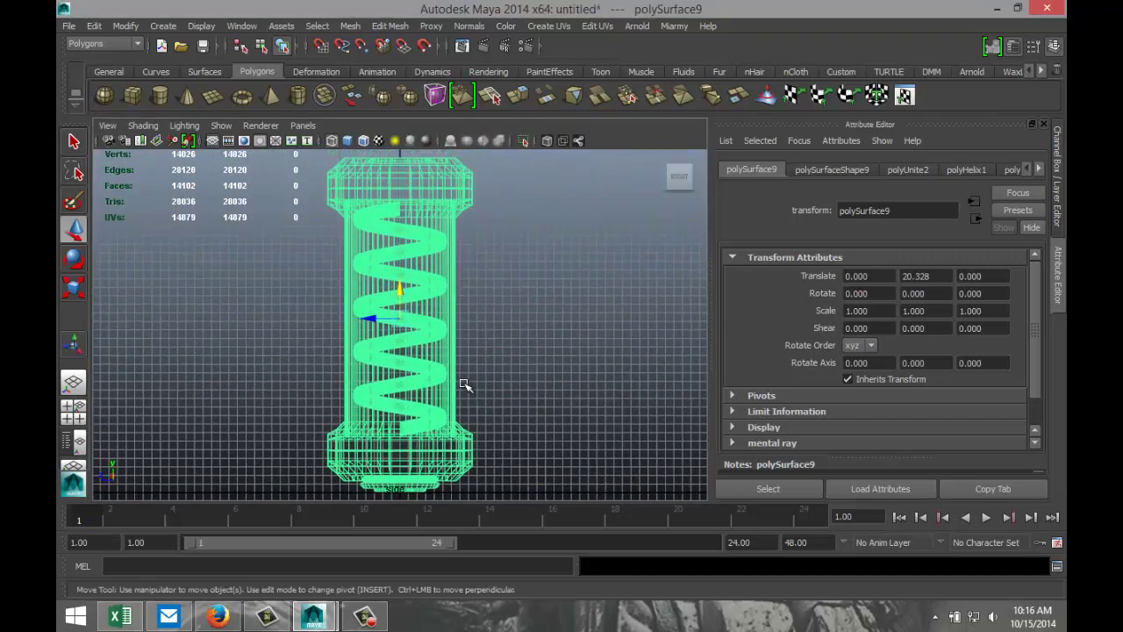
alt+middle_drag(492, 420, 512, 341)
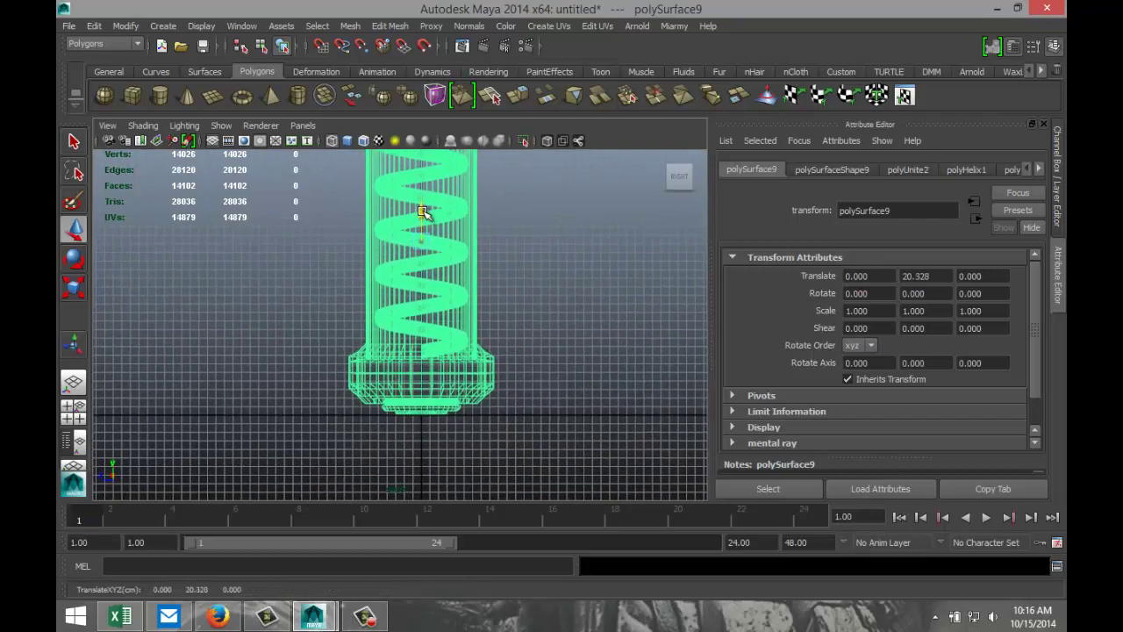
click(422, 213)
alt+middle_drag(544, 252, 527, 343)
click(74, 410)
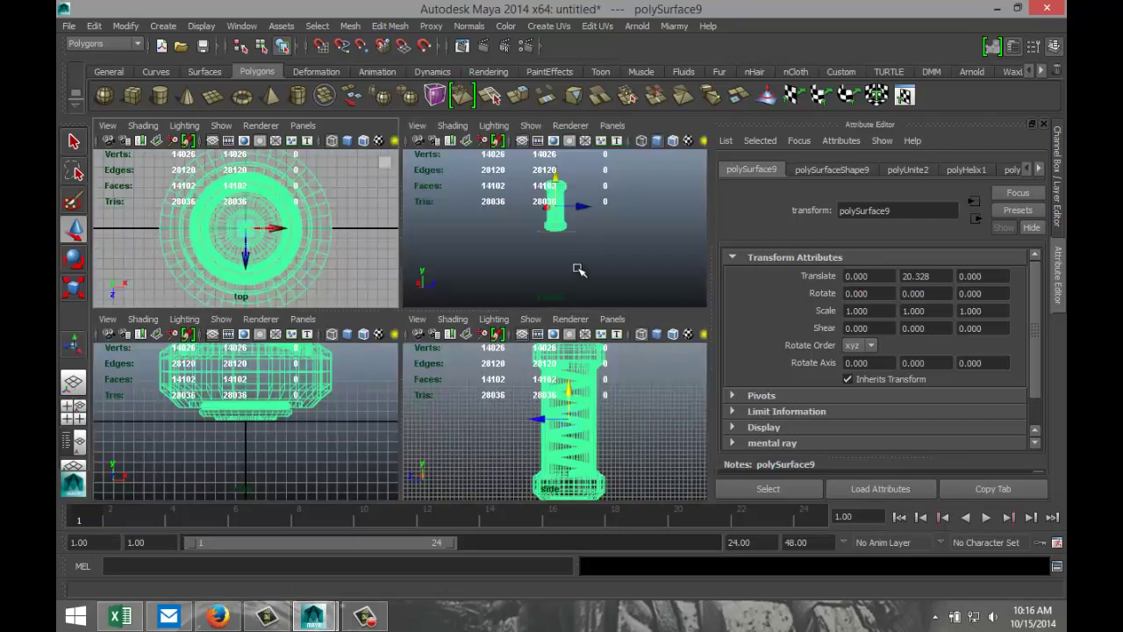
key(space)
alt+drag(518, 287, 531, 371)
scroll(539, 369, up, 2)
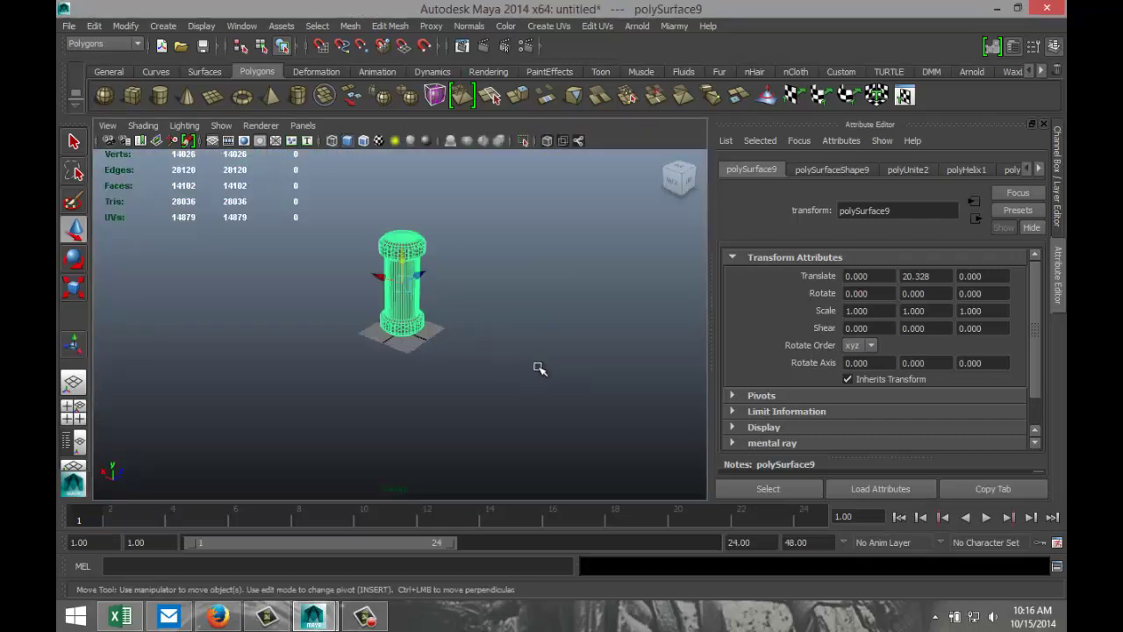
Create a large ground plane beneath the model and move it to about X 12.36, Z 18.8.
click(213, 95)
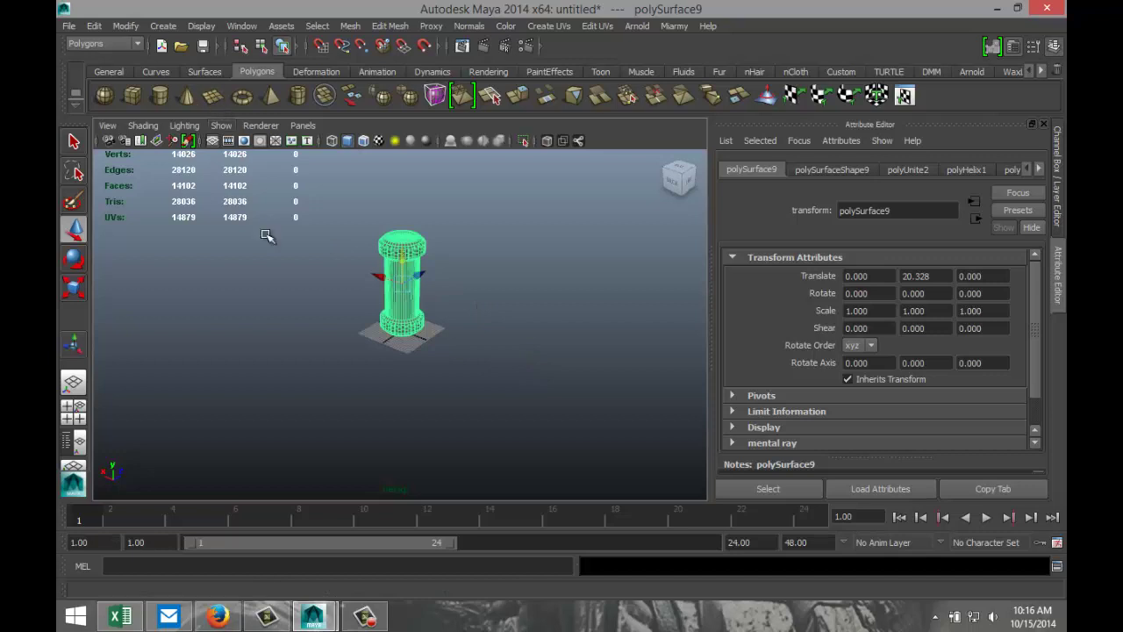
drag(164, 344, 852, 253)
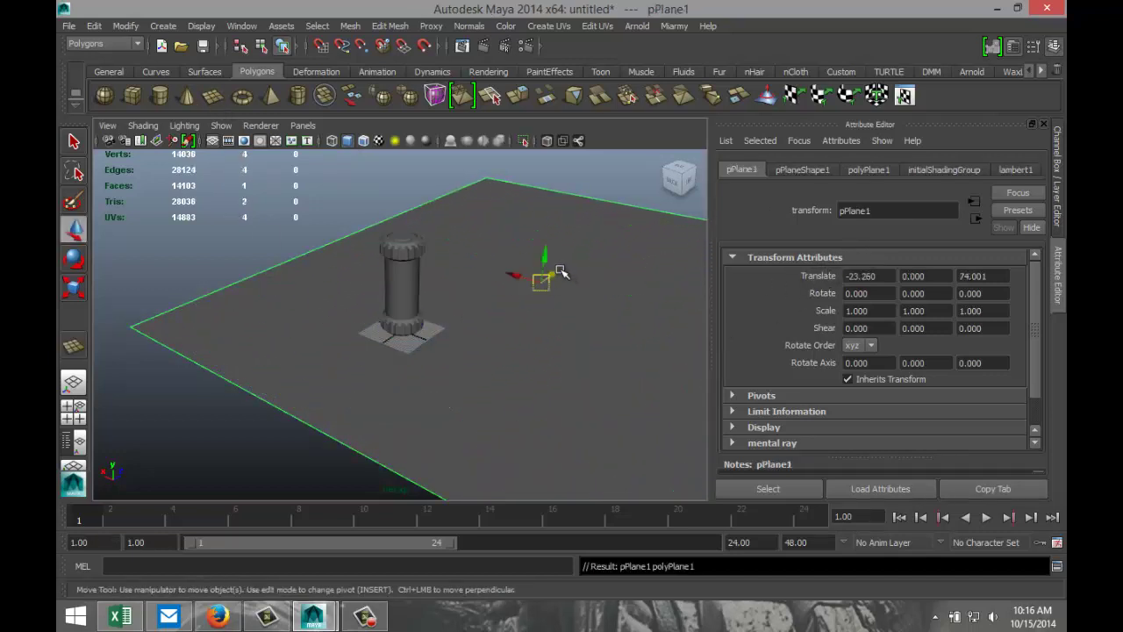
drag(560, 272, 395, 309)
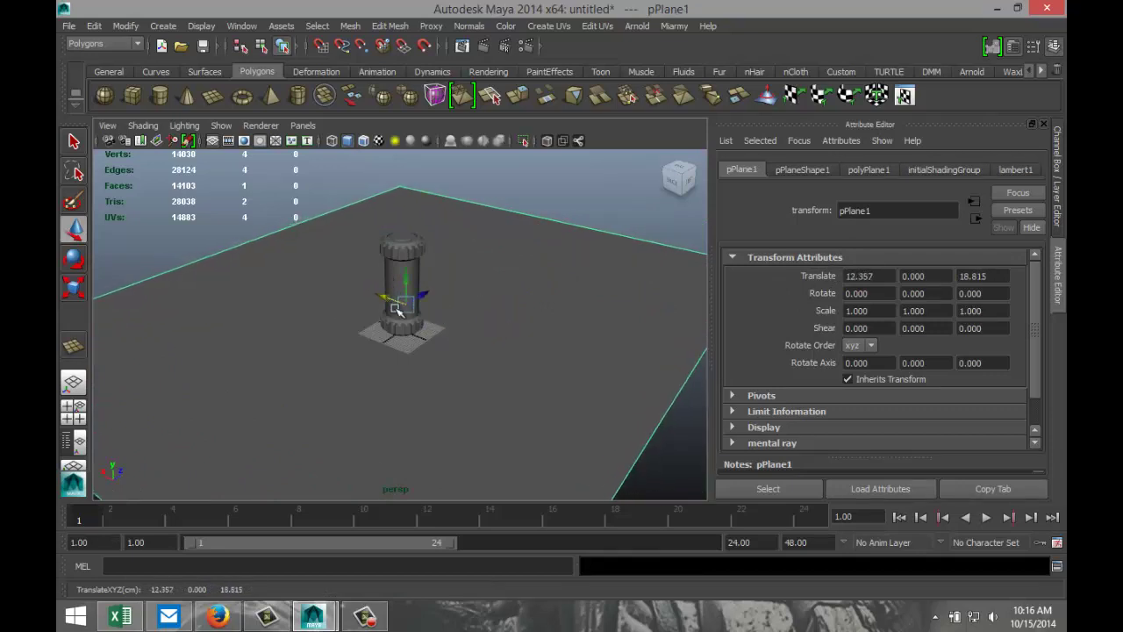
scroll(501, 396, up, 2)
scroll(502, 397, up, 2)
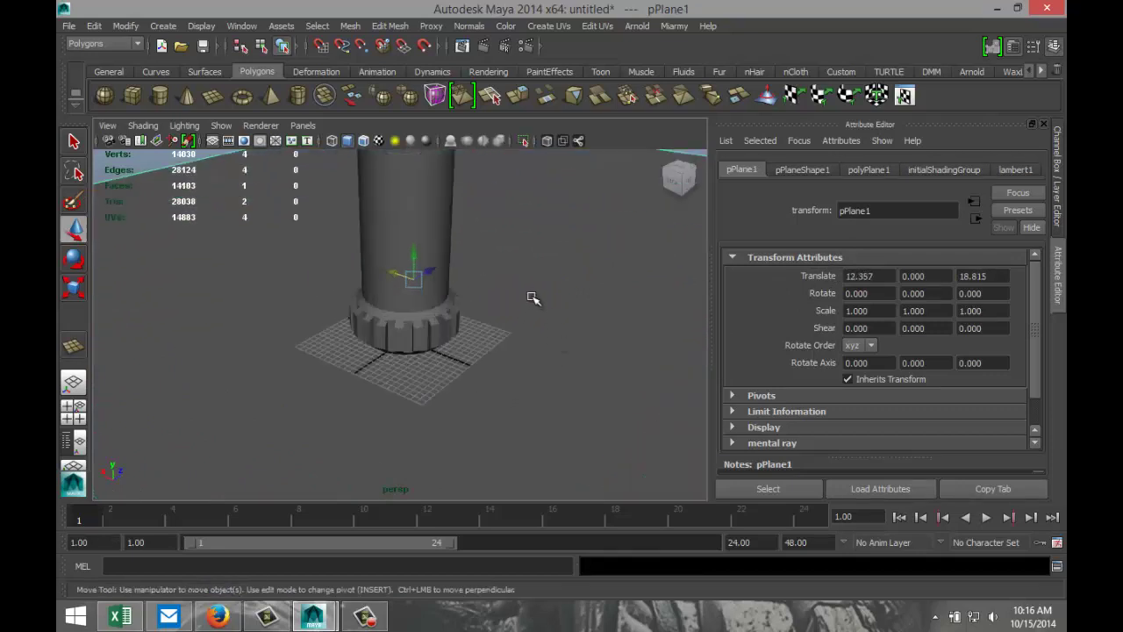
alt+drag(533, 298, 509, 369)
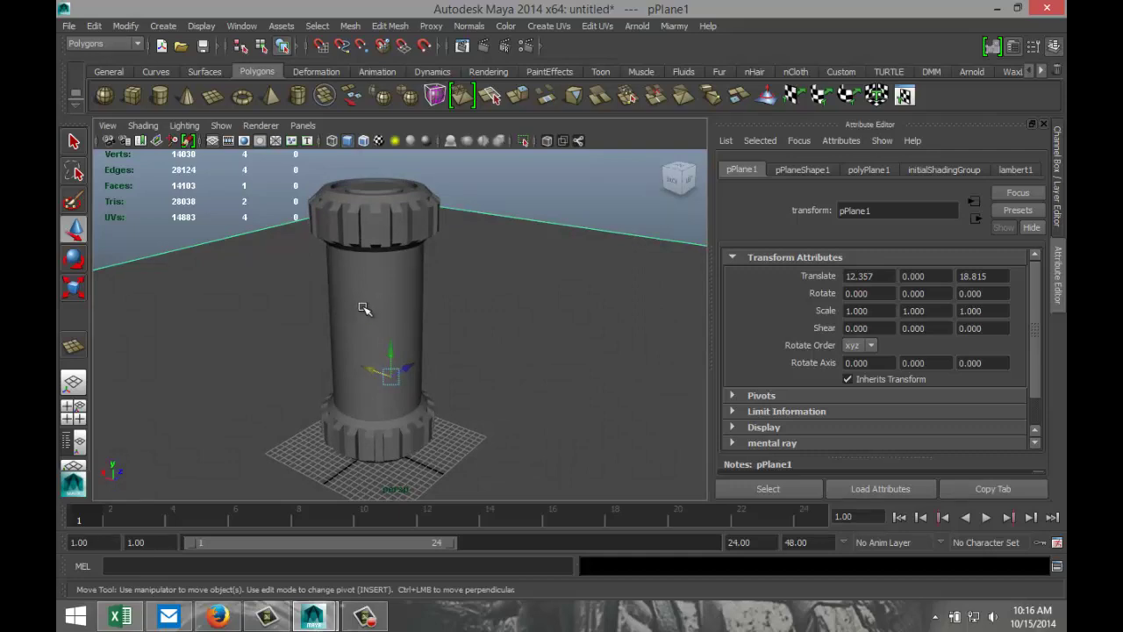
Switch to wireframe display, select the combined model and separate it into its individual pieces.
key(4)
scroll(351, 308, up, 5)
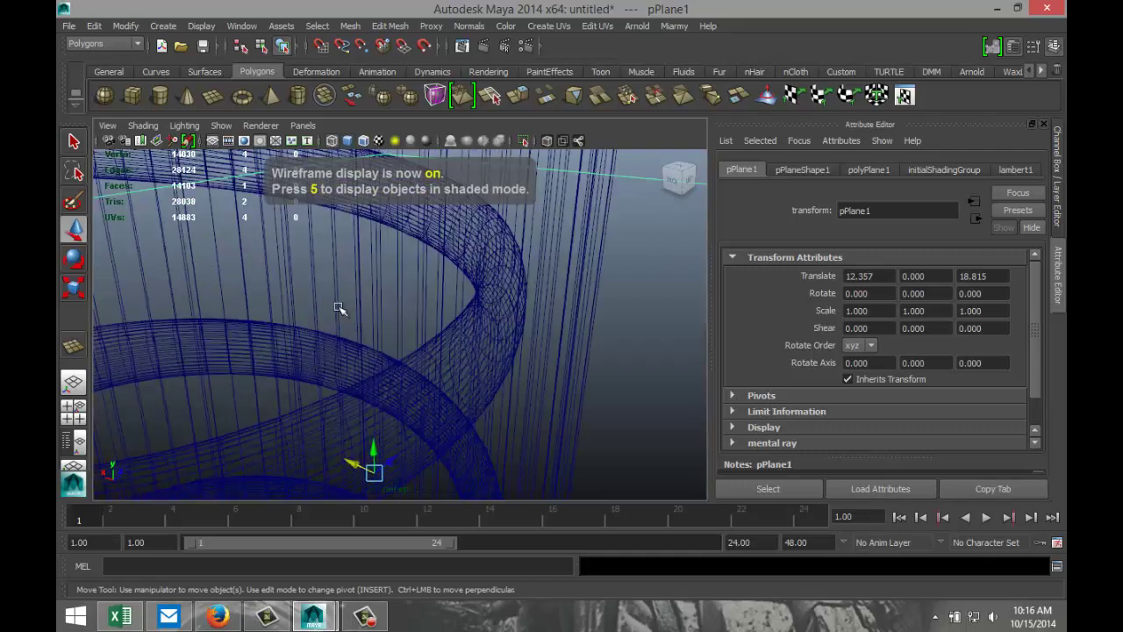
middle_drag(307, 293, 430, 310)
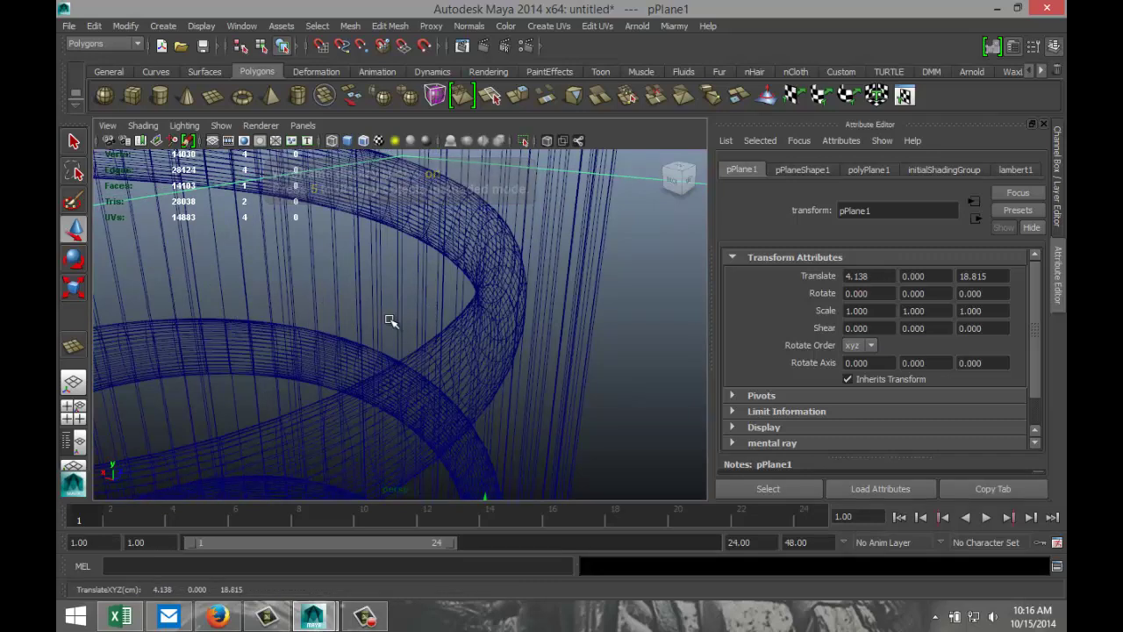
key(ctrl+z)
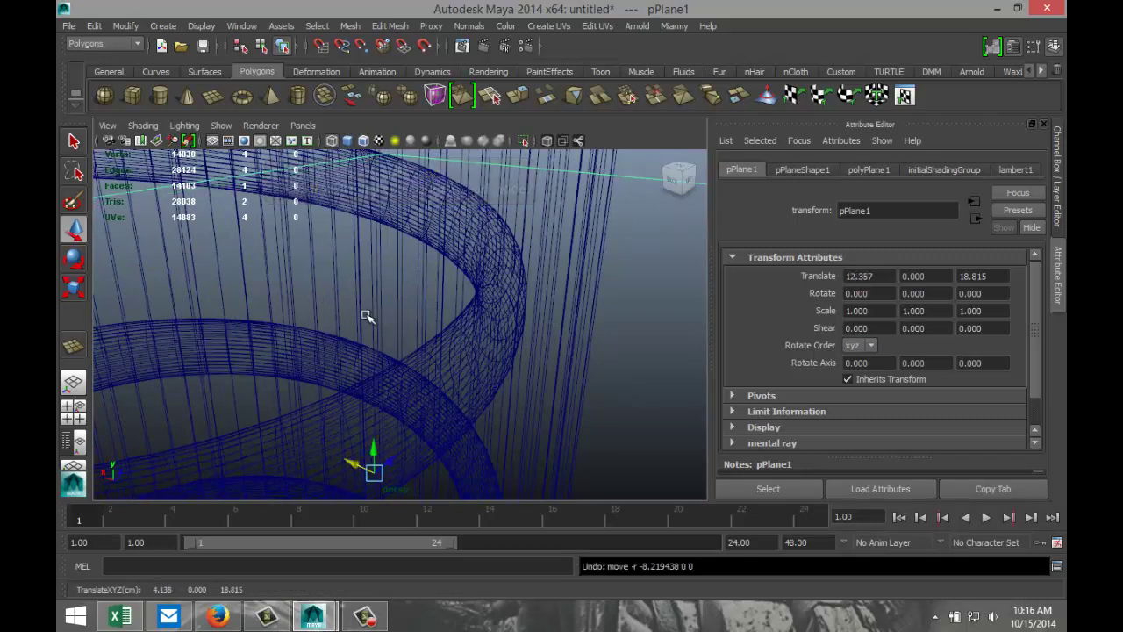
click(306, 335)
scroll(313, 350, down, 10)
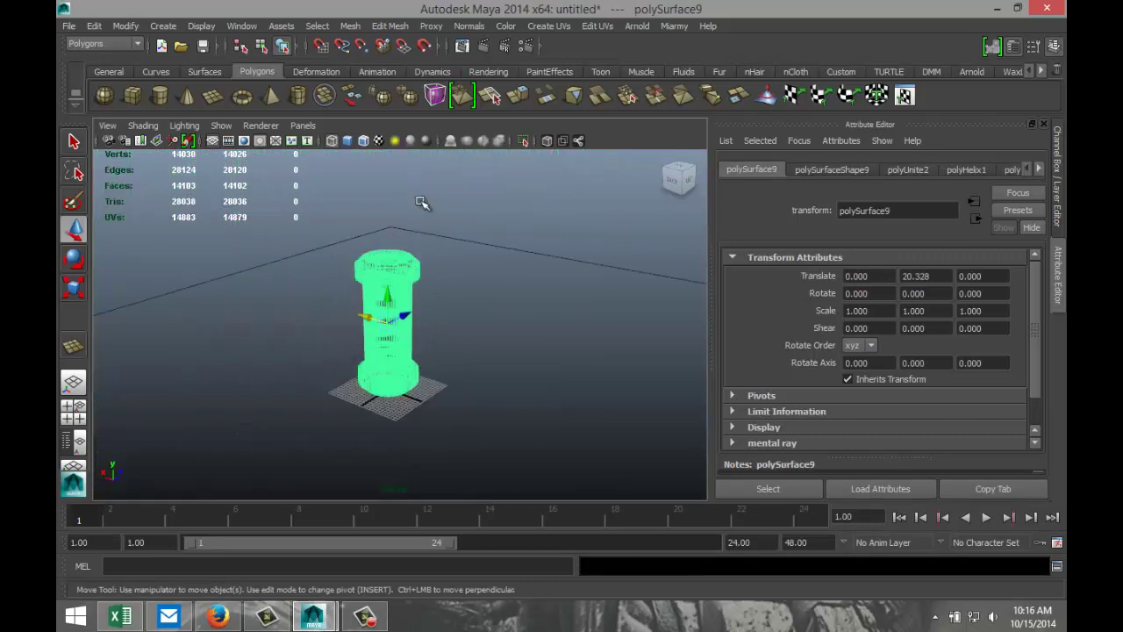
click(350, 25)
click(378, 63)
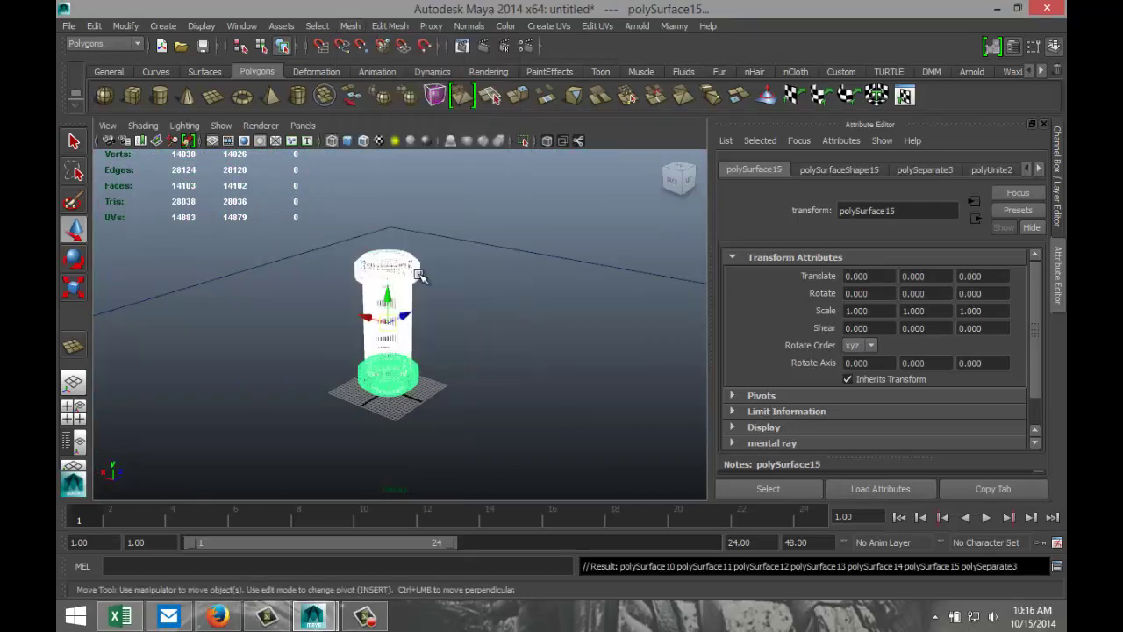
Select the helix inside the pipe and assign it a new mia_material_x material.
scroll(464, 296, up, 5)
click(450, 279)
scroll(378, 298, up, 5)
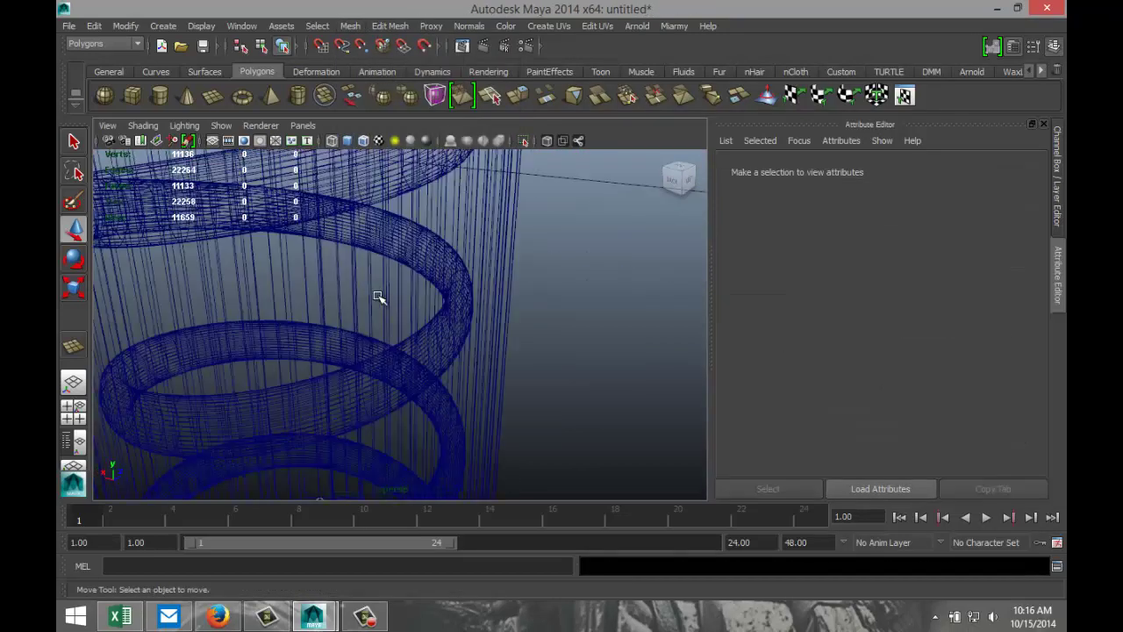
click(362, 235)
scroll(489, 283, down, 5)
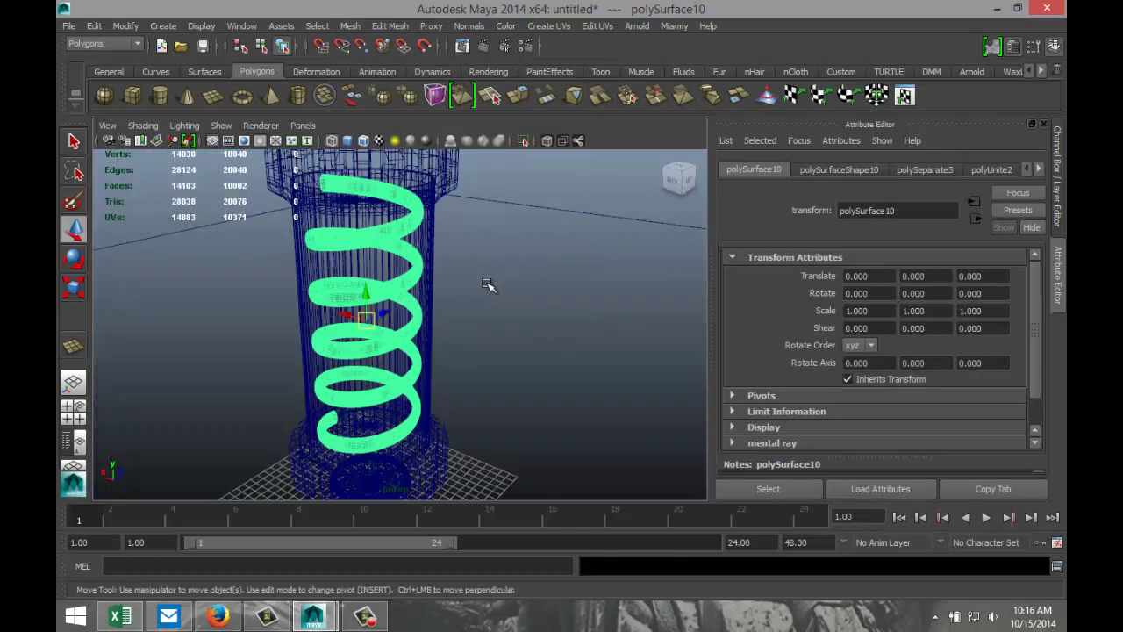
right_drag(393, 230, 416, 500)
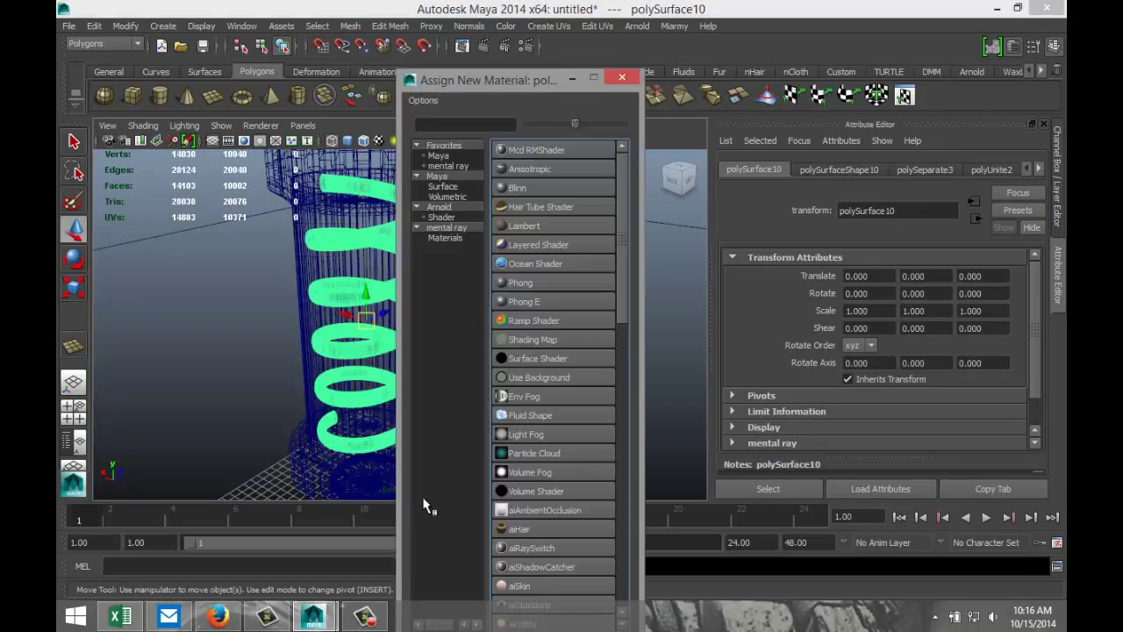
click(451, 124)
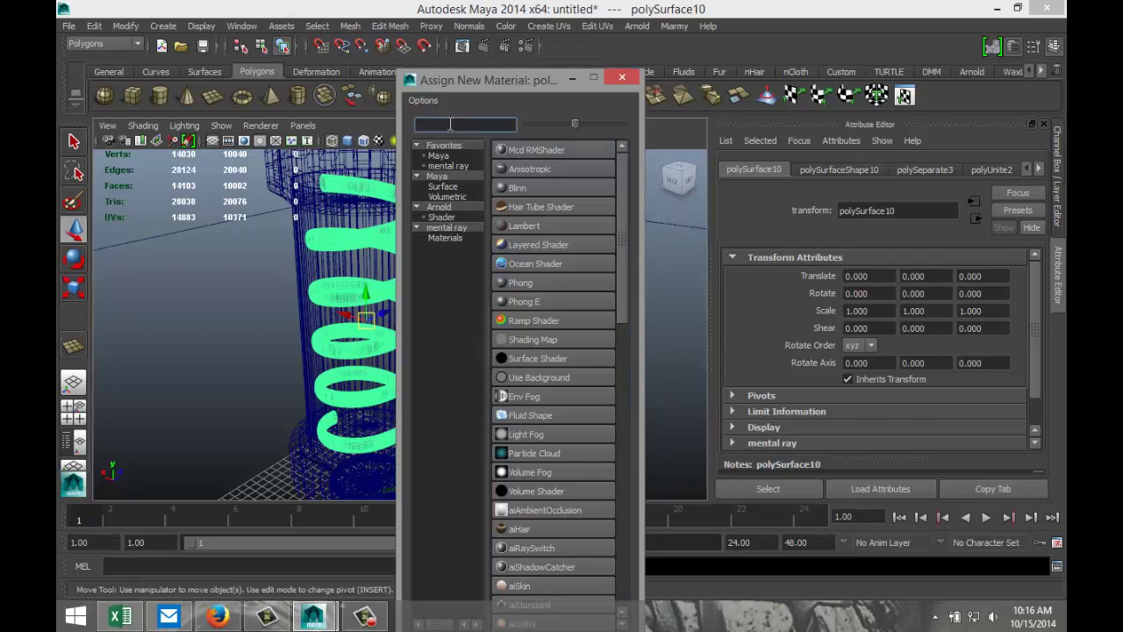
text(mia)
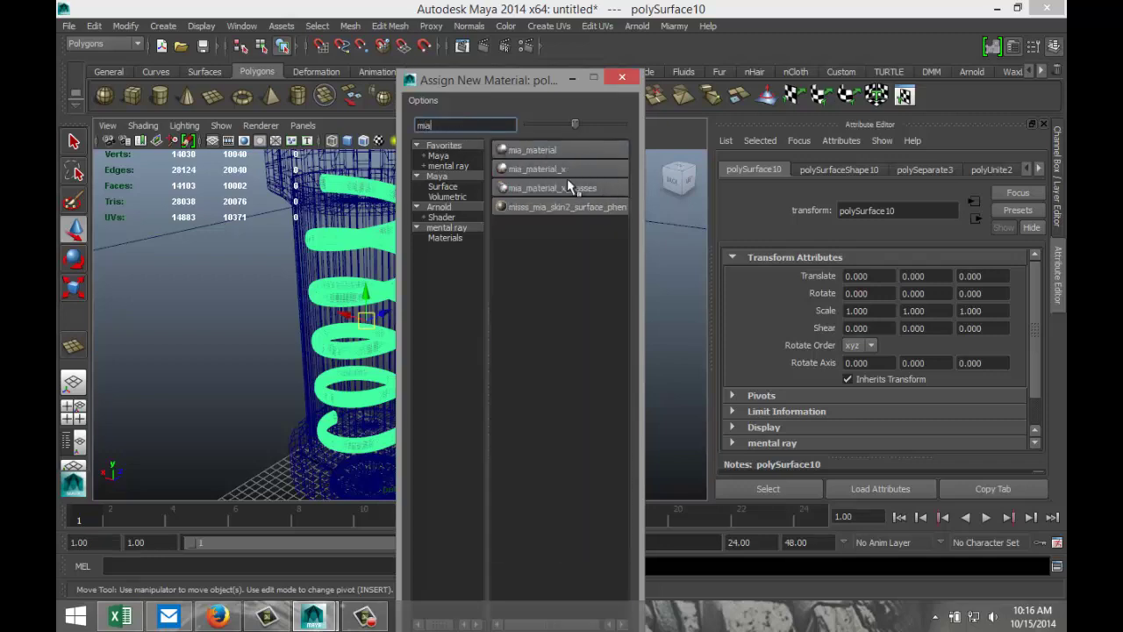
click(562, 170)
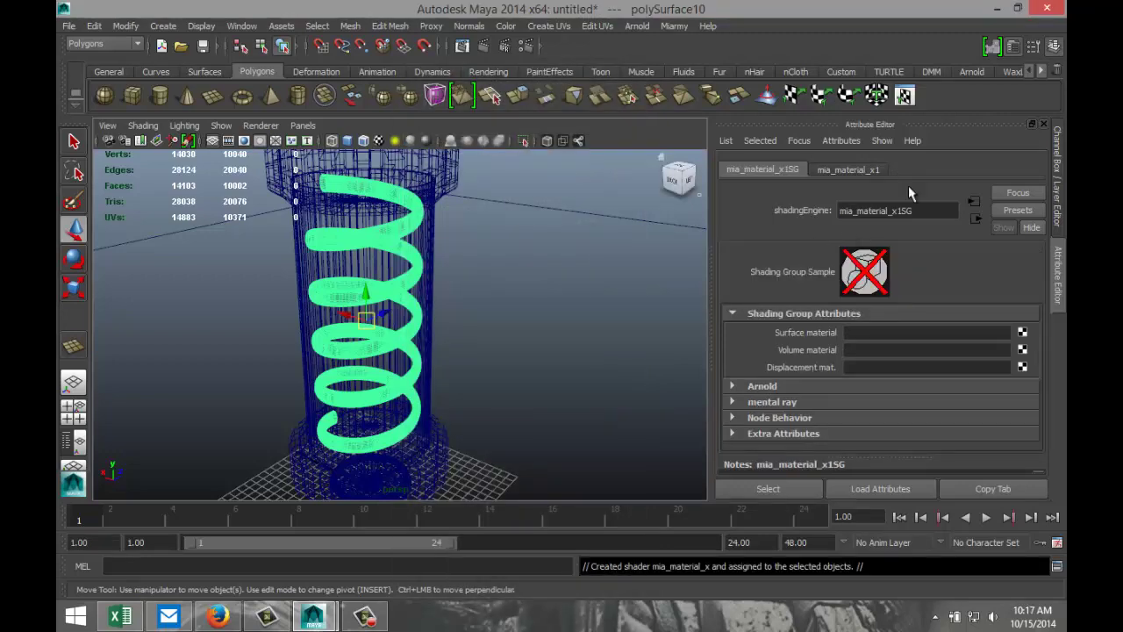
Apply the GlassSolid preset to the helix's material.
click(861, 172)
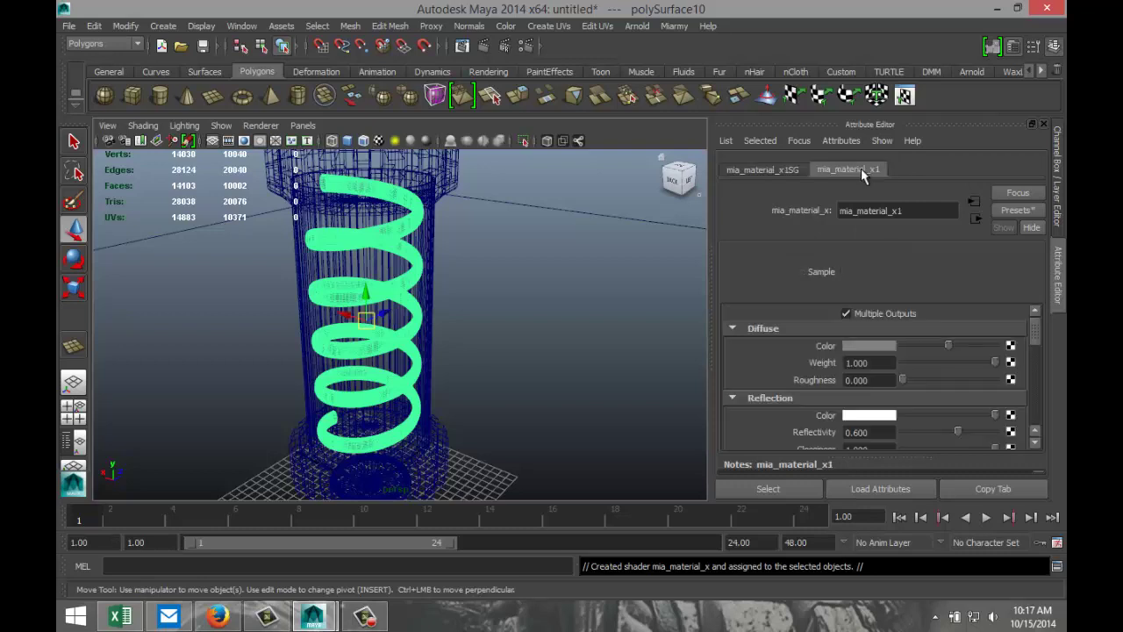
click(1009, 210)
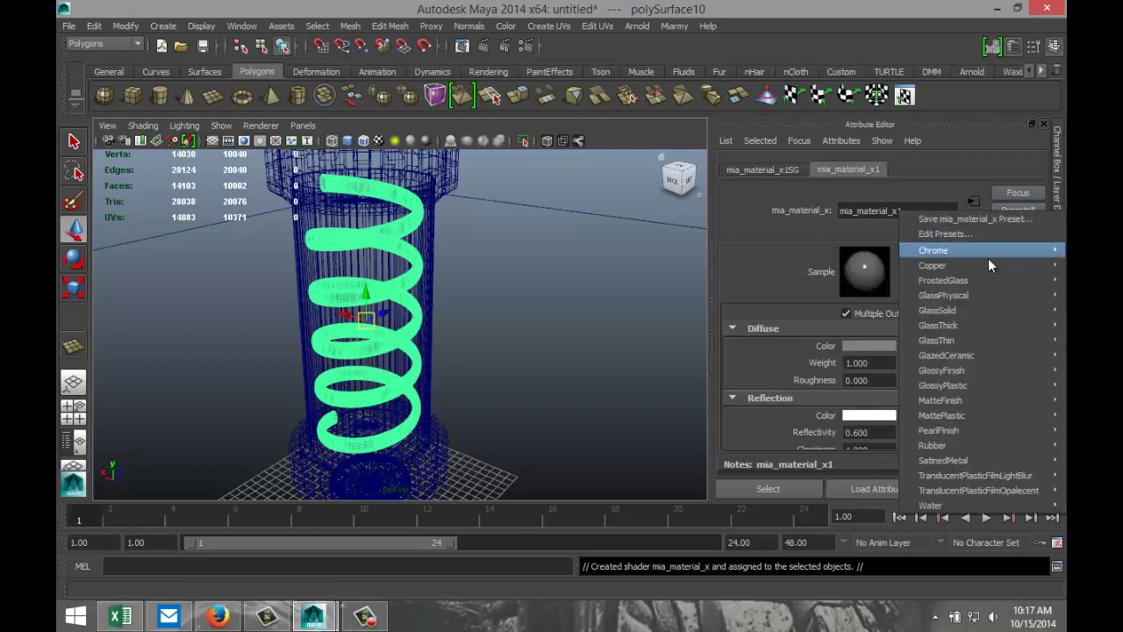
mouse_move(973, 314)
click(853, 310)
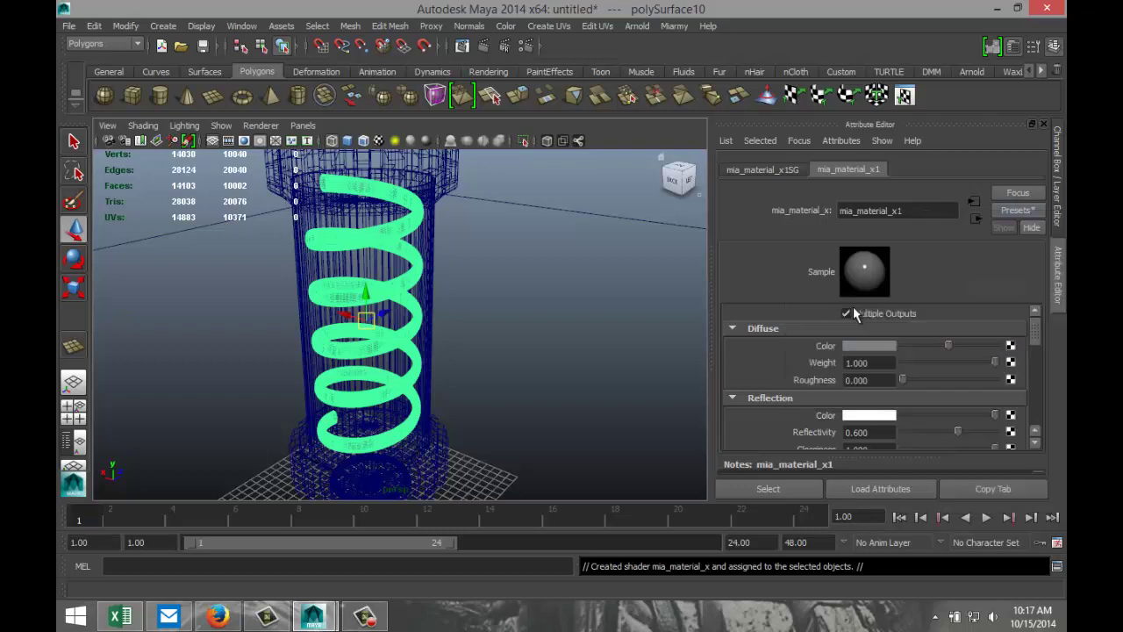
Set the refraction color of the helix's material to green, about H 117.3, S 0.944, V 0.930.
scroll(850, 370, down, 5)
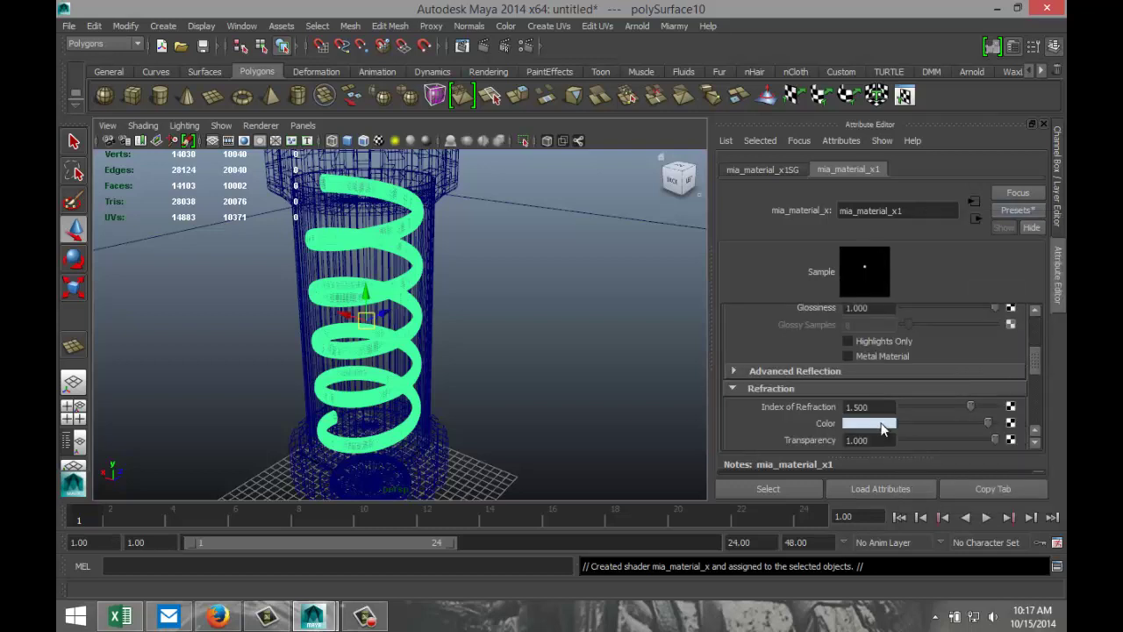
click(878, 424)
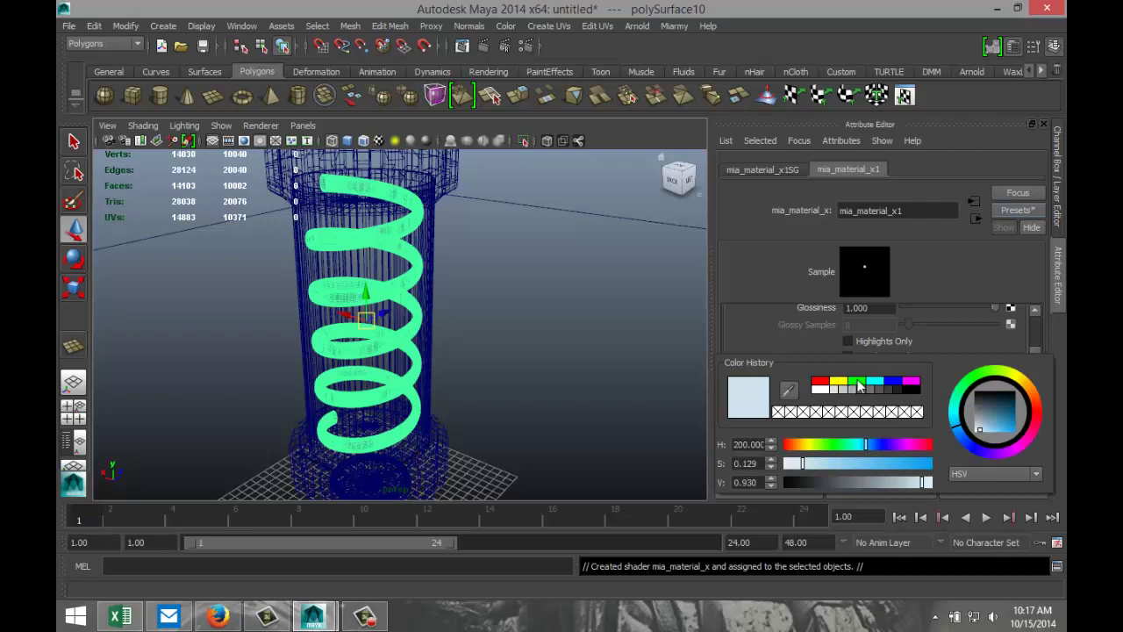
click(857, 382)
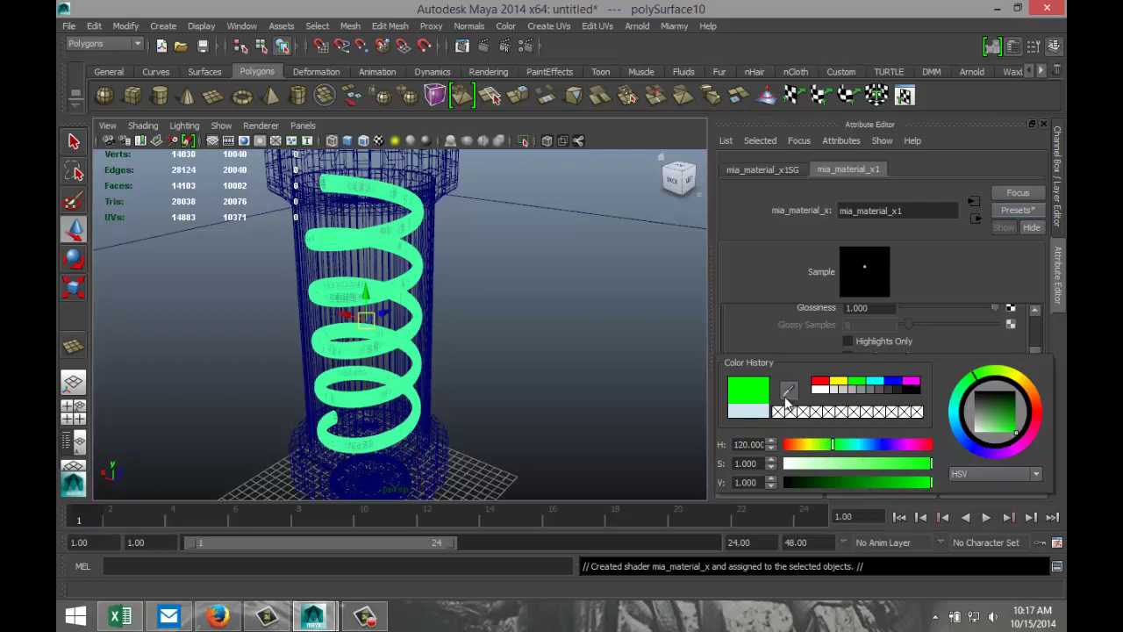
click(759, 414)
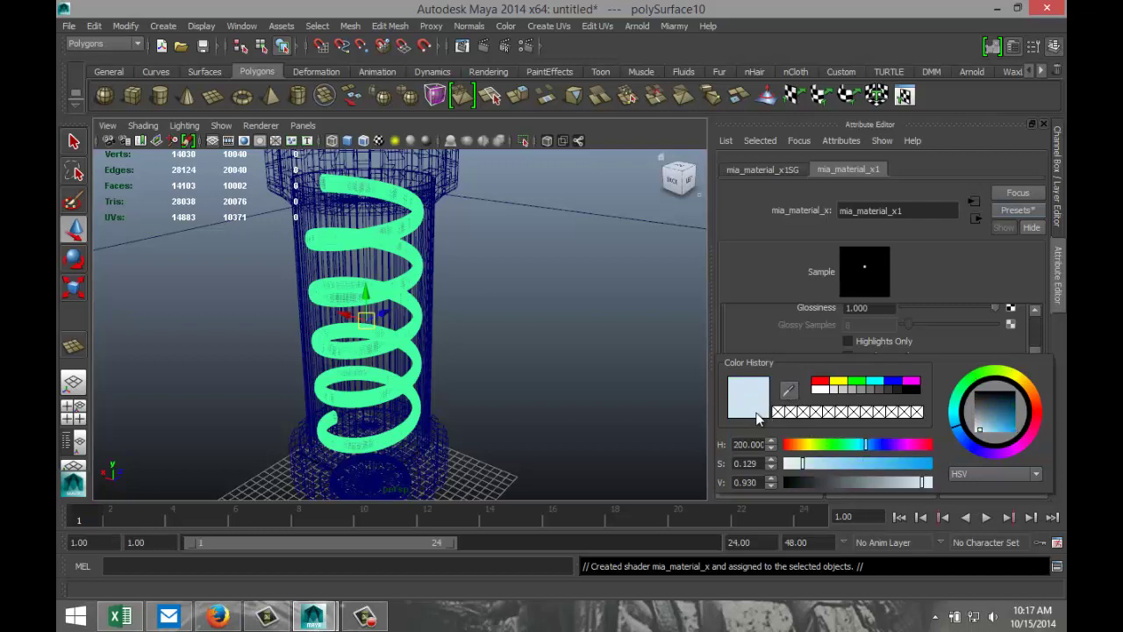
drag(868, 449, 911, 463)
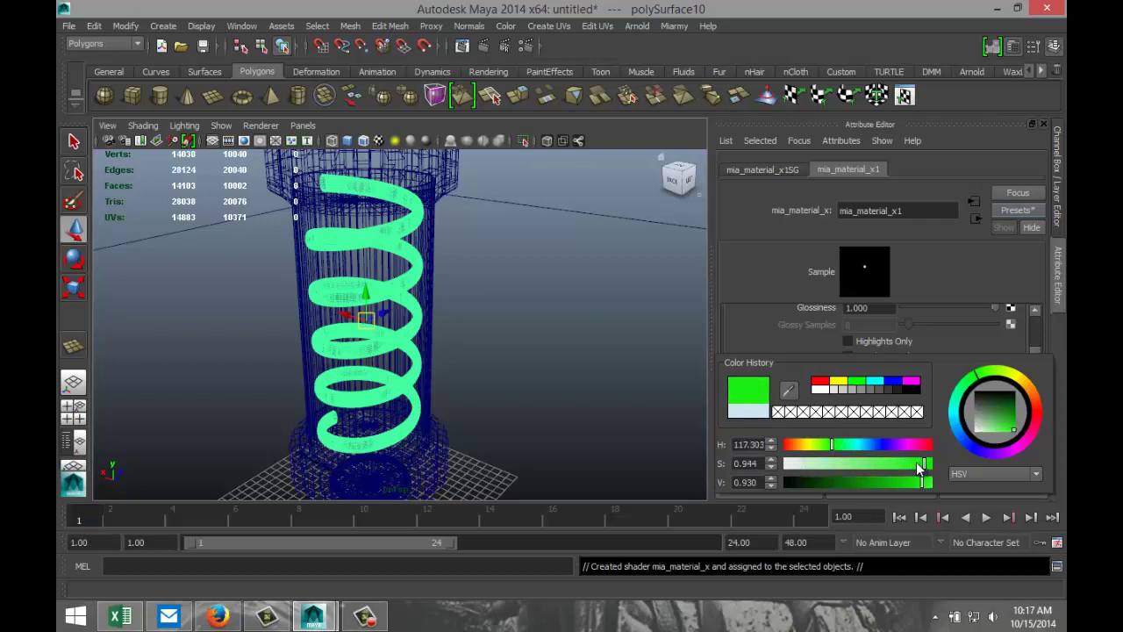
scroll(782, 329, down, 1)
scroll(783, 331, up, 2)
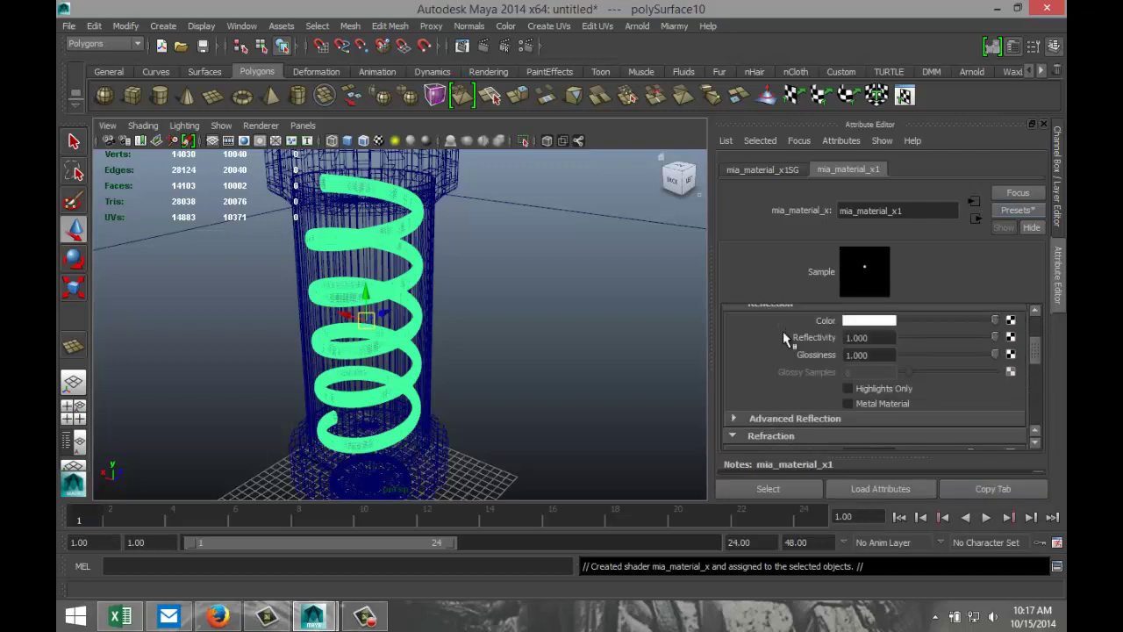
scroll(755, 360, up, 2)
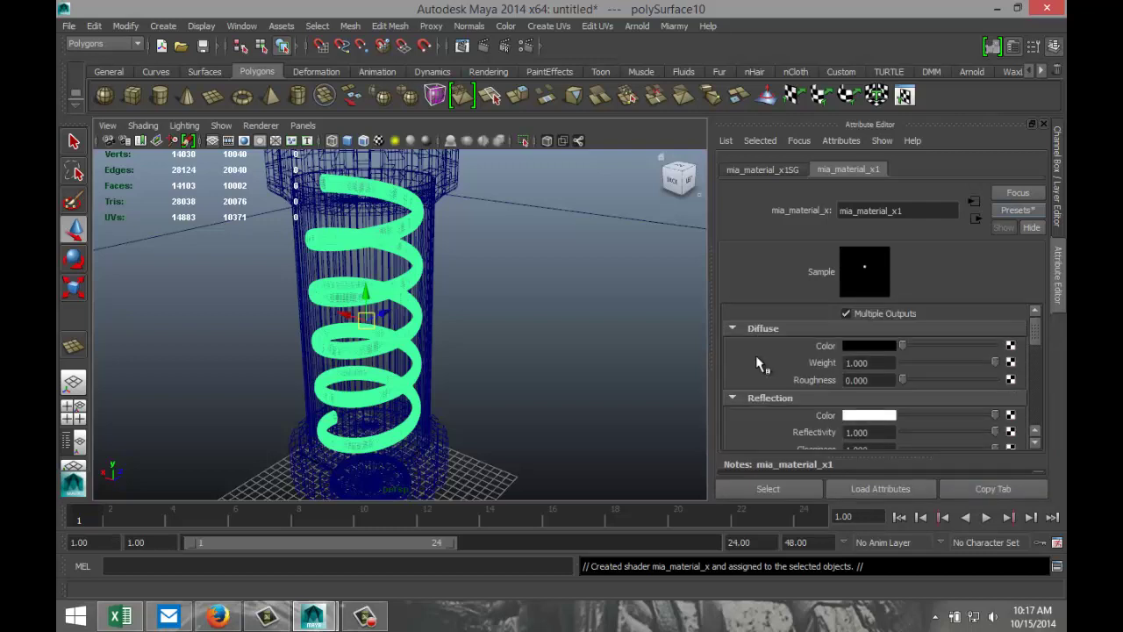
Select the pipe around the helix and assign it a new mia_material_x material.
click(554, 318)
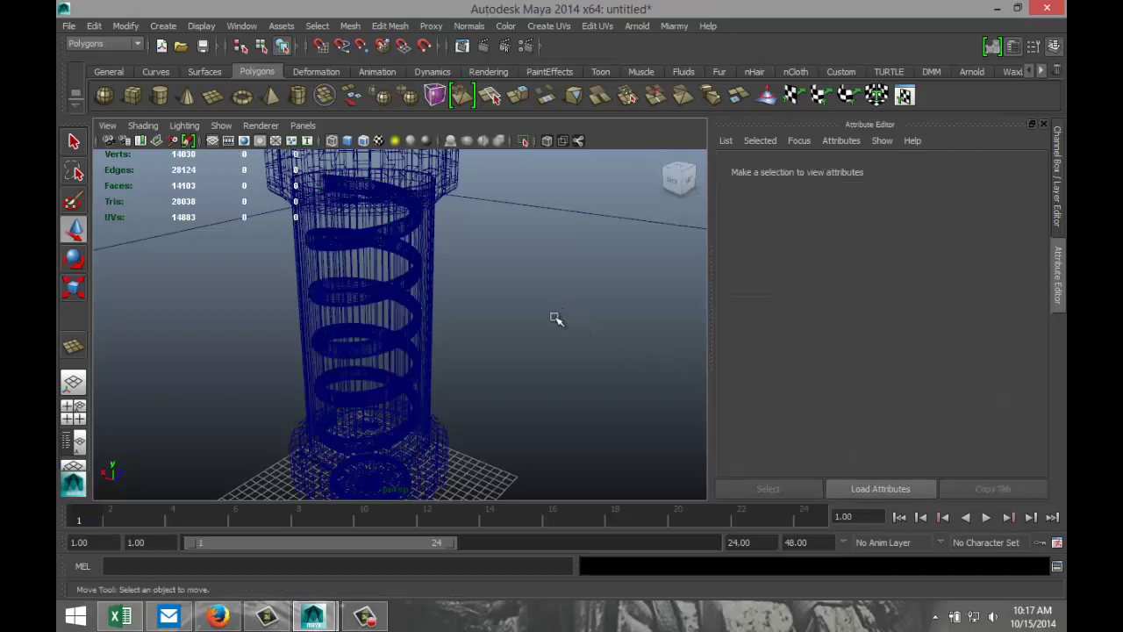
click(296, 266)
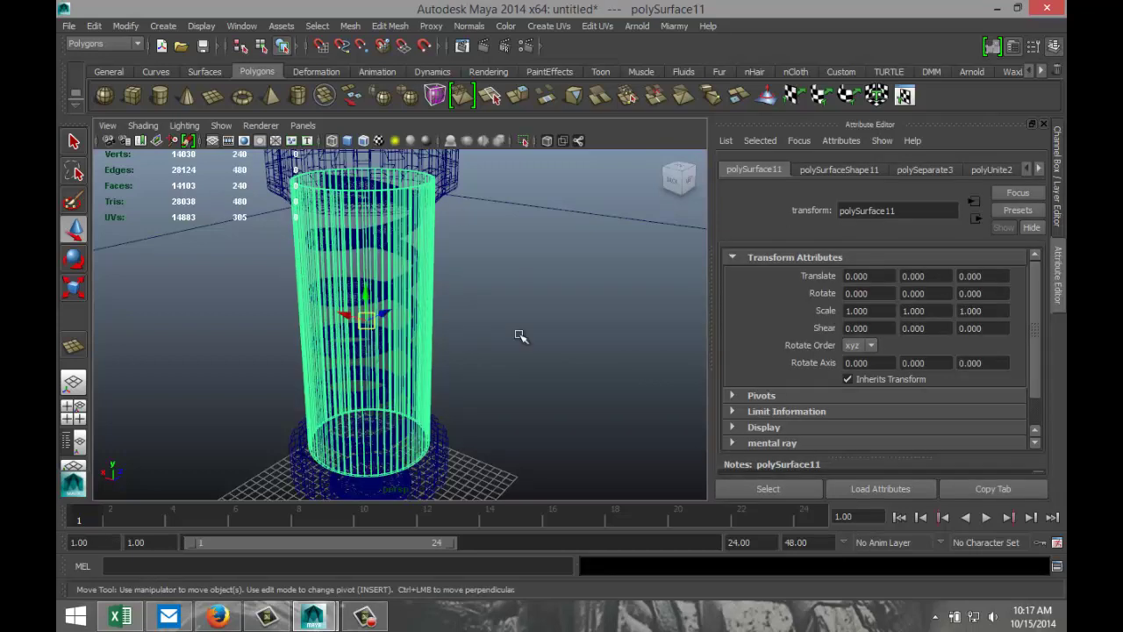
right_click(428, 267)
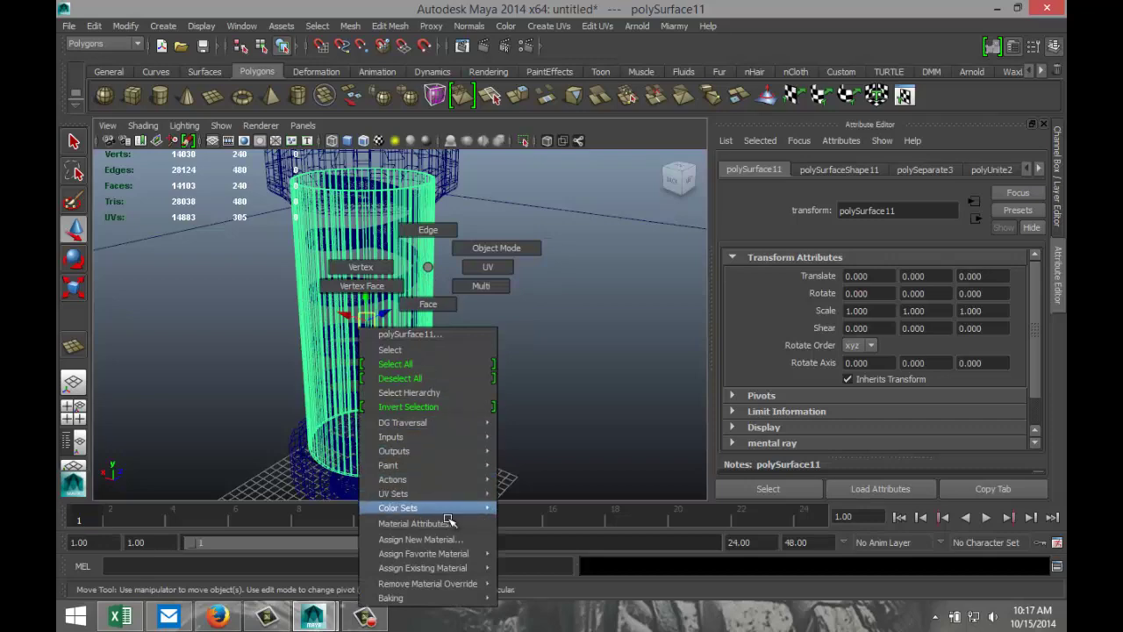
click(458, 539)
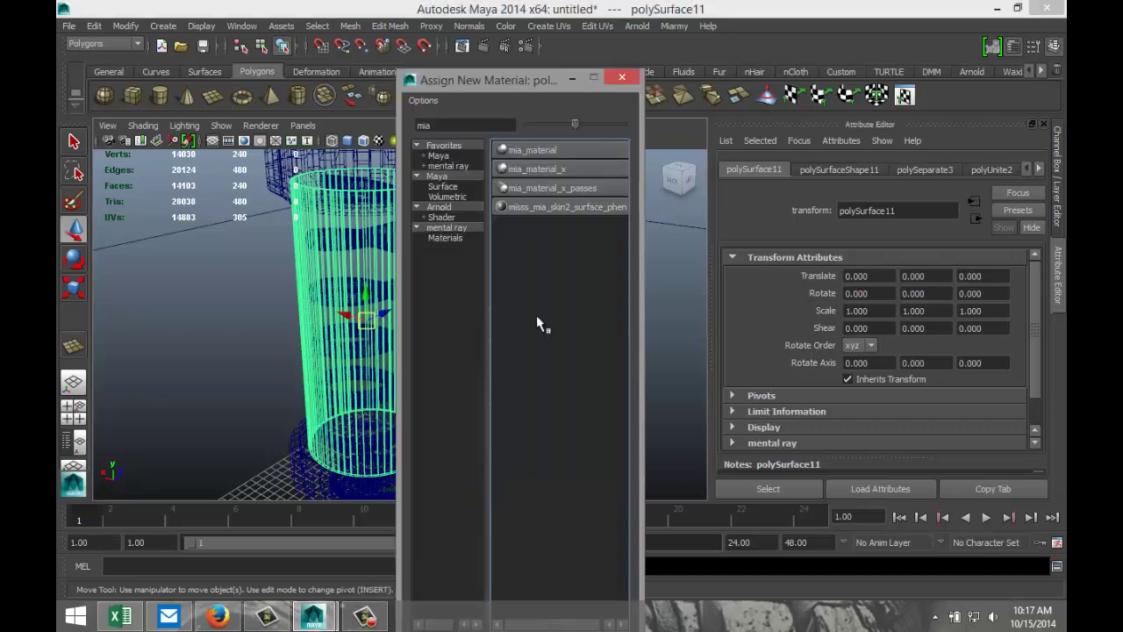
click(557, 171)
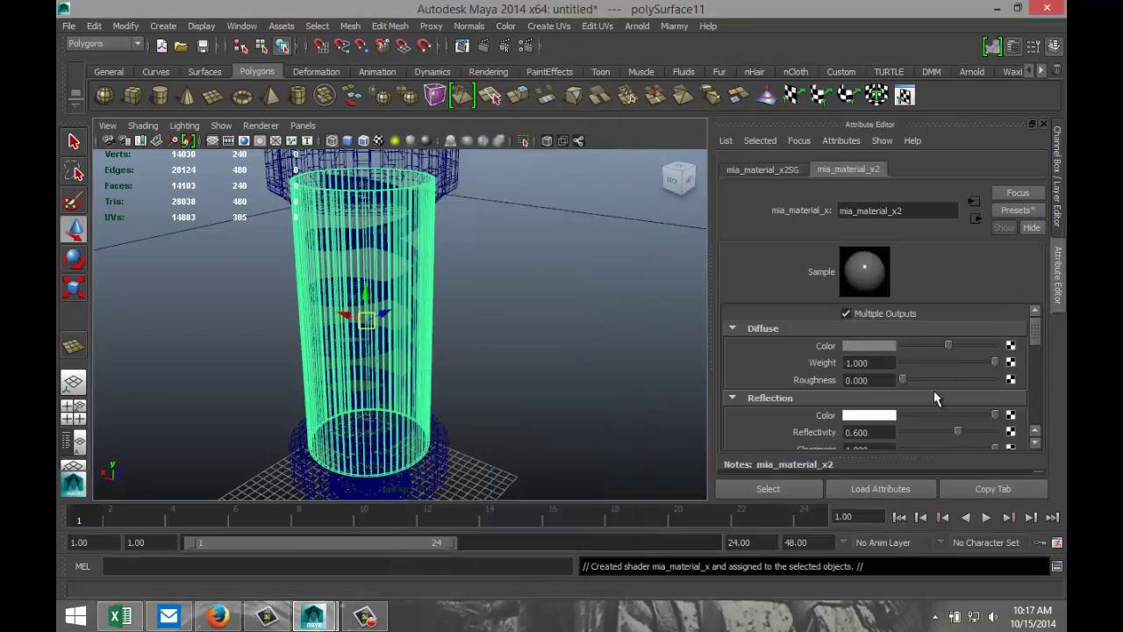
Examine the diffuse, reflection and refraction settings of the pipe's new material.
scroll(934, 385, down, 5)
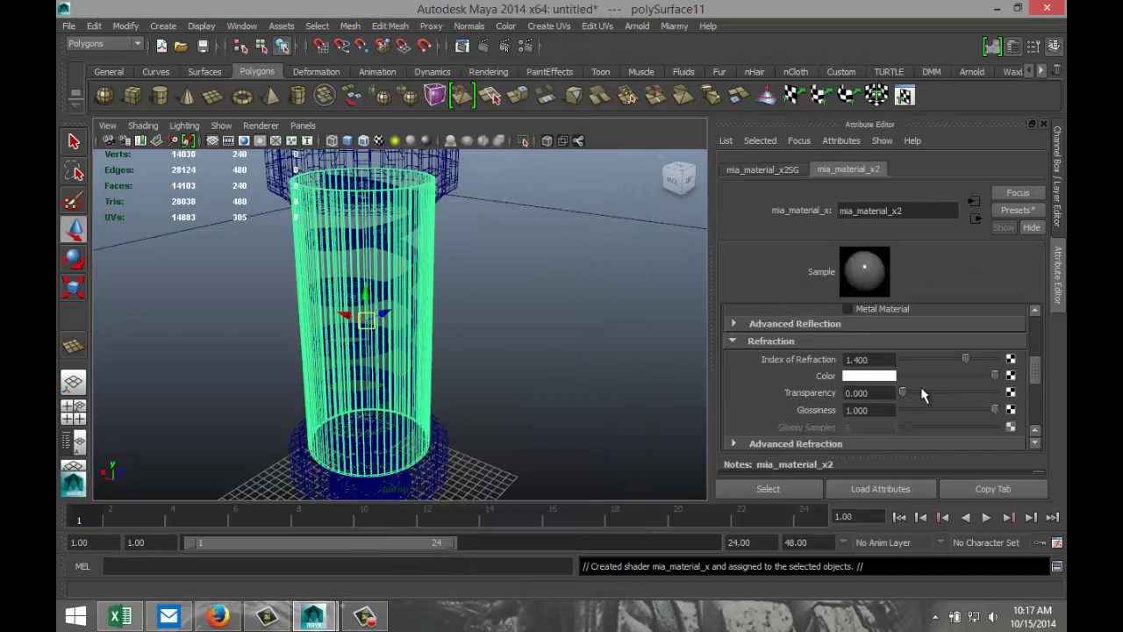
scroll(921, 389, down, 3)
scroll(921, 388, up, 10)
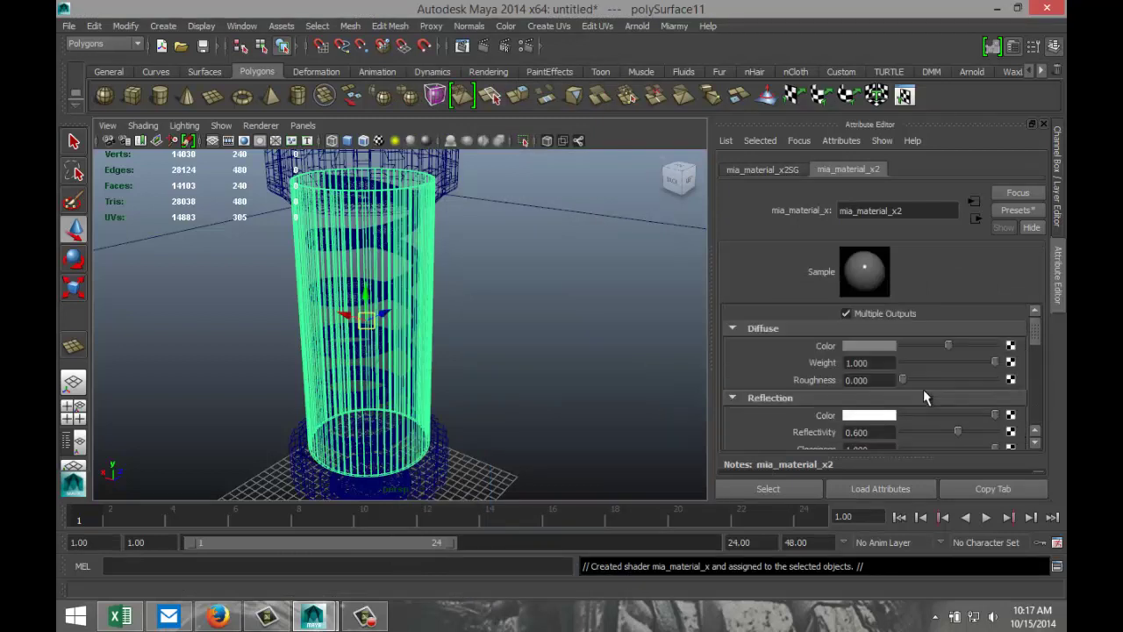
scroll(926, 396, down, 3)
scroll(930, 396, down, 2)
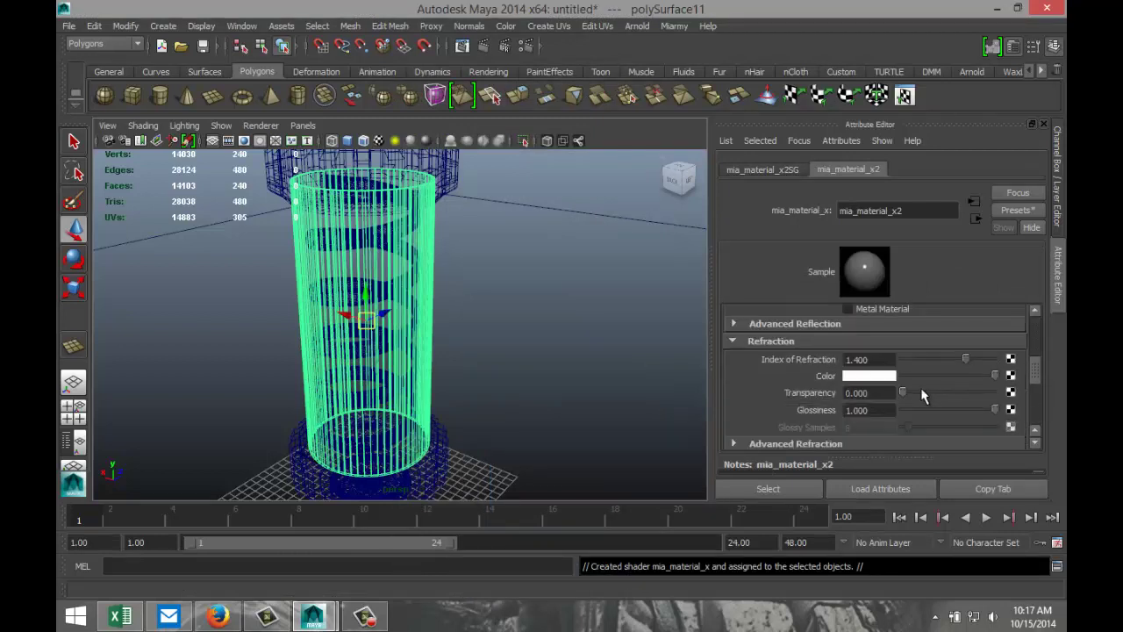
click(868, 376)
scroll(829, 383, up, 6)
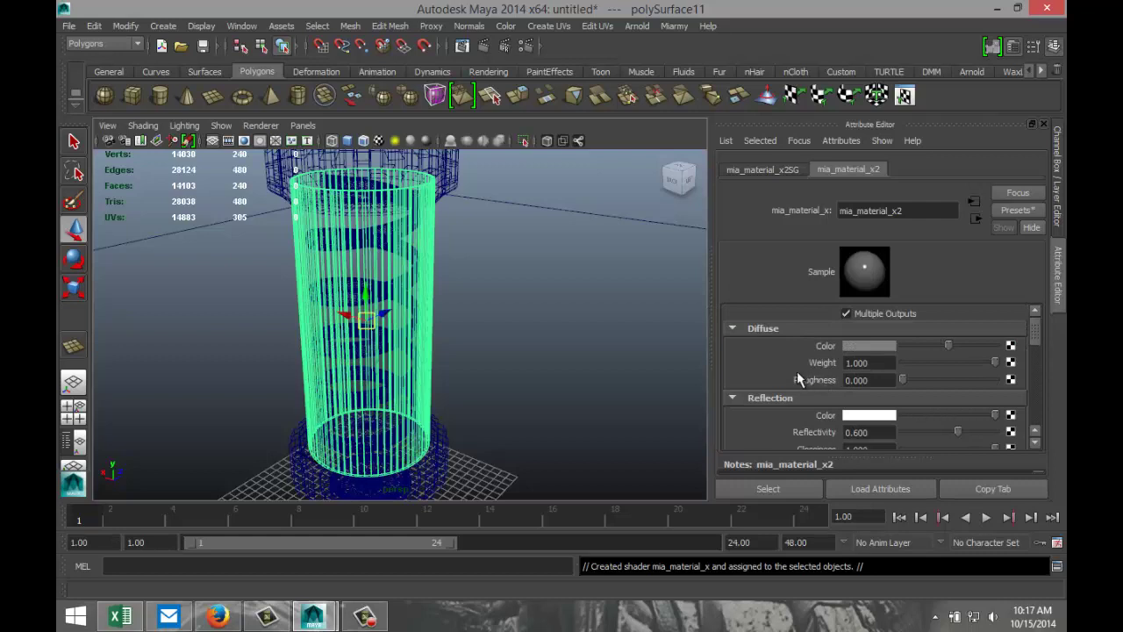
Turn on shaded display and select the ridged top cap, the ridged bottom cap and the small foot beneath the bottom cap together.
scroll(565, 325, down, 5)
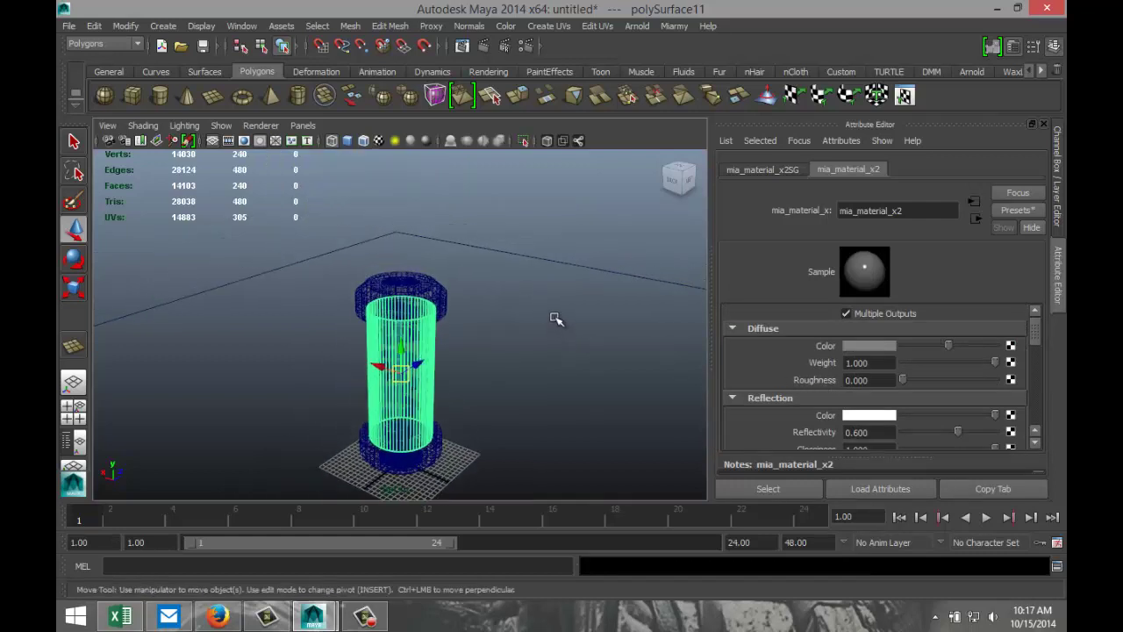
key(5)
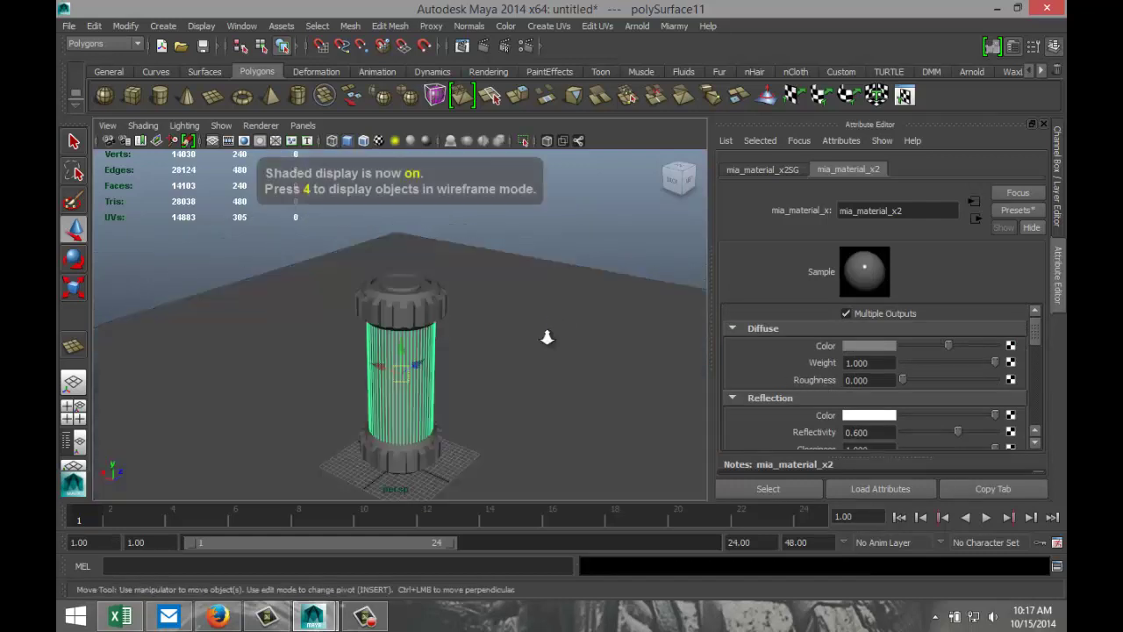
scroll(546, 338, up, 6)
click(469, 287)
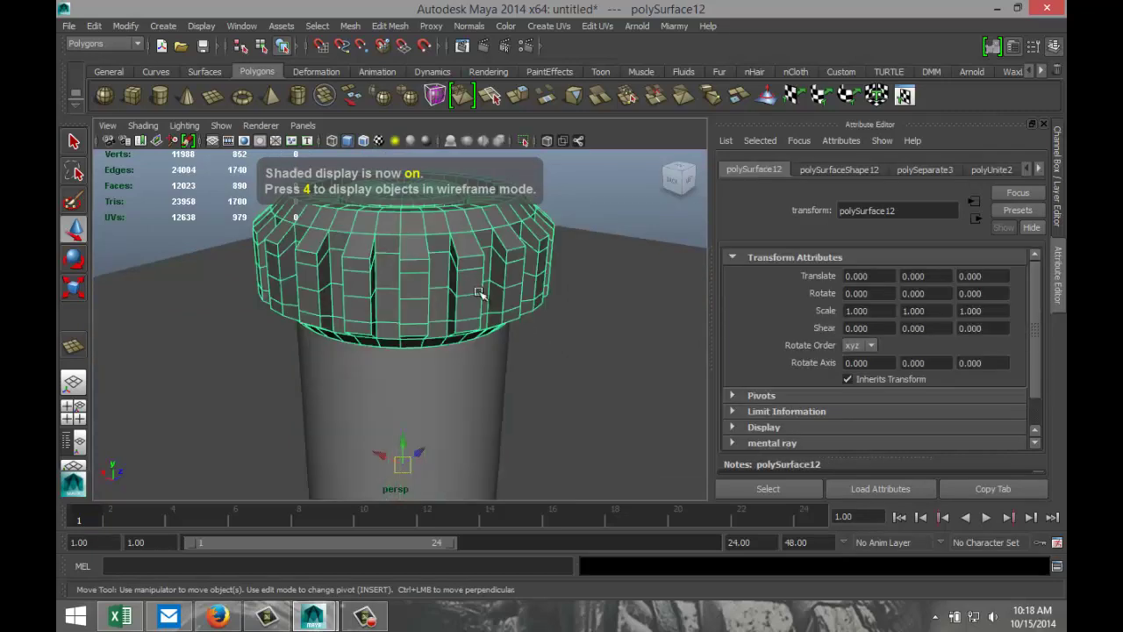
mouse_move(579, 296)
alt+mouse_down()
mouse_move(584, 376)
mouse_move(571, 304)
alt+mouse_up()
alt+middle_drag(571, 303, 572, 243)
alt+drag(571, 243, 567, 321)
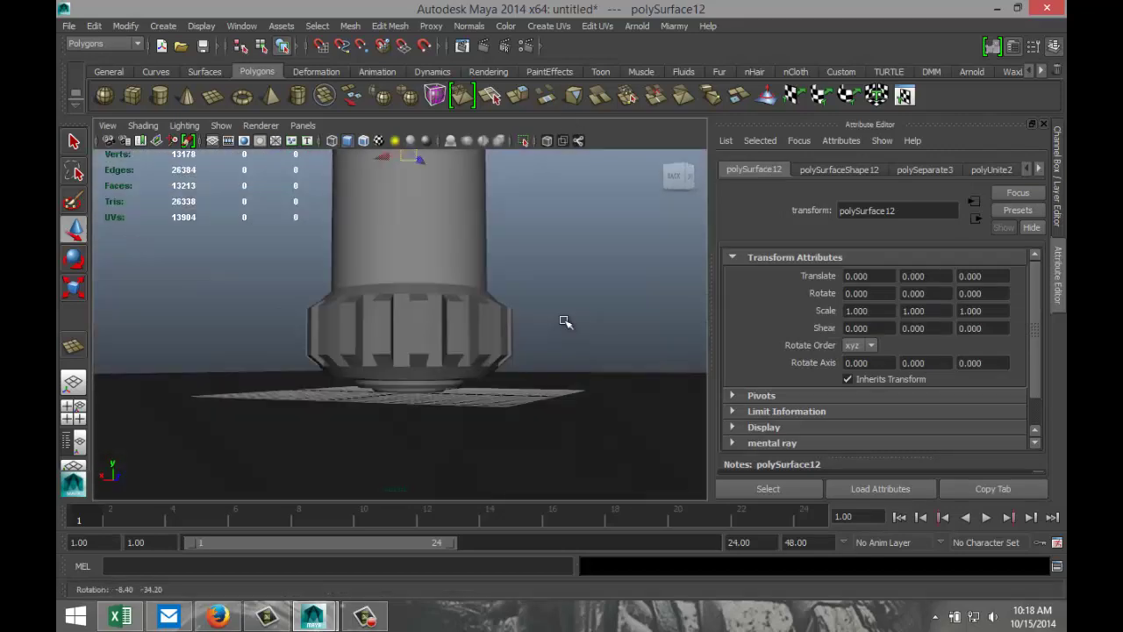
click(421, 338)
mouse_move(482, 422)
alt+mouse_down()
mouse_move(501, 408)
mouse_move(509, 421)
mouse_move(466, 430)
alt+mouse_up()
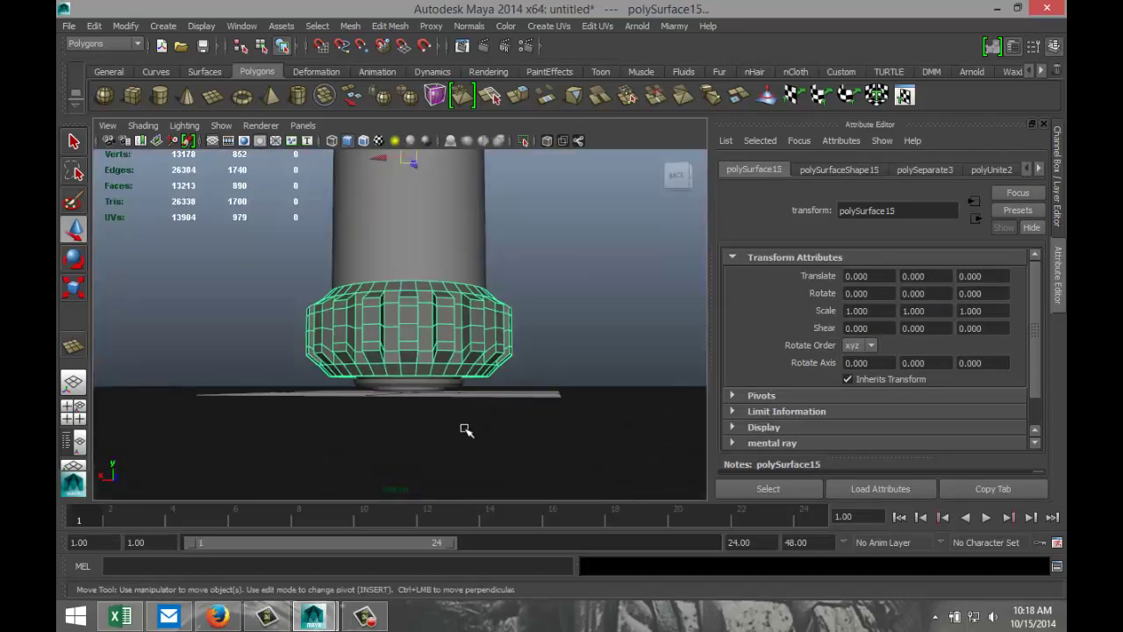
scroll(466, 430, up, 2)
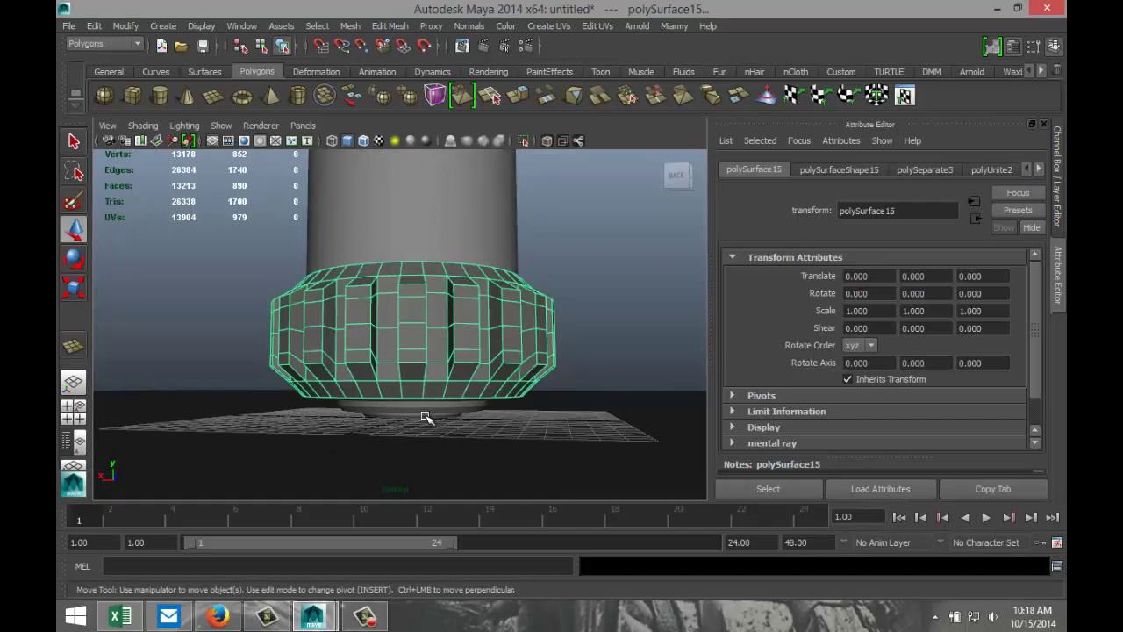
click(427, 412)
mouse_move(501, 421)
alt+mouse_down()
mouse_move(519, 413)
mouse_move(494, 429)
alt+mouse_up()
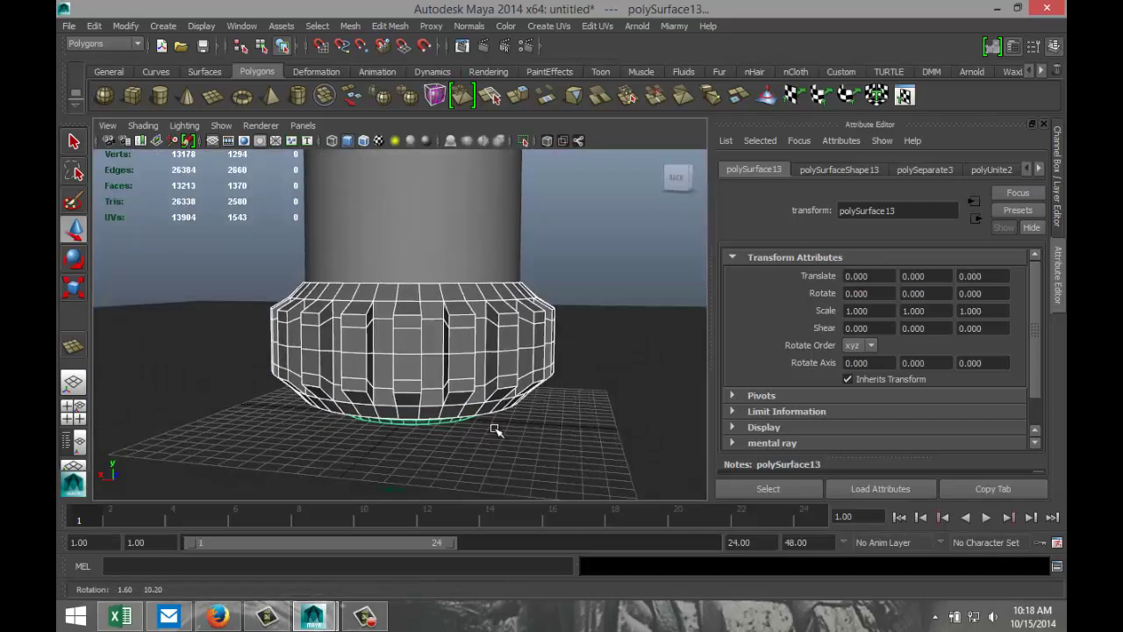
Assign a new mia_material_x to the selected cap pieces and replace its settings with the Chrome preset.
right_click(460, 359)
click(460, 559)
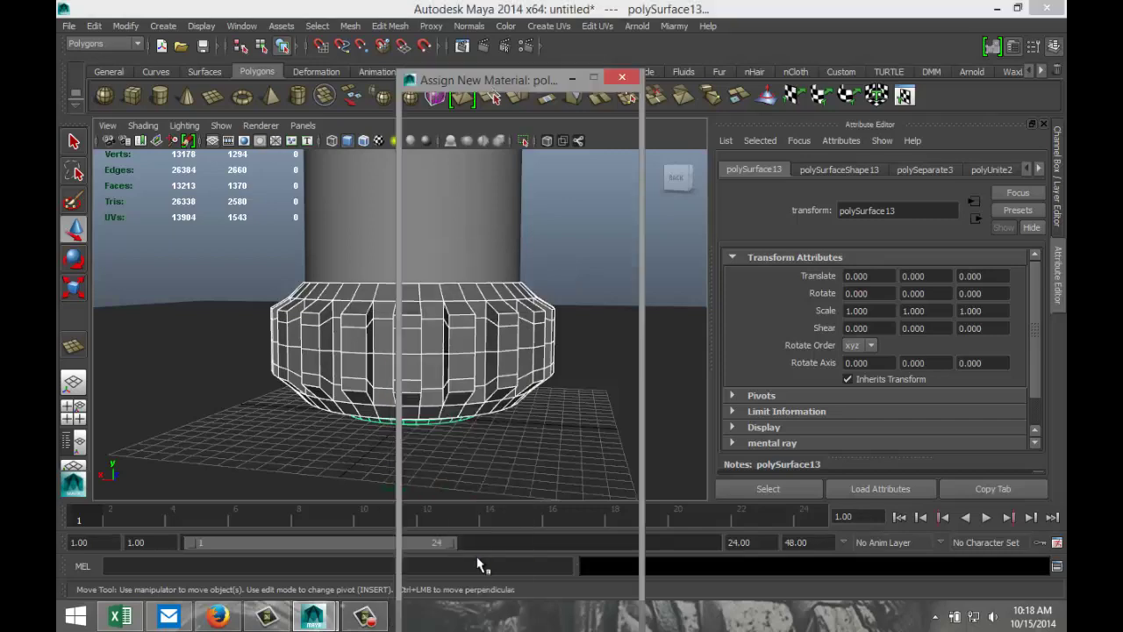
click(562, 169)
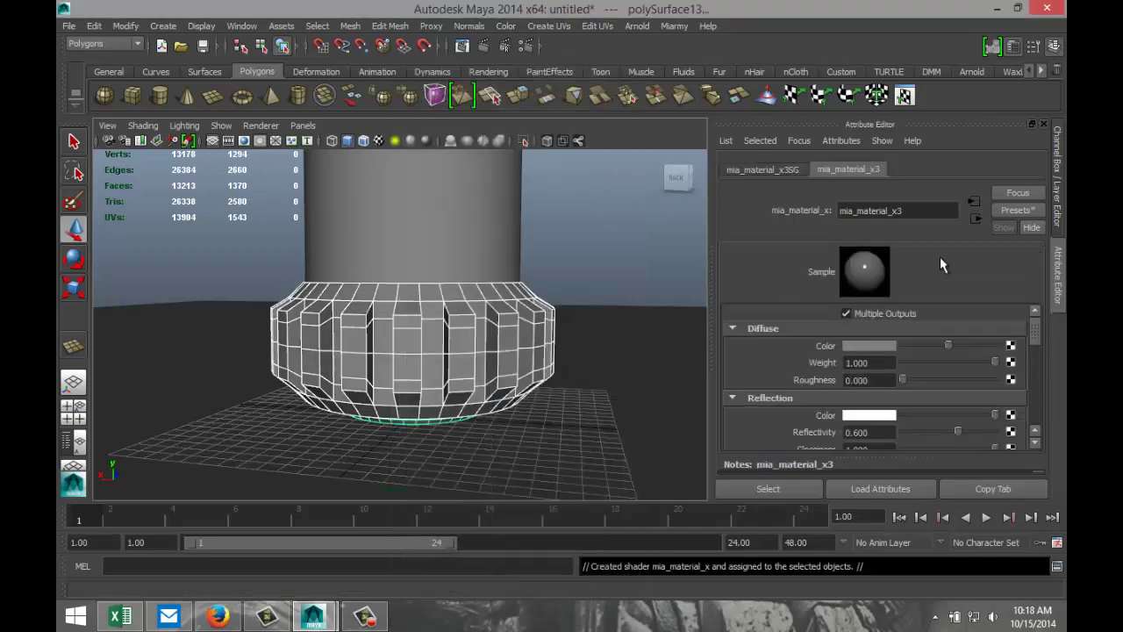
click(1018, 212)
mouse_move(991, 254)
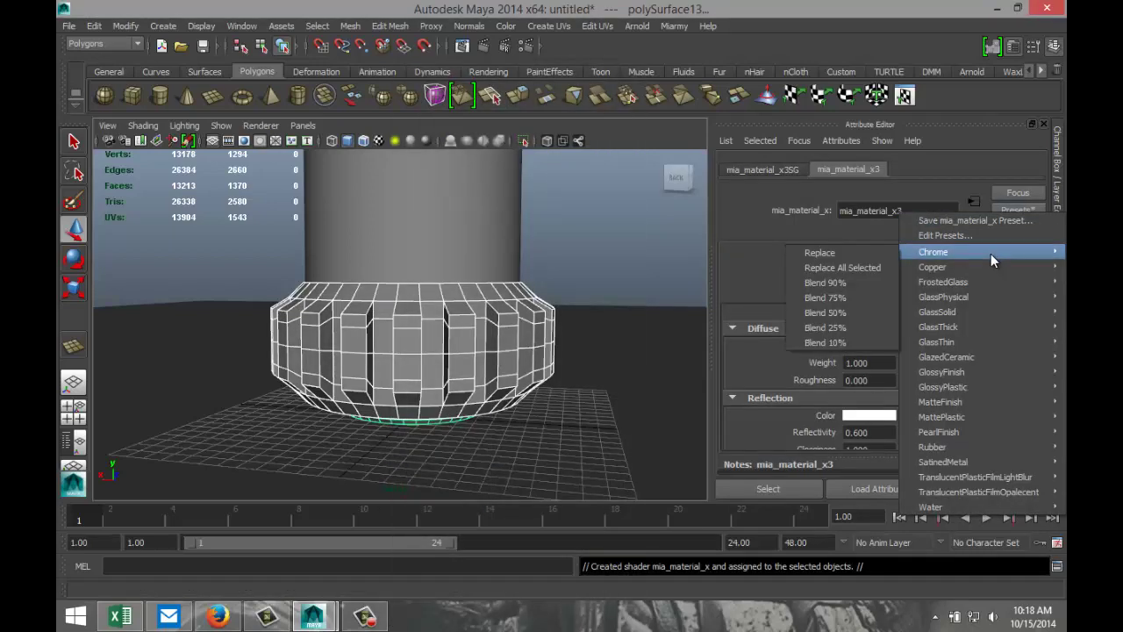
click(872, 255)
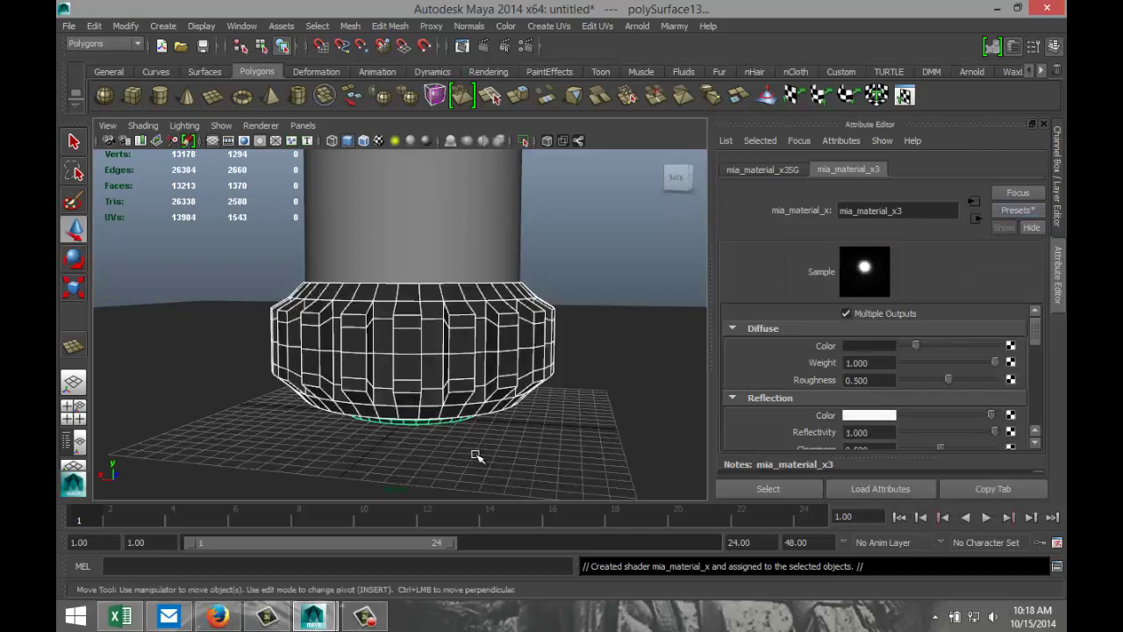
Assign a new mia_material_x to the thin ring just under the bottom cap and replace its settings with the Rubber preset.
scroll(474, 448, up, 2)
scroll(505, 379, up, 3)
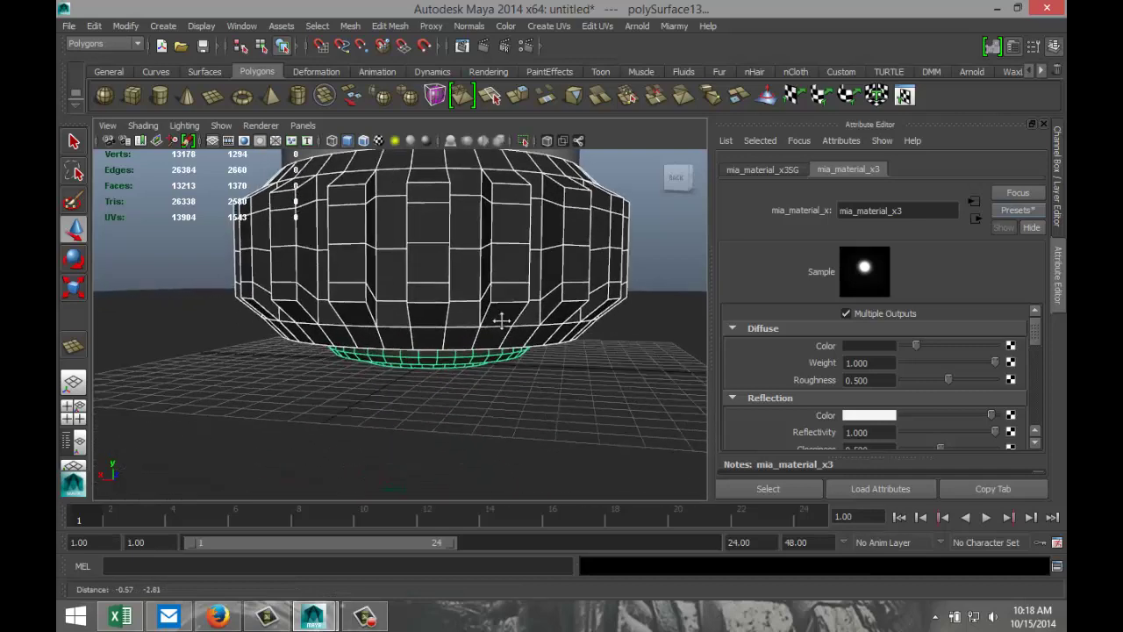
mouse_move(504, 376)
alt+mouse_down()
mouse_move(504, 406)
mouse_move(501, 390)
alt+mouse_up()
click(493, 327)
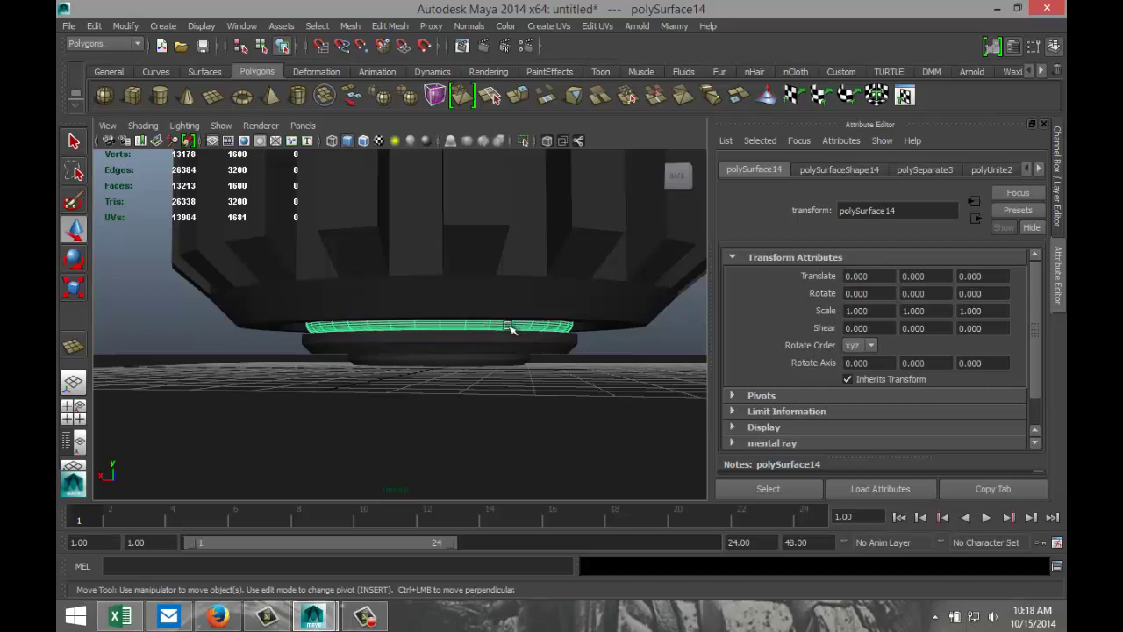
right_drag(507, 326, 527, 557)
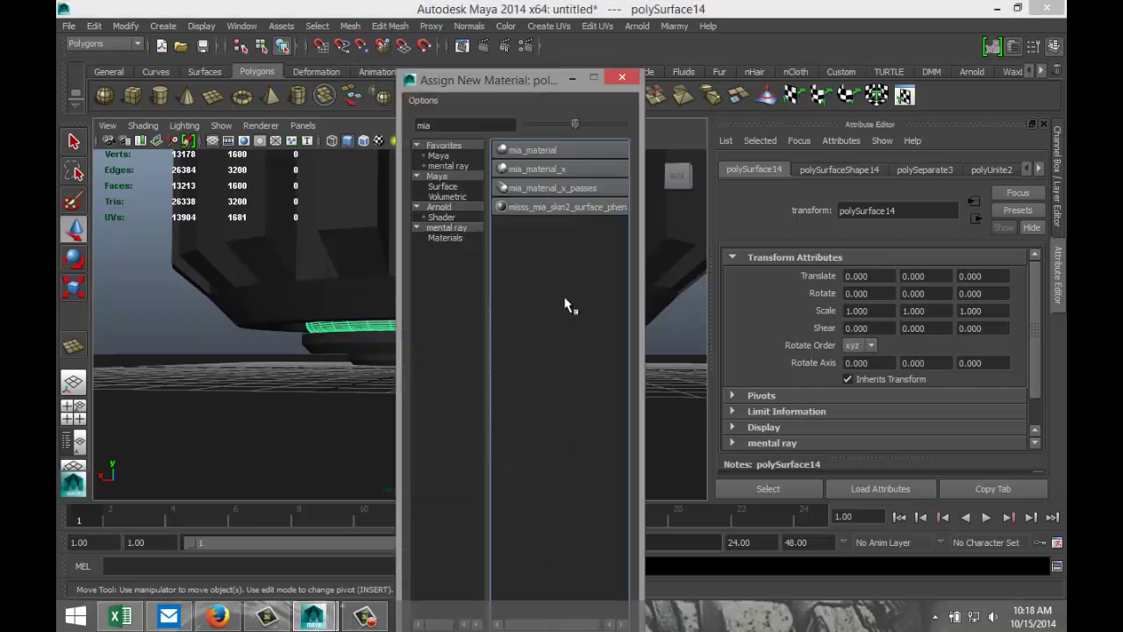
click(560, 171)
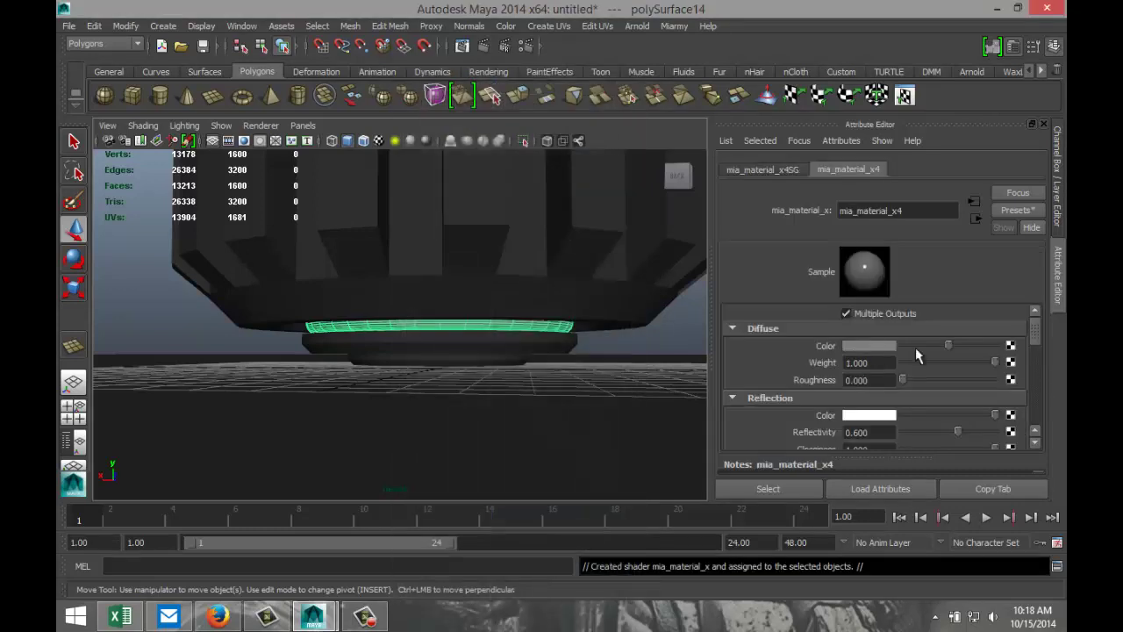
click(1001, 210)
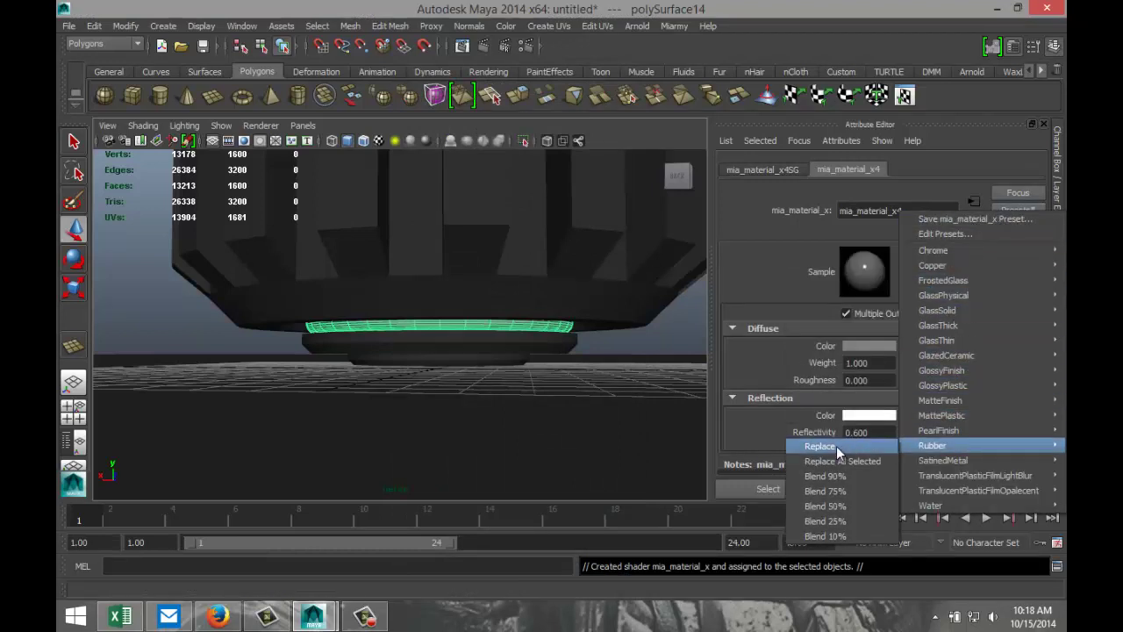
click(835, 445)
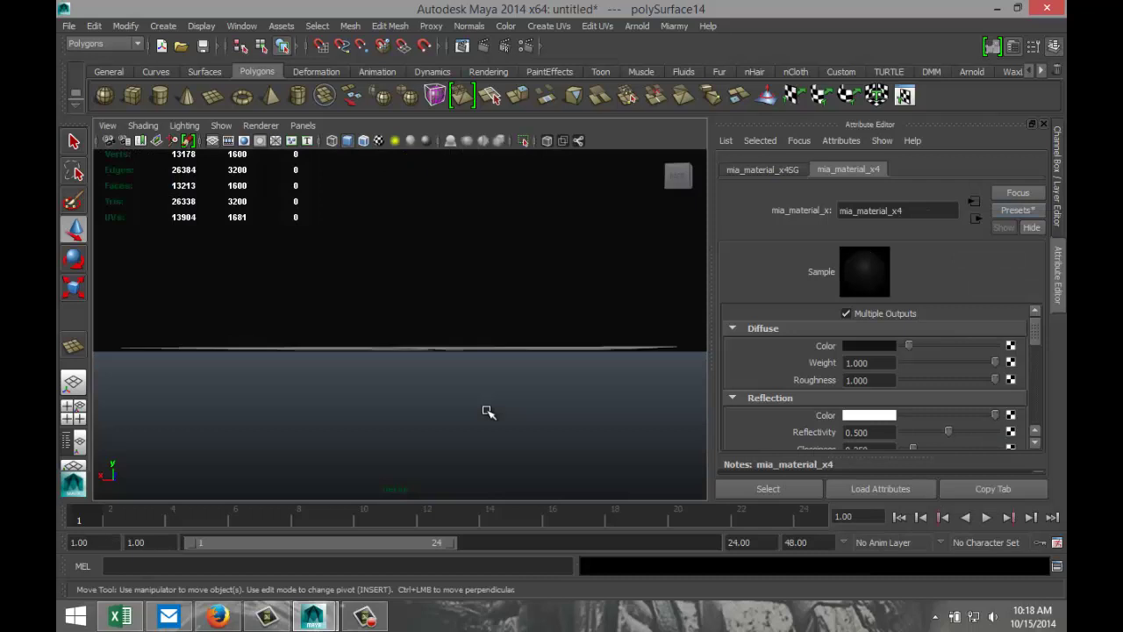
Set the renderer to mental ray in the render settings.
alt+drag(437, 360, 579, 353)
scroll(578, 352, down, 10)
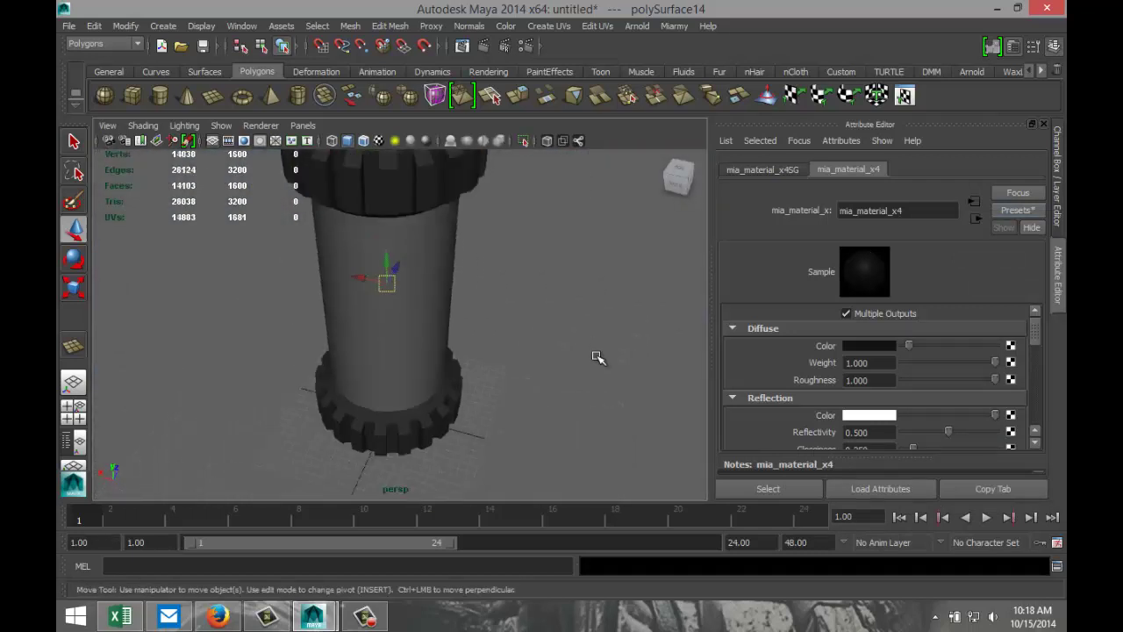
alt+drag(571, 305, 634, 363)
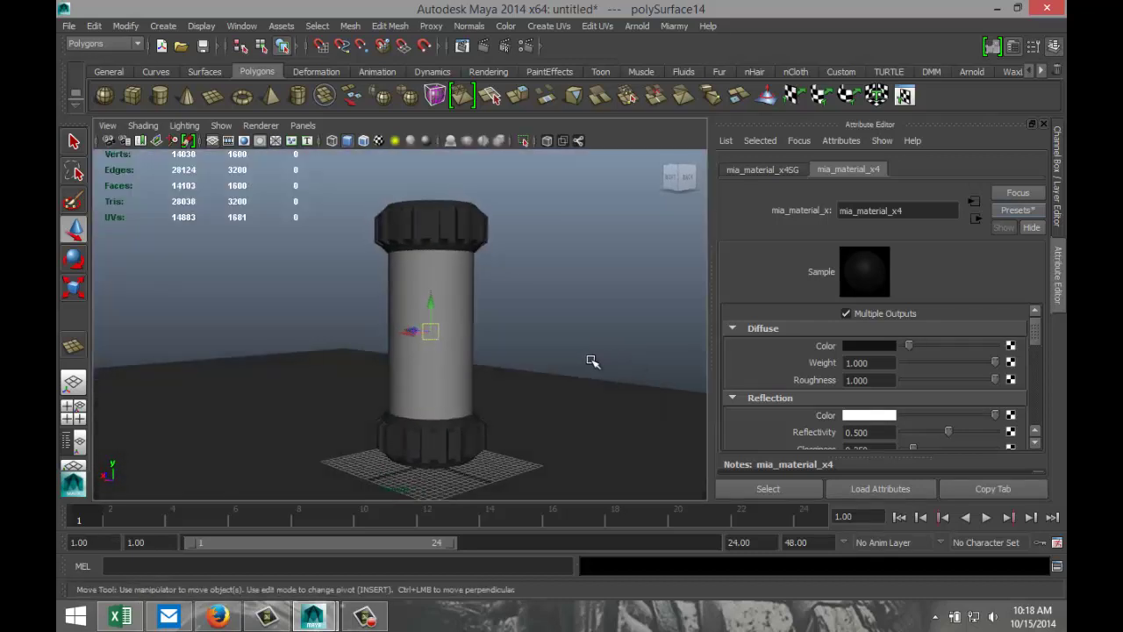
click(528, 48)
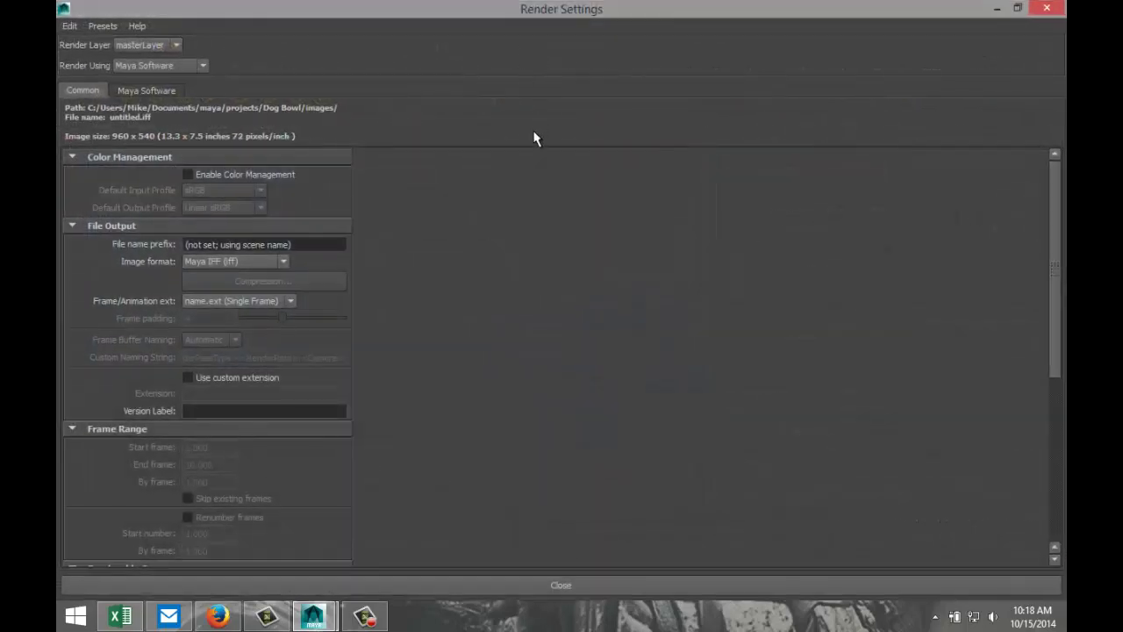
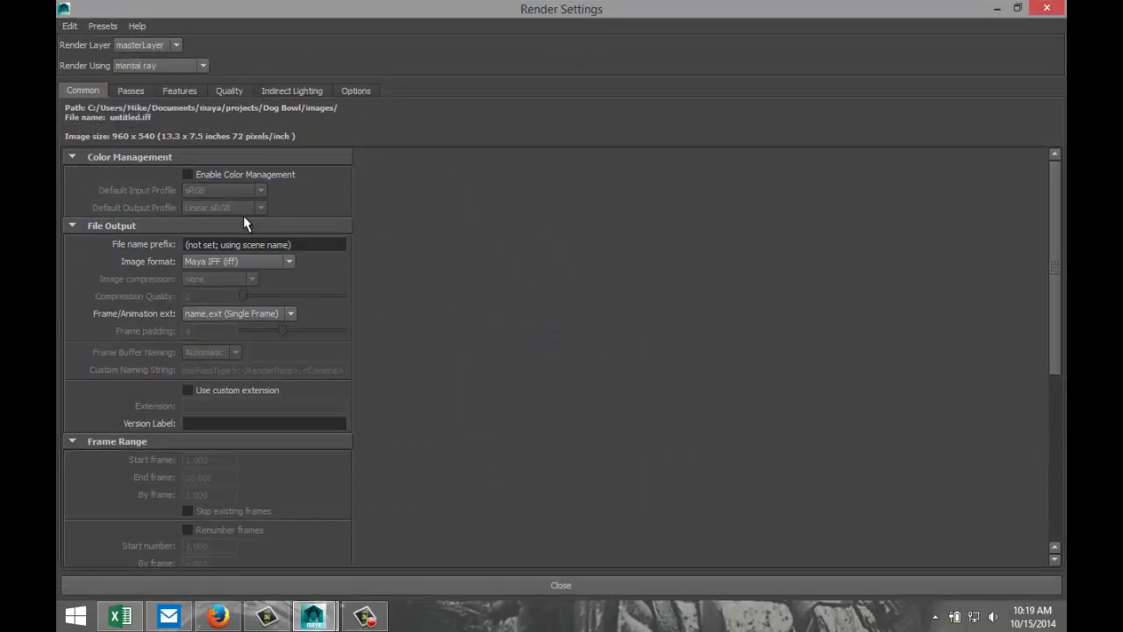
Create image-based lighting and enable Global Illumination in mental ray's indirect lighting settings.
click(298, 91)
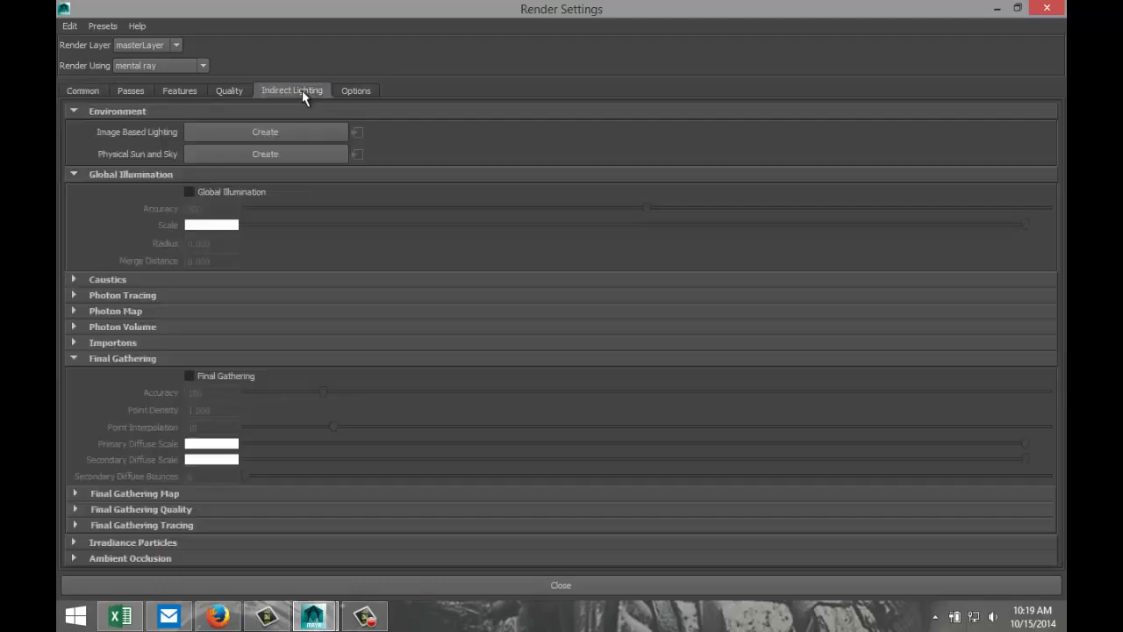
click(292, 133)
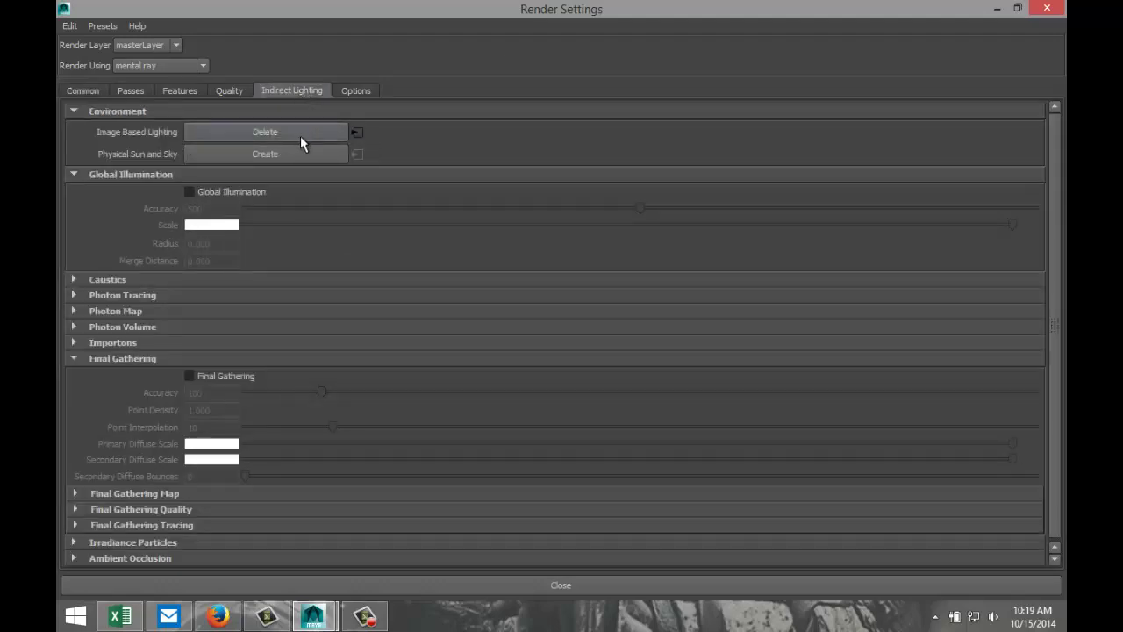
click(189, 191)
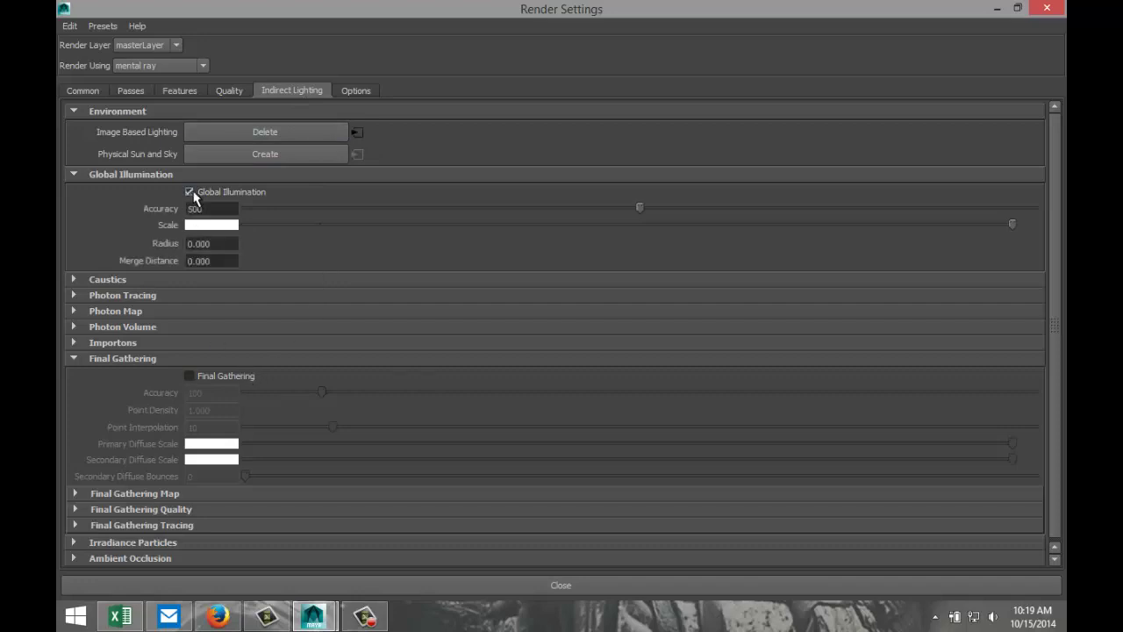
click(996, 9)
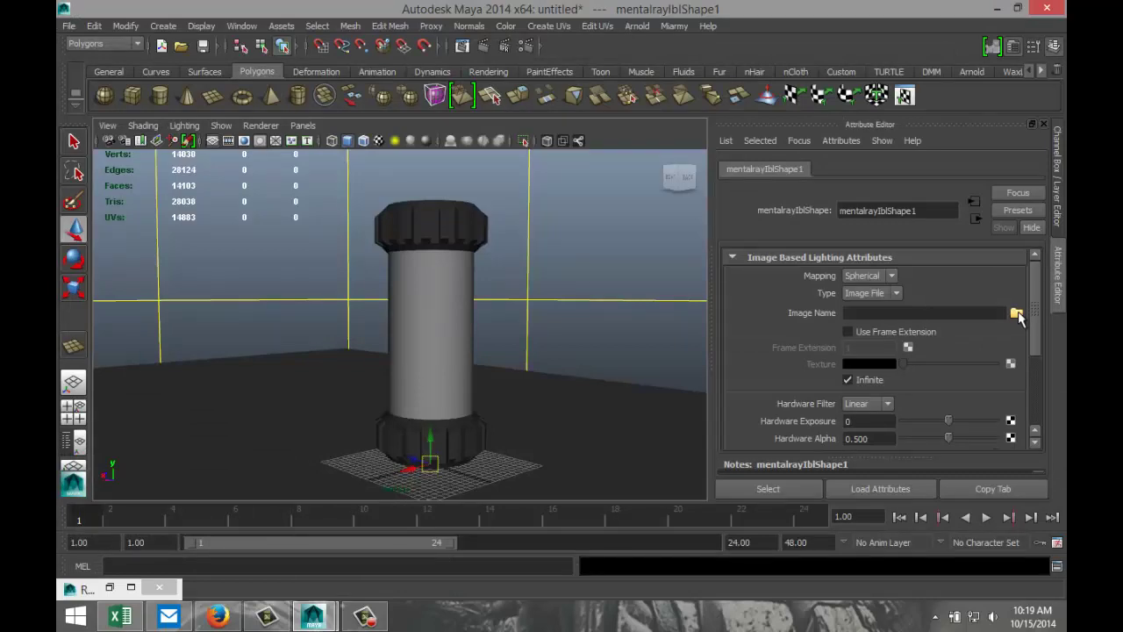
Browse to the HDRI folder inside Documents\maya for the image-based light's image file.
click(1016, 313)
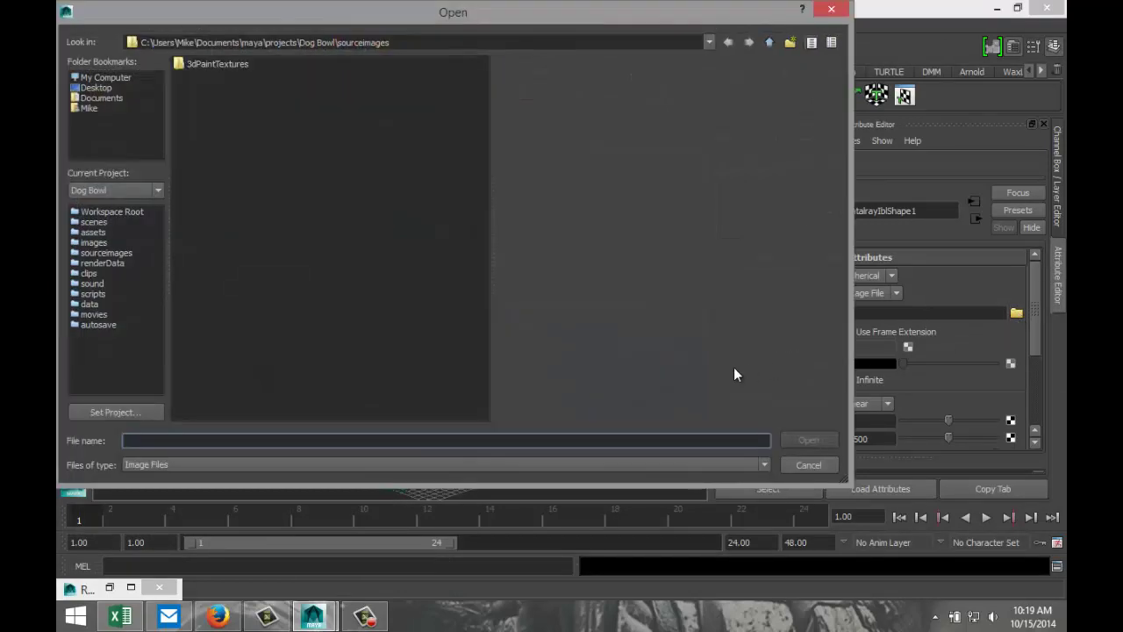
click(103, 107)
click(107, 99)
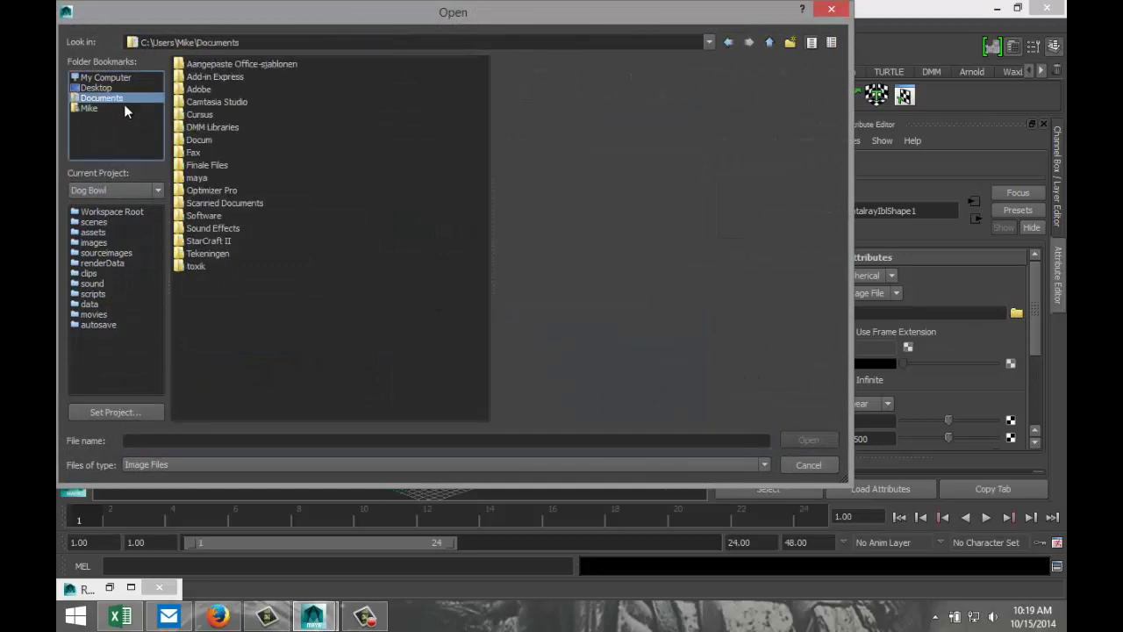
double_click(198, 178)
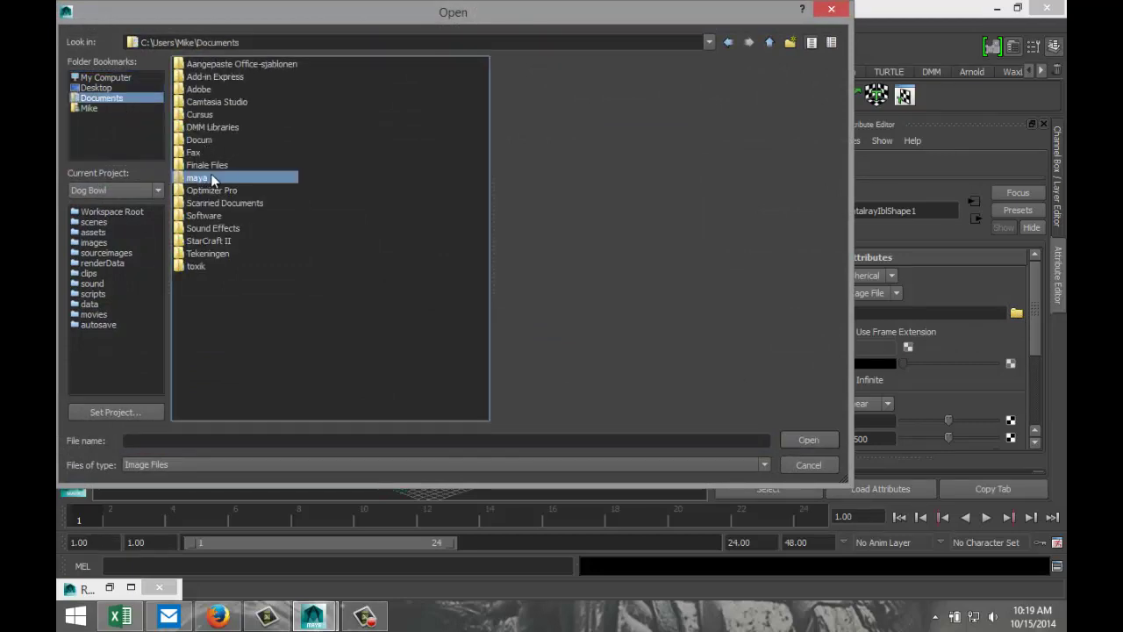
double_click(198, 89)
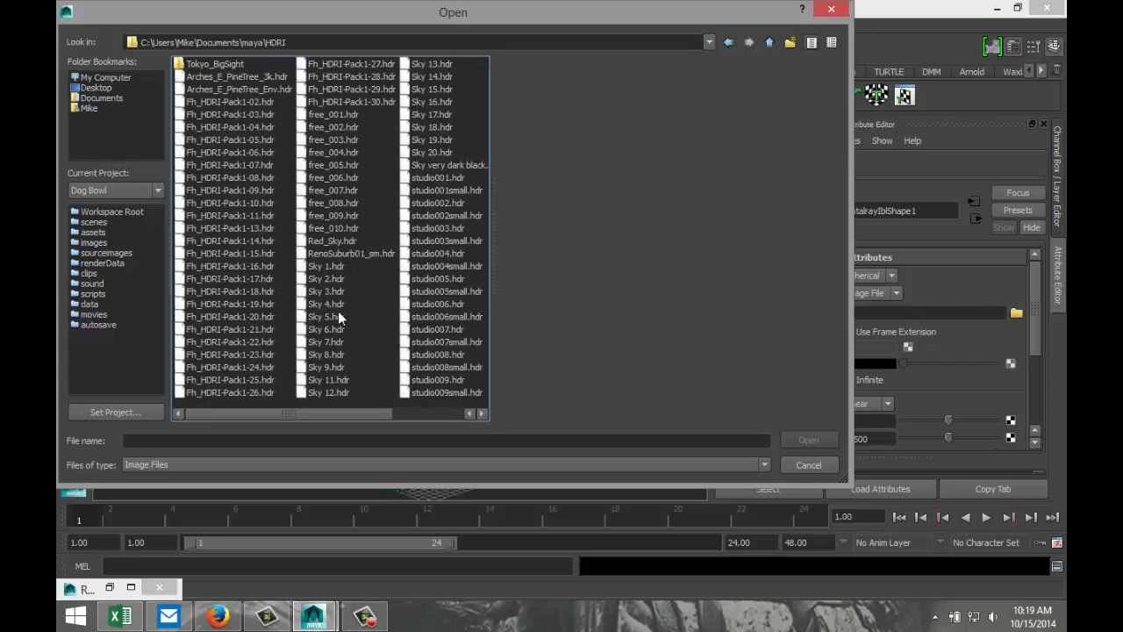
drag(348, 412, 431, 417)
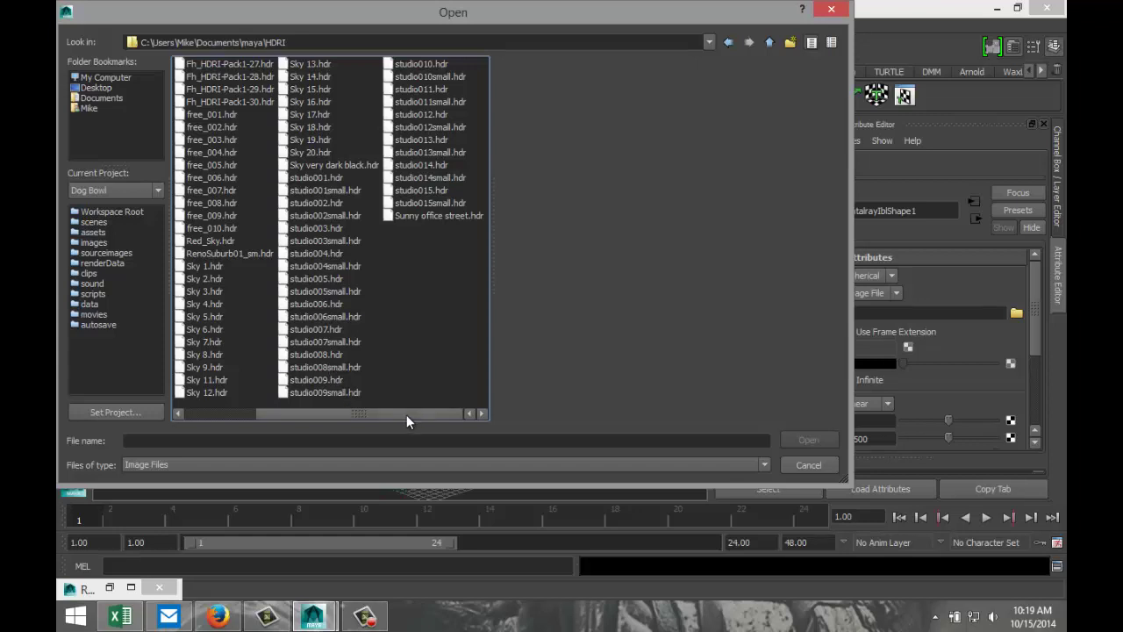
drag(406, 414, 277, 425)
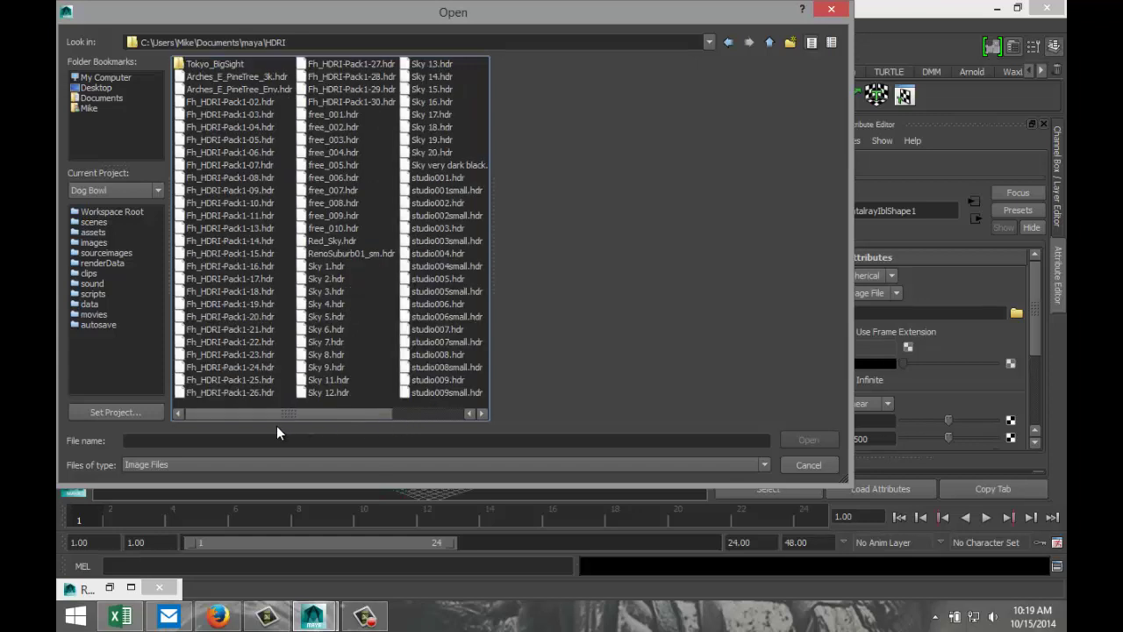
Load Tokyo_BigSight_Env.hdr from the Tokyo_BigSight folder as the image of the image-based light.
double_click(225, 67)
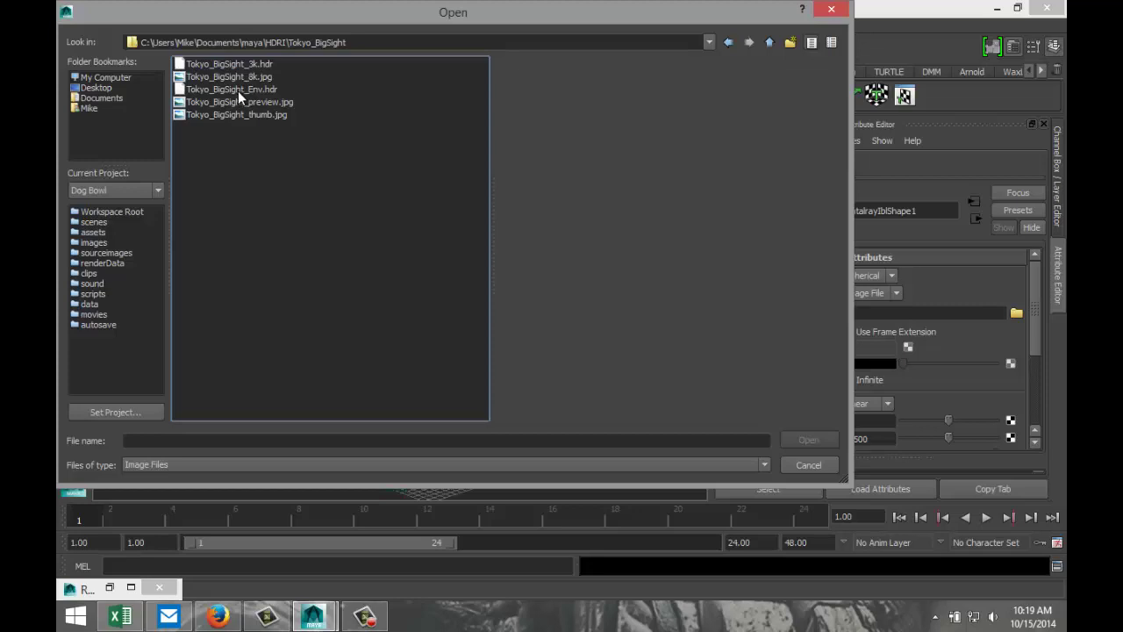
click(238, 90)
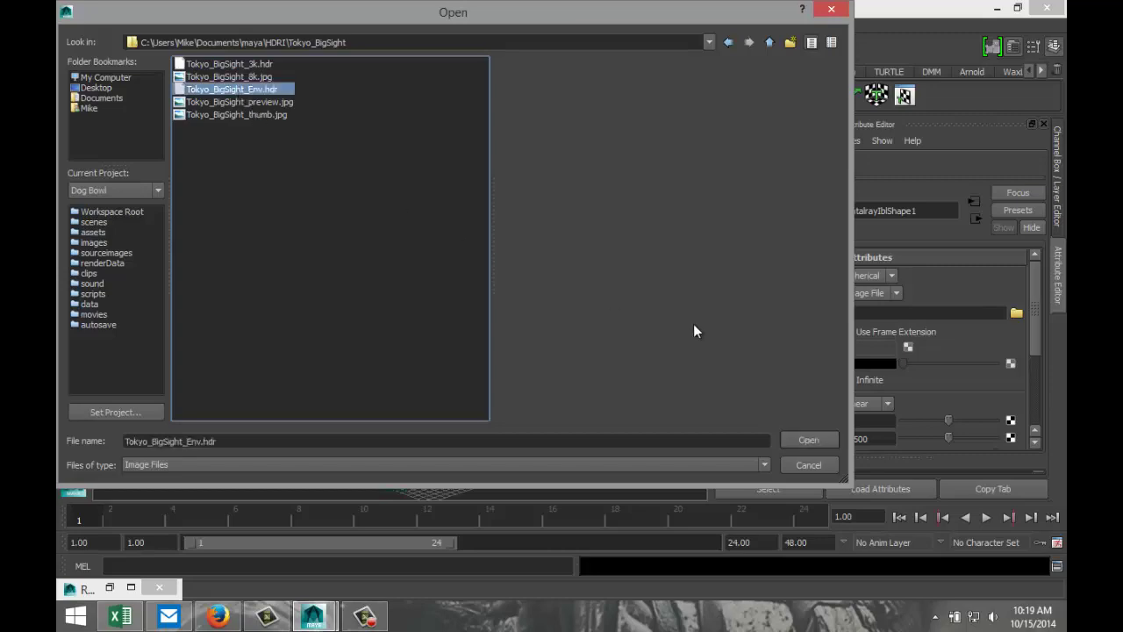
click(808, 441)
scroll(465, 324, down, 6)
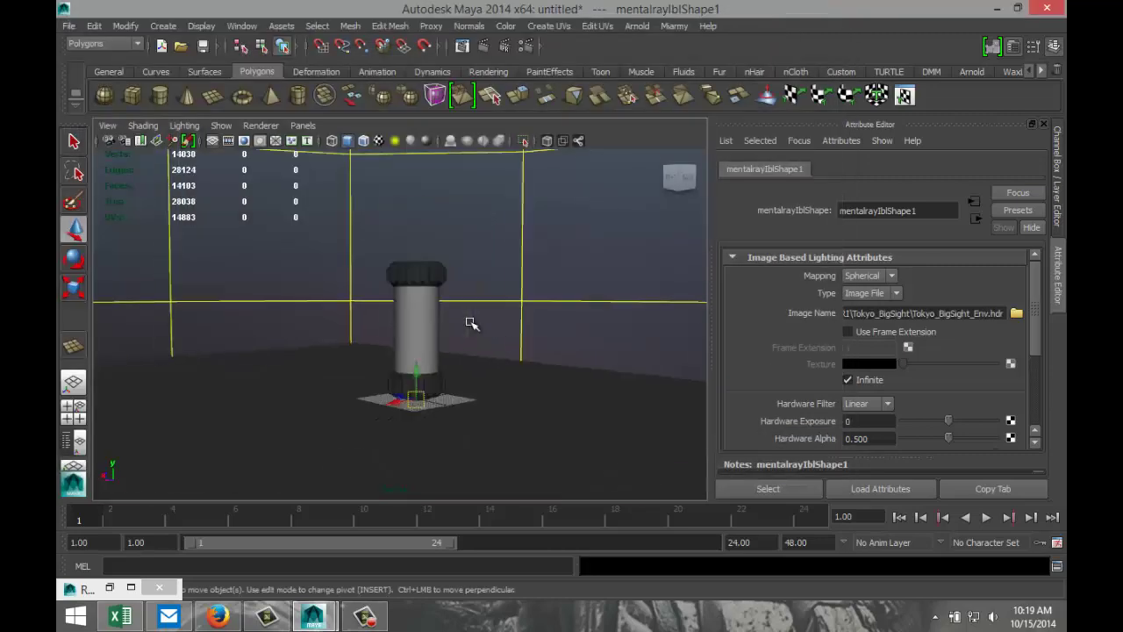
scroll(472, 323, down, 5)
scroll(473, 324, up, 6)
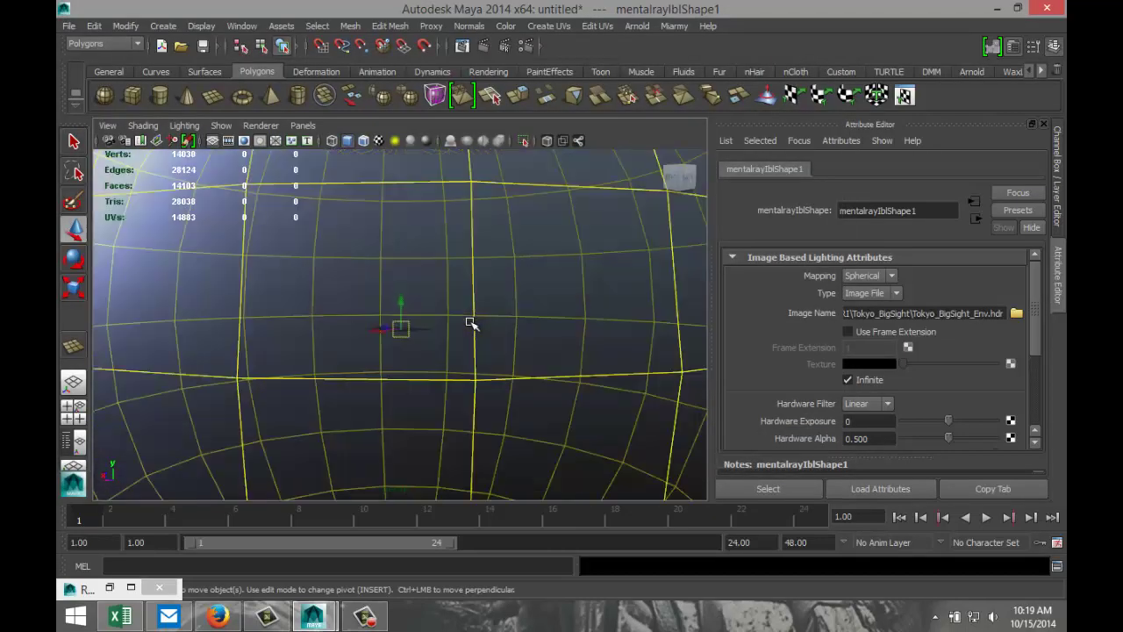
Replace the image-based light's image with Tokyo_BigSight_3k.hdr from the Tokyo_BigSight folder.
scroll(470, 322, up, 6)
scroll(469, 321, down, 6)
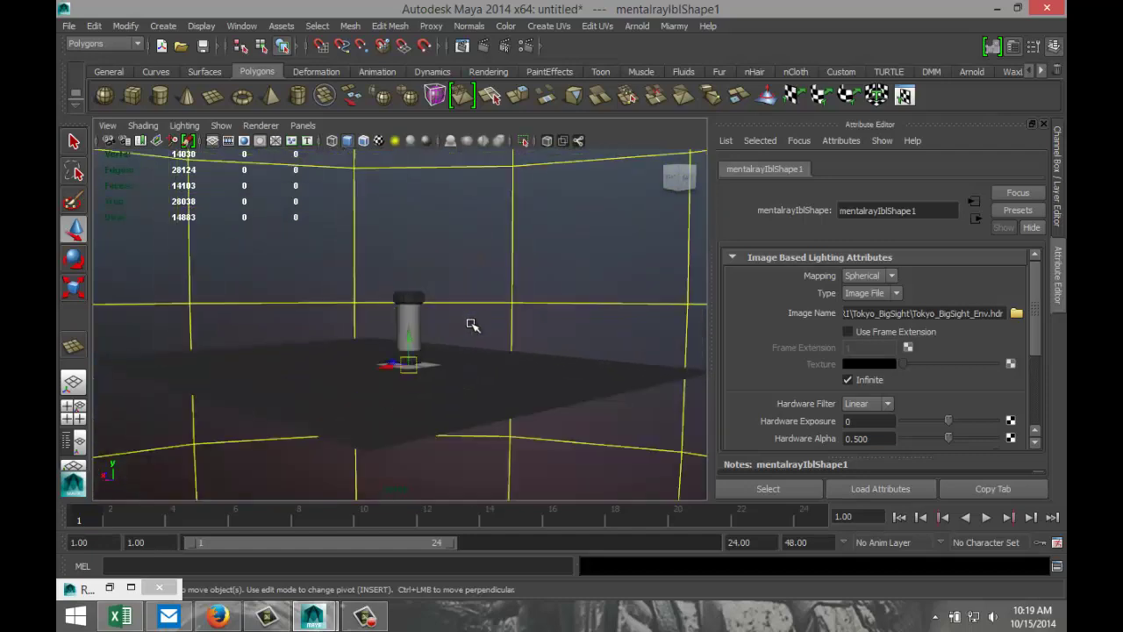
click(1015, 314)
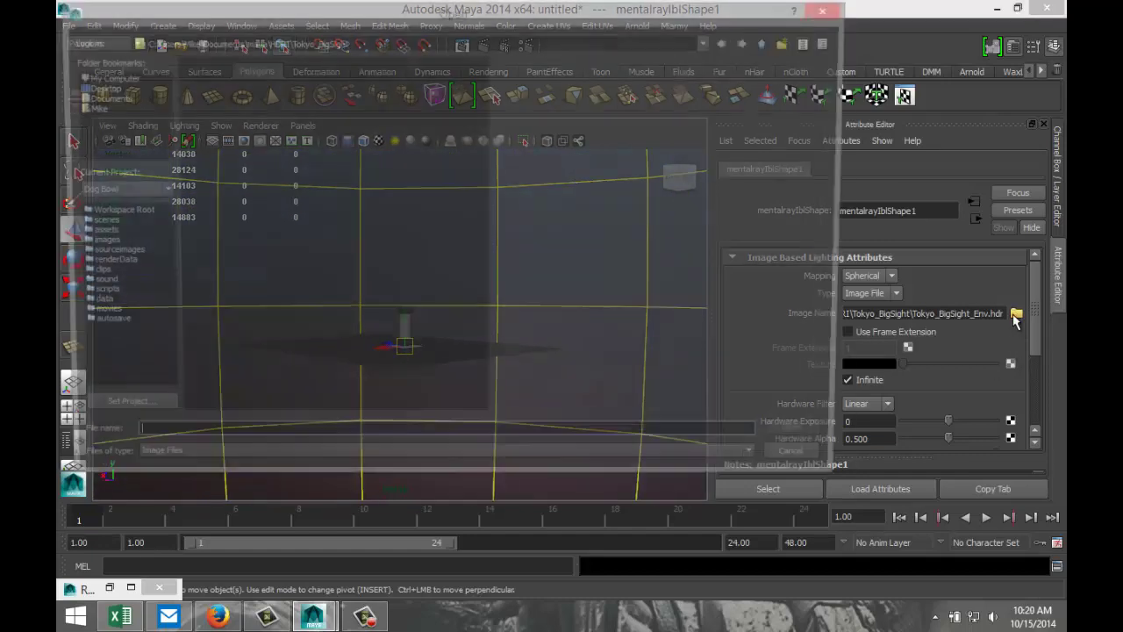
click(278, 63)
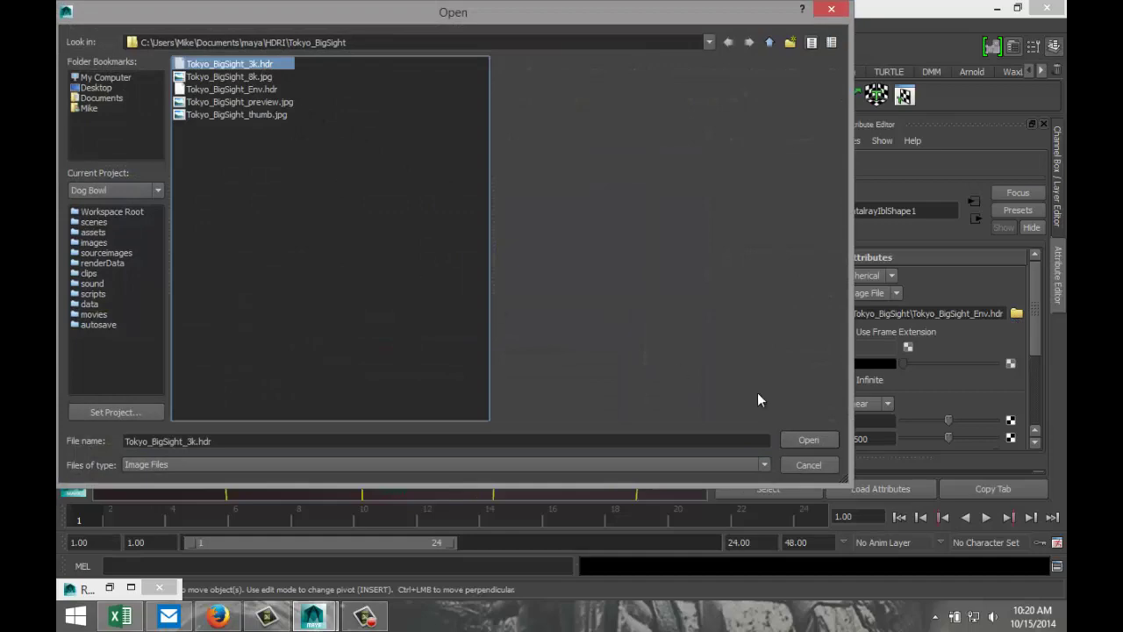
click(808, 441)
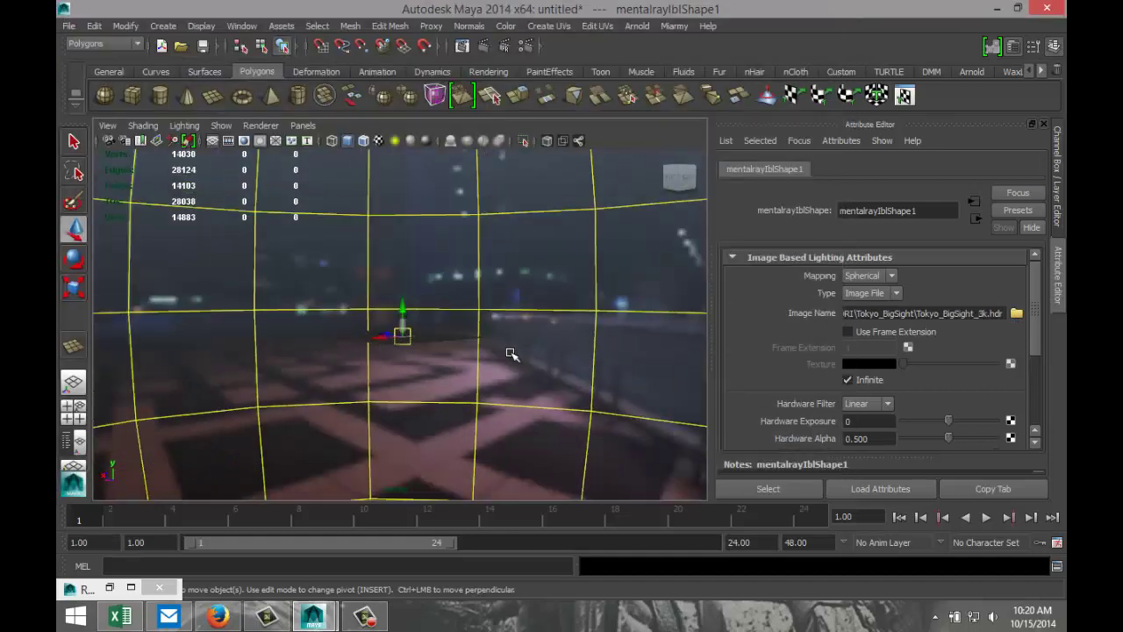
Create a point light and move it above and beside the pipe, to about Y 28.07 and Z -32.6.
scroll(515, 354, down, 10)
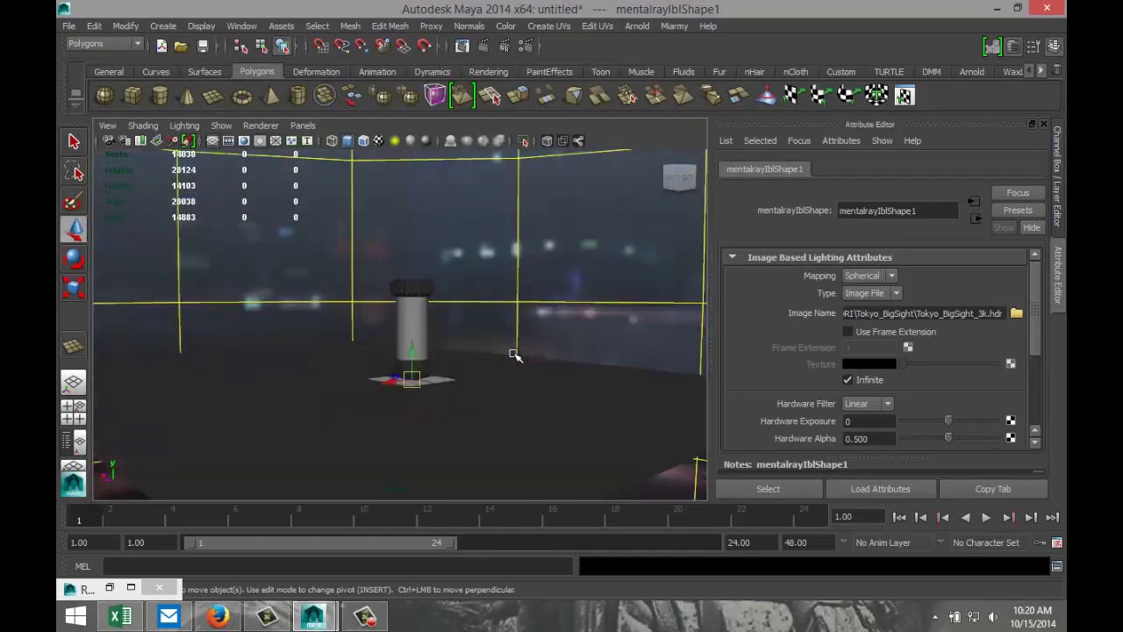
scroll(531, 343, up, 3)
scroll(530, 346, down, 3)
alt+drag(529, 348, 556, 361)
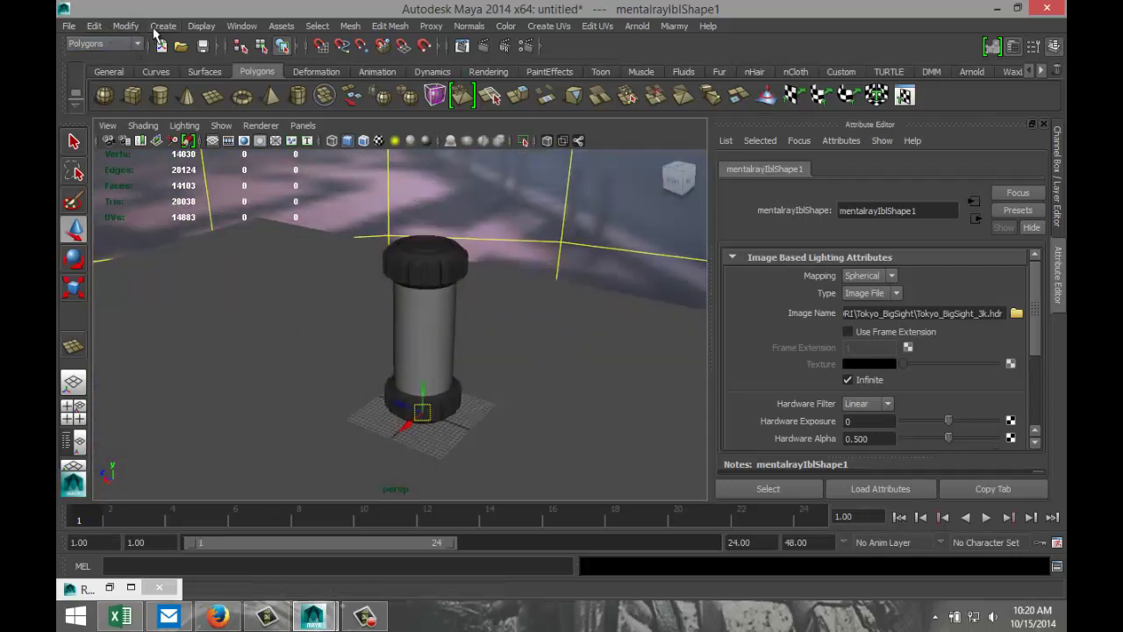
click(163, 26)
mouse_move(203, 93)
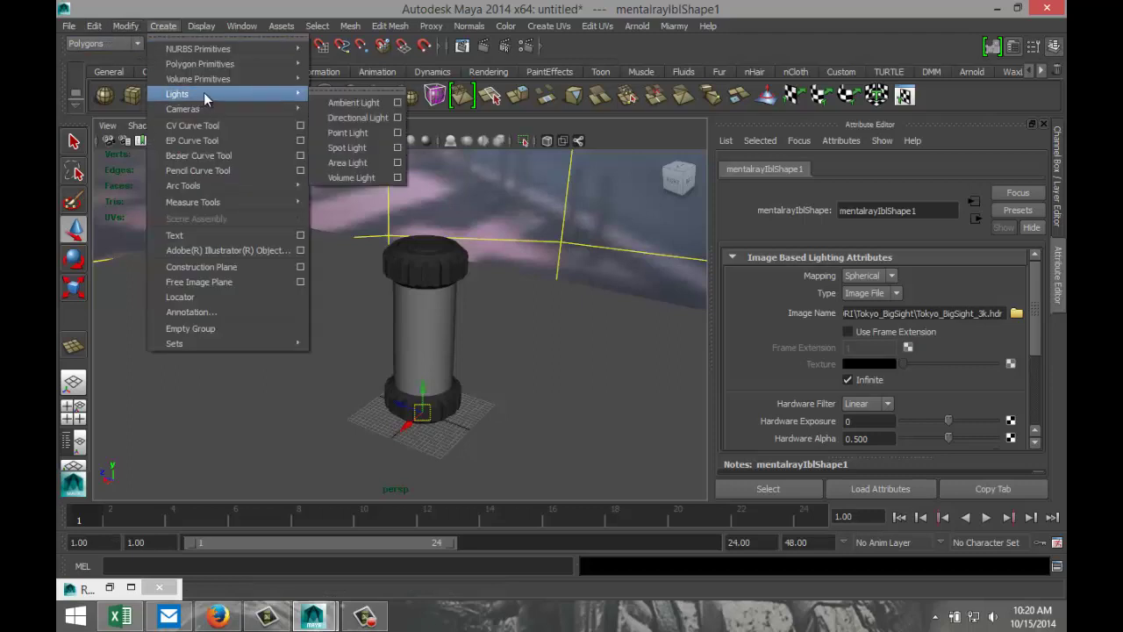
click(348, 132)
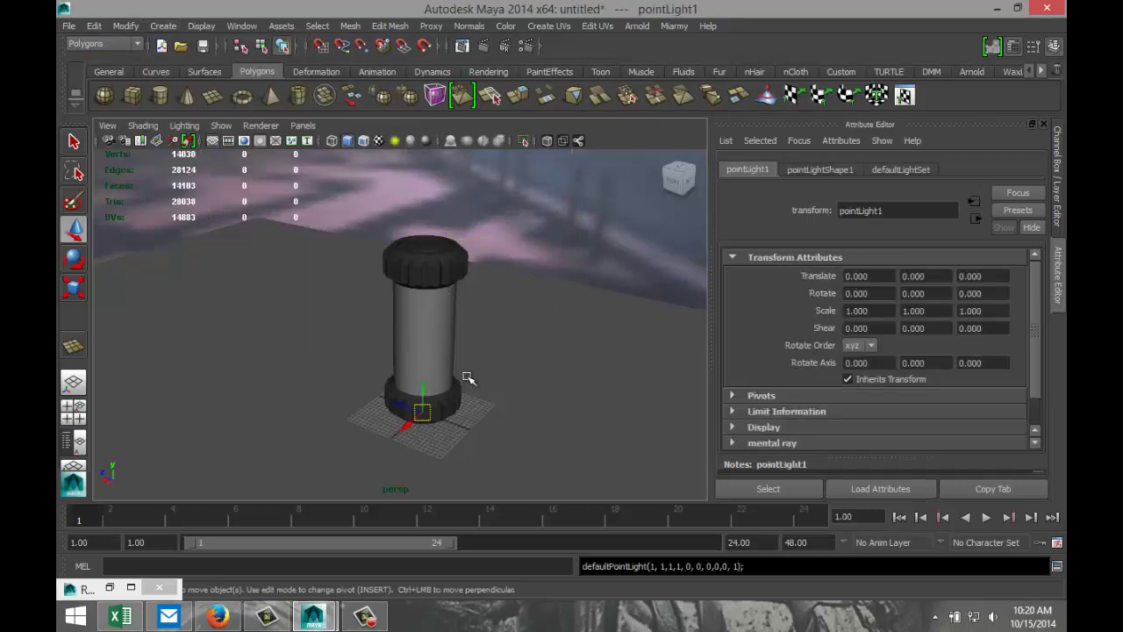
drag(421, 388, 584, 308)
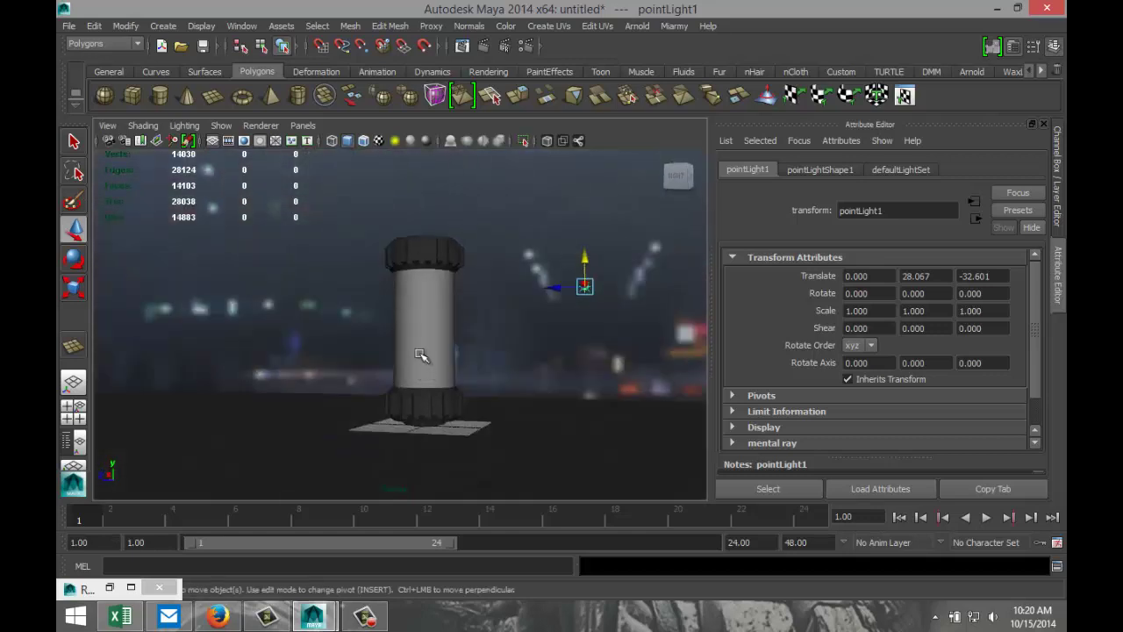
Select all pipe and cap parts without the ground plane and lay them on their side with a Z rotation of -90.
drag(343, 214, 501, 459)
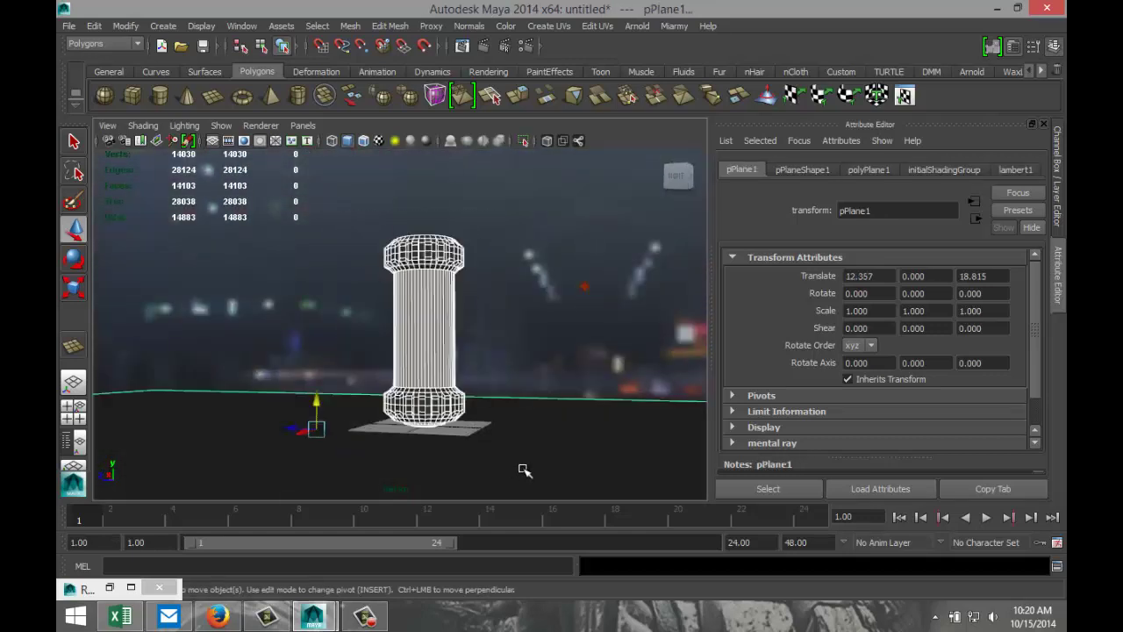
shift+click(556, 401)
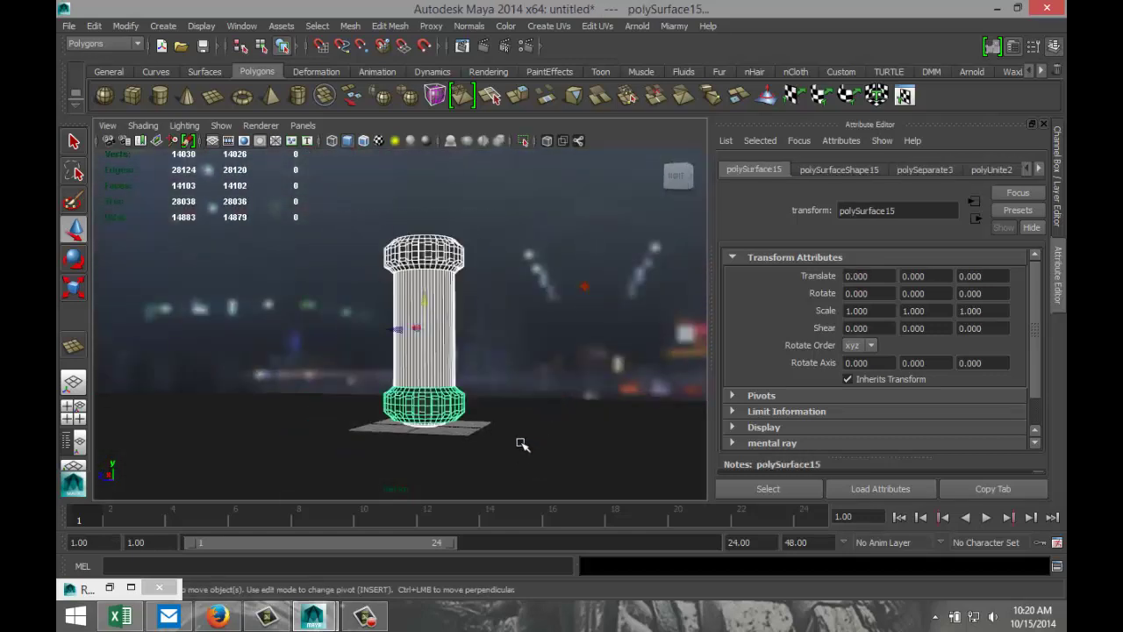
alt+drag(522, 445, 501, 466)
key(e)
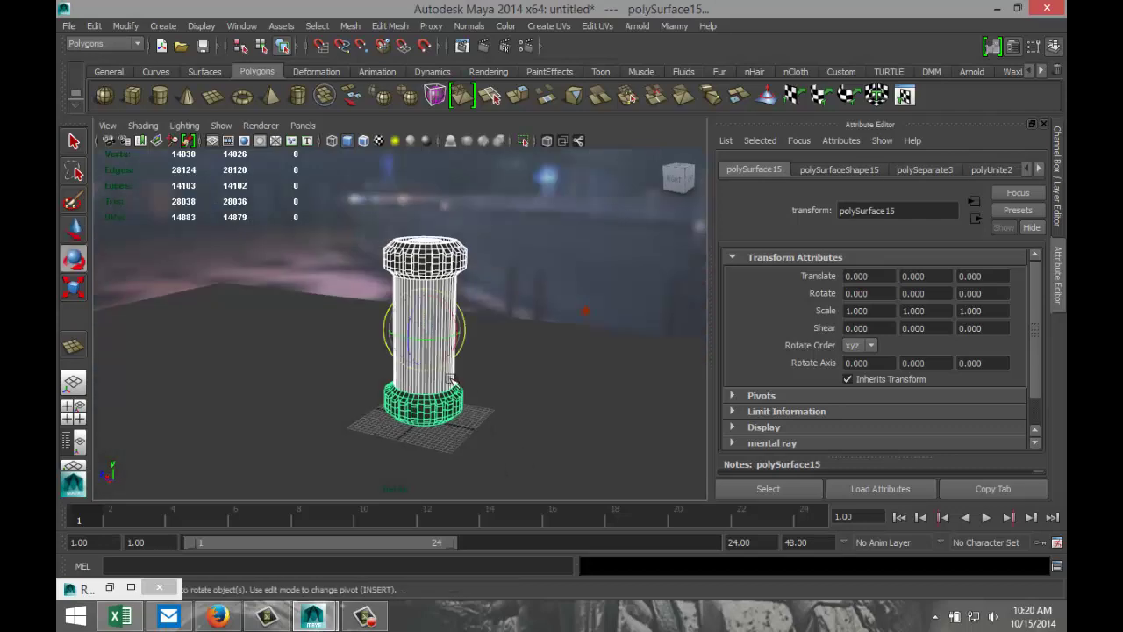
drag(415, 315, 443, 373)
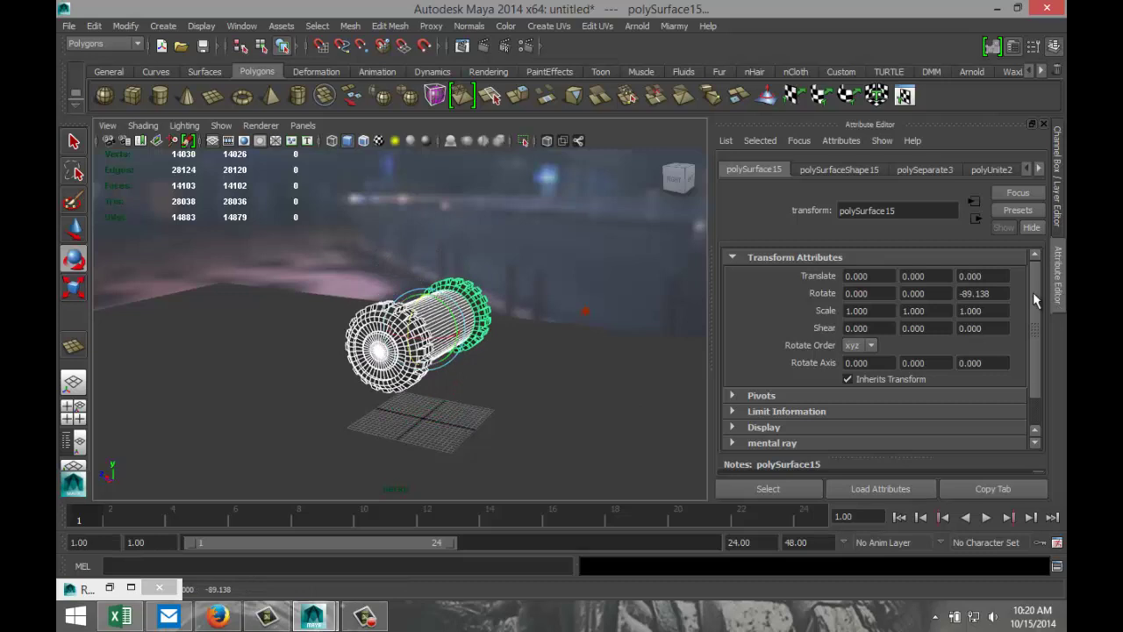
click(1007, 294)
text(-90)
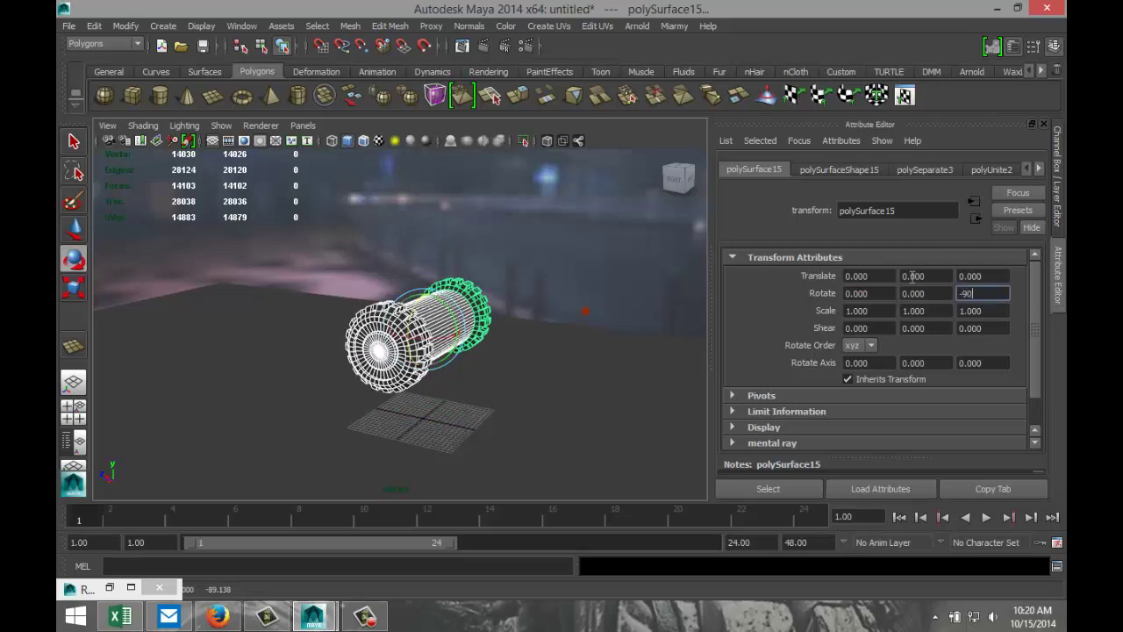
key(Return)
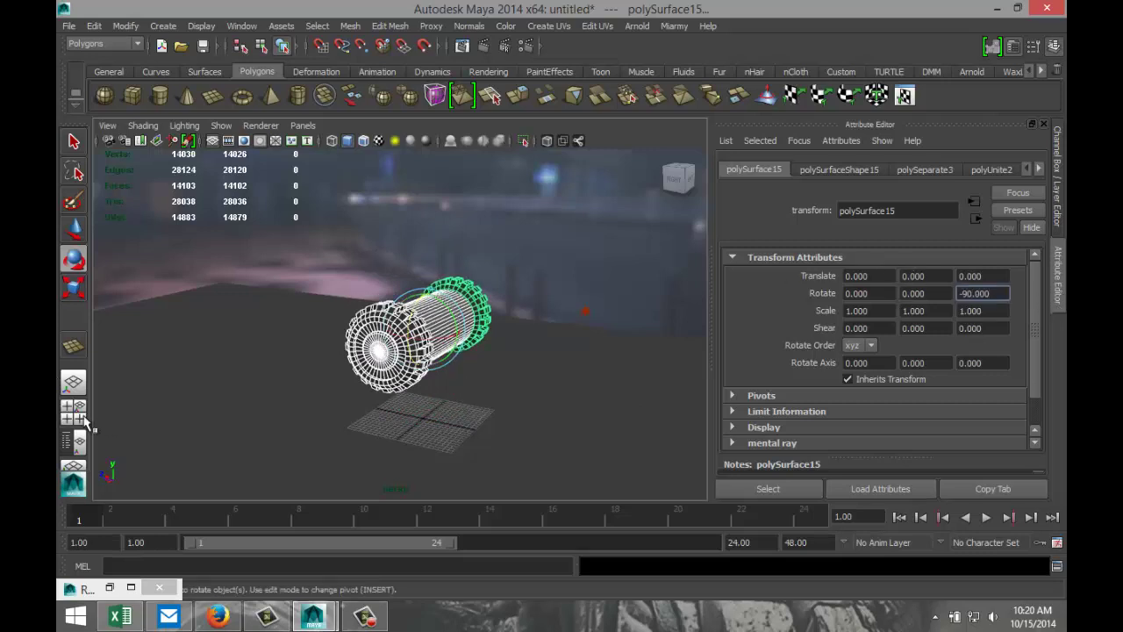
In the side view, lower the pipe assembly onto the ground line, to a Y translation of about -11.76.
key(space)
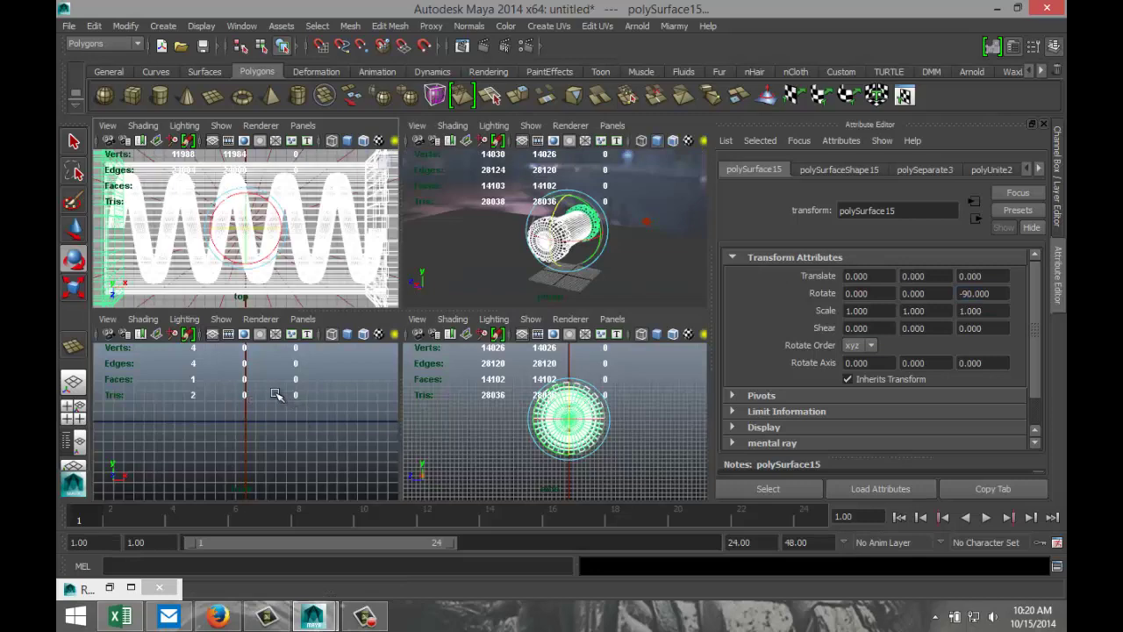
key(space)
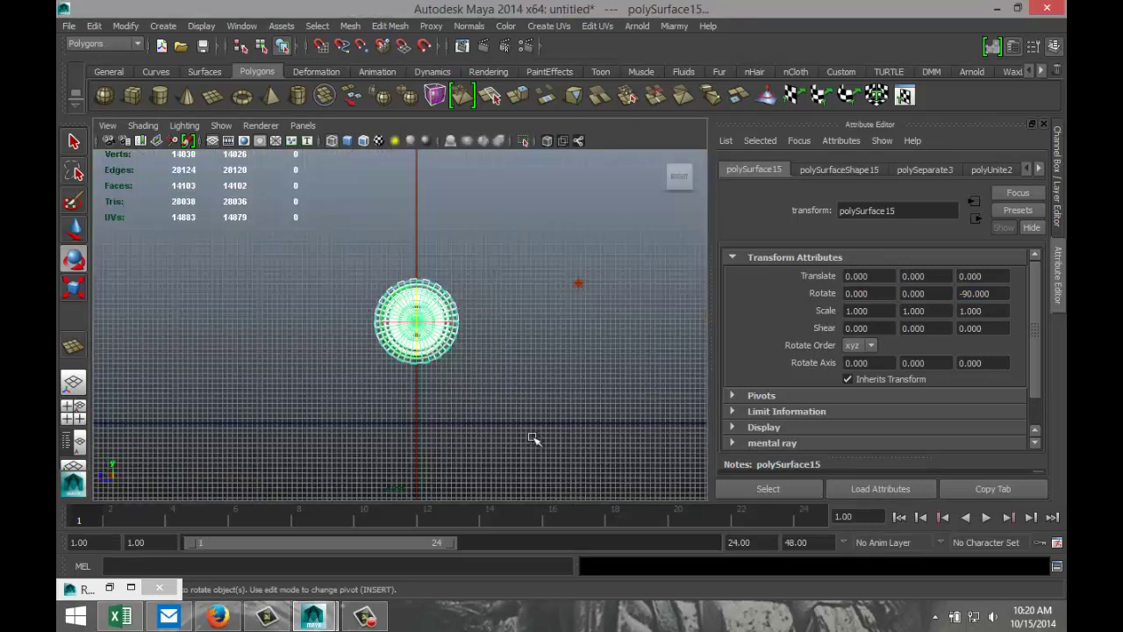
key(w)
drag(419, 292, 430, 349)
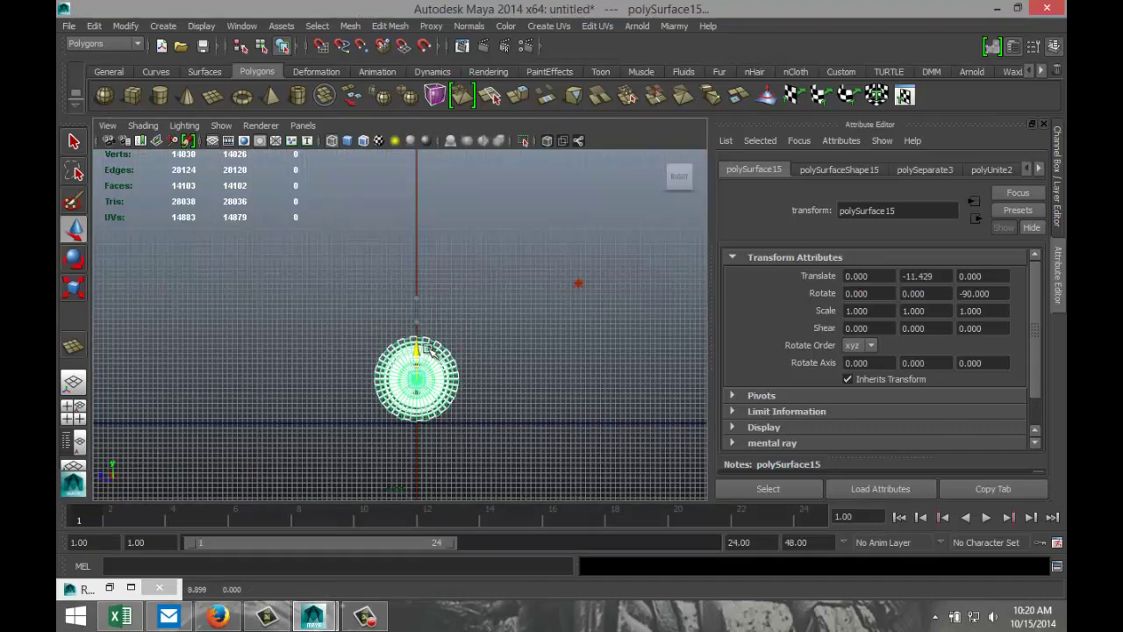
scroll(481, 427, up, 4)
alt+middle_drag(514, 436, 522, 316)
scroll(522, 315, up, 8)
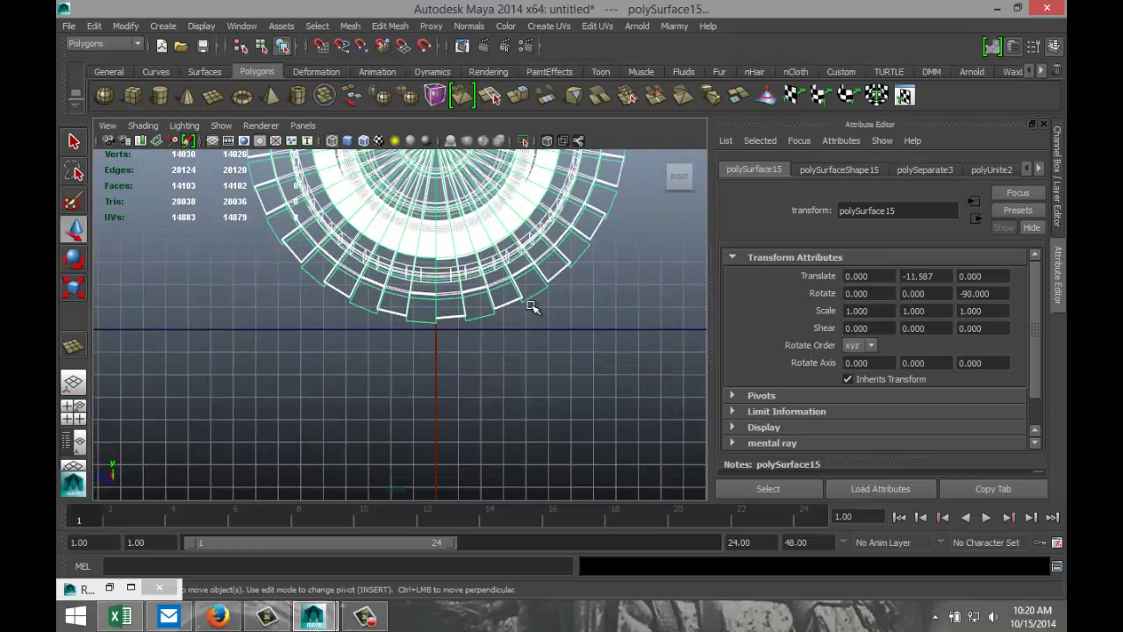
alt+middle_drag(531, 356, 531, 396)
drag(432, 180, 432, 183)
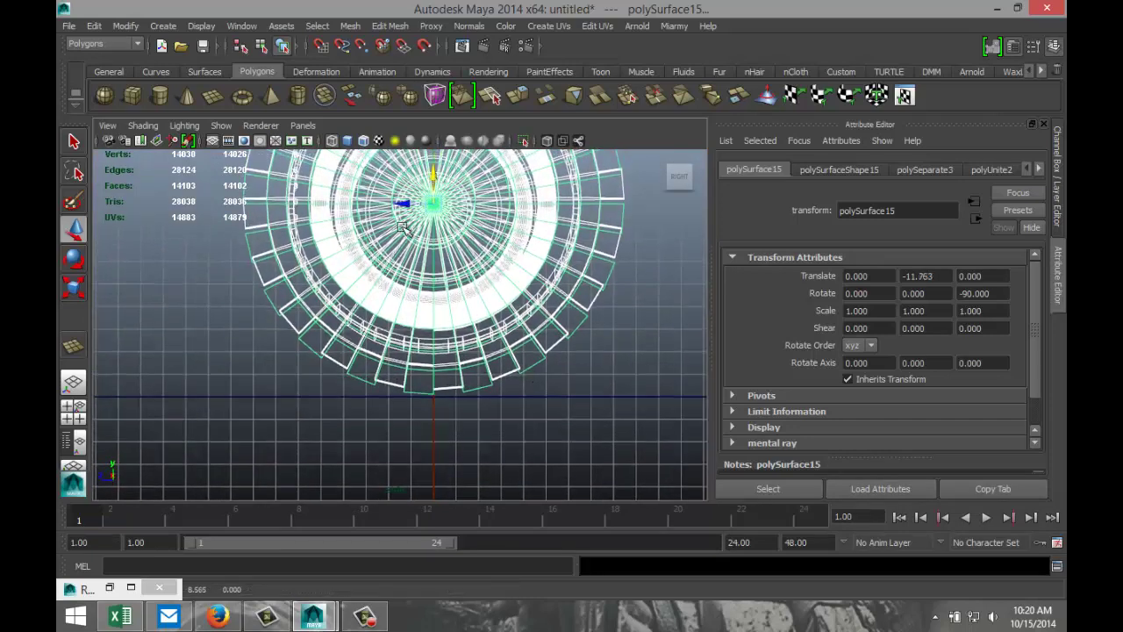
Duplicate the pipe assembly in the perspective view and move the copy beside the original, to a Z translation of about -33.05.
click(74, 407)
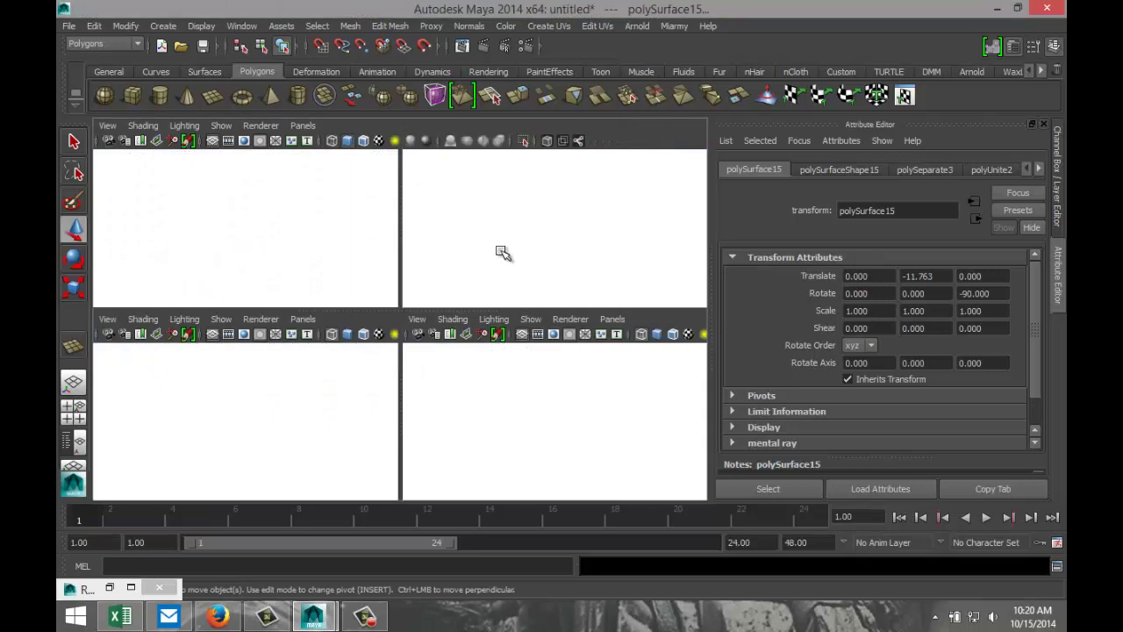
key(space)
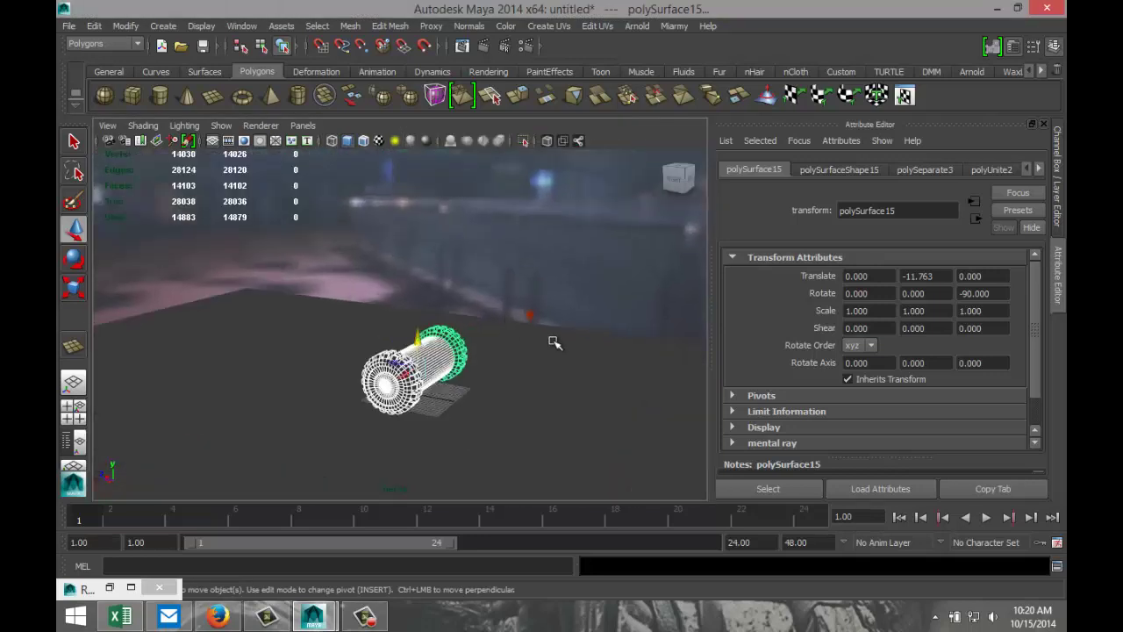
alt+drag(550, 369, 506, 384)
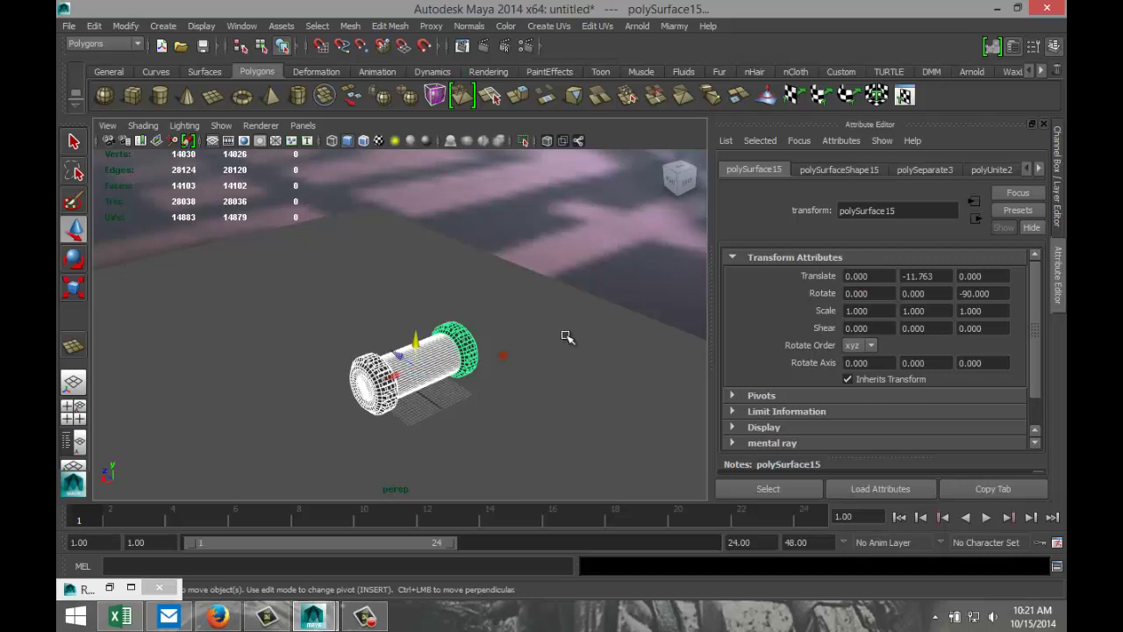
key(ctrl+d)
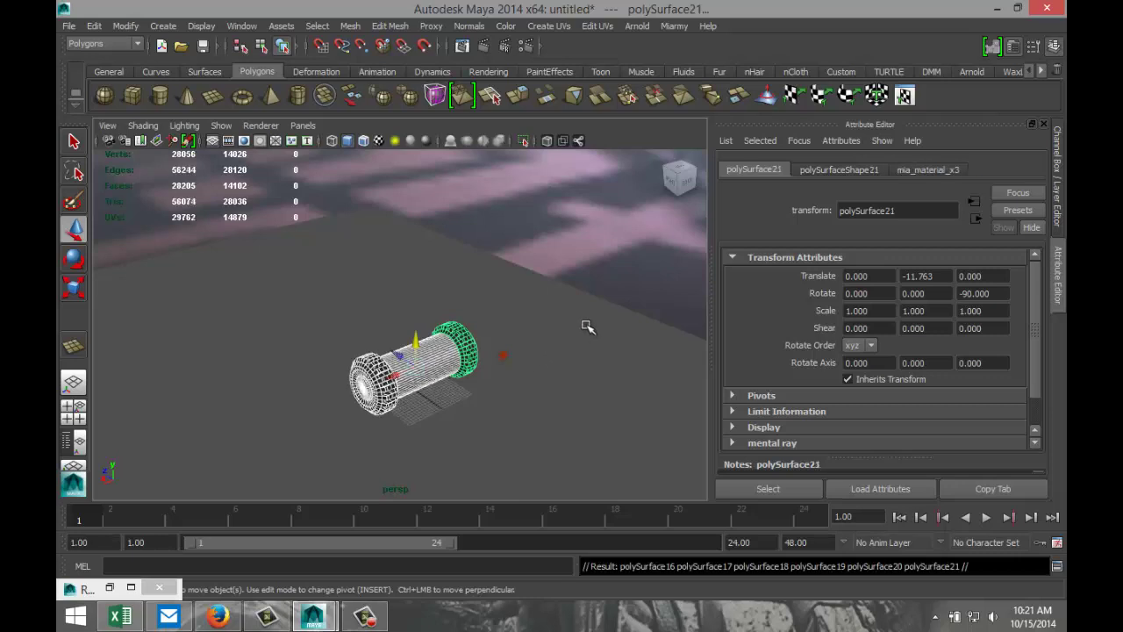
drag(398, 354, 478, 408)
Turn the duplicated pipe on the ground at an angle to the original, with an X rotation of about 121.8.
key(e)
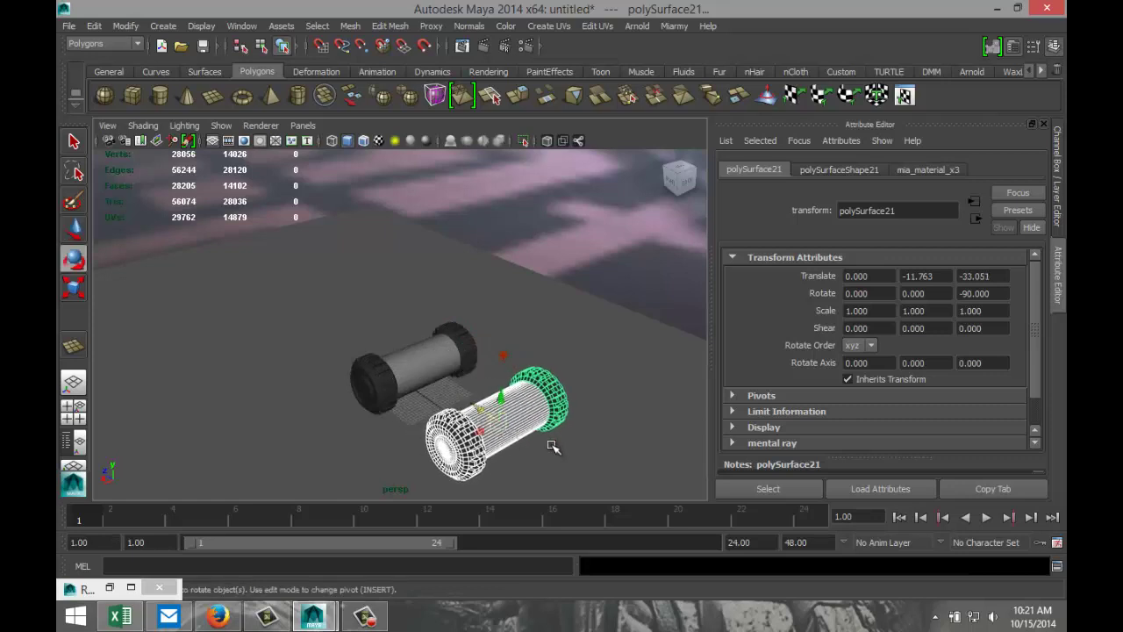
drag(502, 448, 342, 401)
drag(491, 442, 483, 438)
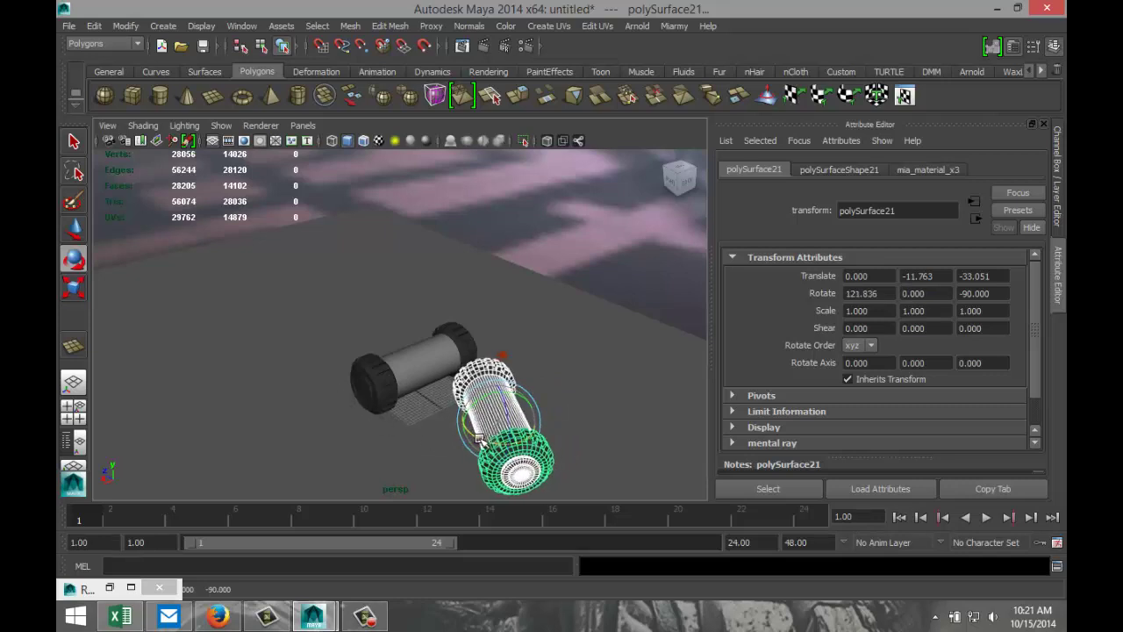
Select the helix inside the duplicated pipe in wireframe display and assign it a new mia_material_x.
scroll(586, 425, up, 3)
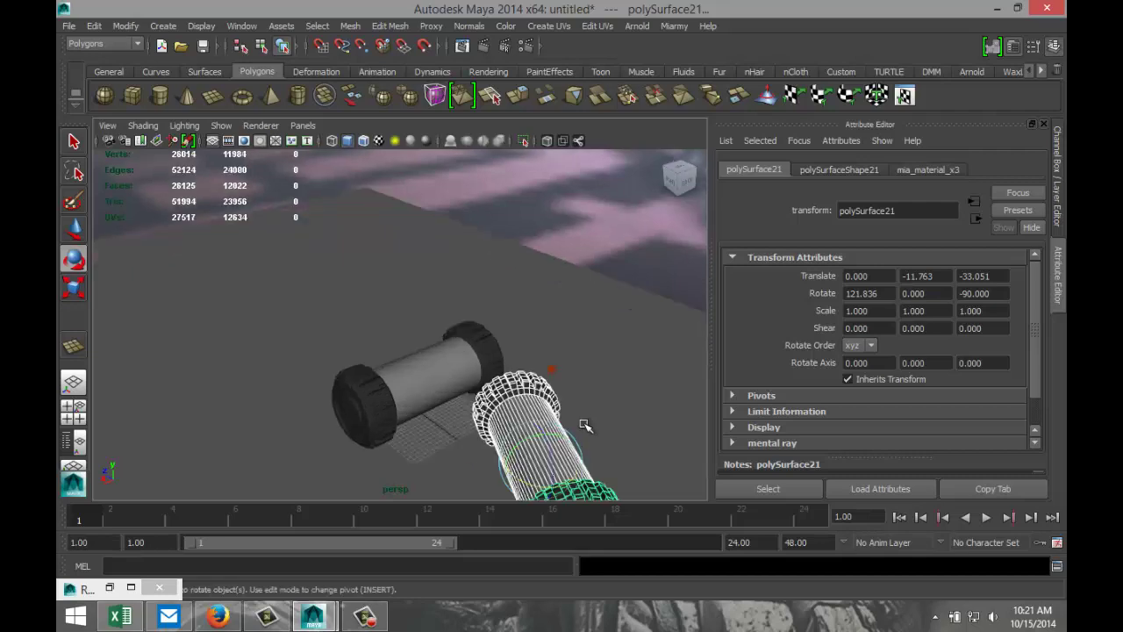
scroll(406, 351, up, 4)
alt+drag(389, 258, 529, 376)
key(4)
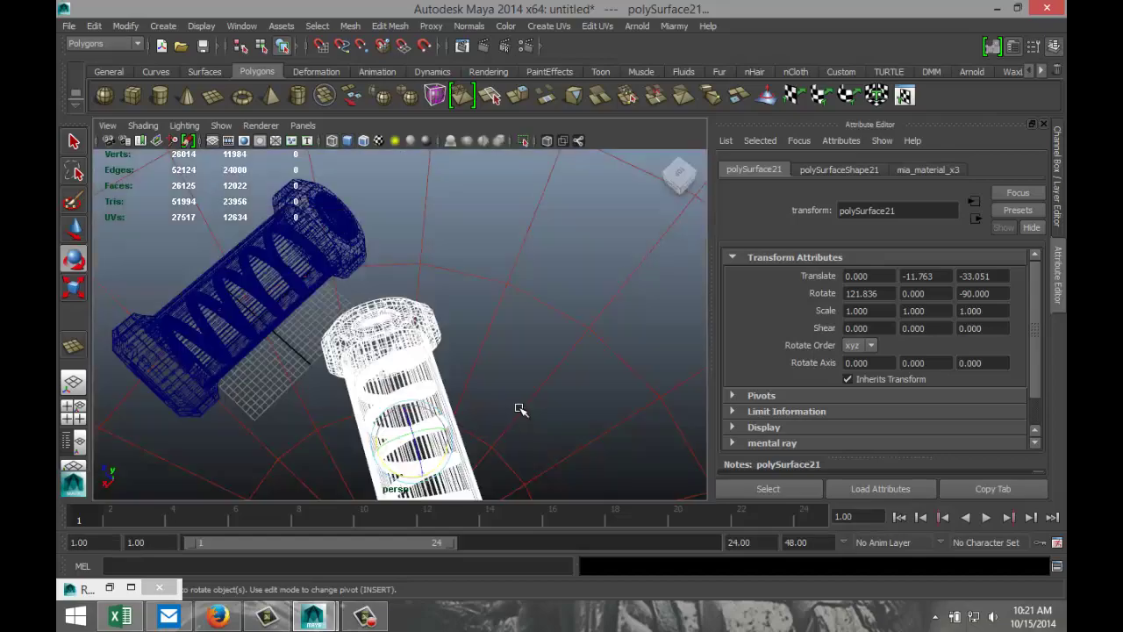
scroll(530, 458, up, 5)
alt+drag(544, 454, 528, 334)
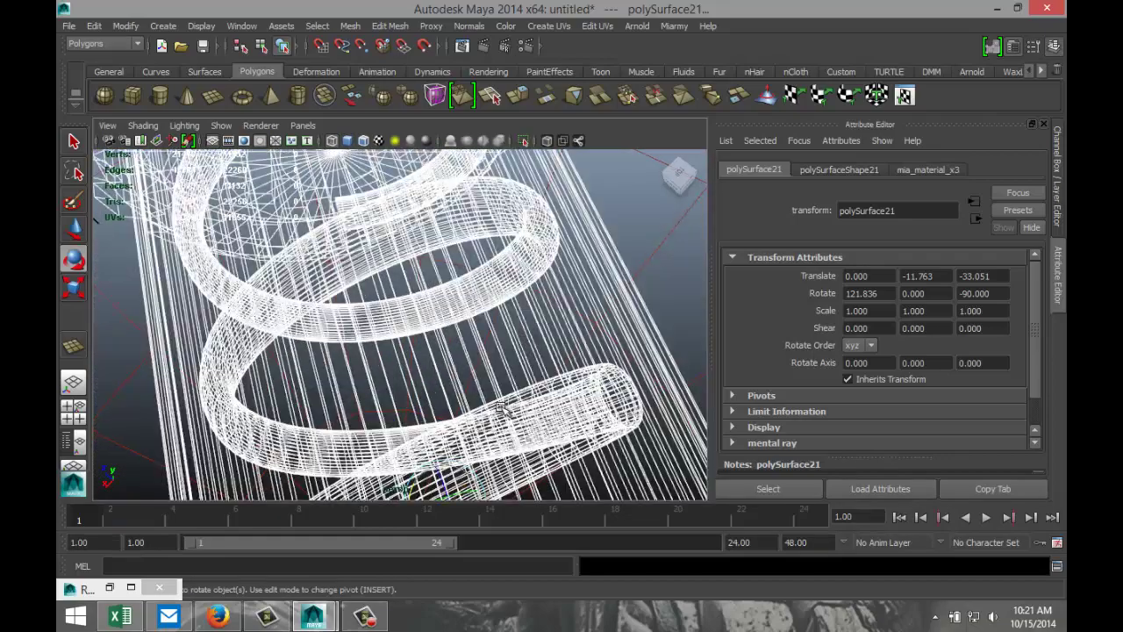
click(497, 402)
key(f)
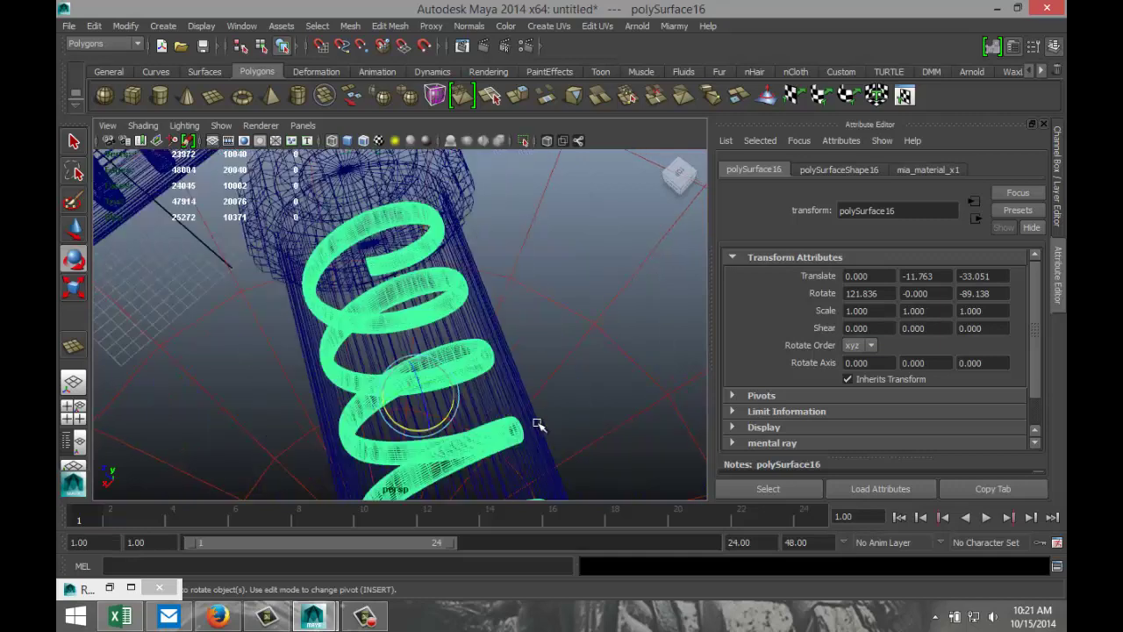
right_click(448, 286)
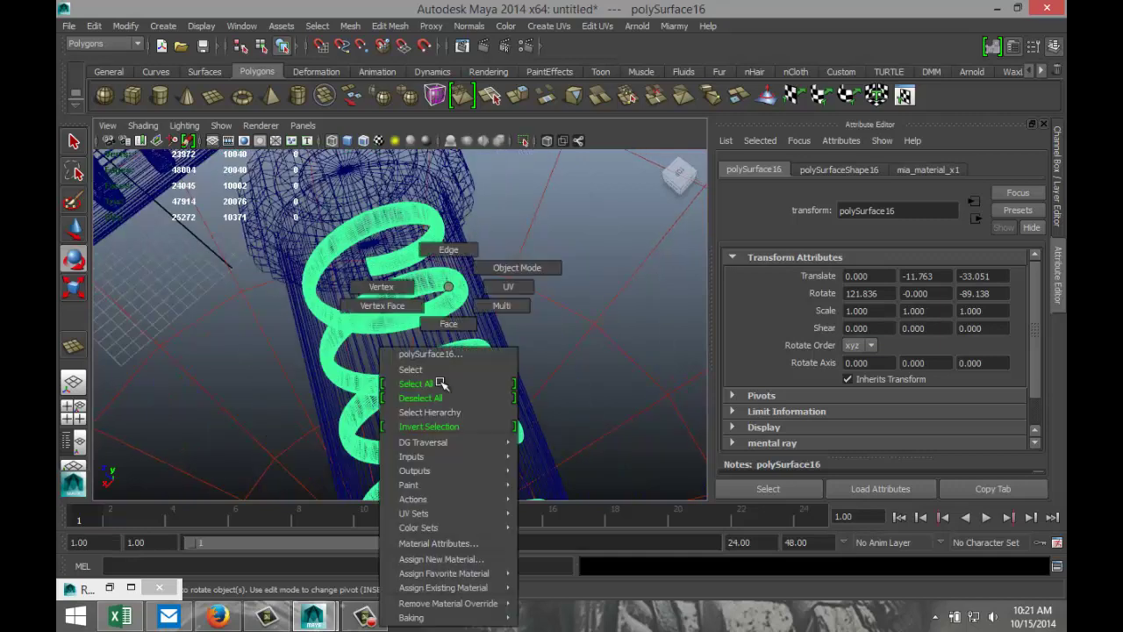
click(454, 558)
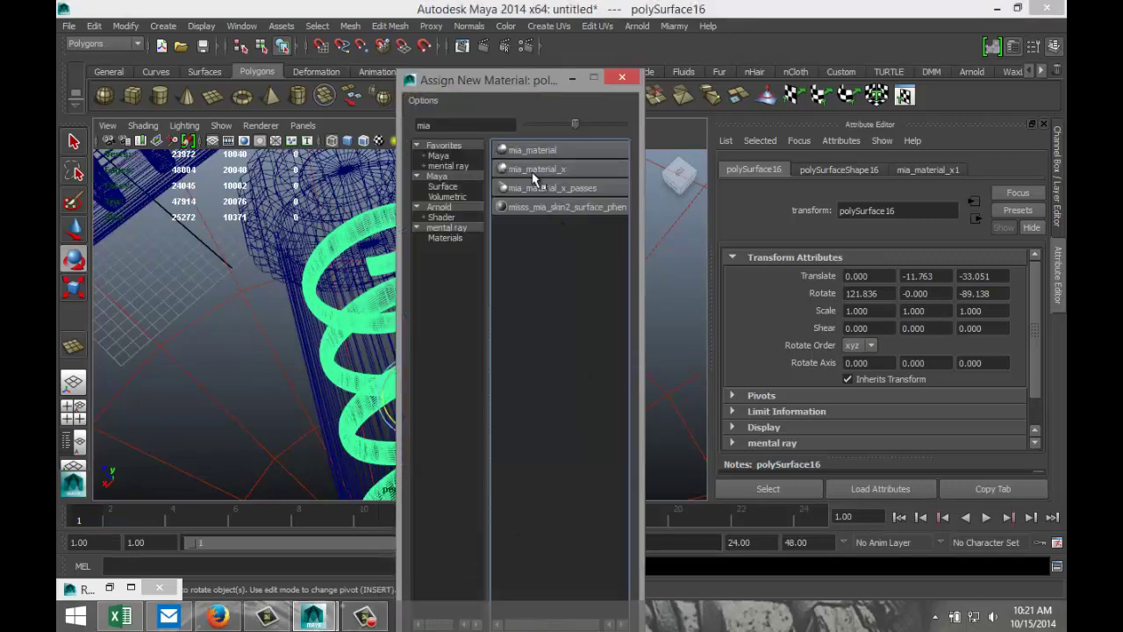
click(541, 168)
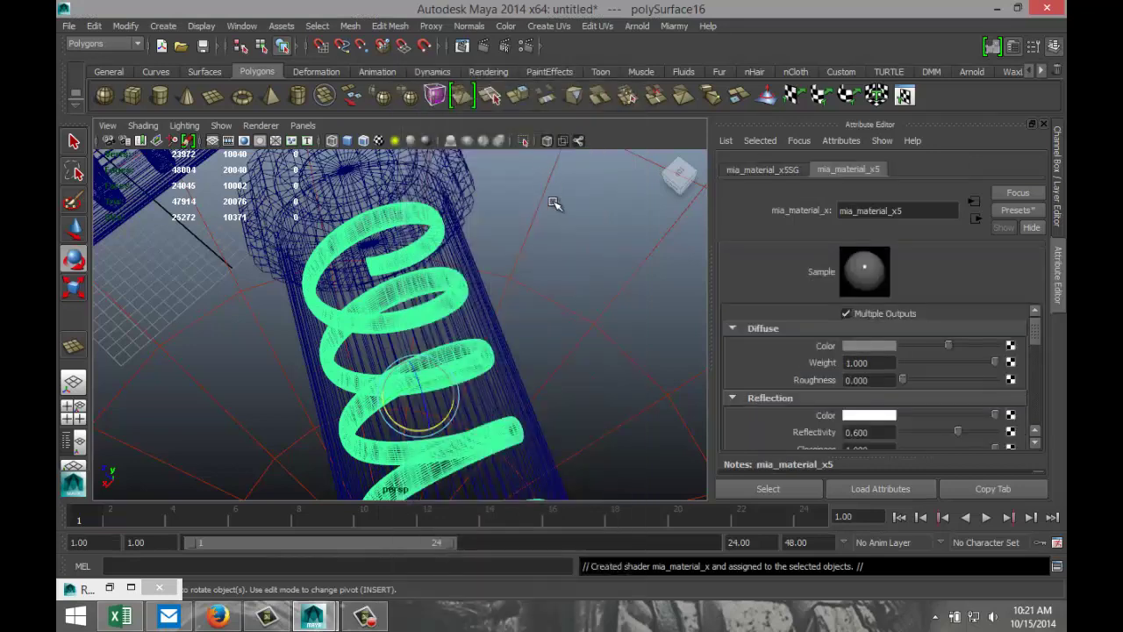
Apply the GlassSolid preset to the duplicated helix's new material, replacing all selected.
click(1012, 211)
mouse_move(964, 312)
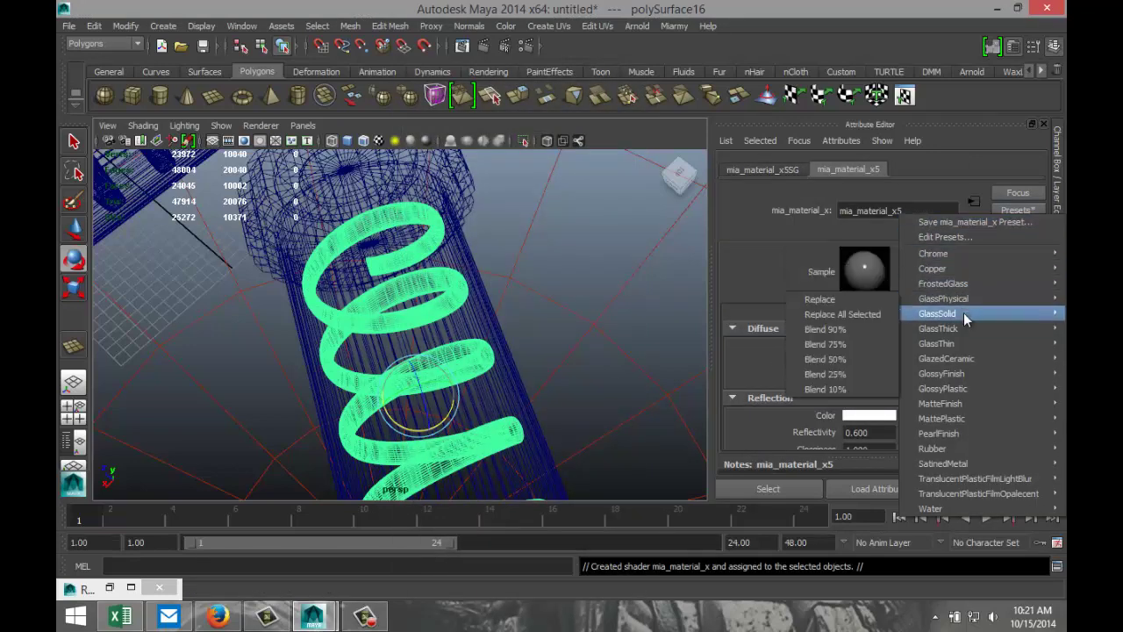
click(866, 314)
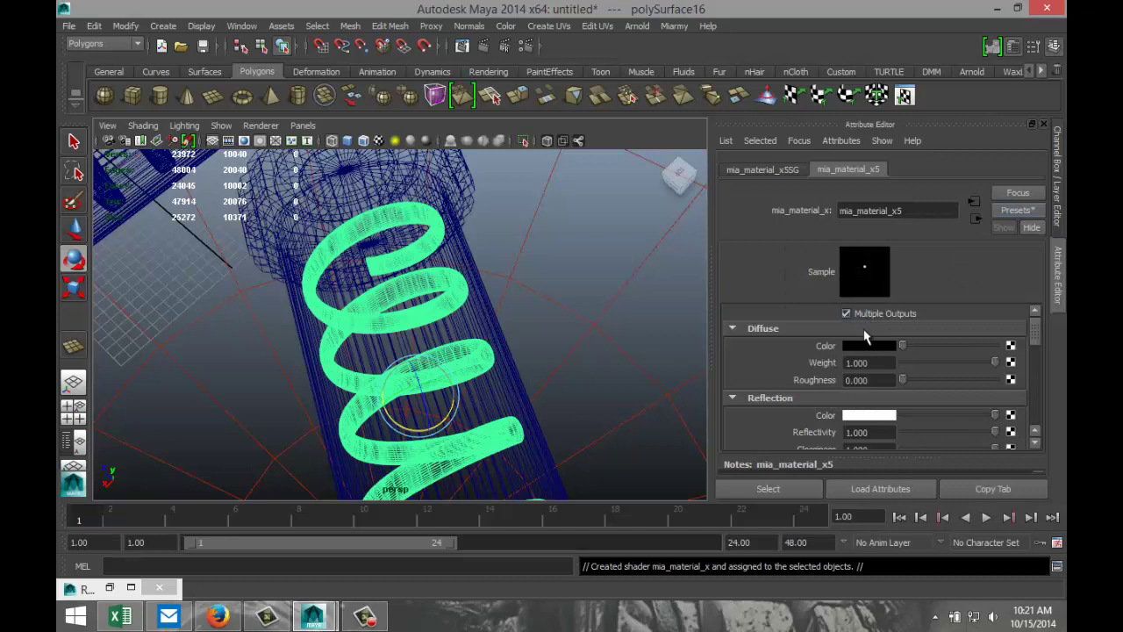
Set the refraction color of the duplicated helix's glass material to red, with hue 360, saturation 1.000 and value 0.930.
scroll(880, 404, down, 3)
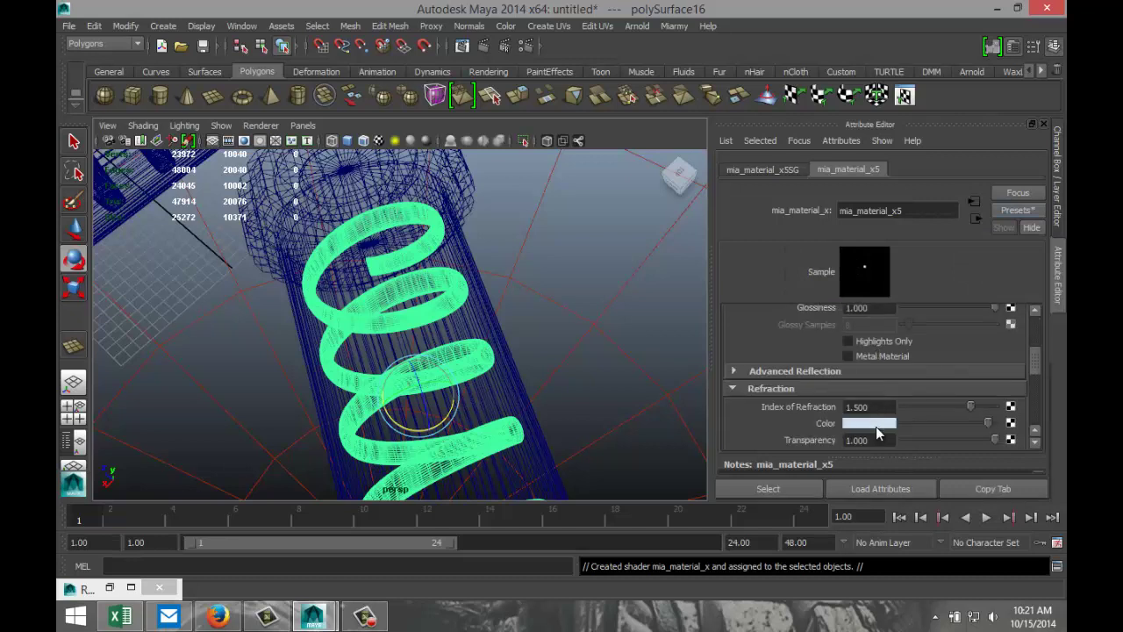
click(875, 427)
click(816, 387)
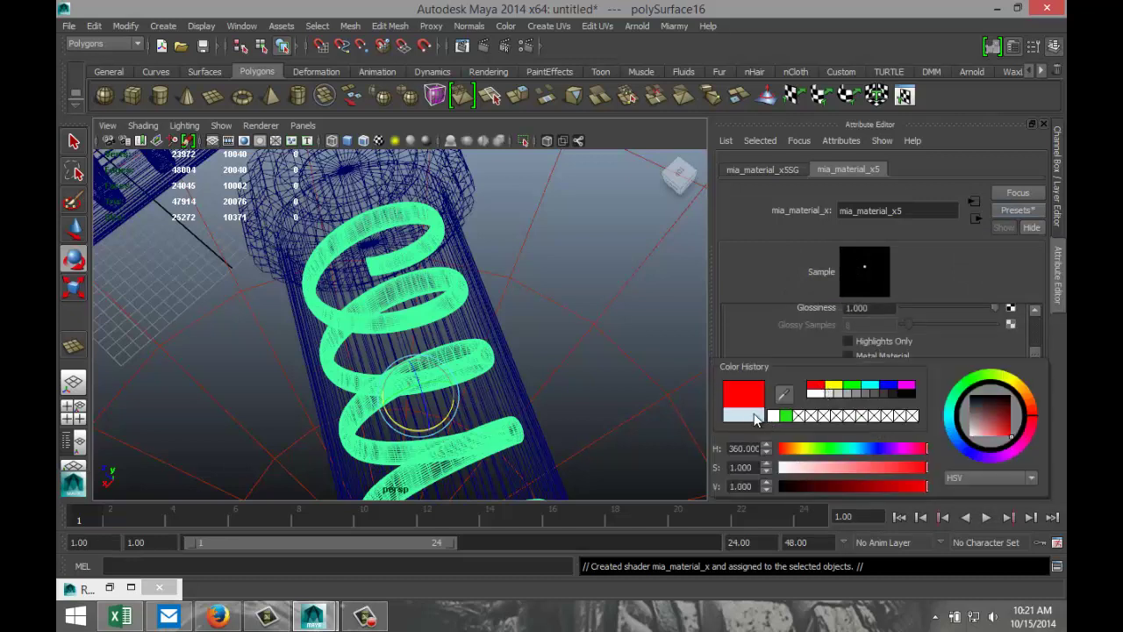
click(752, 415)
click(816, 387)
click(748, 416)
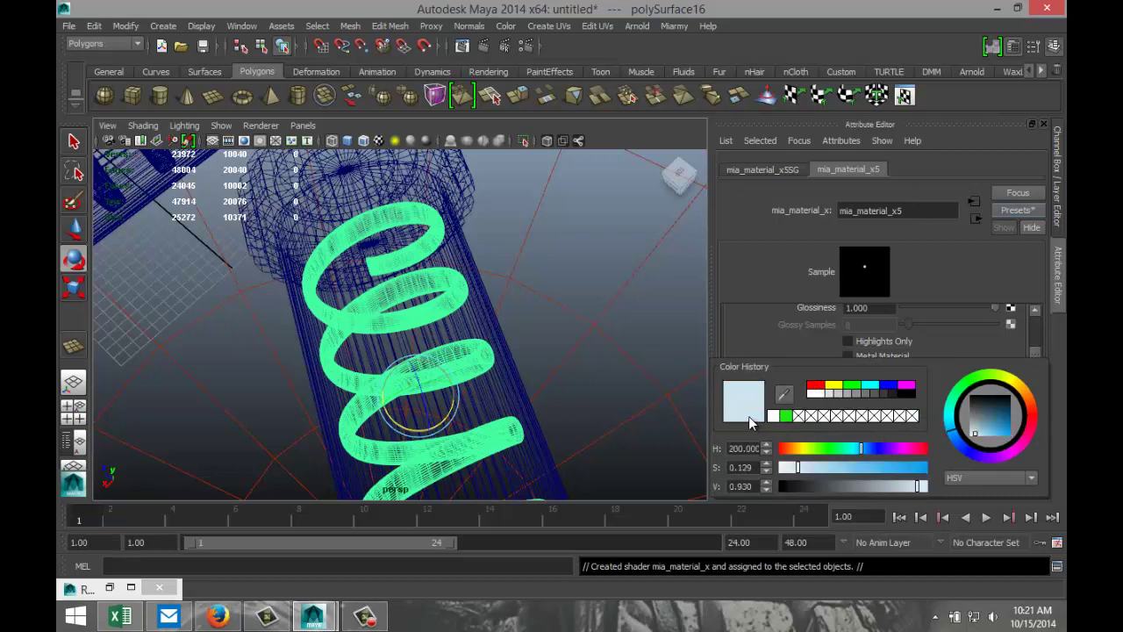
drag(862, 450, 931, 455)
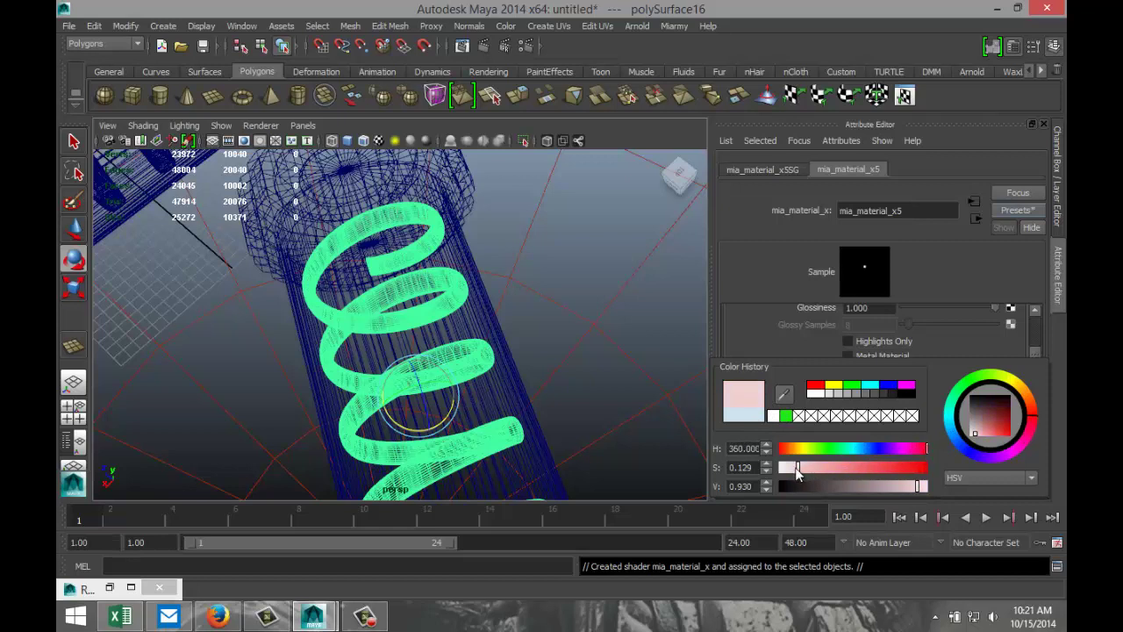
drag(819, 472, 925, 472)
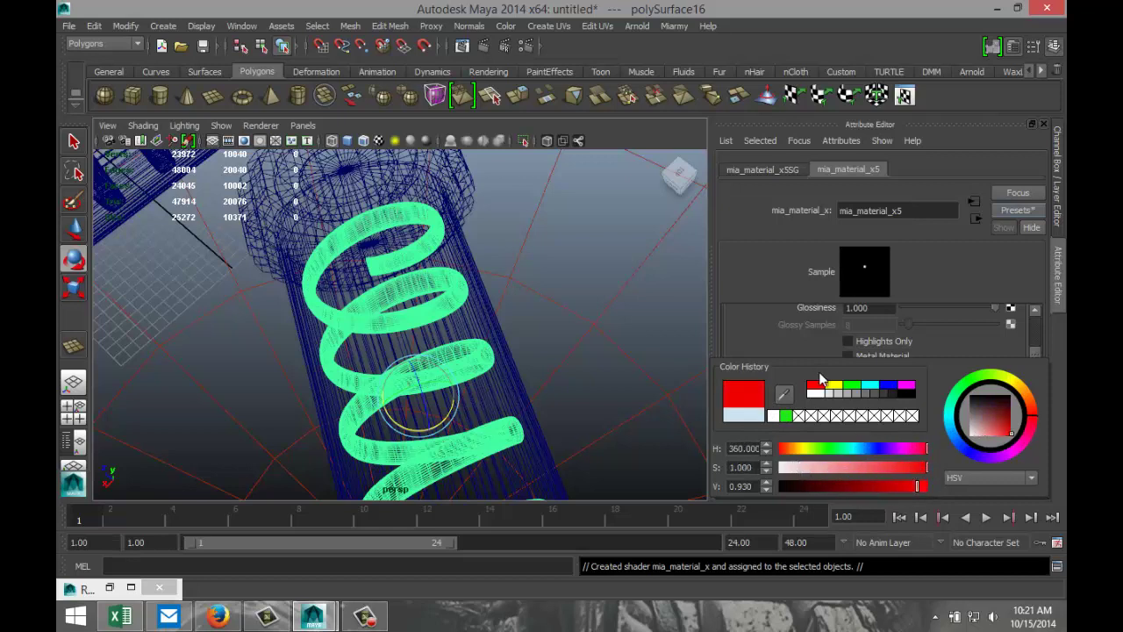
scroll(765, 350, up, 5)
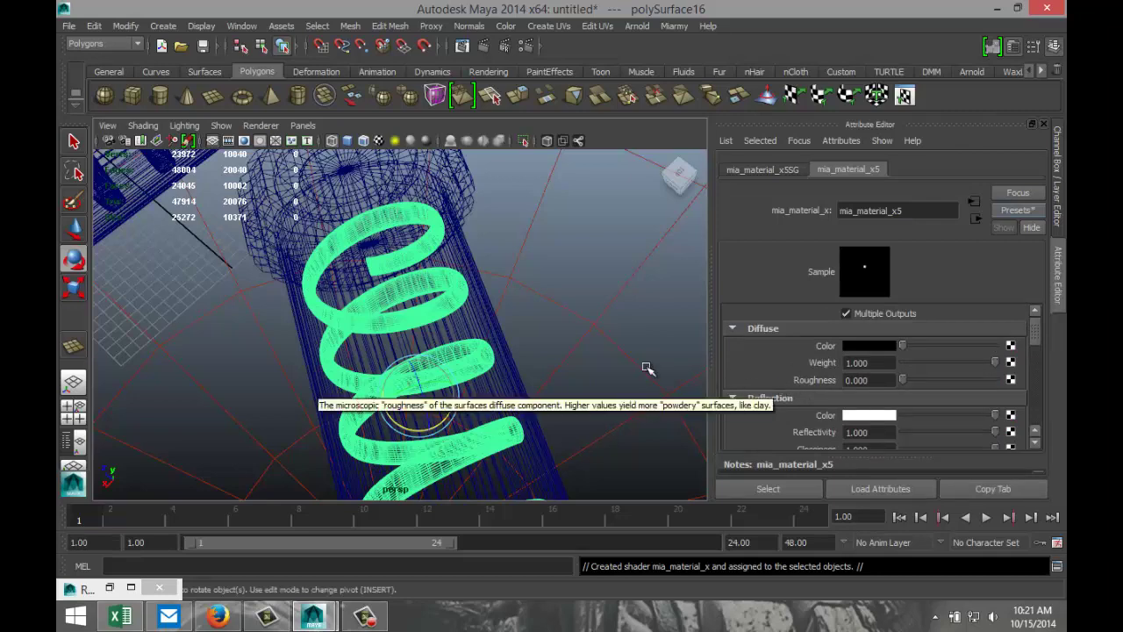
click(610, 271)
In shaded display, duplicate the point light and move the copy to about X 27.5, Y 45.34, Z 1.04.
scroll(584, 328, down, 5)
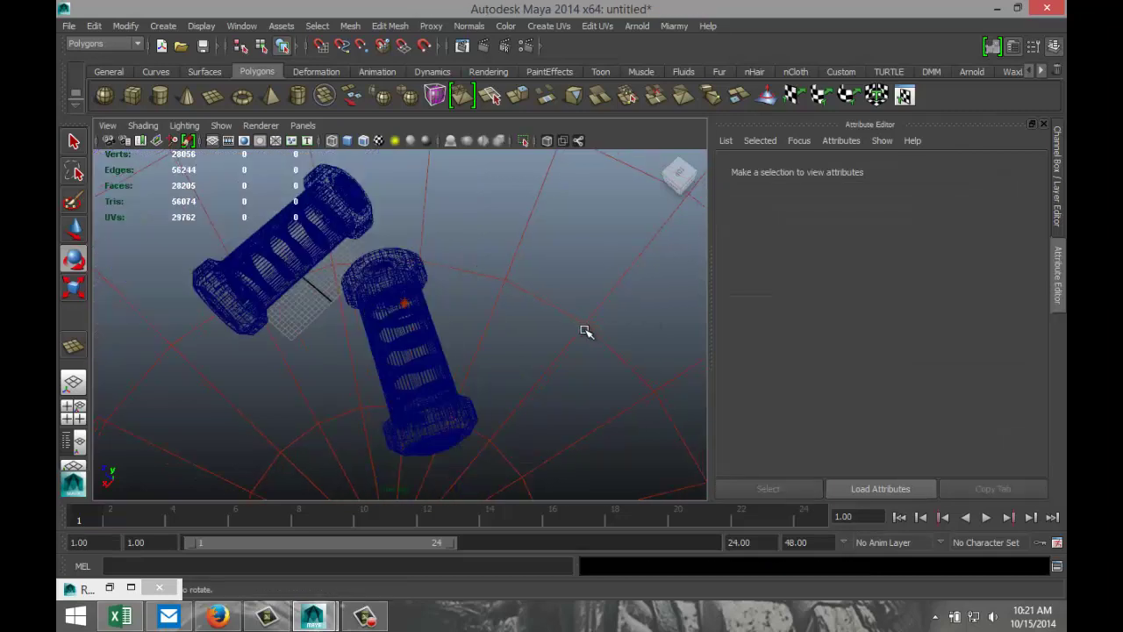
alt+drag(541, 362, 535, 323)
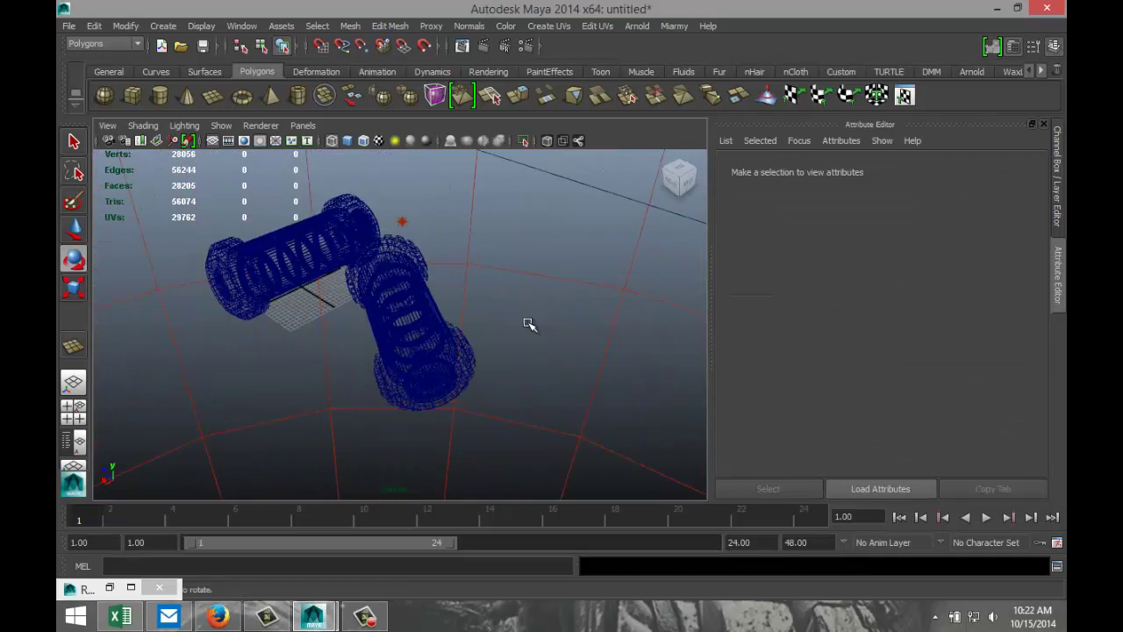
key(5)
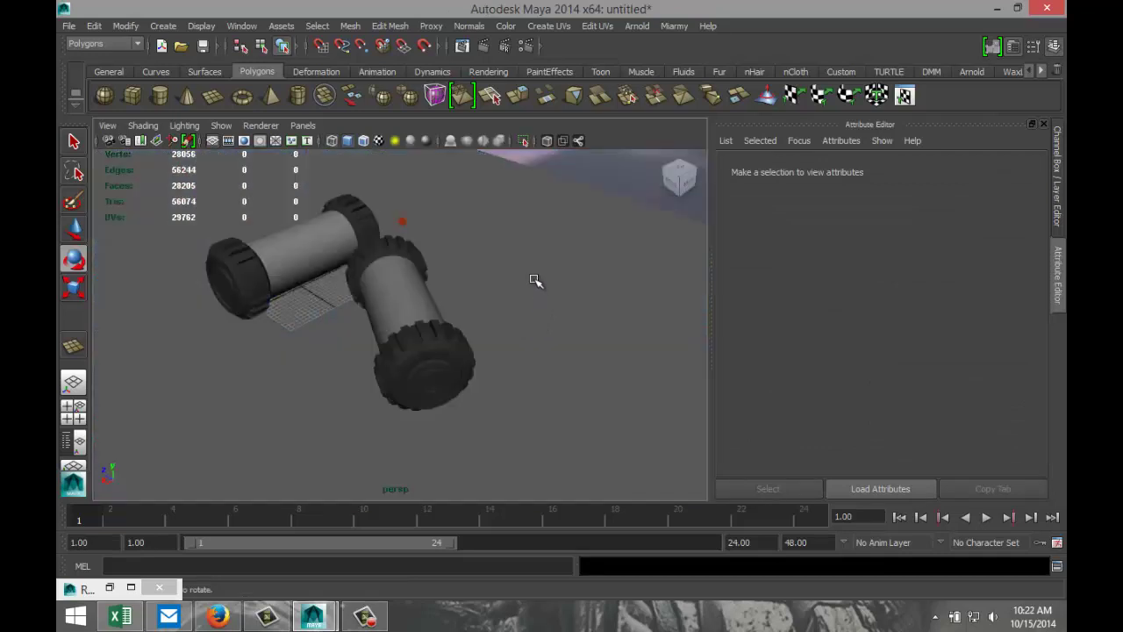
alt+drag(529, 273, 618, 353)
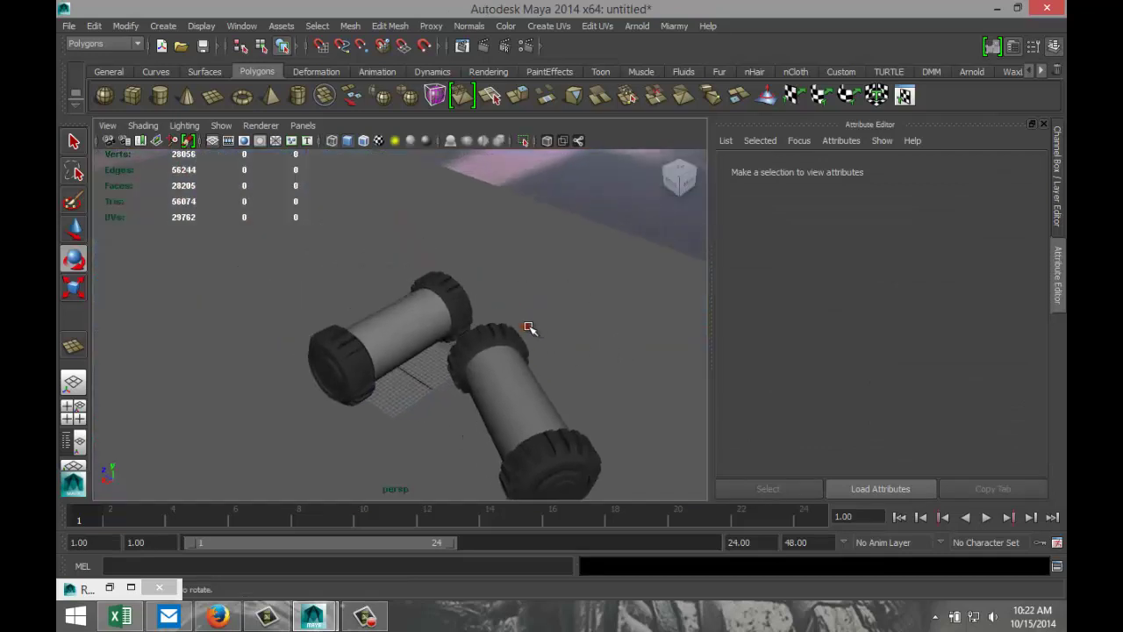
click(530, 327)
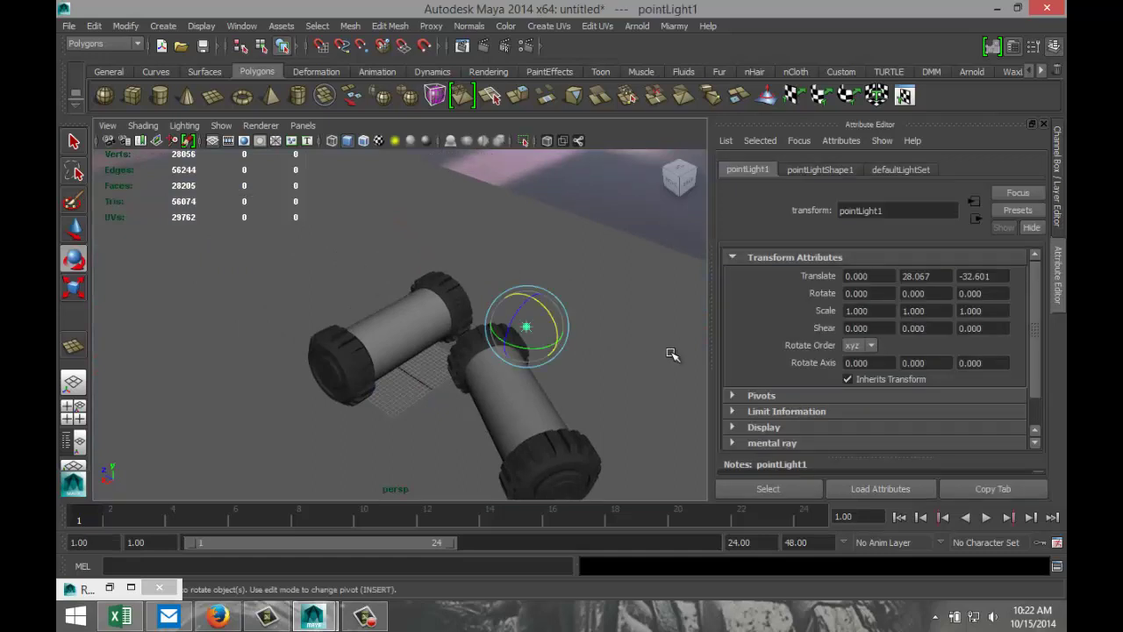
key(ctrl+d)
key(w)
drag(500, 326, 243, 265)
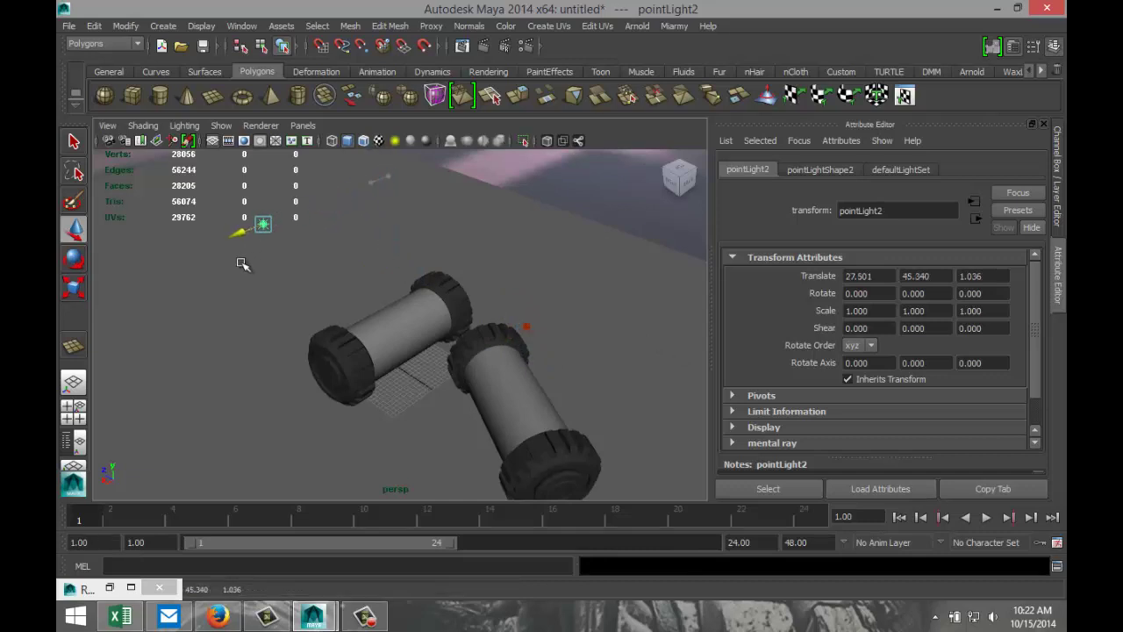
Set the original point light's raytraced shadows to 6 shadow rays and a ray depth limit of 12.
click(527, 326)
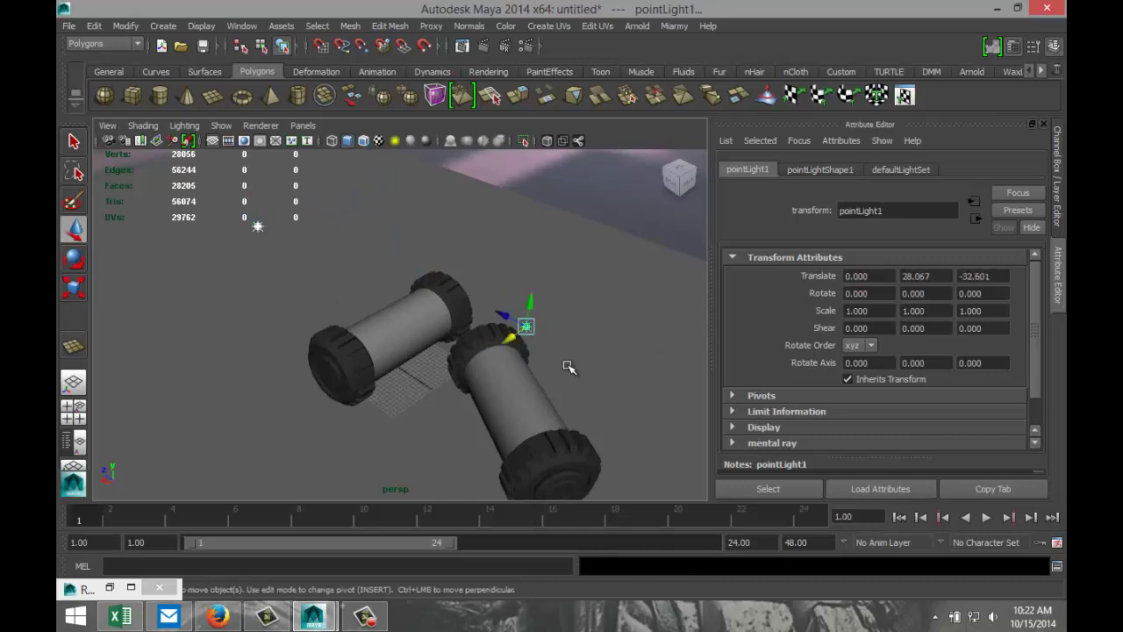
click(826, 173)
scroll(802, 372, down, 3)
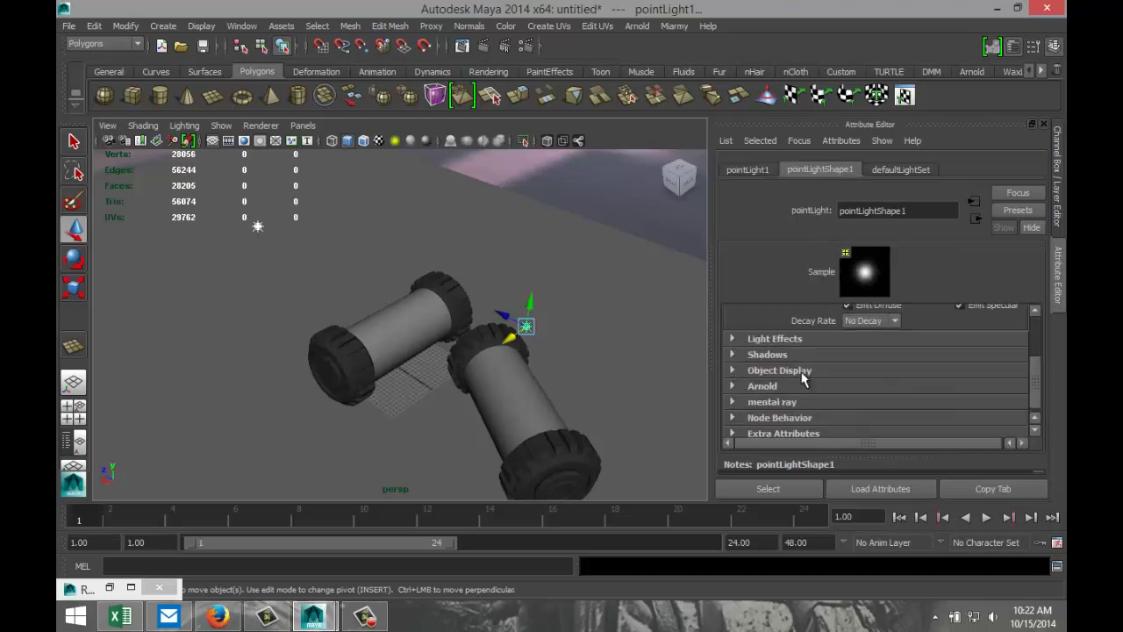
scroll(898, 393, down, 1)
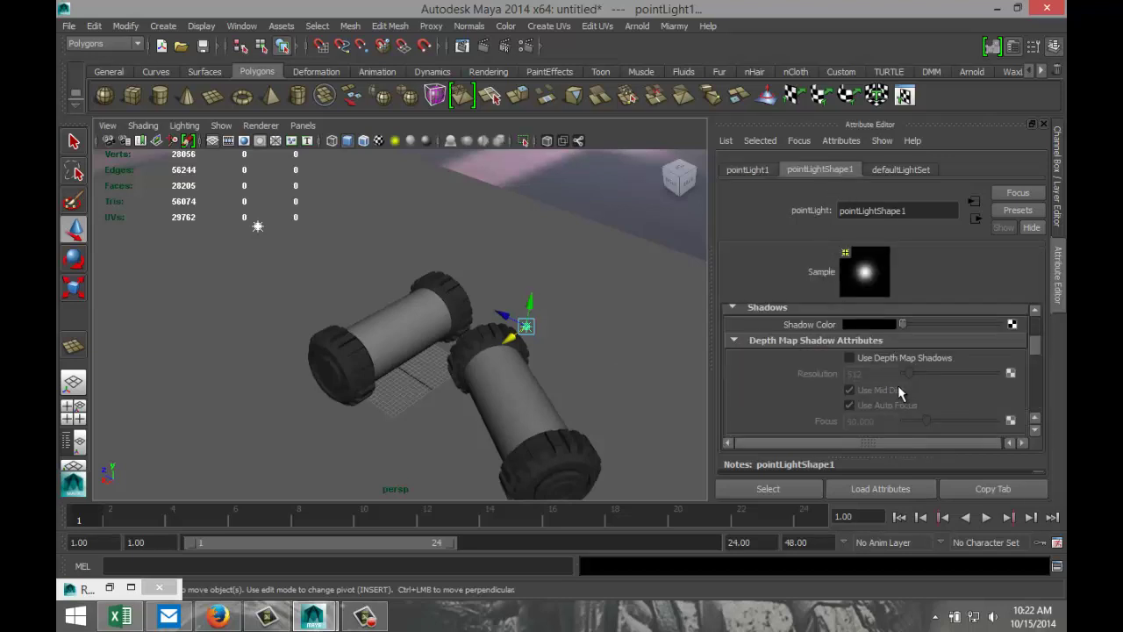
scroll(944, 398, down, 6)
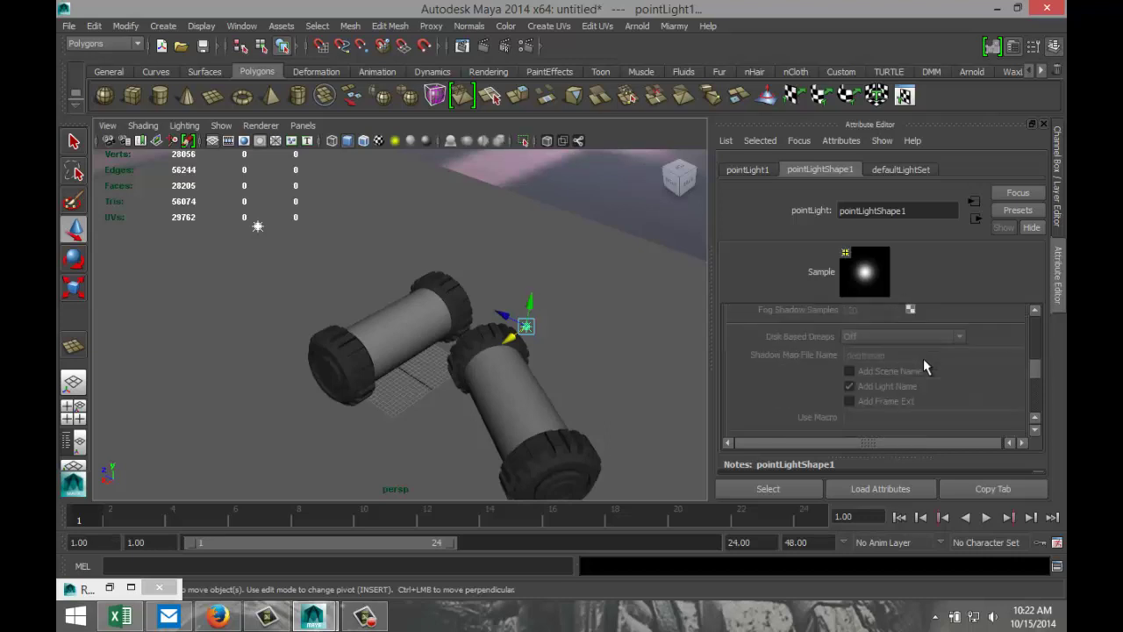
scroll(923, 357, down, 2)
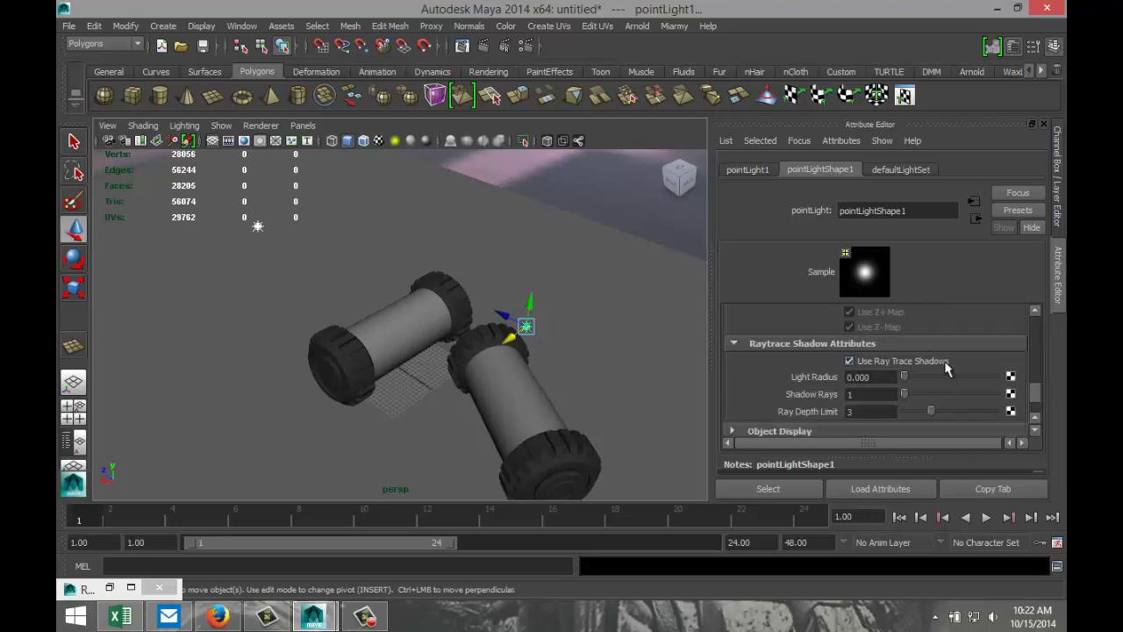
click(887, 395)
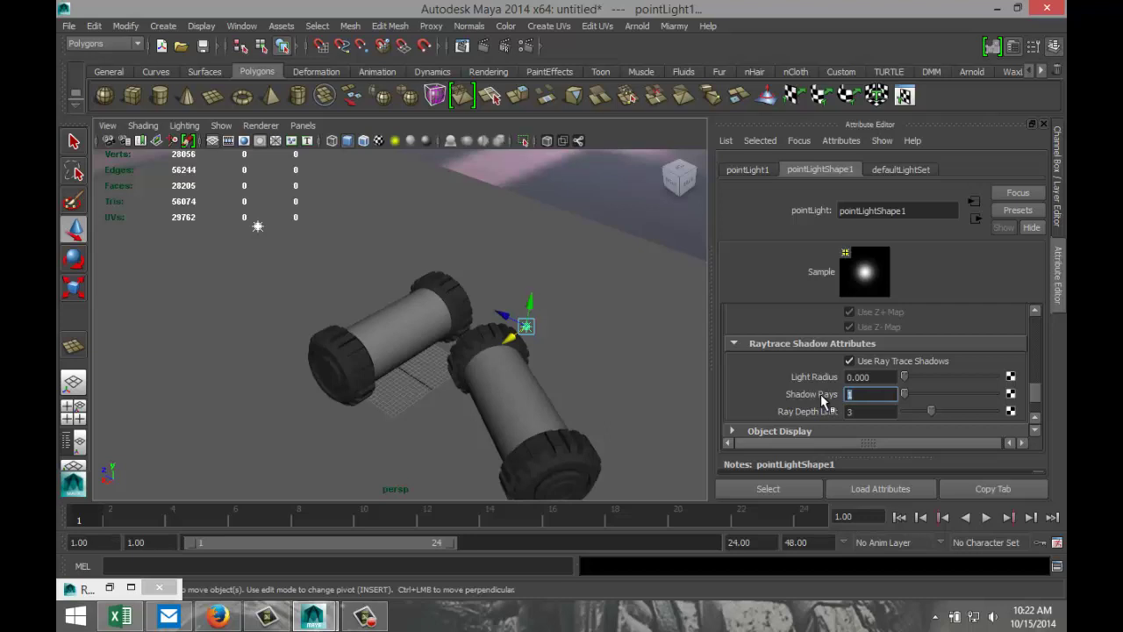
click(874, 411)
text(12)
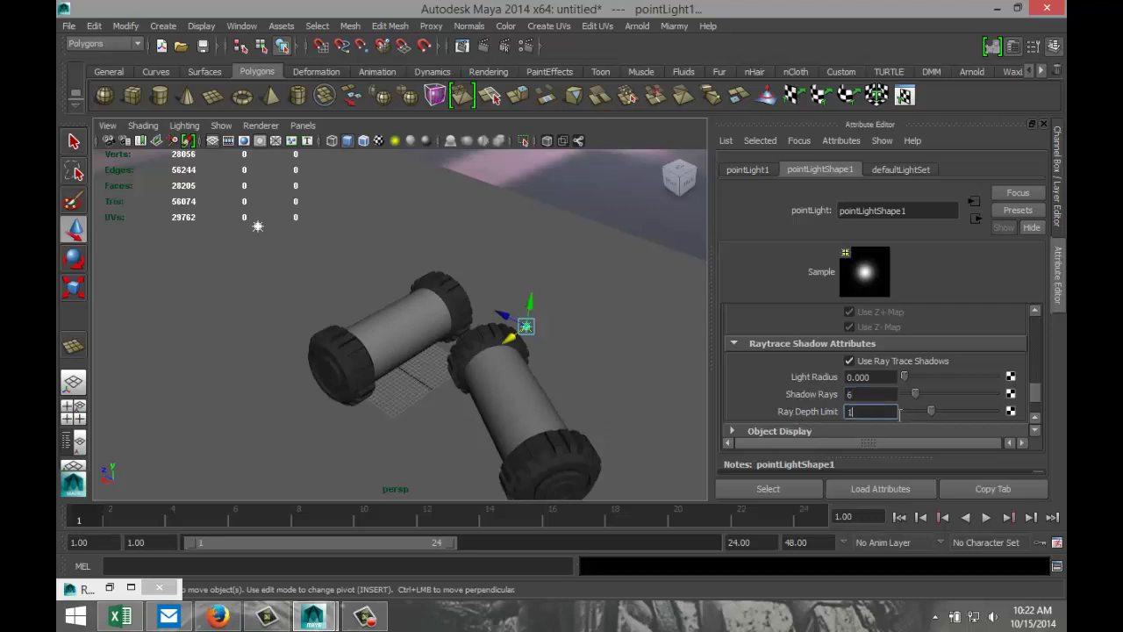
click(879, 396)
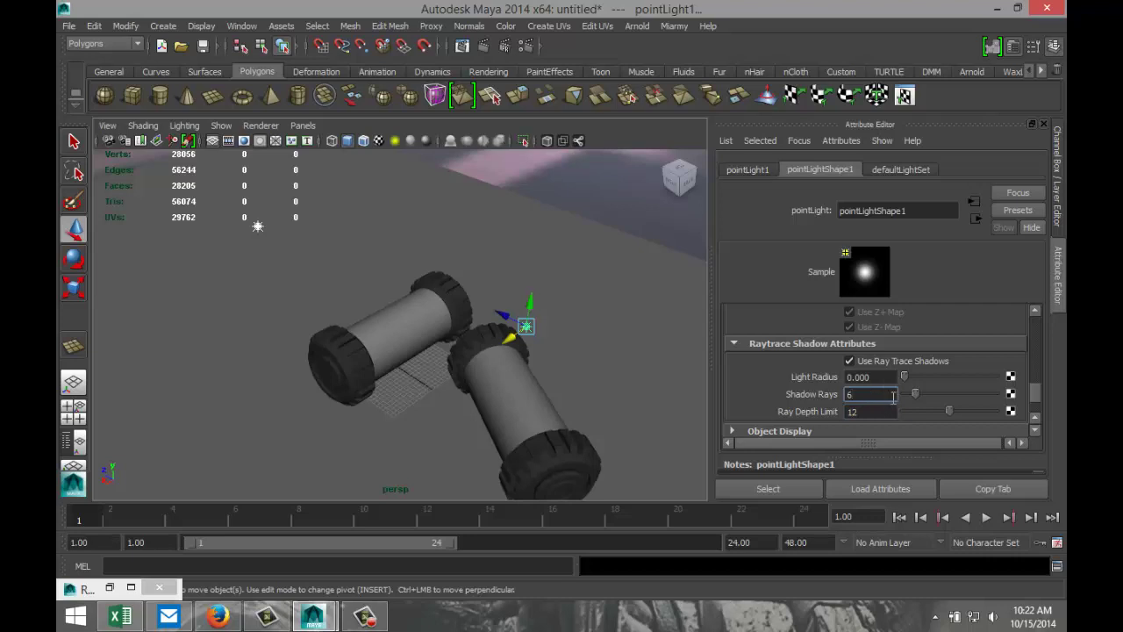
scroll(891, 395, up, 5)
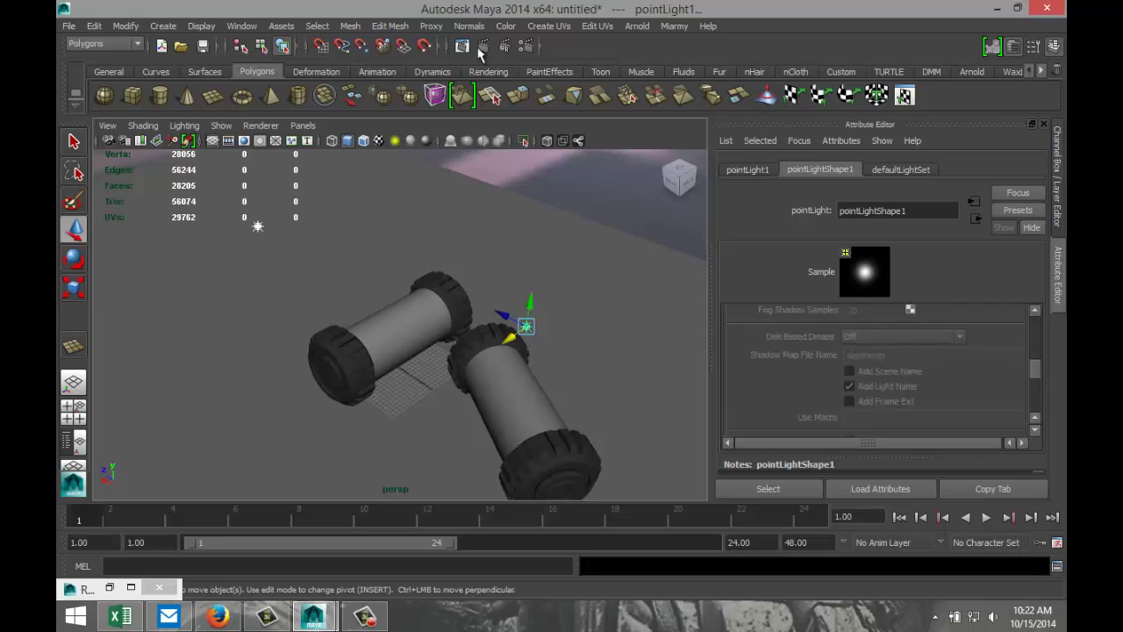
Set the mental ray raytracing quality to 8 reflections, 8 refractions and a max trace depth of 16.
click(525, 46)
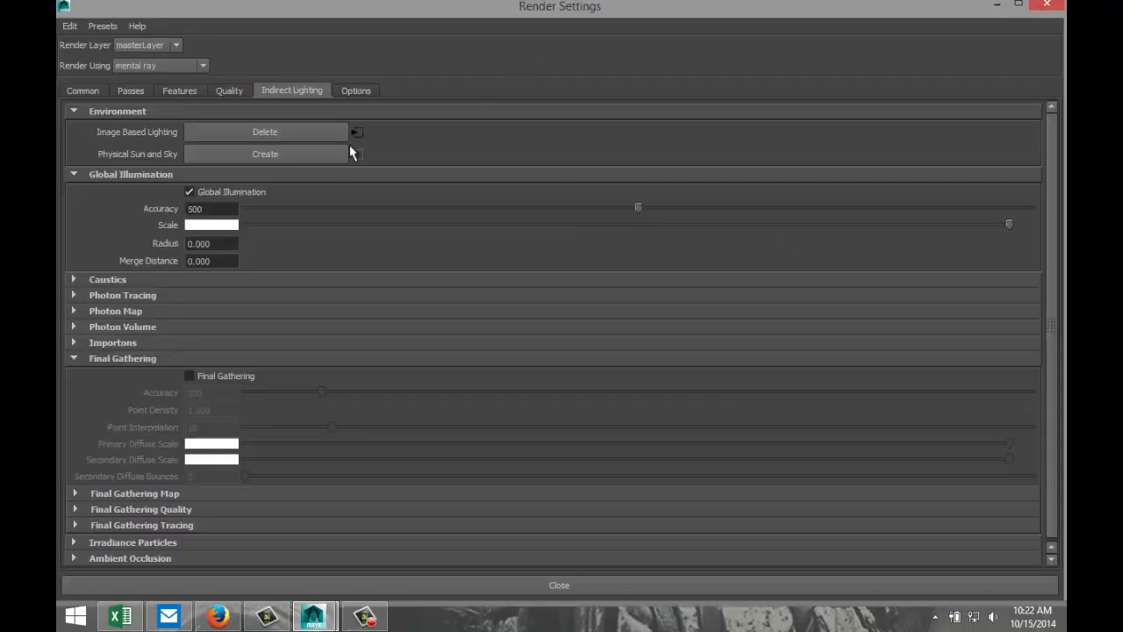
click(230, 92)
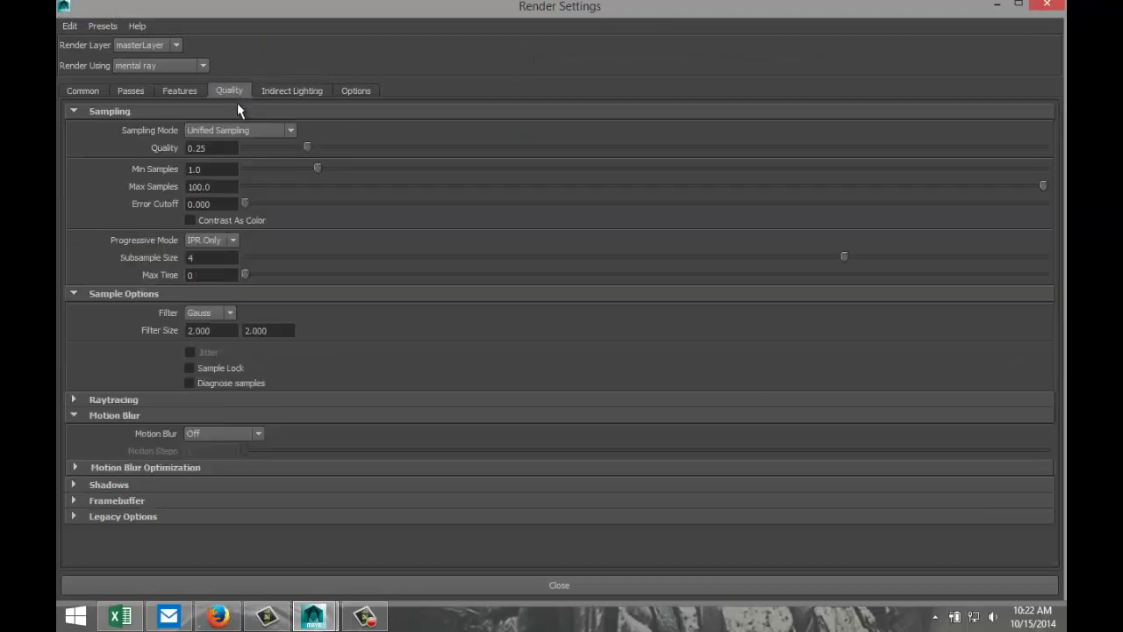
click(72, 402)
click(226, 433)
text(8)
key(Tab)
text(8)
key(Tab)
text(1)
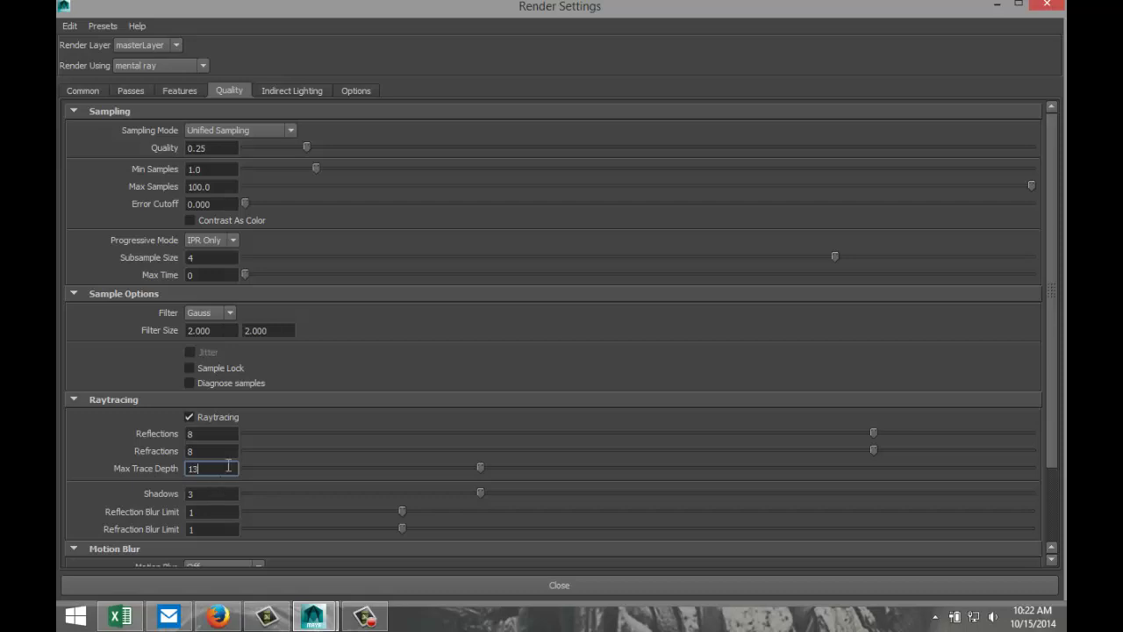
text(6)
key(Tab)
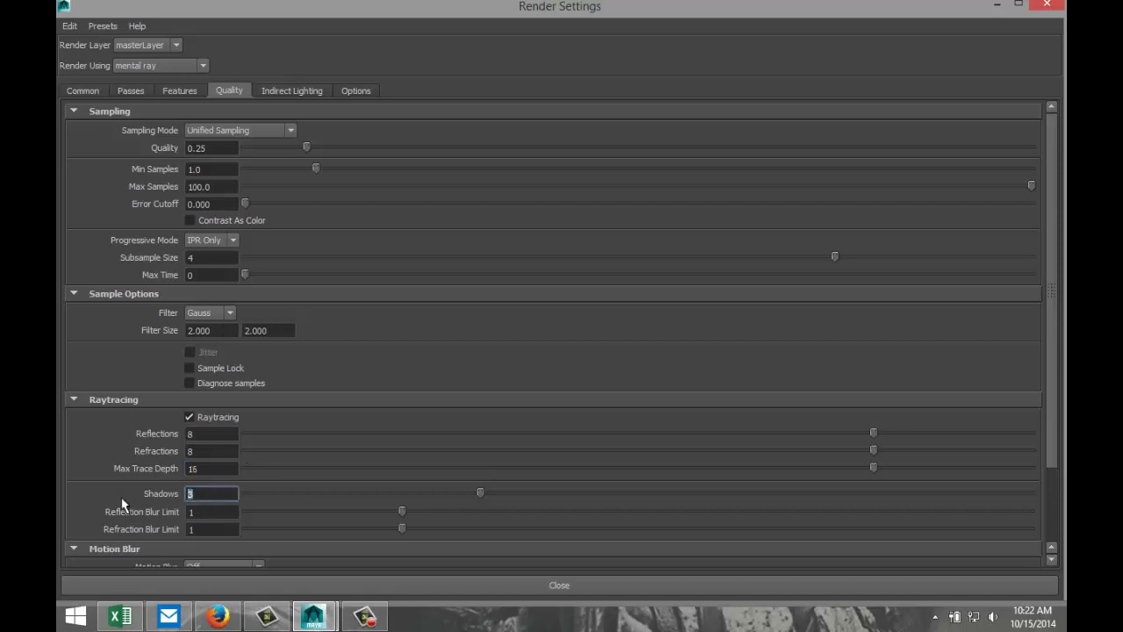
Set the raytracing shadows to 6 and both the reflection and refraction blur limits to 3.
text(6)
key(Tab)
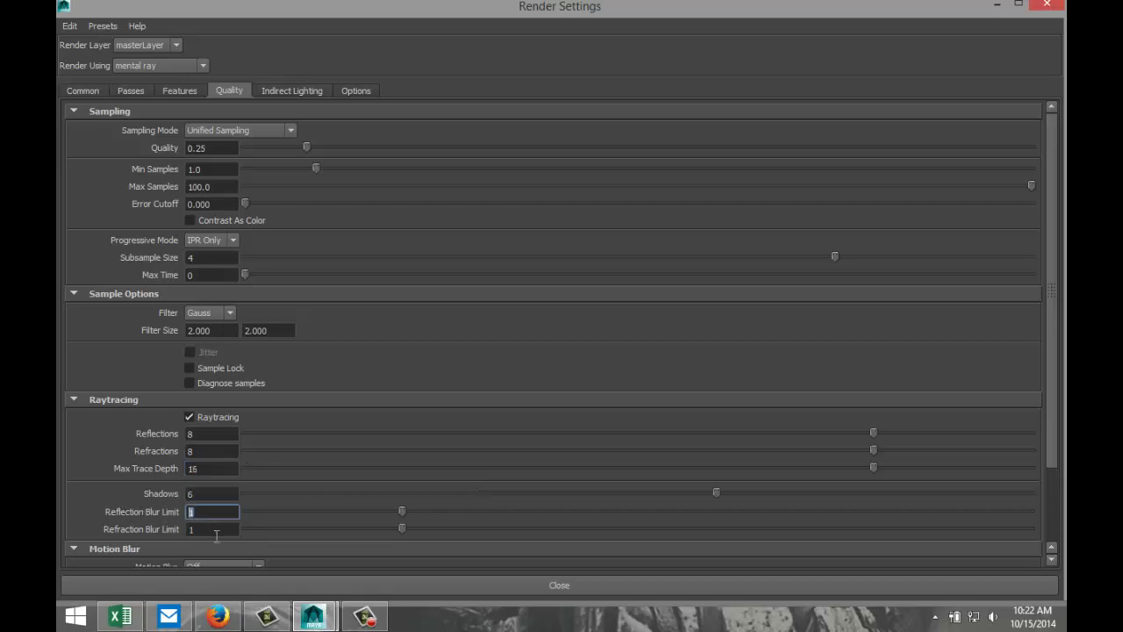
text(3)
key(Tab)
text(3)
click(221, 512)
Enable final gathering and caustics for indirect lighting, raising the caustics accuracy well above its default.
click(301, 91)
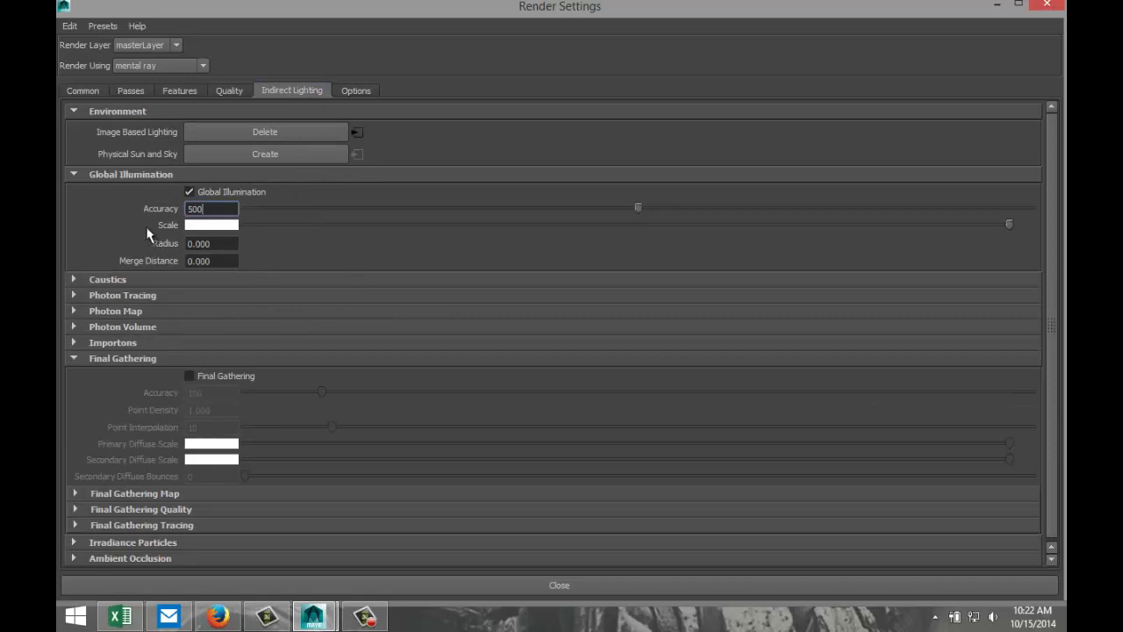
click(189, 376)
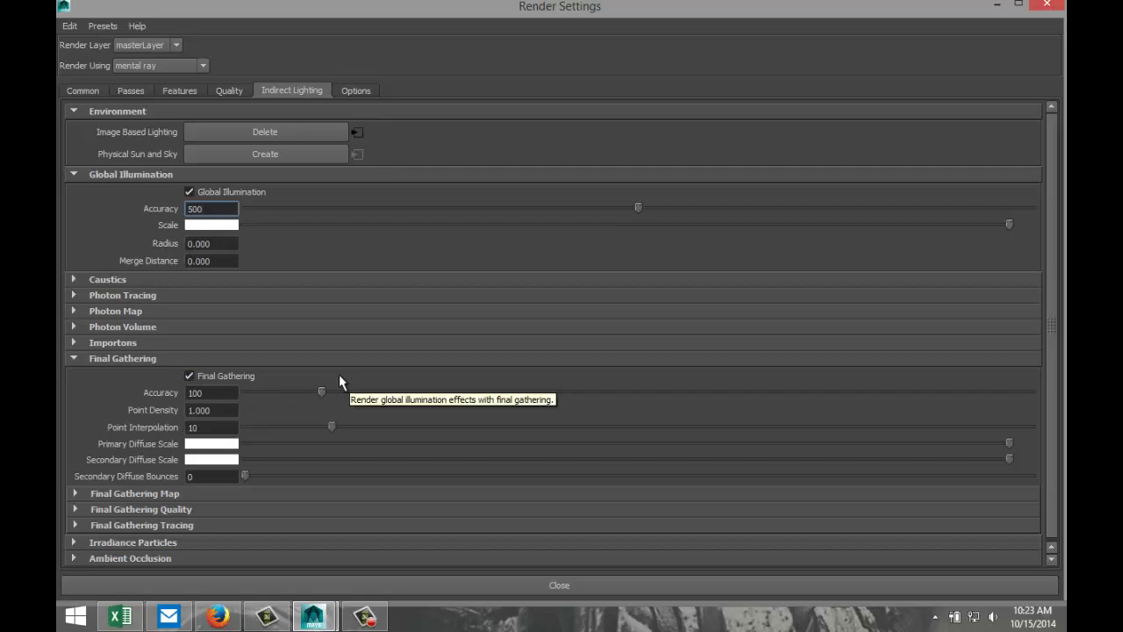
click(73, 278)
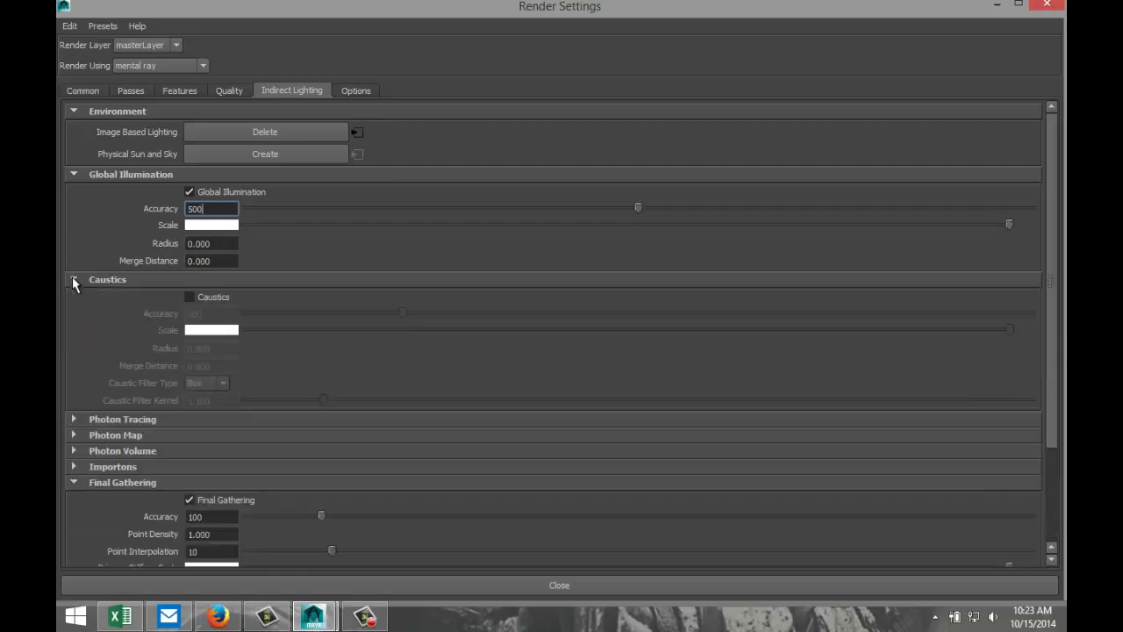
click(188, 297)
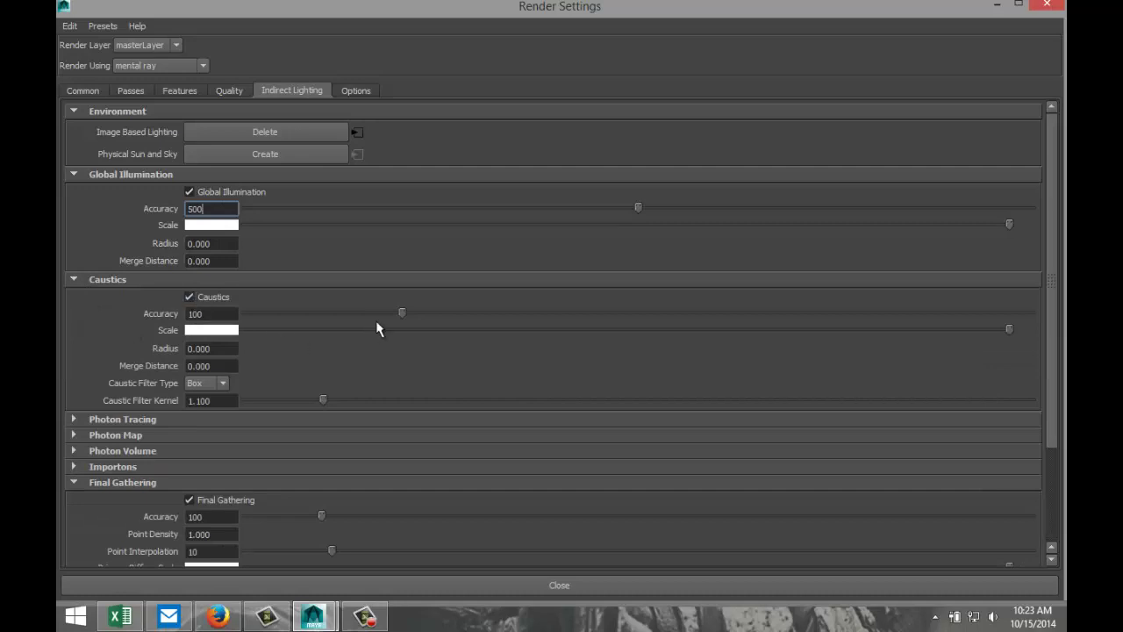
drag(401, 314, 651, 316)
Raise the unified sampling quality and set the render image size to the HD 1080 preset.
click(229, 91)
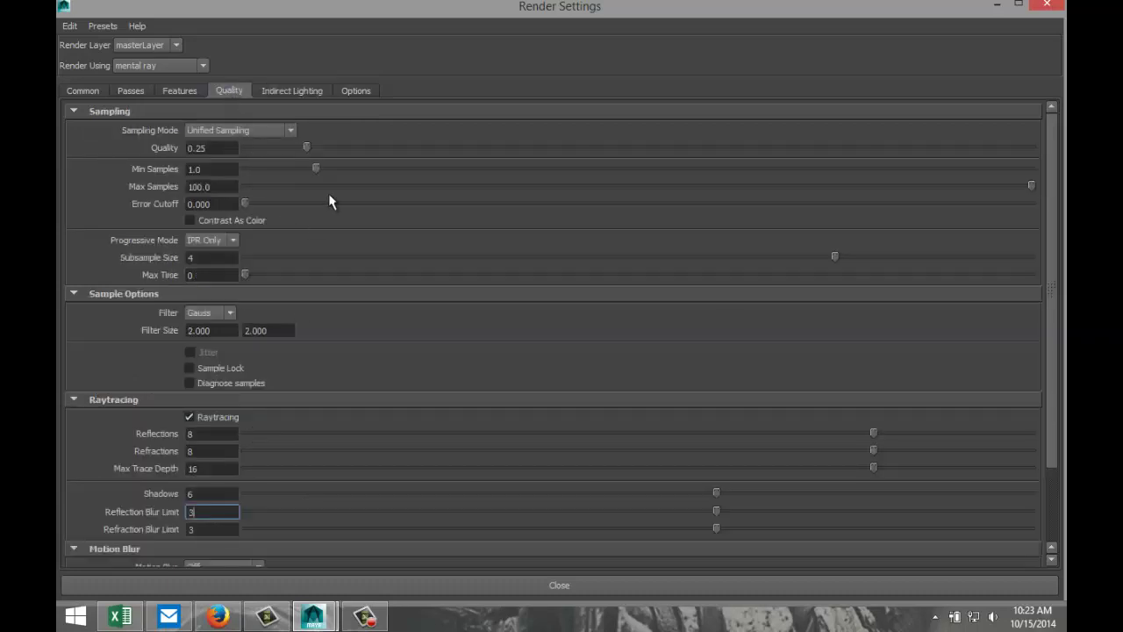
drag(350, 145, 820, 172)
click(93, 89)
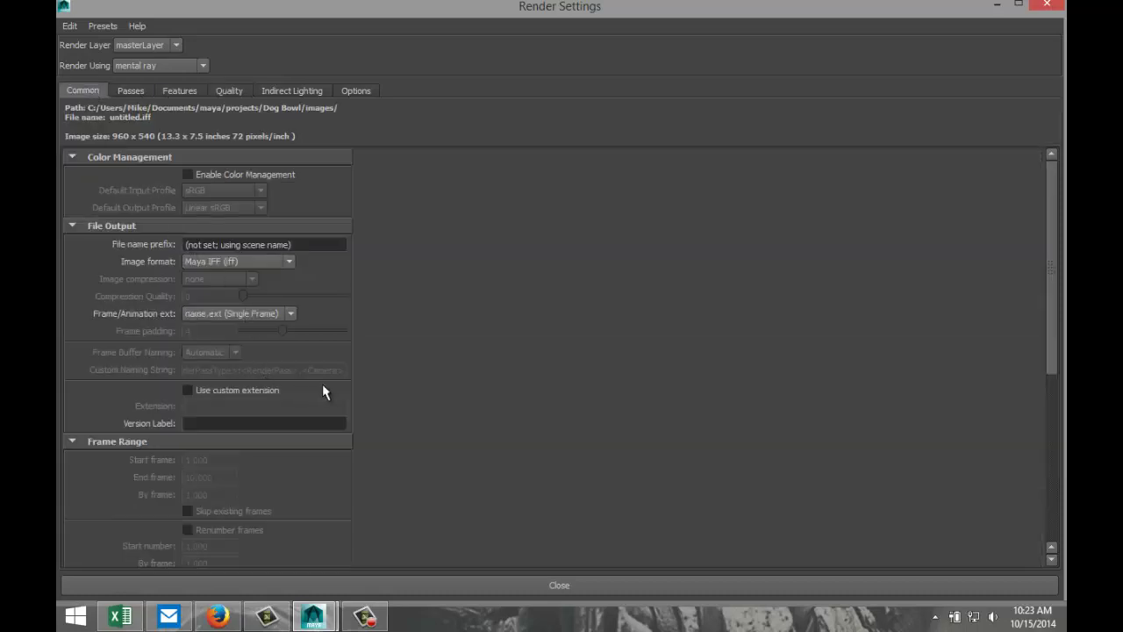
scroll(308, 464, down, 3)
click(289, 479)
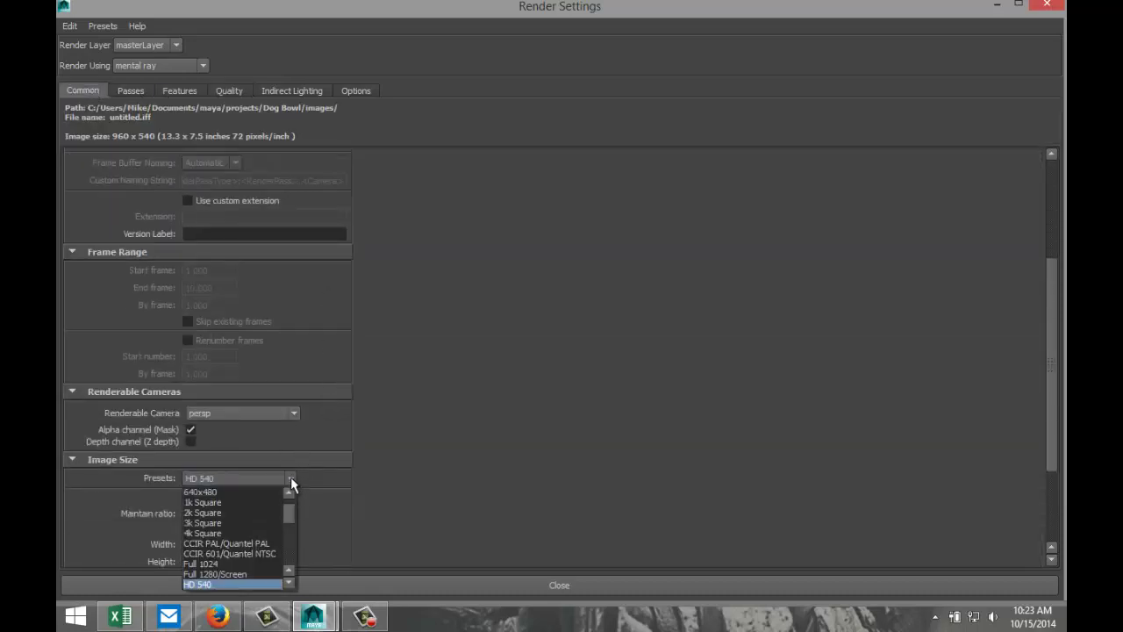
click(291, 575)
click(292, 575)
click(265, 584)
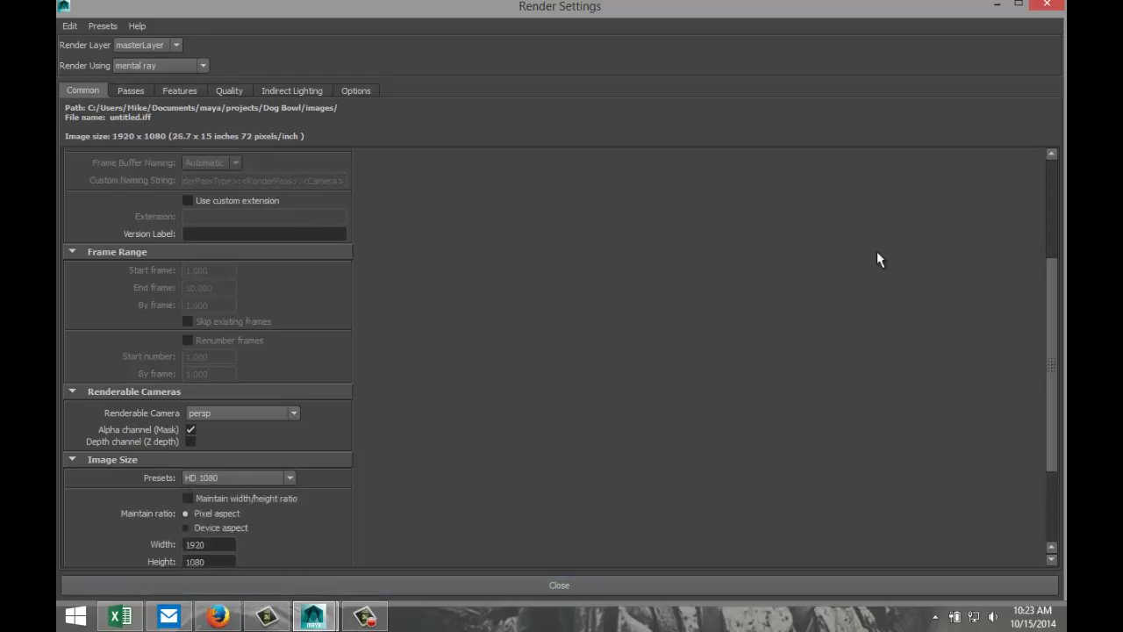
click(997, 7)
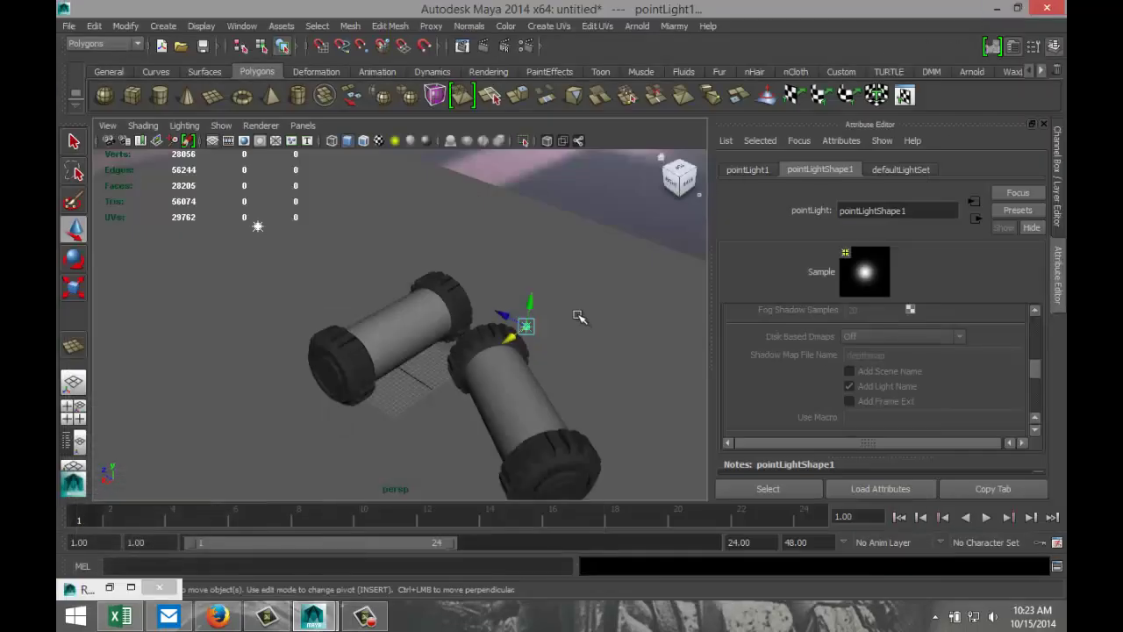
Scale up the ground plane beneath the capped pipes.
alt+drag(466, 372, 437, 318)
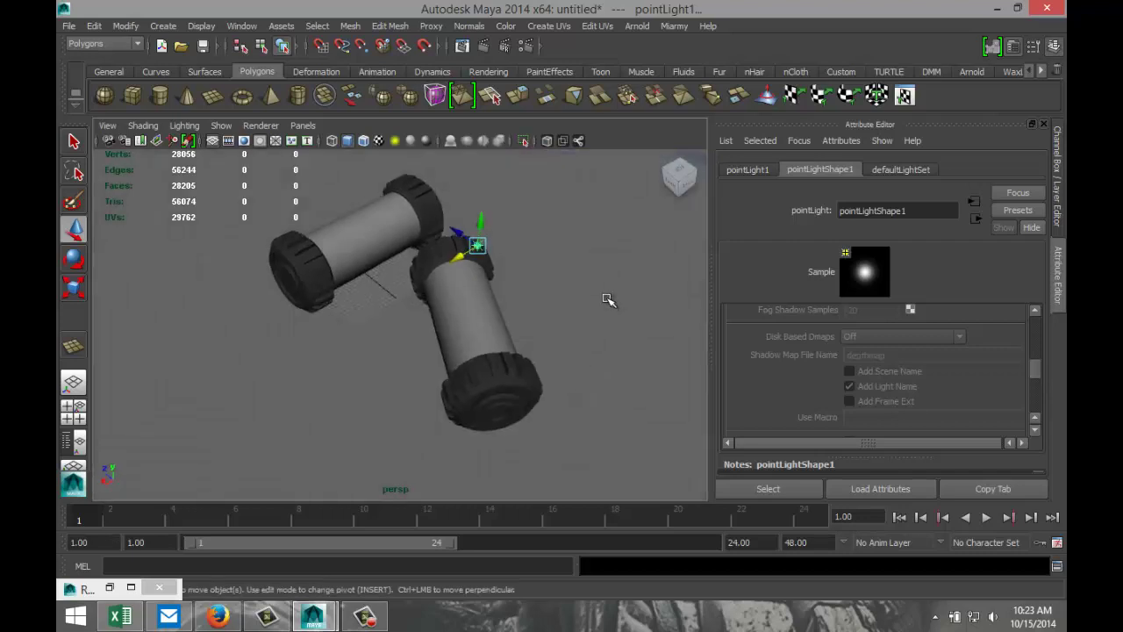
alt+right_drag(607, 301, 544, 288)
click(569, 322)
mouse_move(309, 298)
alt+mouse_down()
mouse_move(360, 293)
mouse_move(340, 274)
mouse_move(296, 303)
alt+mouse_up()
key(r)
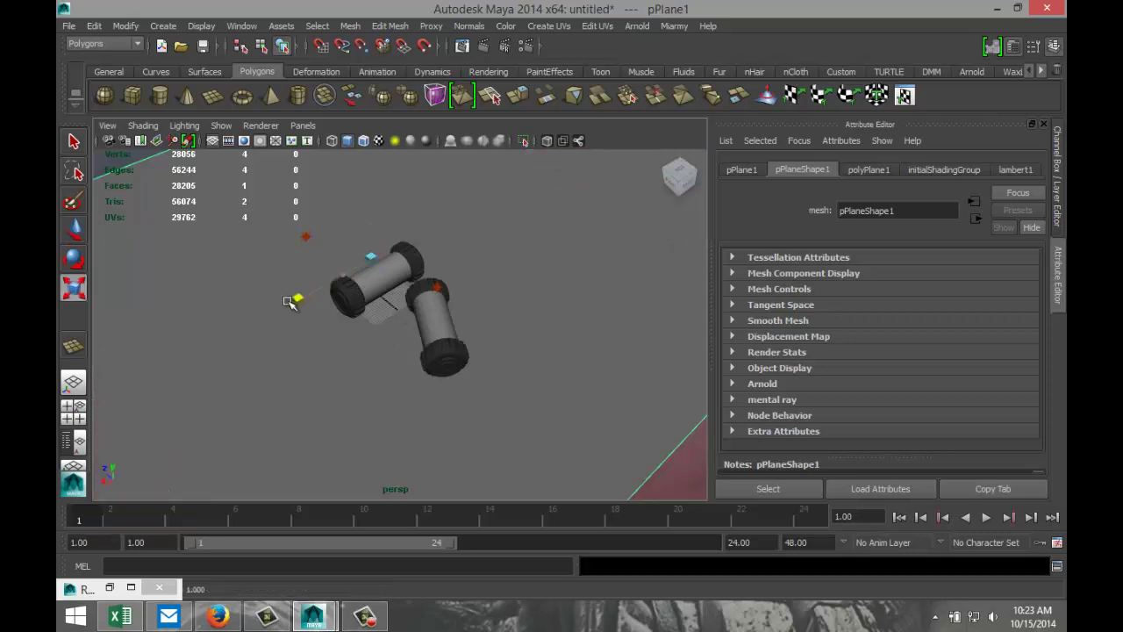
drag(348, 240, 321, 218)
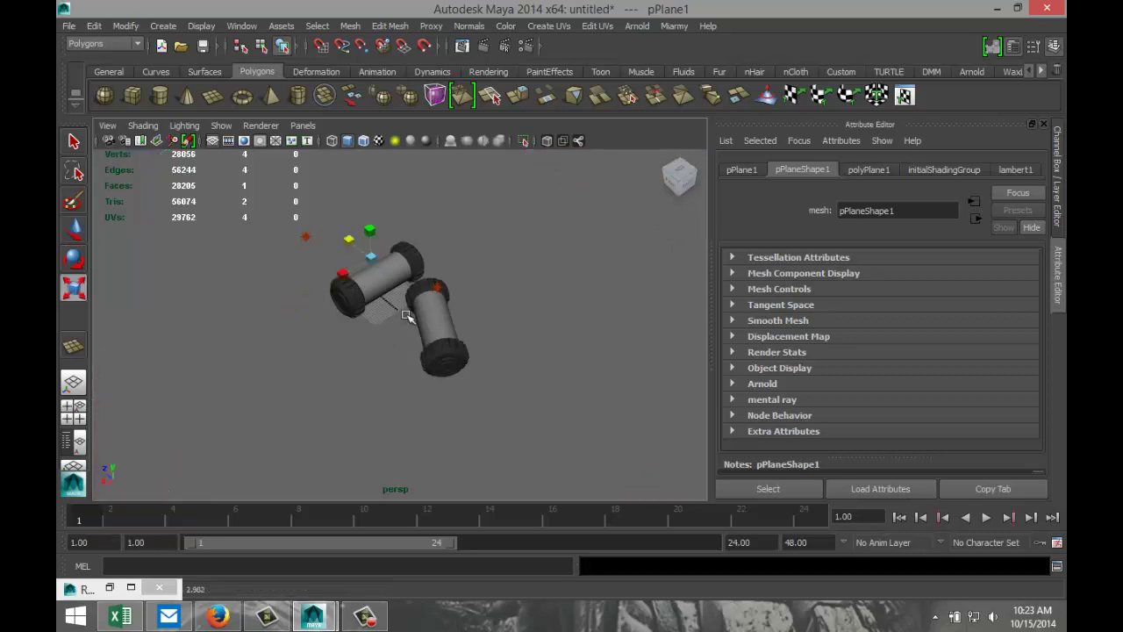
Assign a new Phong E material to the ground plane and set its color to black.
scroll(496, 352, up, 3)
alt+drag(501, 350, 409, 345)
alt+middle_drag(409, 346, 421, 392)
right_drag(227, 414, 218, 559)
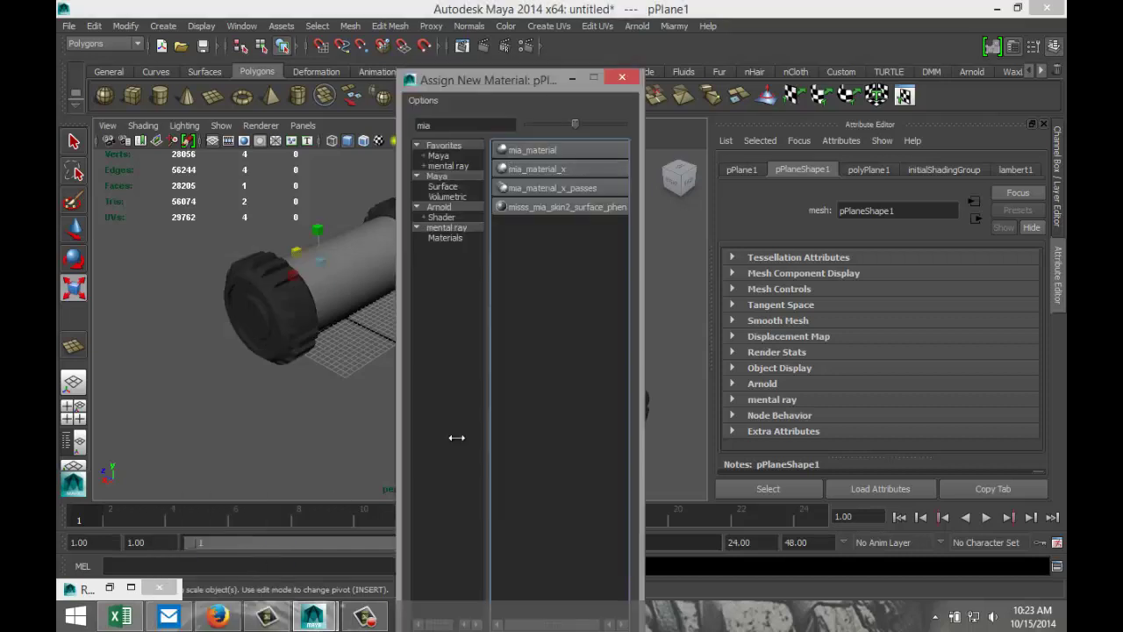
text(ph)
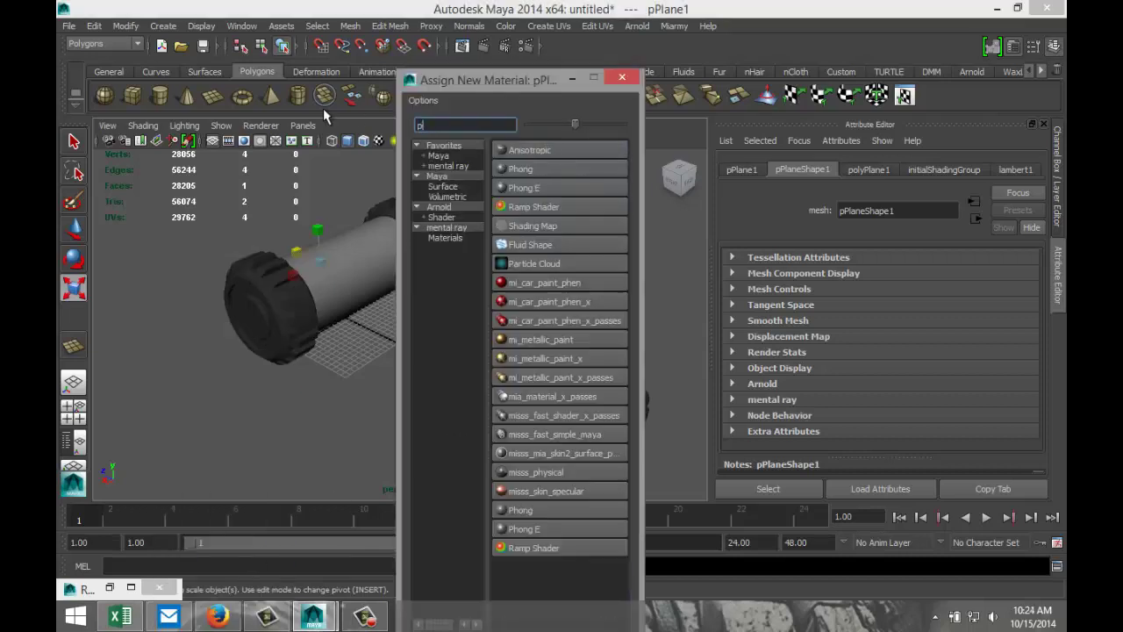
click(542, 168)
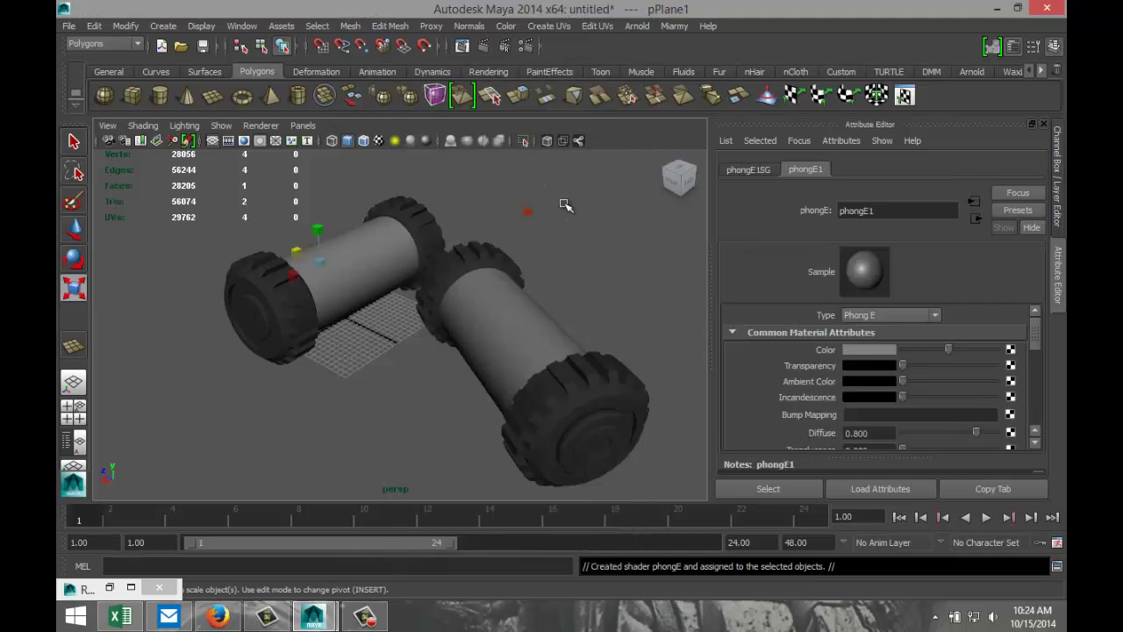
click(874, 353)
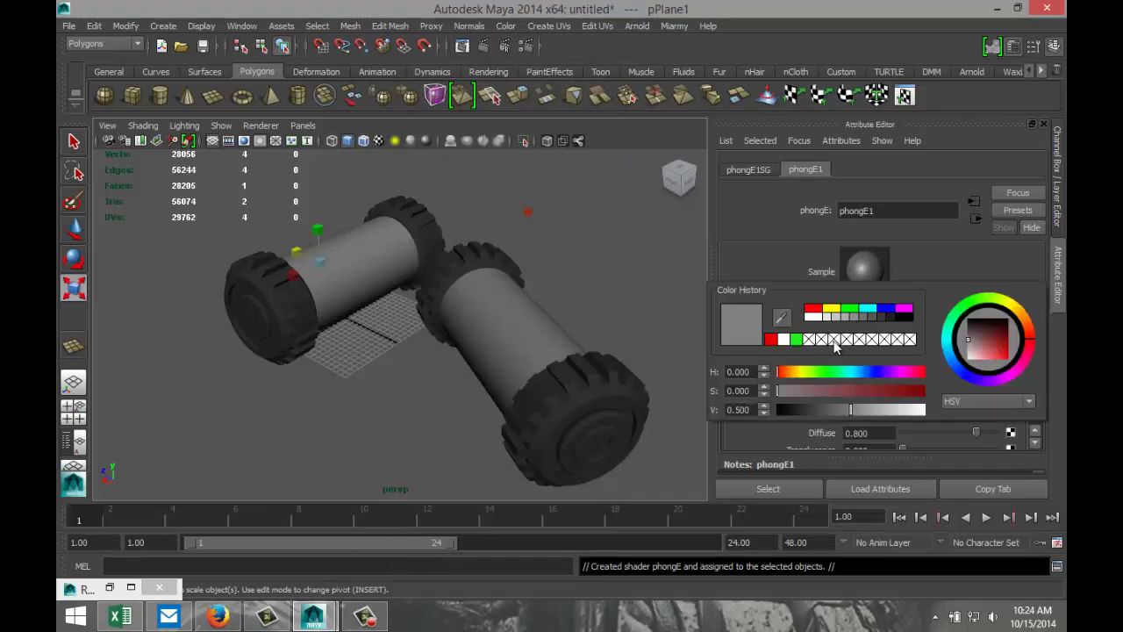
click(909, 319)
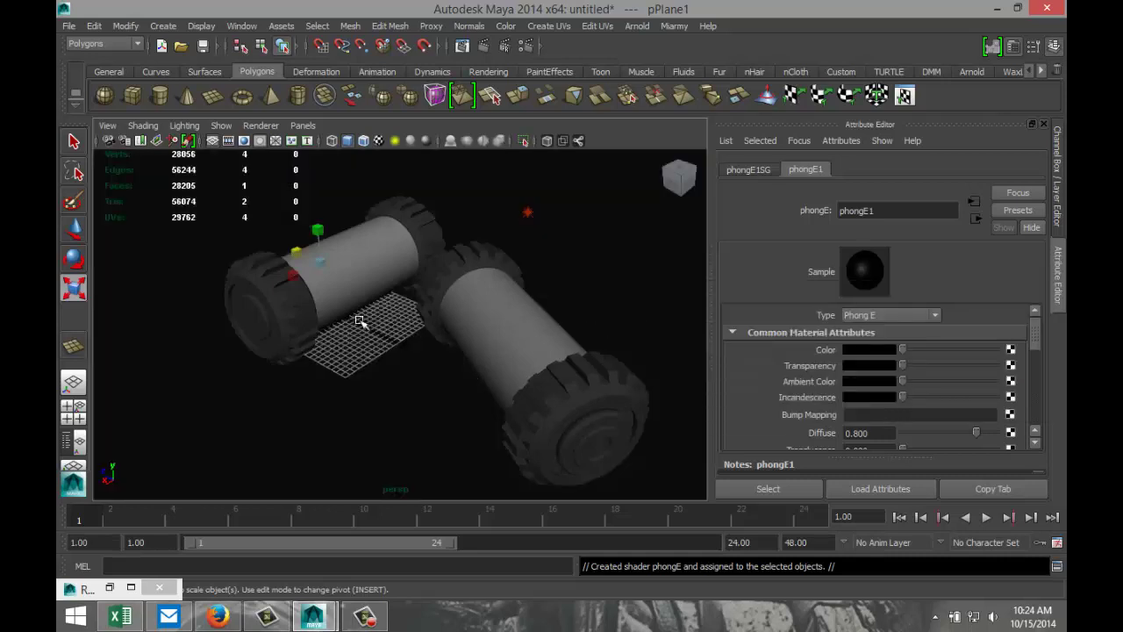
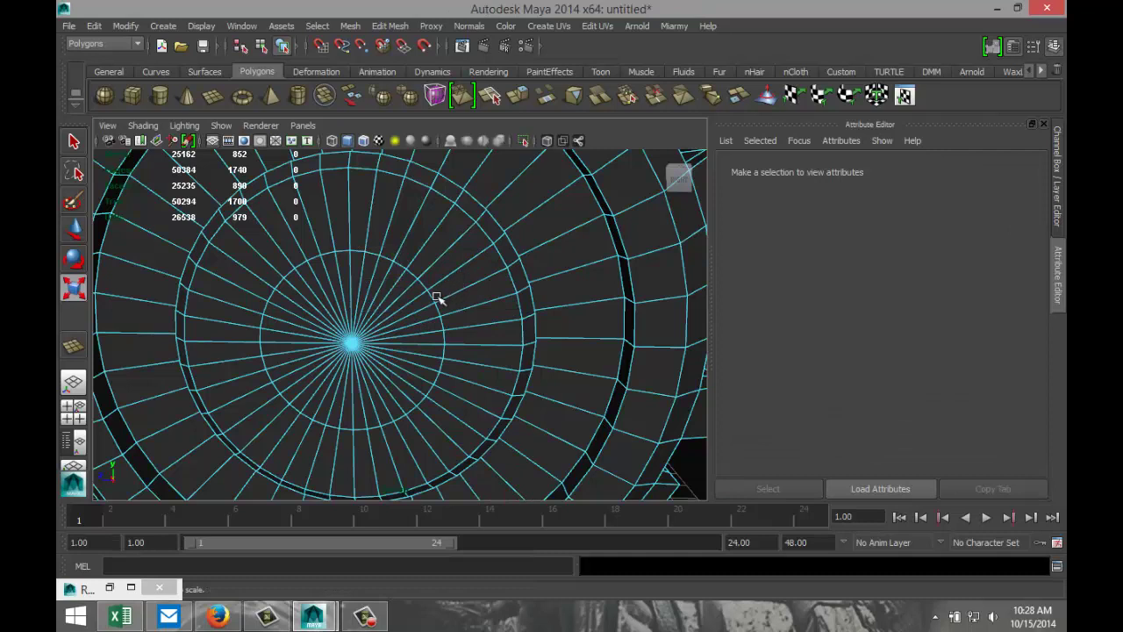
Try to delete eight adjacent radial edges from the upper part of the inner ring on the tire cap's face.
click(443, 278)
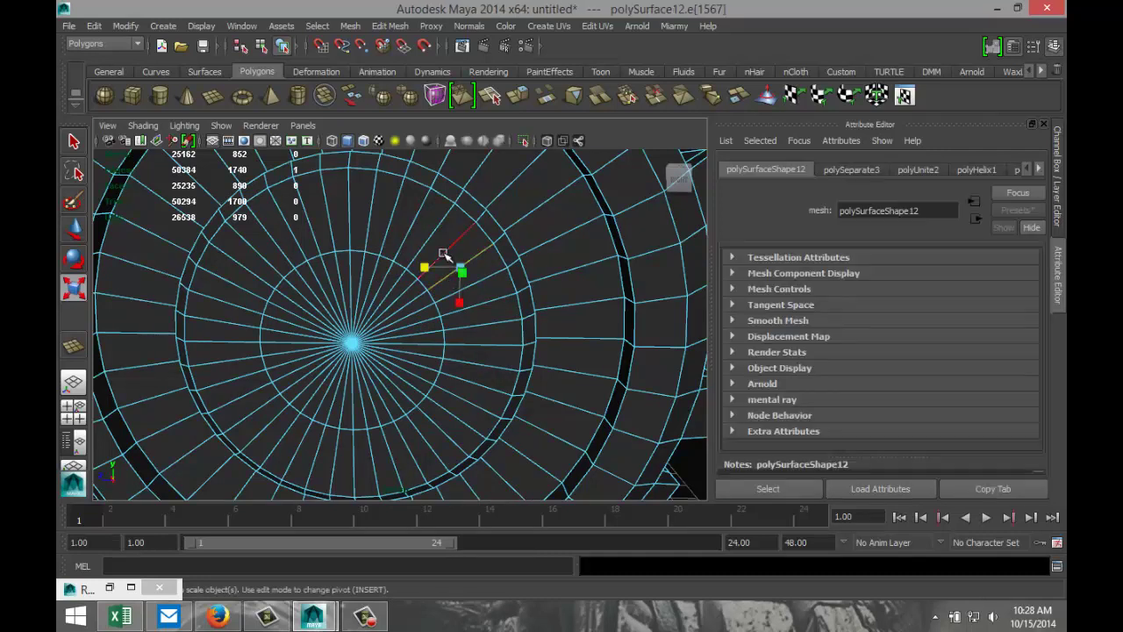
shift+click(435, 246)
shift+click(415, 229)
shift+click(388, 222)
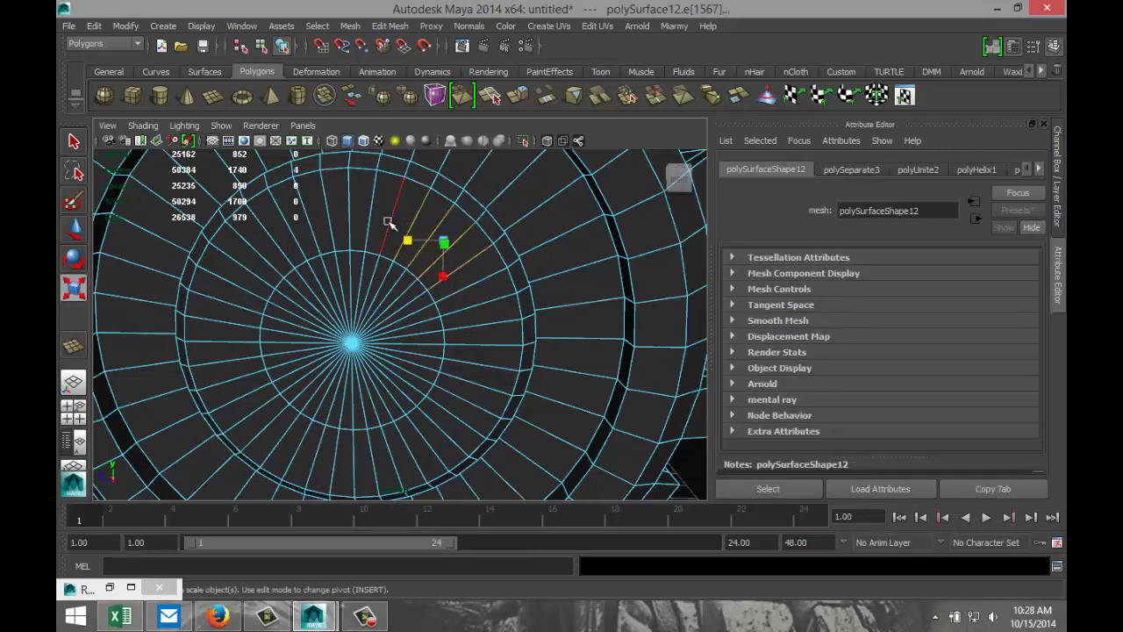
shift+click(371, 221)
shift+click(349, 224)
shift+click(330, 225)
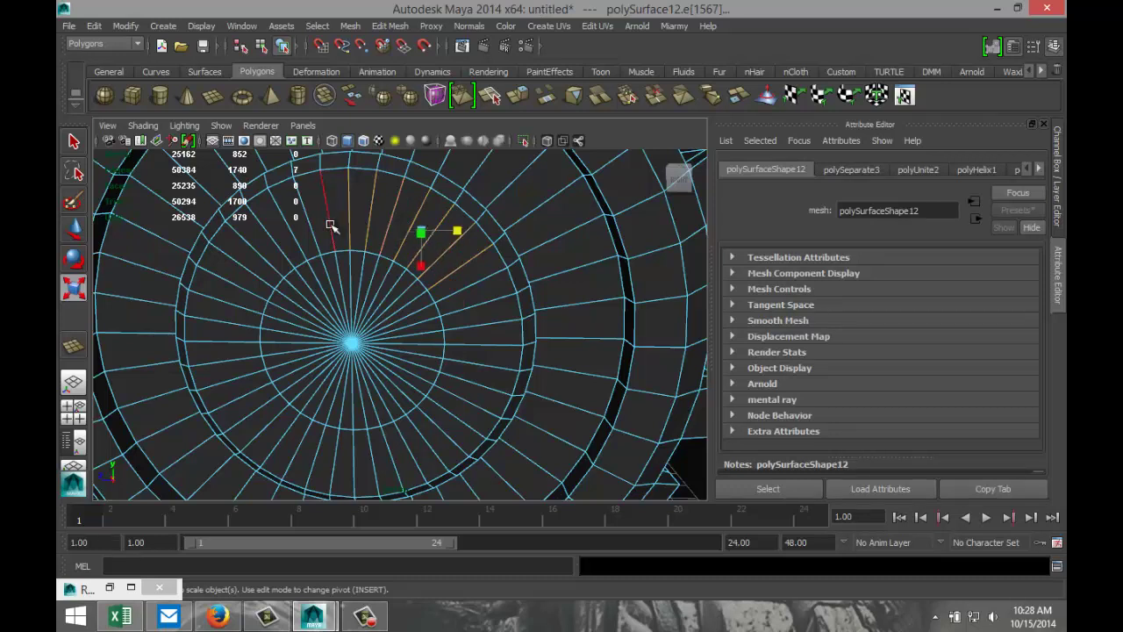
shift+click(331, 224)
key(Delete)
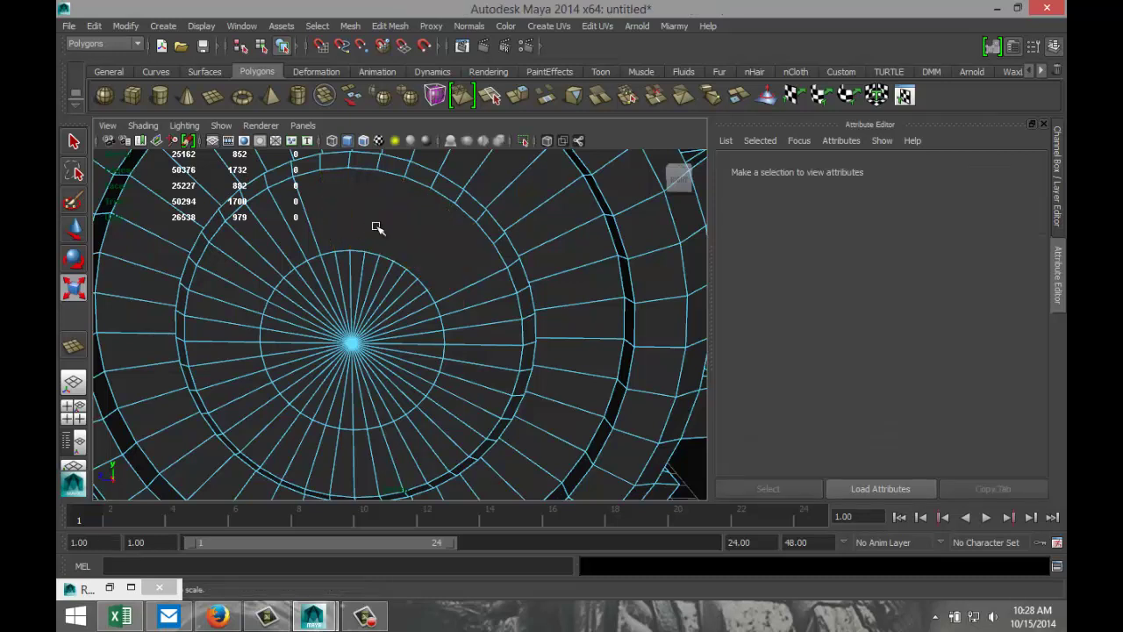
Try to delete four more radial edges continuing counterclockwise around the same ring of the cap.
click(303, 242)
shift+click(292, 256)
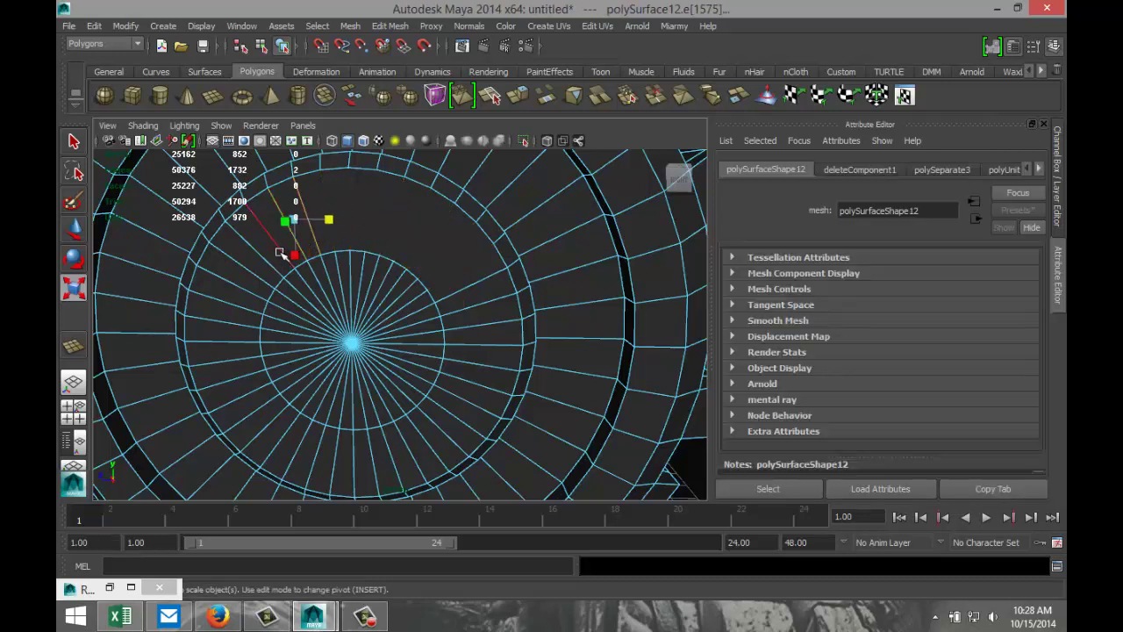
shift+click(279, 274)
shift+click(266, 294)
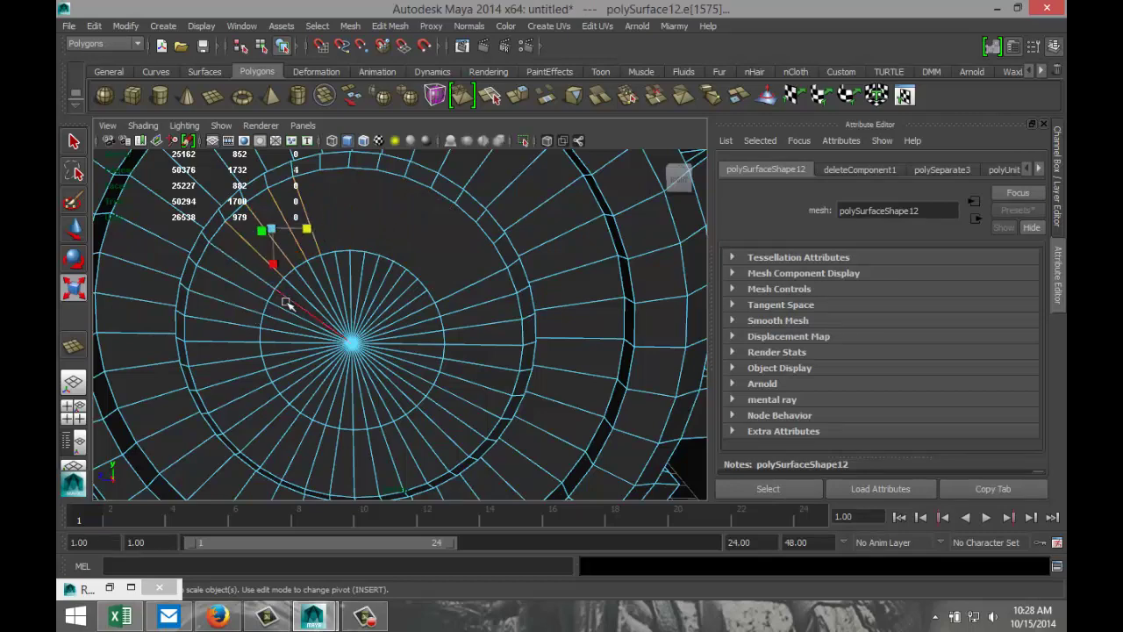
key(Delete)
click(73, 409)
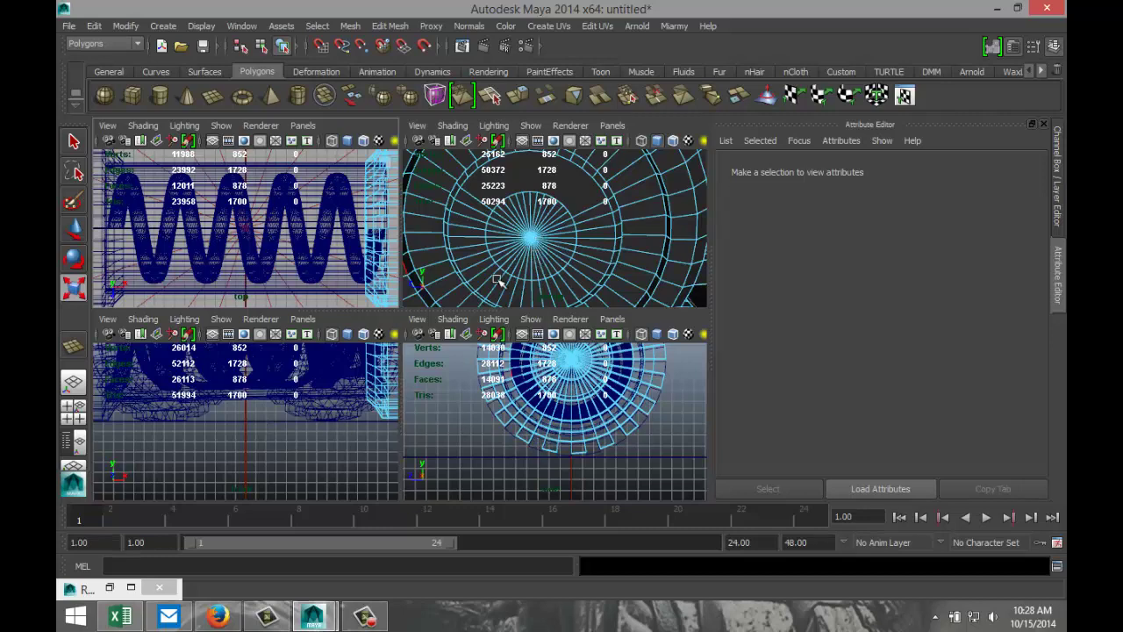
key(space)
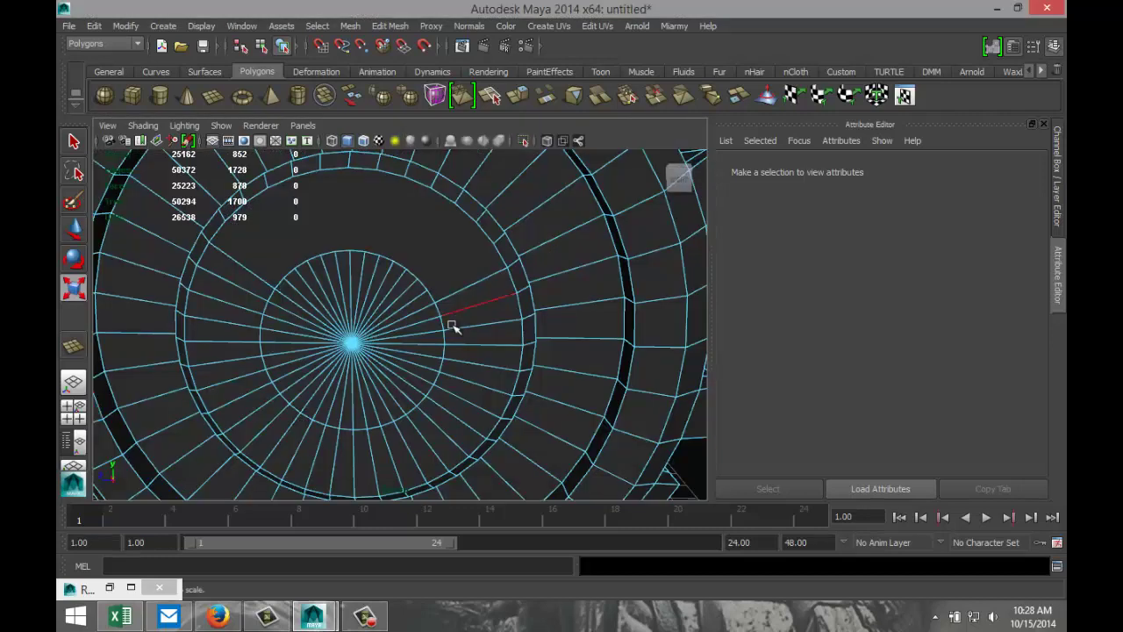
Undo the radial edge deletions and edge selections on the tire cap.
click(534, 266)
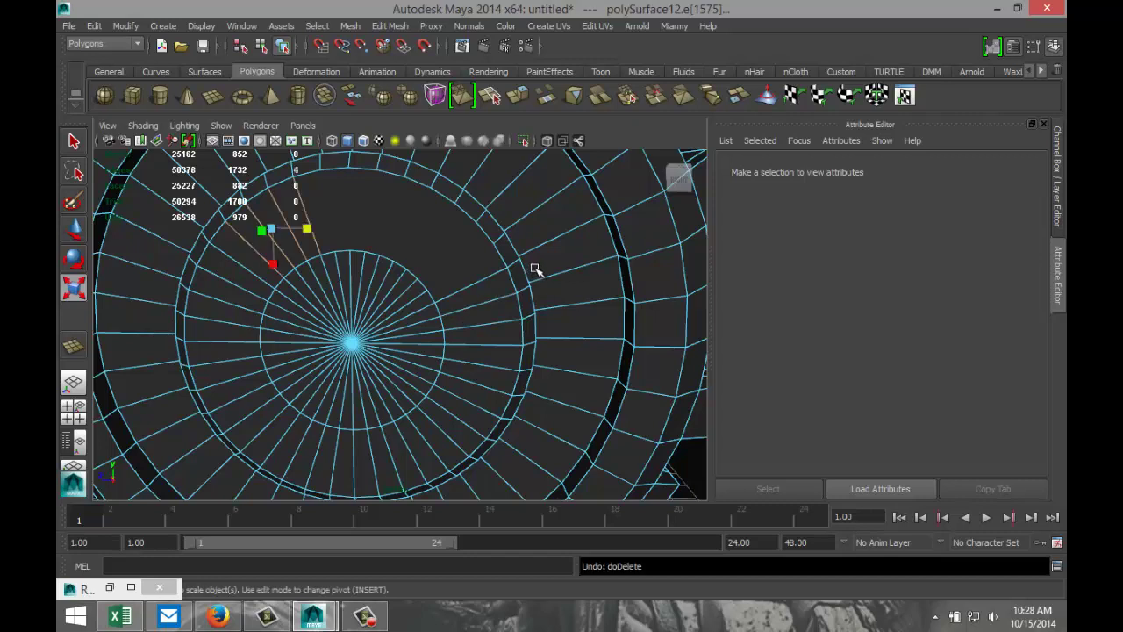
key(ctrl+z)
key(ctrl+z)
key(ctrl+z)
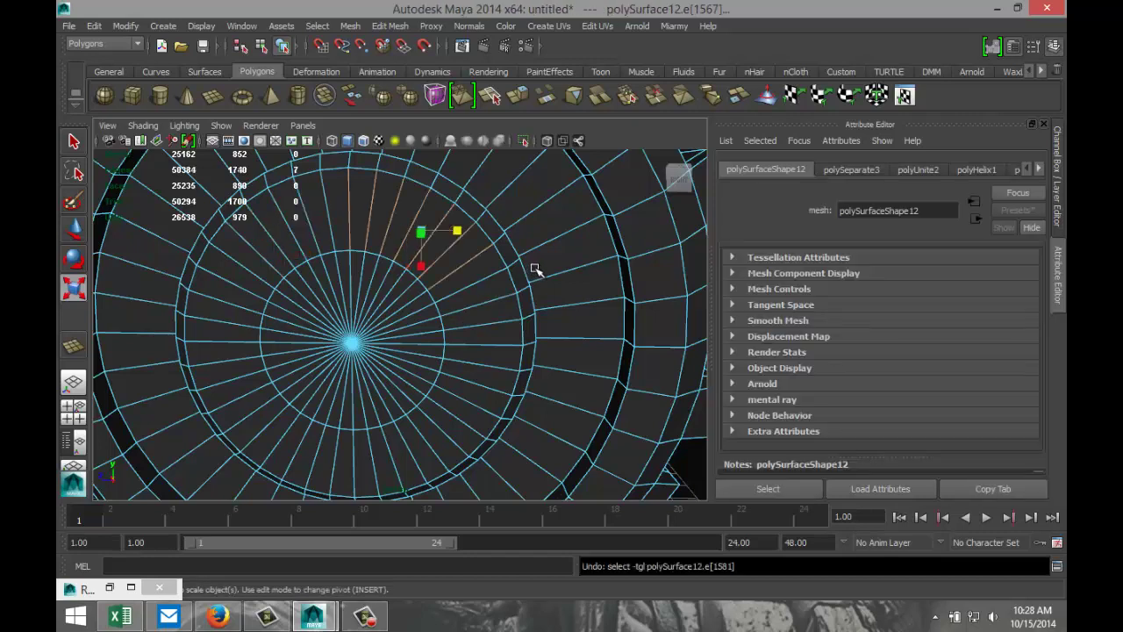
key(ctrl+z)
key(ctrl+z)
key(ctrl+z)
key(ctrl+z)
key(ctrl+z)
key(ctrl+z)
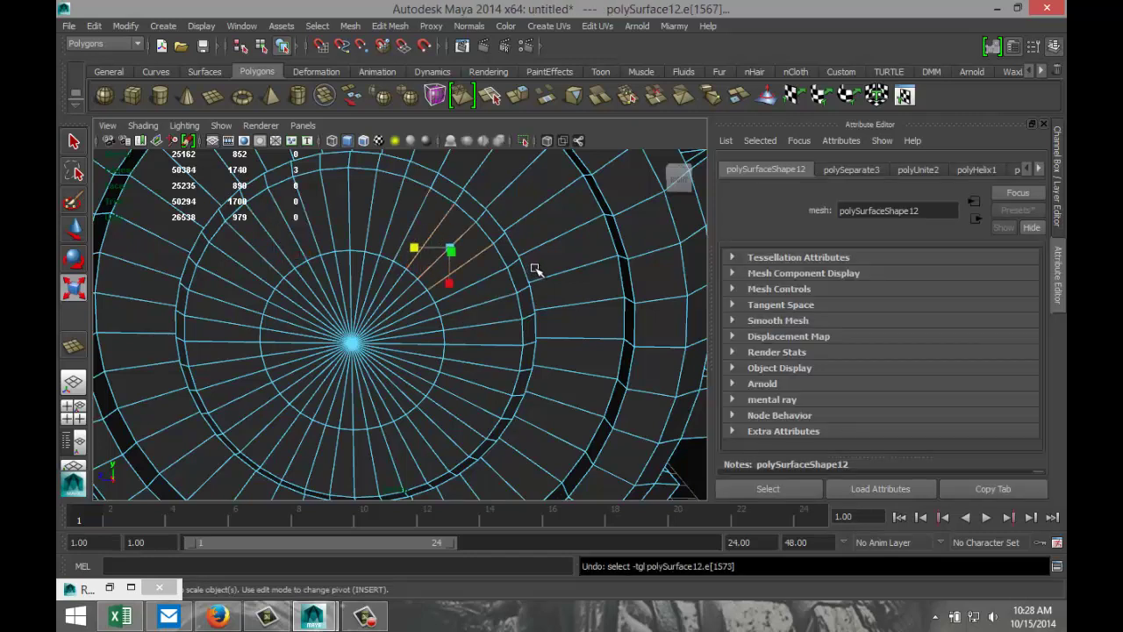
key(ctrl+z)
key(ctrl+z)
key(ctrl+z)
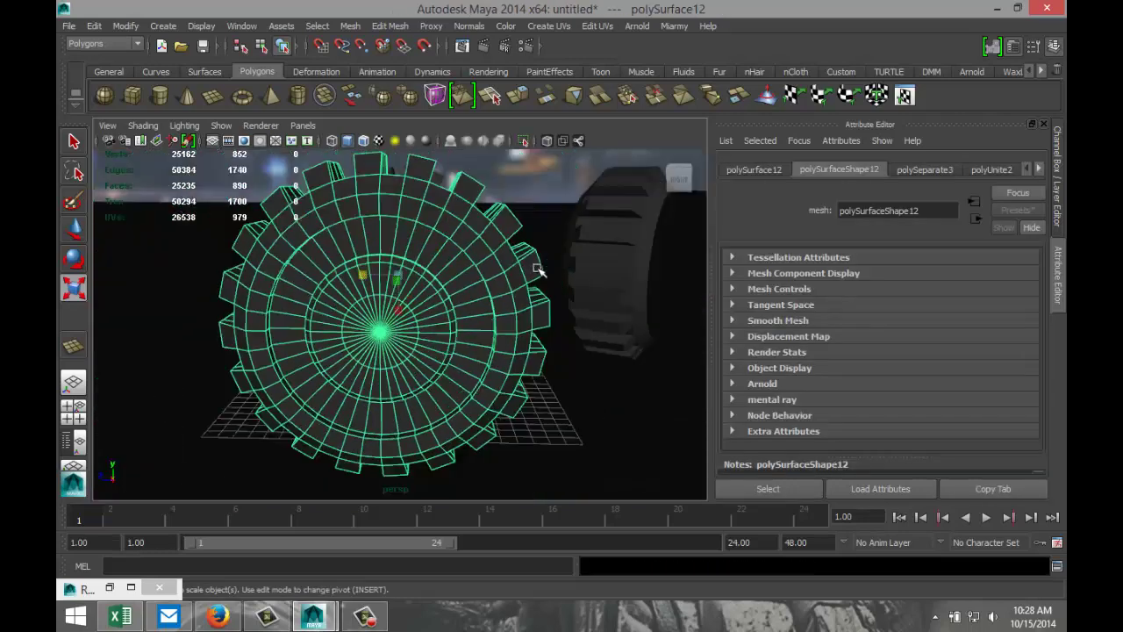
key(ctrl+z)
key(ctrl+z)
key(ctrl+z)
key(ctrl+z)
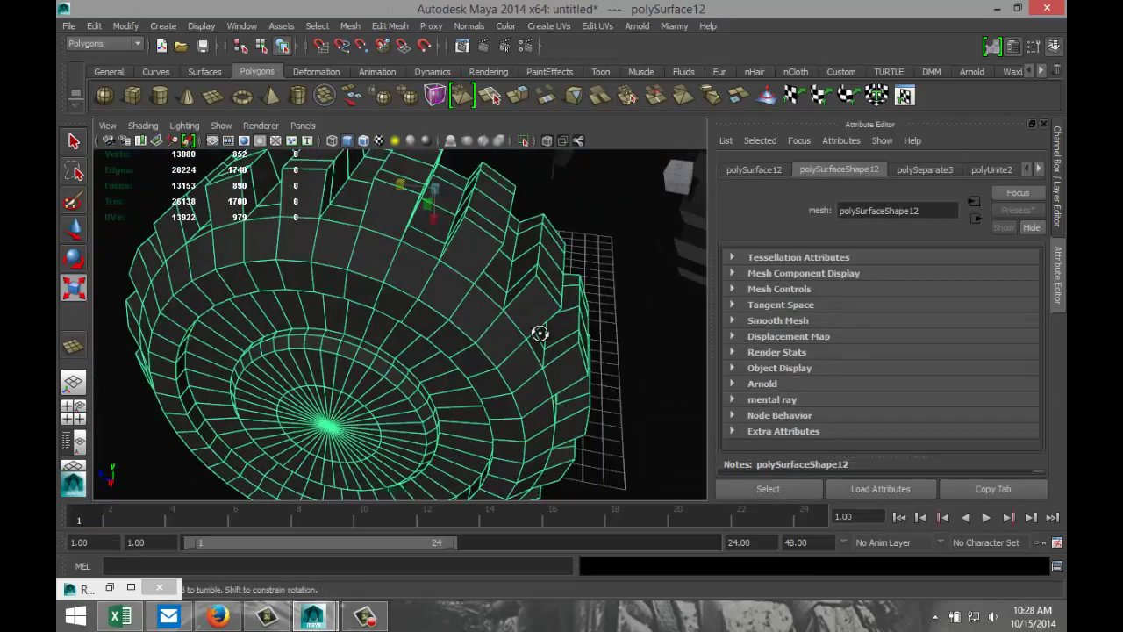
key(ctrl+z)
key(ctrl+z)
key(ctrl+z)
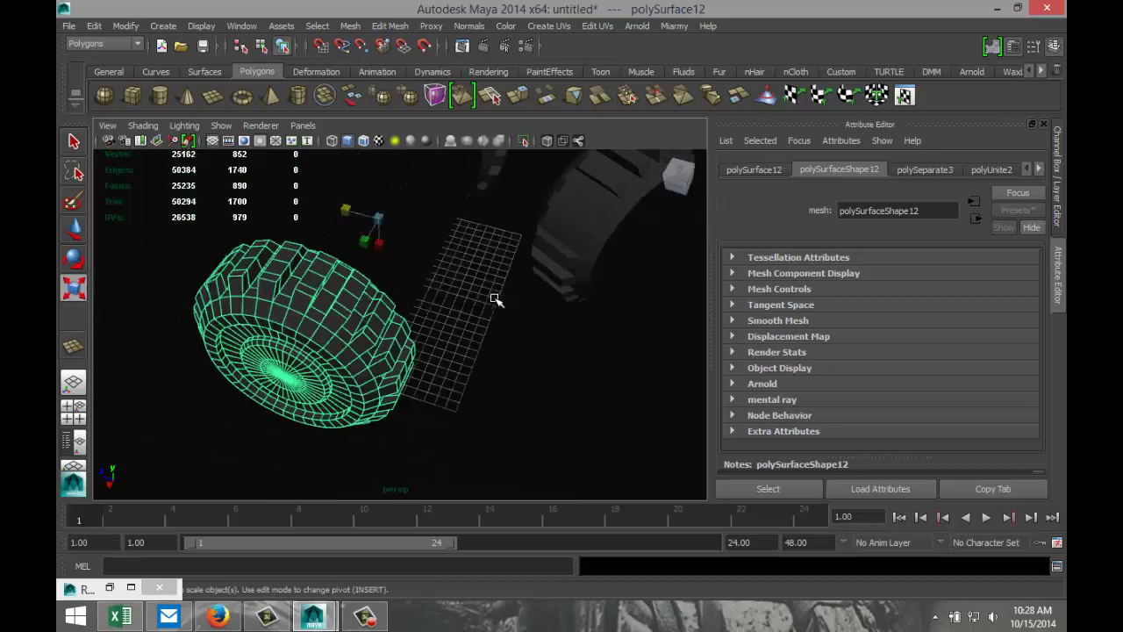
key(ctrl+z)
key(ctrl+z)
key(ctrl+z)
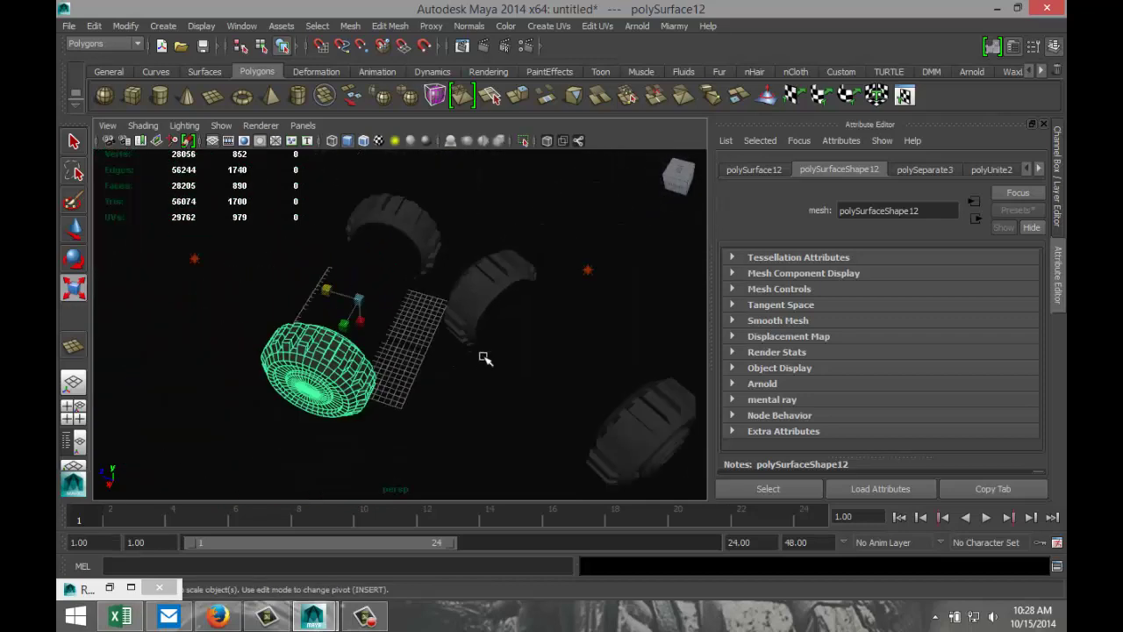
key(ctrl+z)
key(ctrl+z)
key(ctrl+z)
key(ctrl+z)
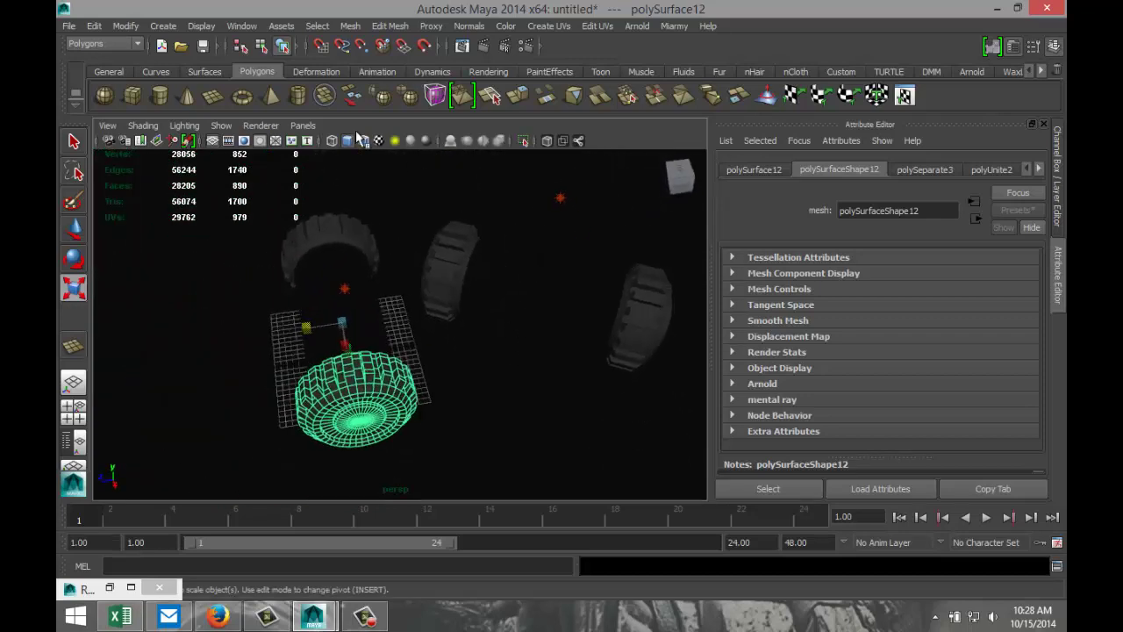
Create an ambient light and move it above and off to one side of the tire caps.
click(163, 26)
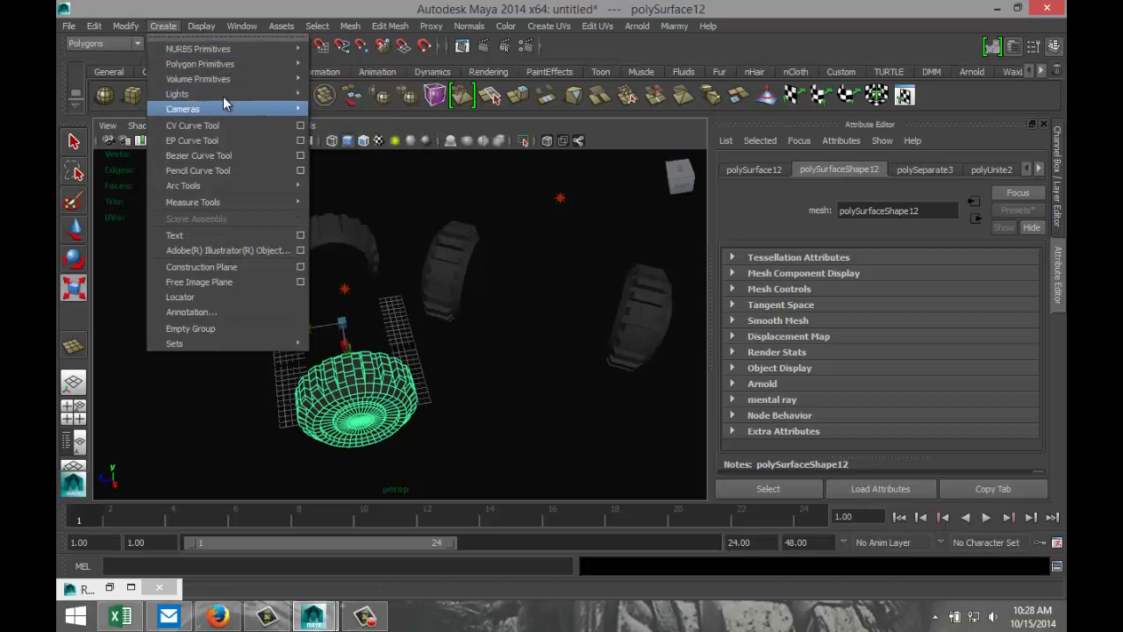
mouse_move(223, 95)
click(351, 104)
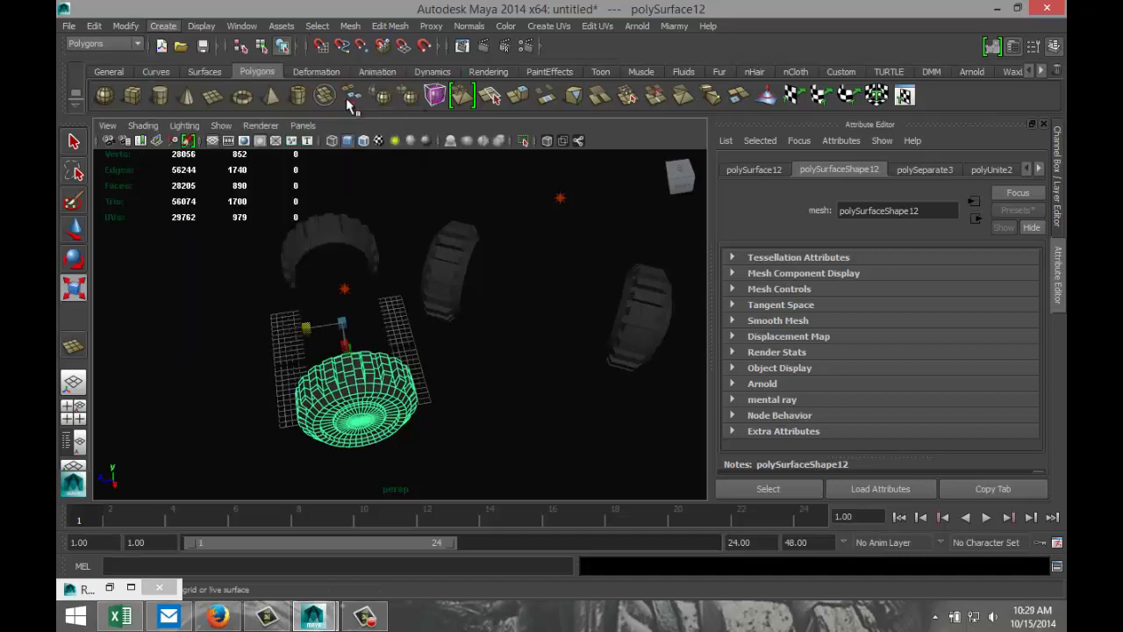
scroll(456, 289, down, 5)
alt+drag(456, 329, 579, 349)
key(w)
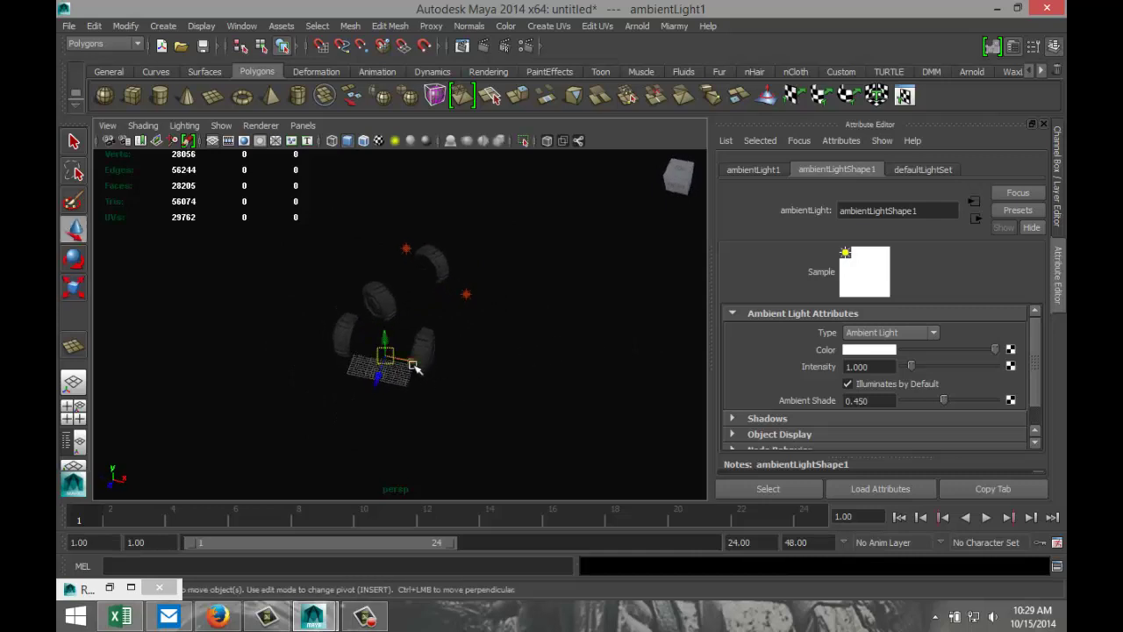
drag(418, 367, 256, 303)
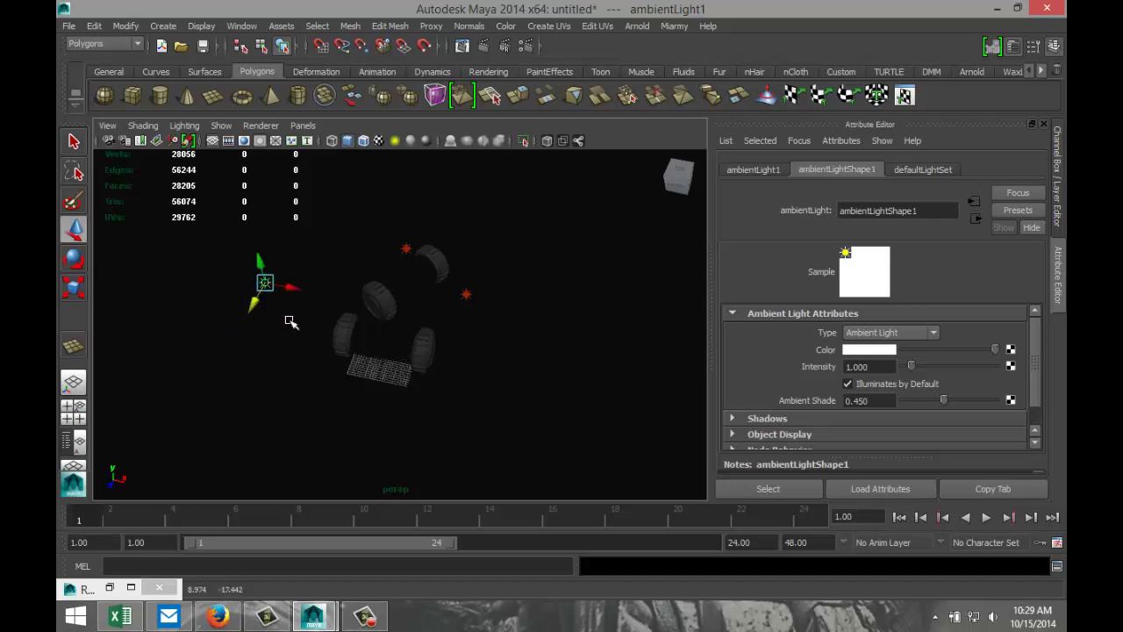
Set the ambient light's intensity to 0.1.
click(892, 367)
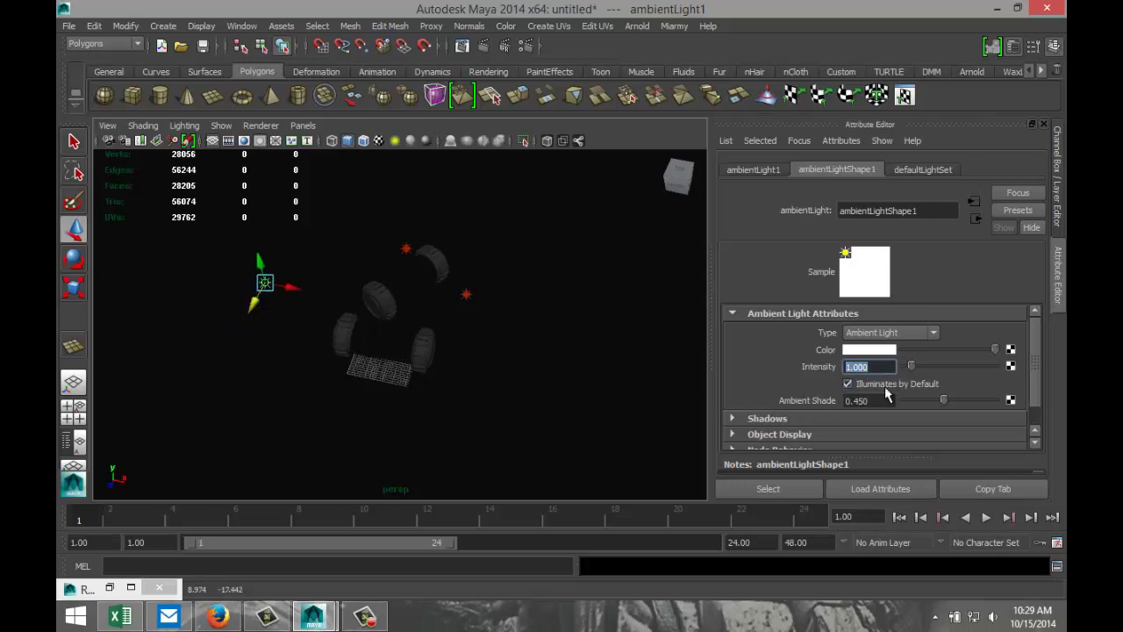
text(0.1)
key(Return)
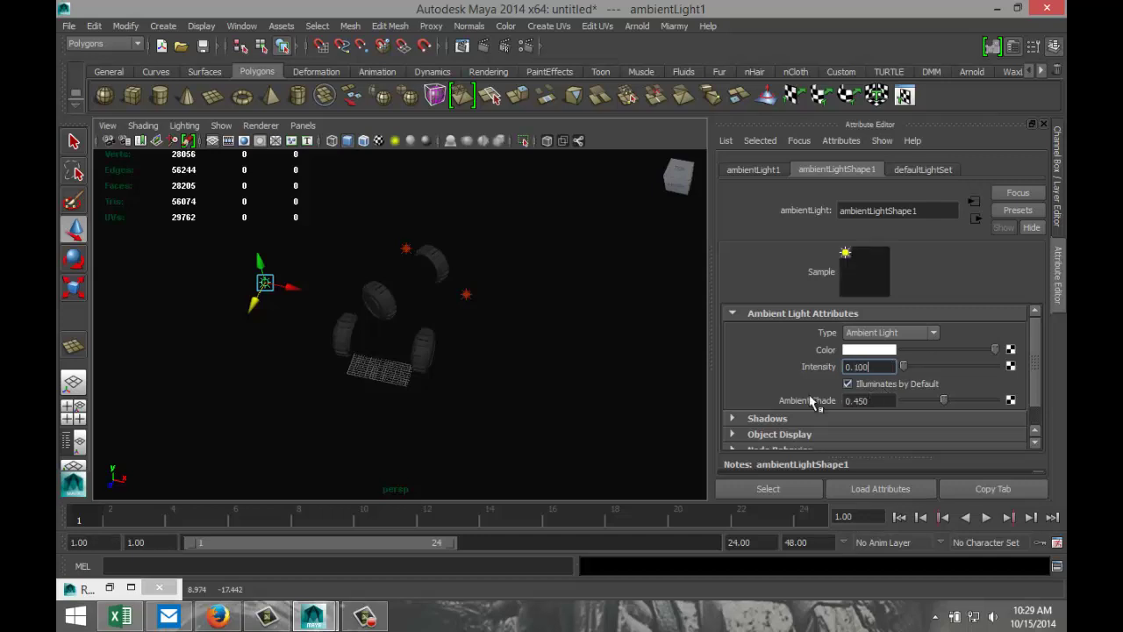
Duplicate pointLight1 and move the copy low in front of the tire caps, to about X 38.6, Y 4.8, Z -29.3.
alt+drag(527, 384, 364, 363)
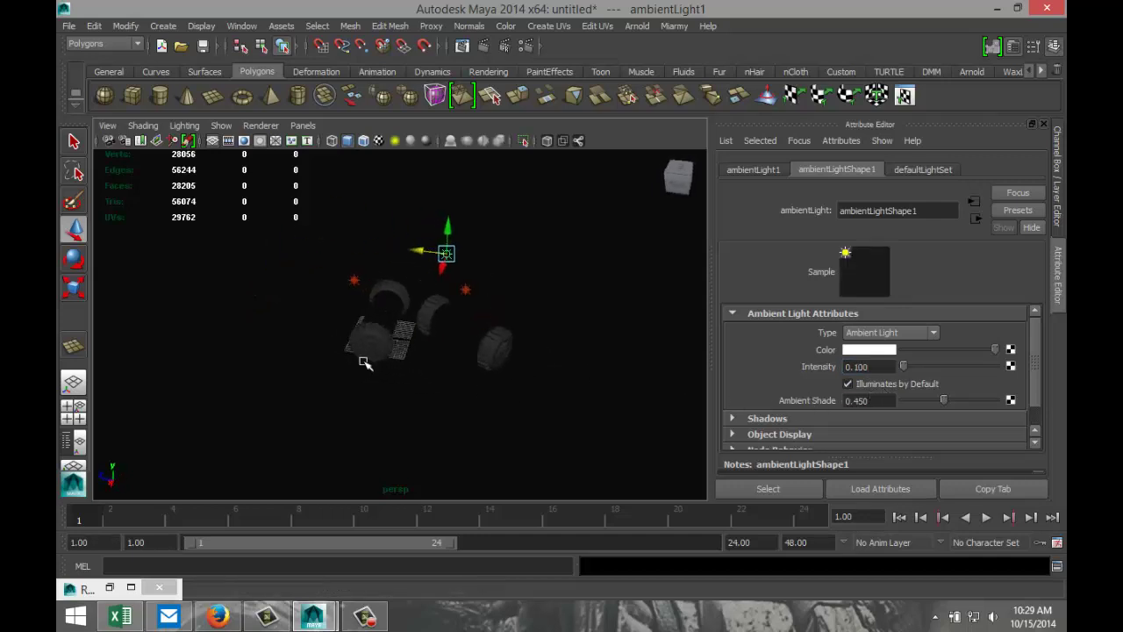
click(467, 291)
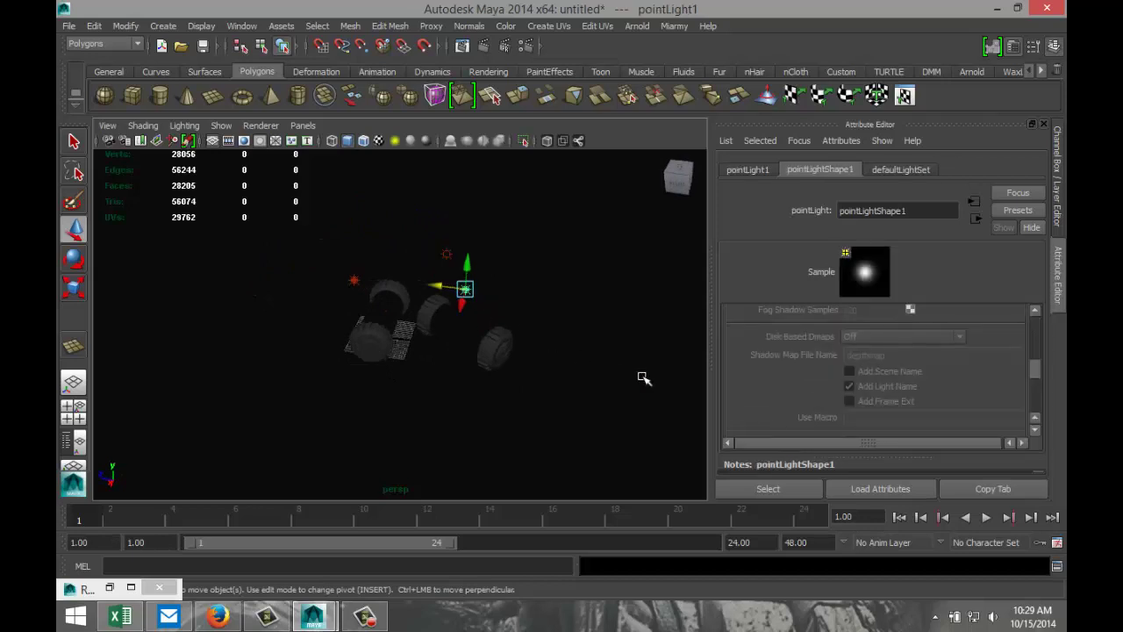
key(ctrl+d)
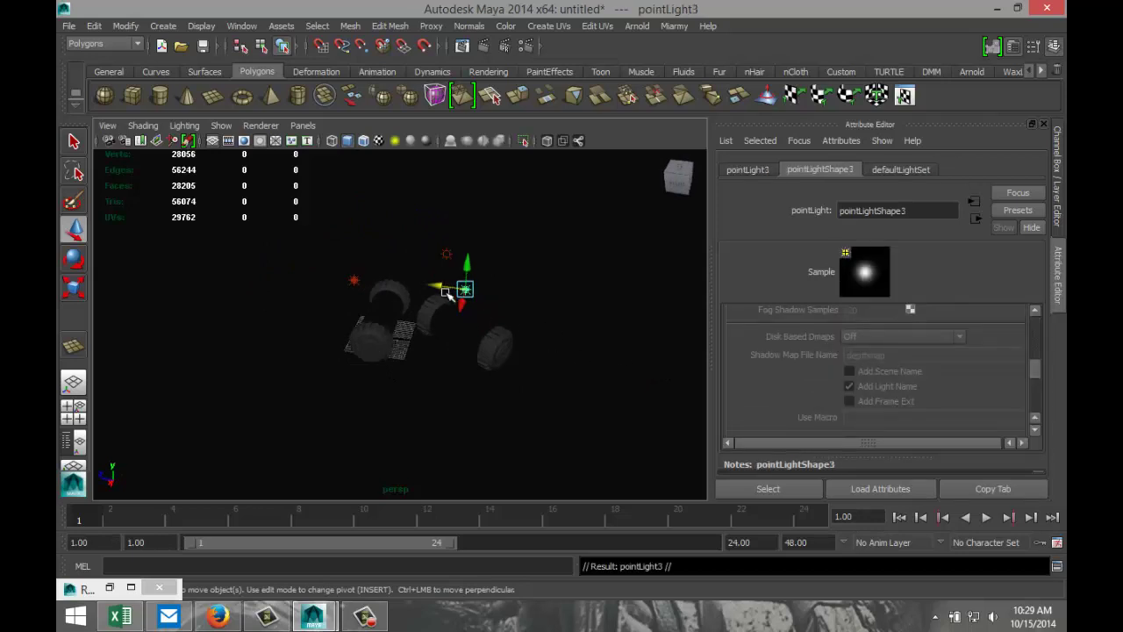
drag(467, 263, 446, 385)
alt+drag(557, 429, 415, 374)
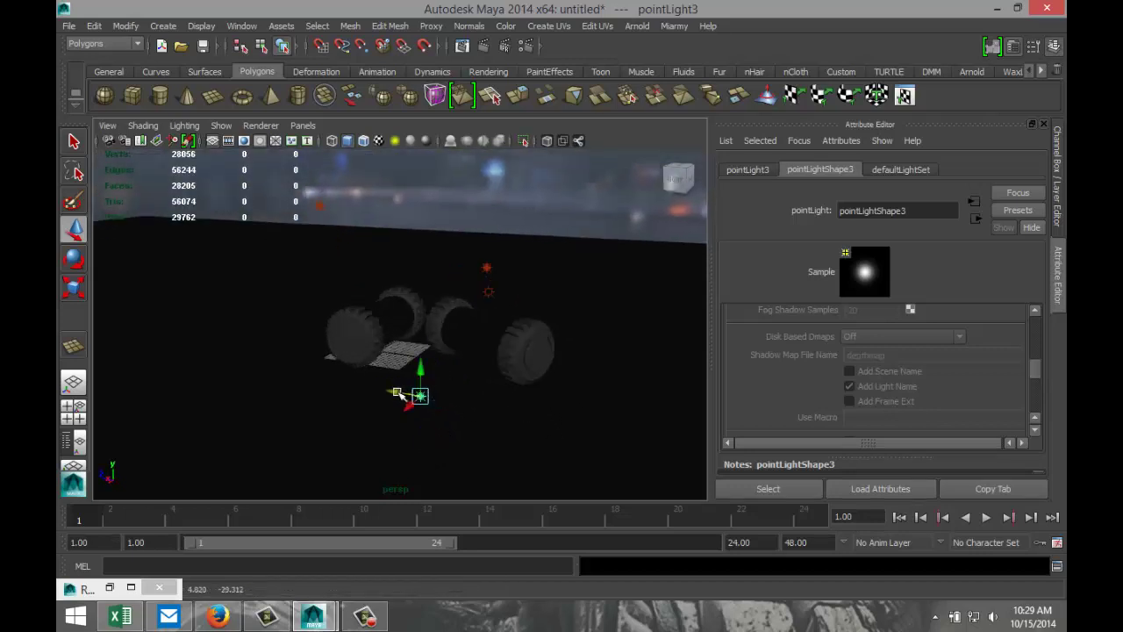
Set the duplicated point light's intensity to 0.1.
click(756, 169)
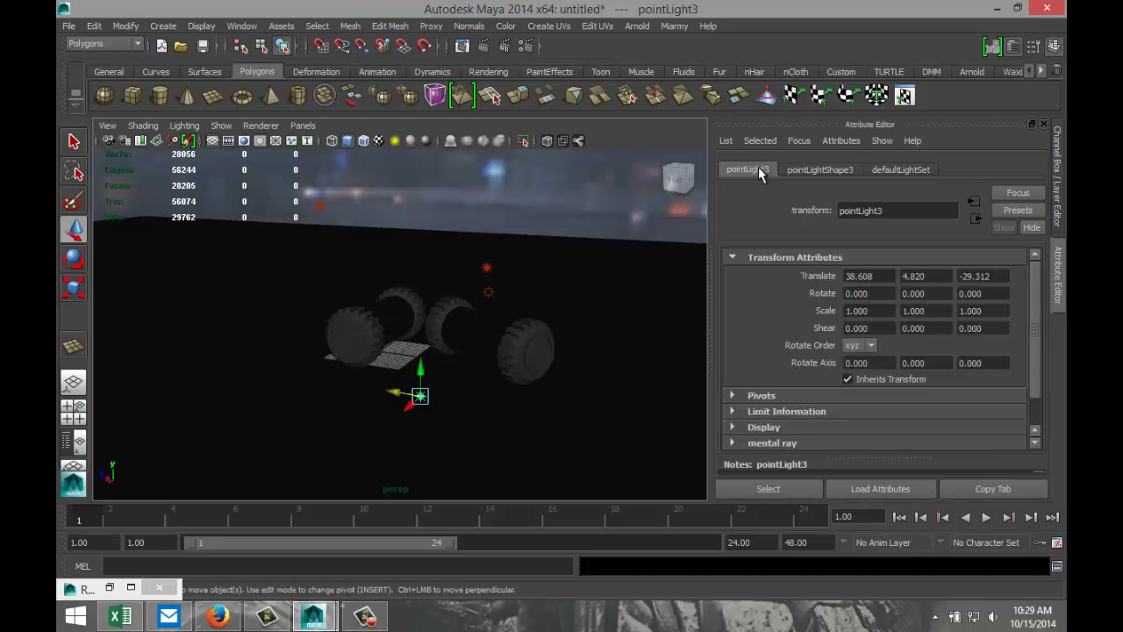
click(842, 171)
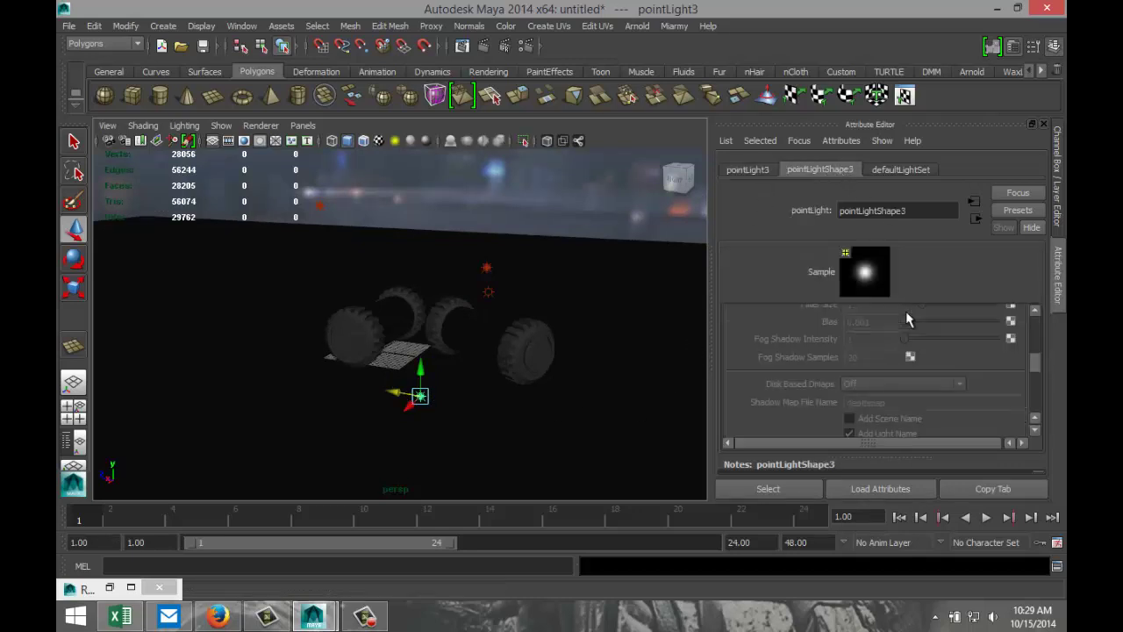
click(876, 367)
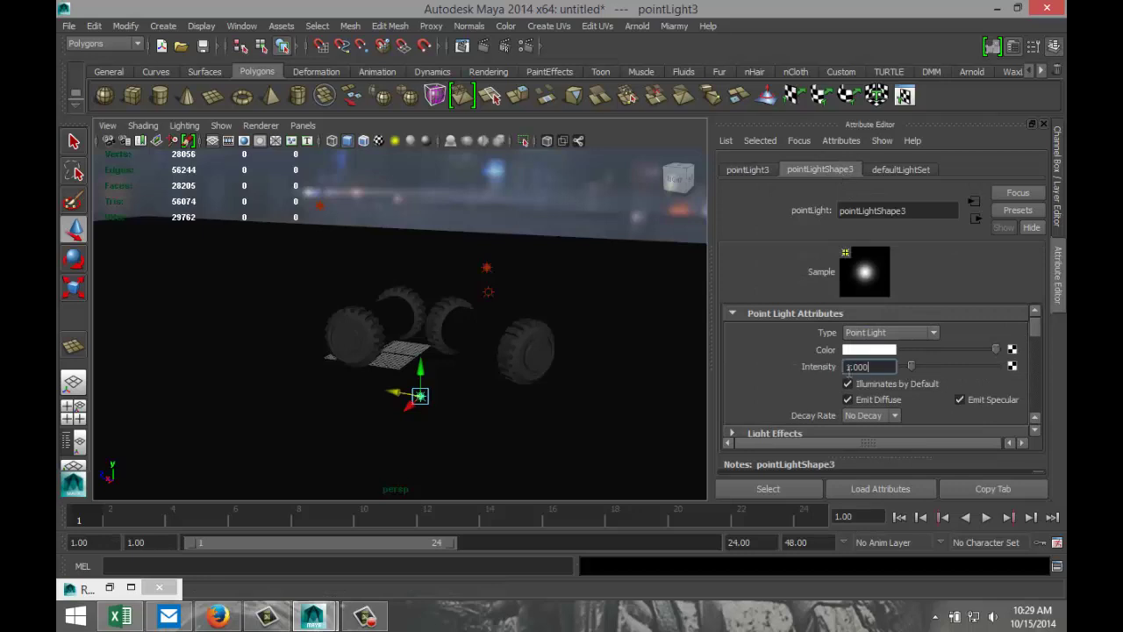
text(0.1)
key(Return)
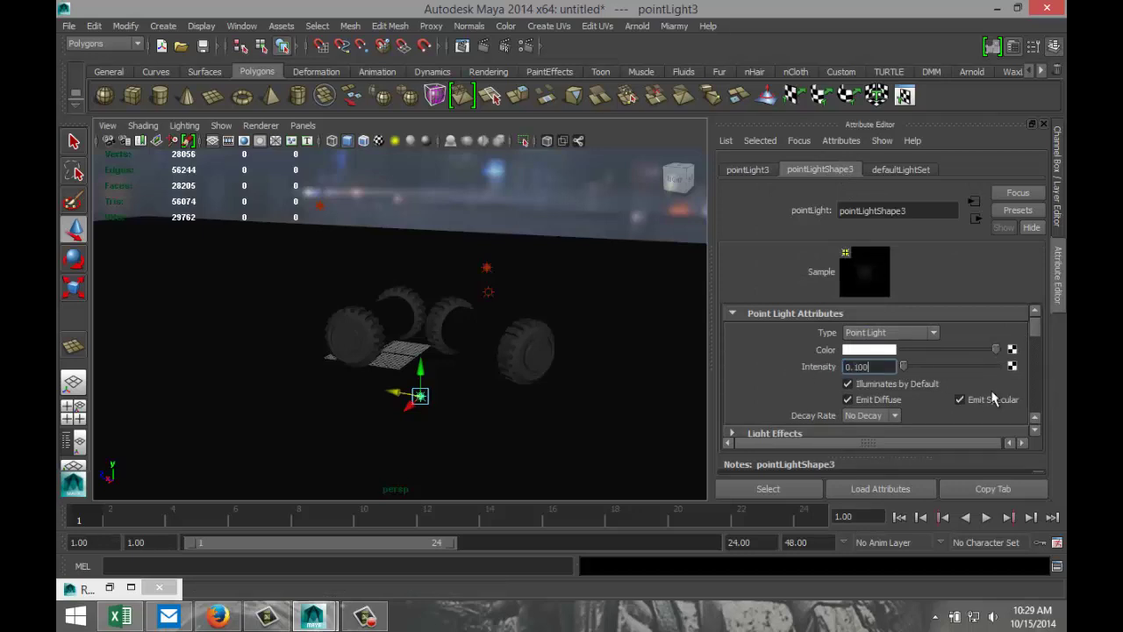
Frame the tire caps closely from a raised angle and render the current frame with mental ray.
scroll(514, 407, up, 5)
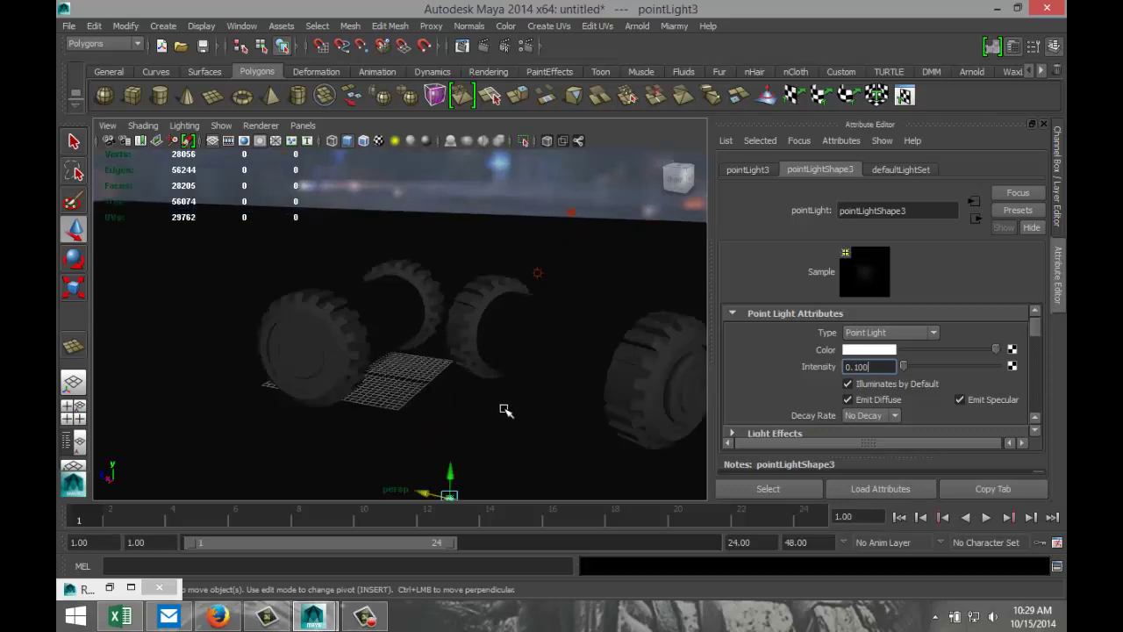
alt+drag(488, 414, 532, 436)
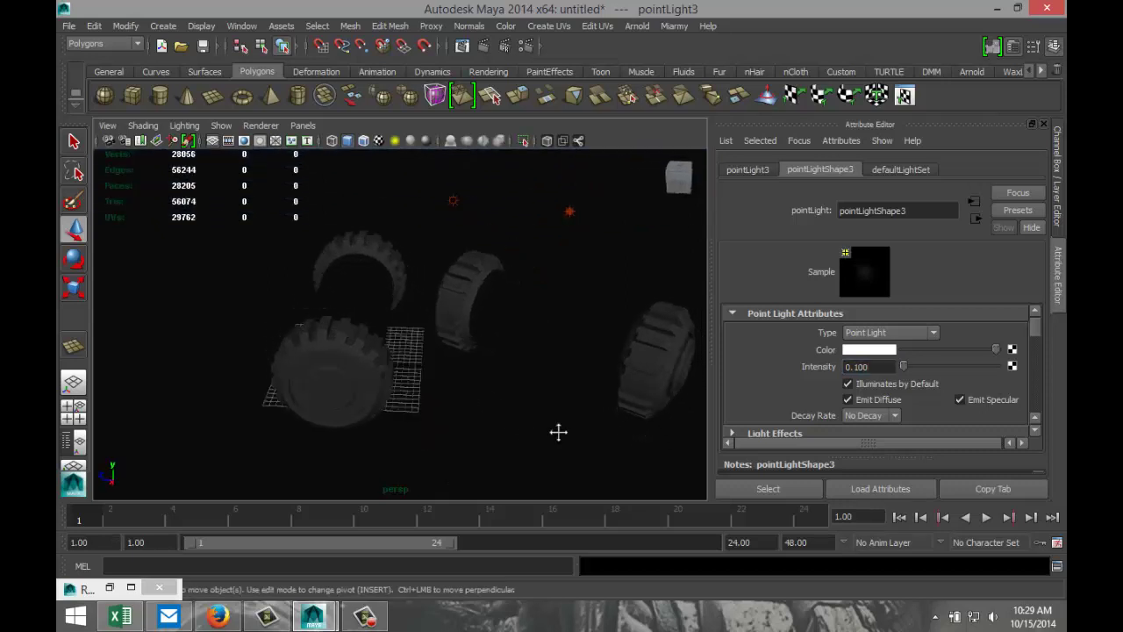
alt+middle_drag(558, 432, 500, 407)
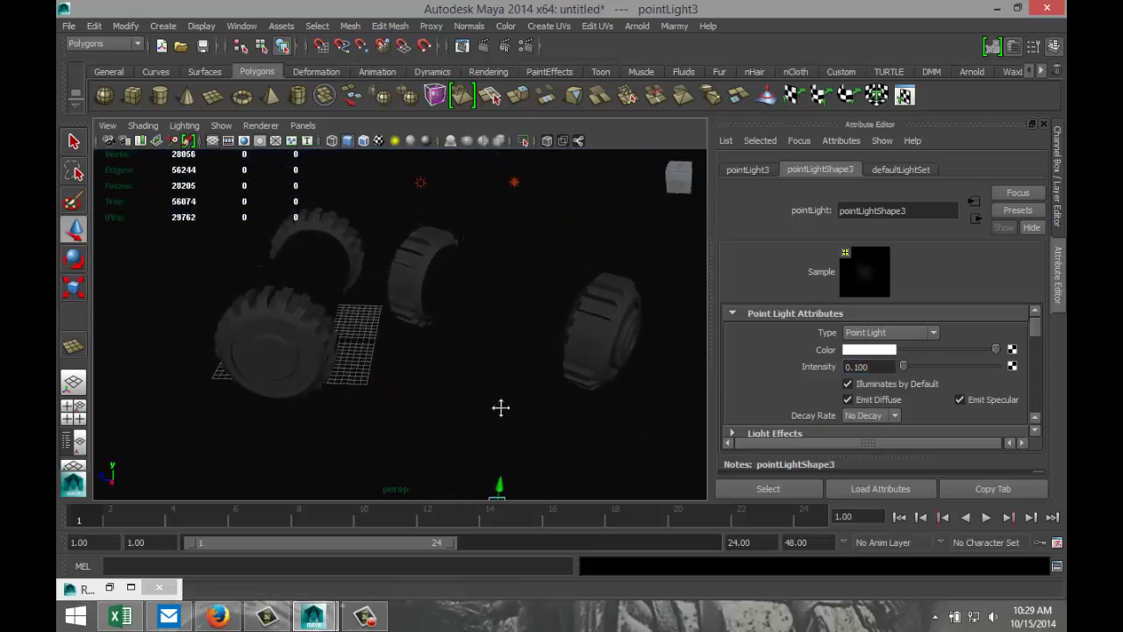
scroll(514, 416, up, 2)
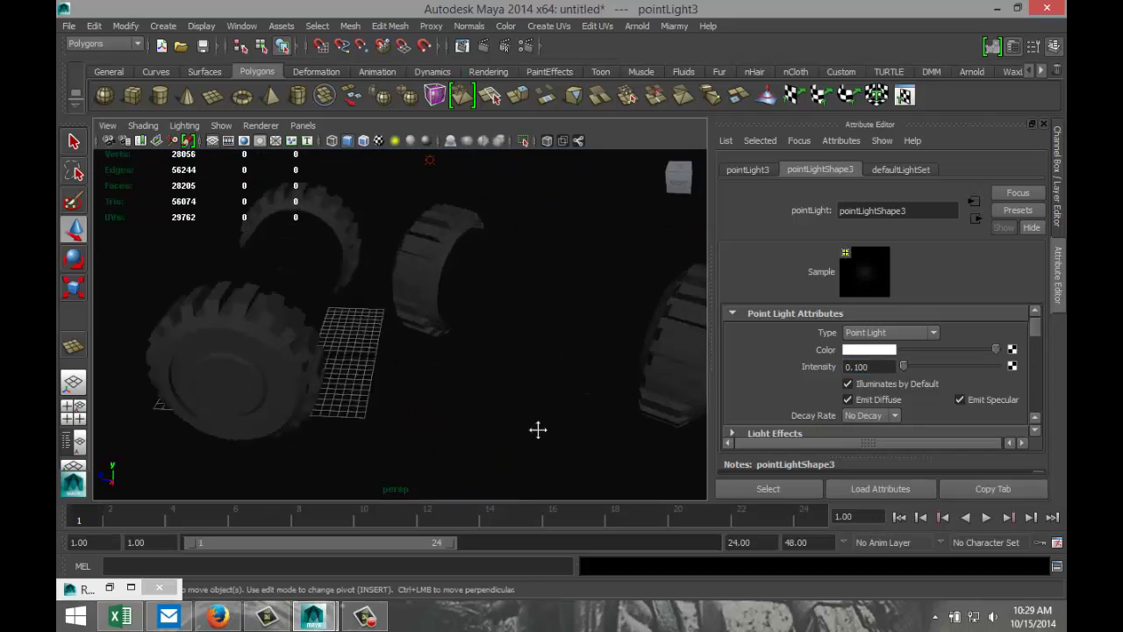
mouse_move(527, 430)
alt+mouse_down()
mouse_move(497, 427)
mouse_move(506, 409)
mouse_move(513, 424)
alt+mouse_up()
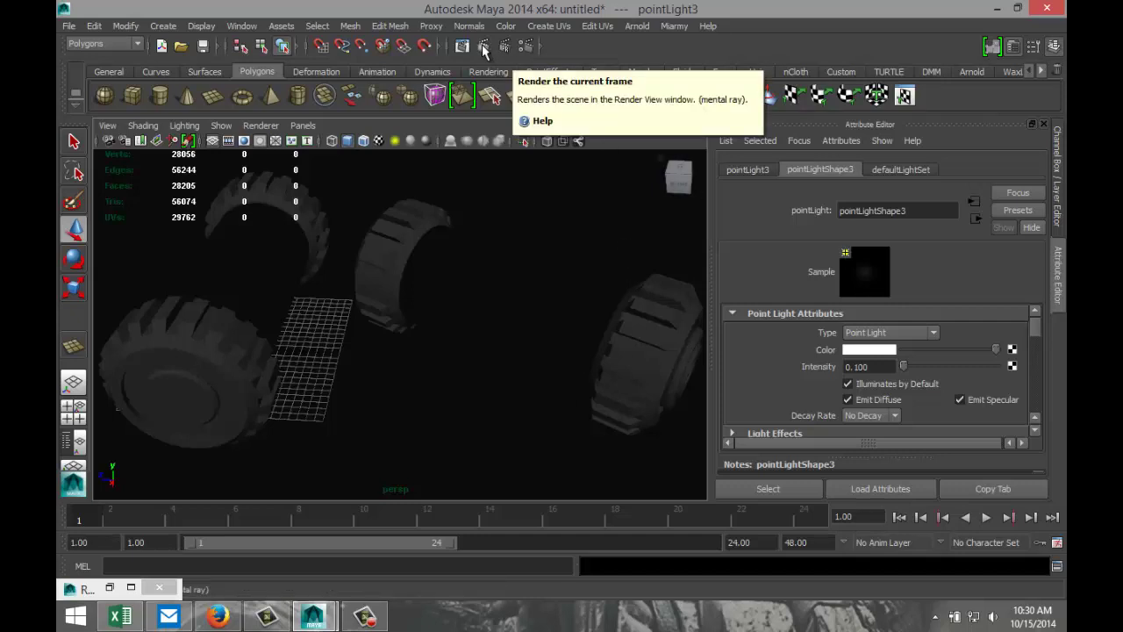
click(482, 48)
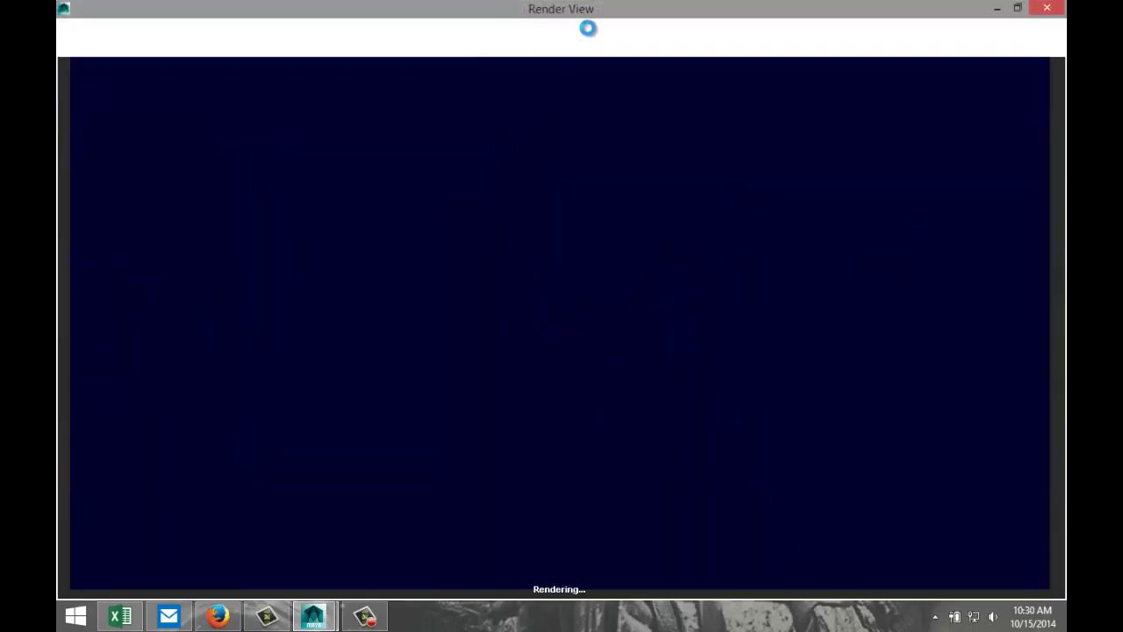